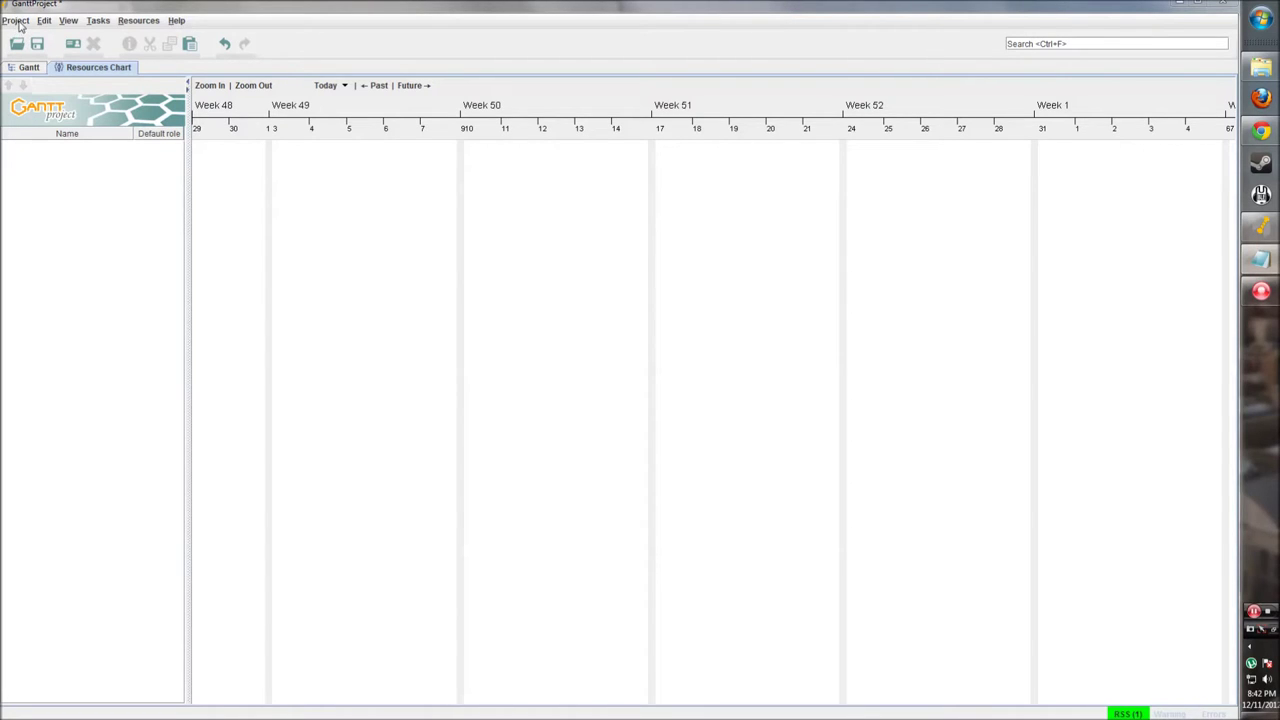
Browse the Project and Help menus, toggle the chart tabs, and end on the Gantt chart.
click(17, 21)
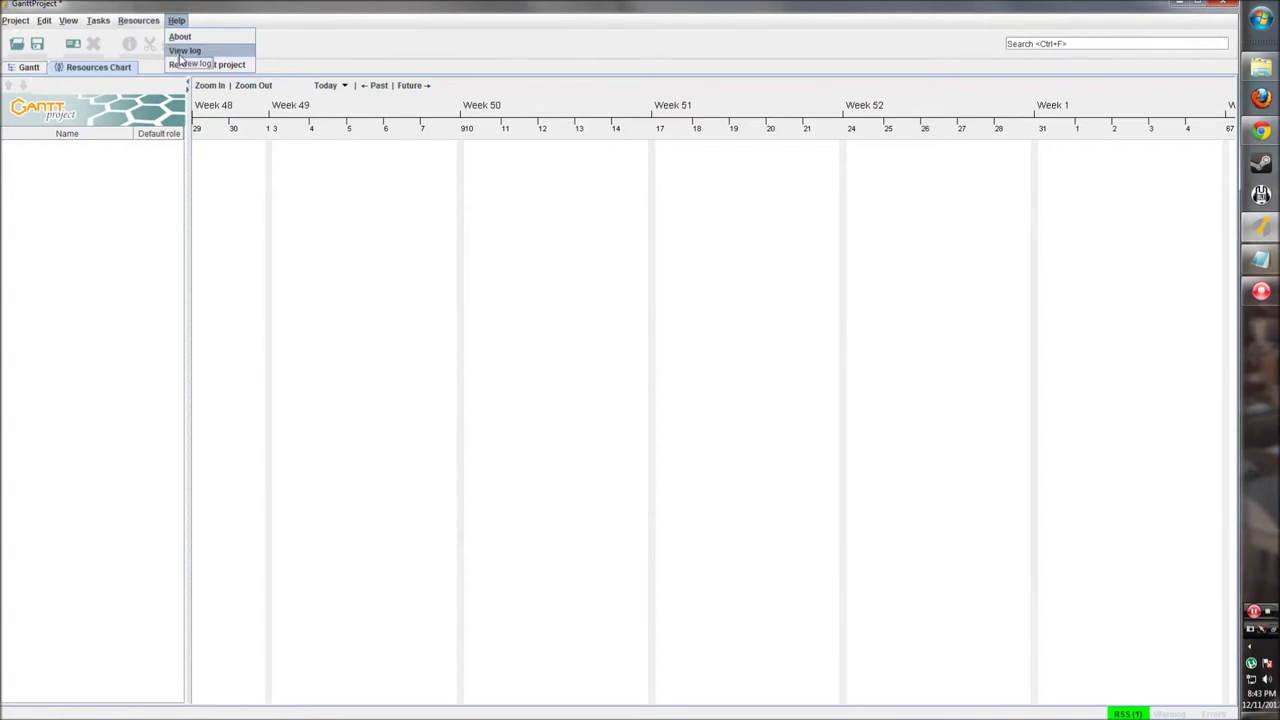
mouse_move(176, 20)
click(184, 24)
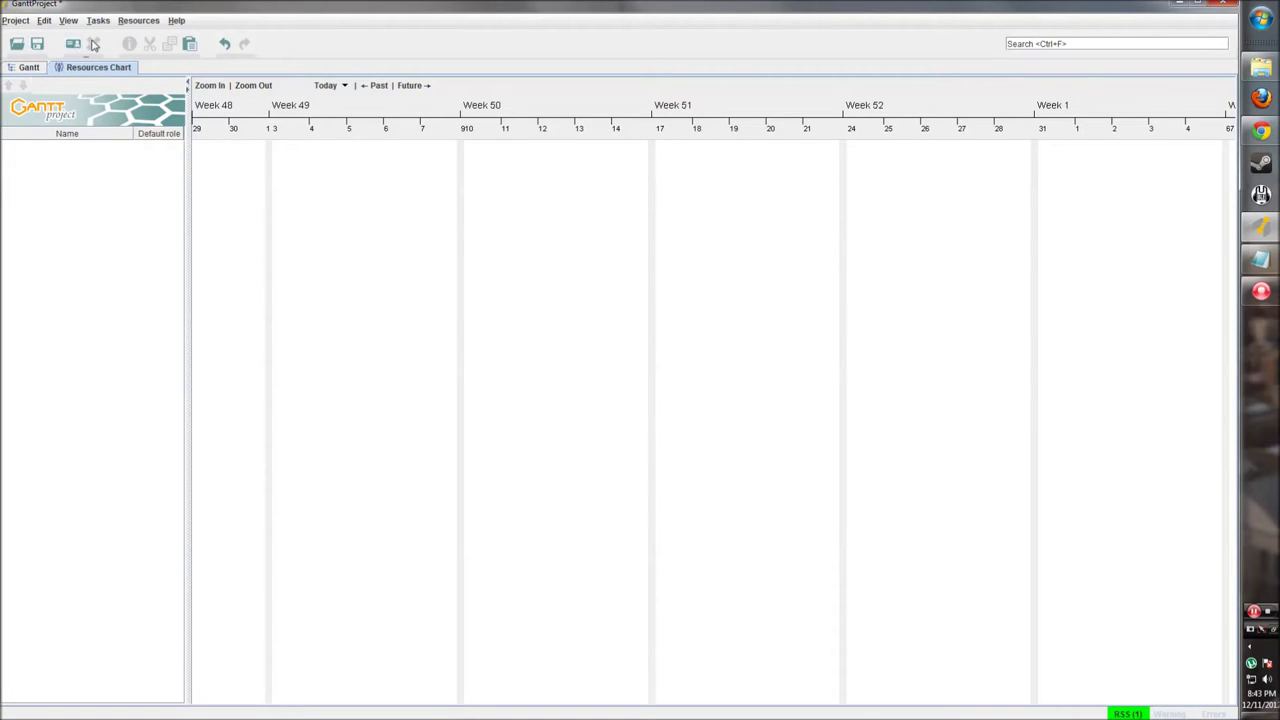
click(28, 68)
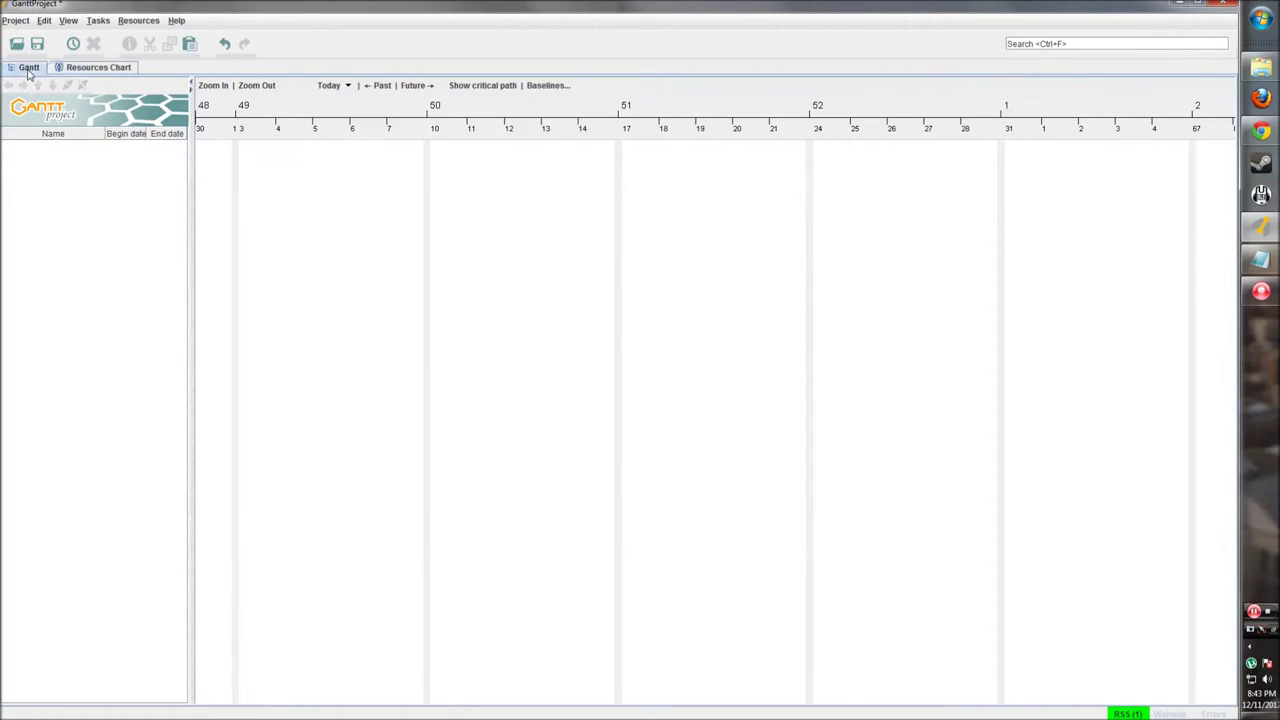
click(98, 67)
click(28, 67)
click(29, 67)
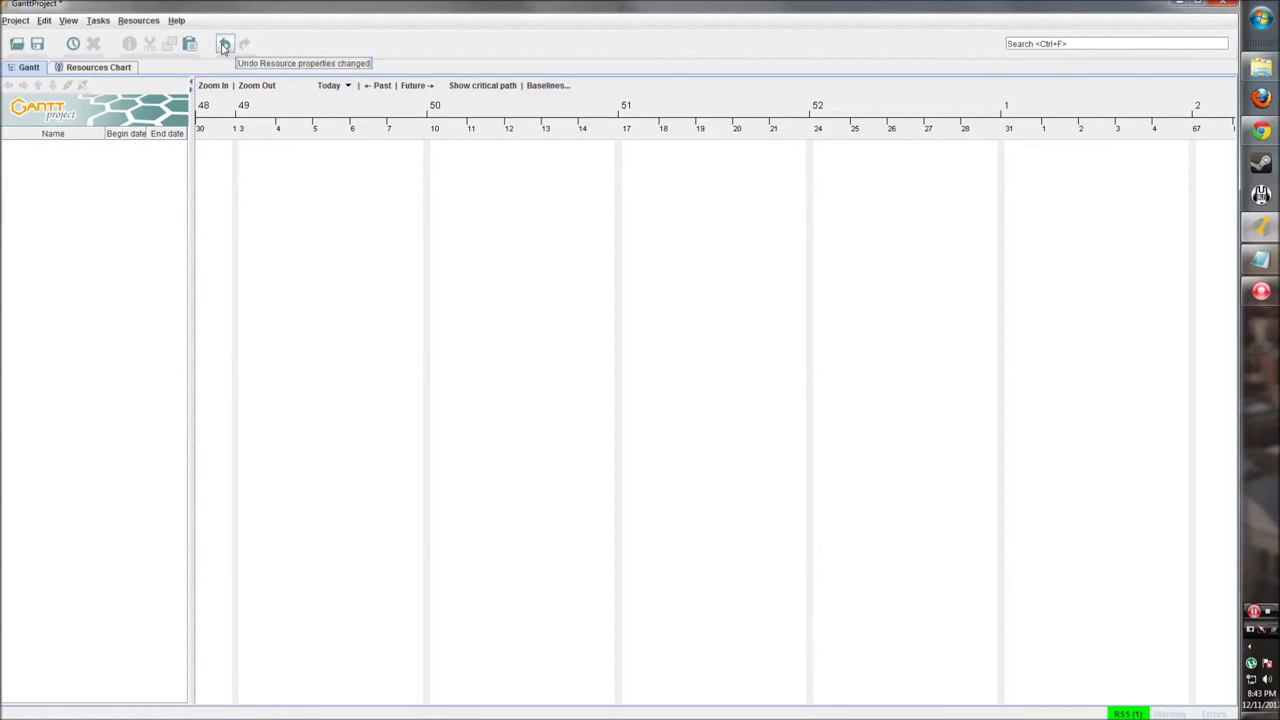
Put the cursor in the project search field.
click(1084, 44)
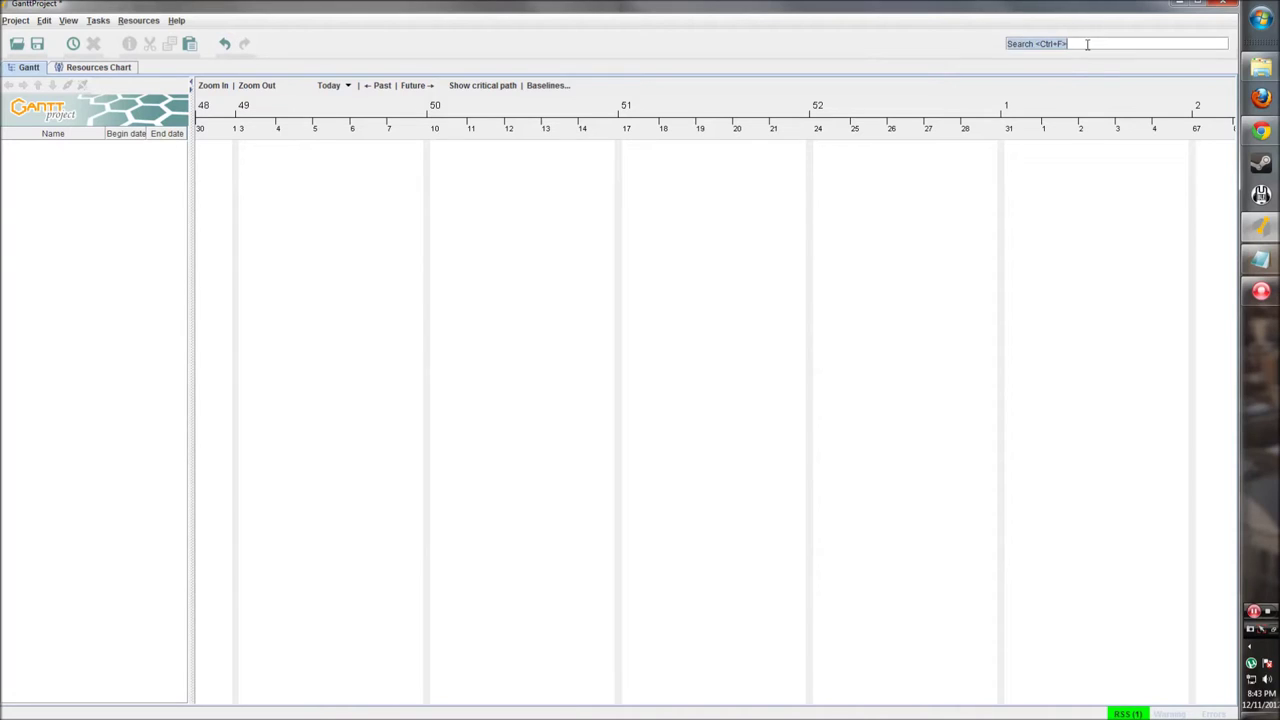
click(1043, 44)
click(1087, 45)
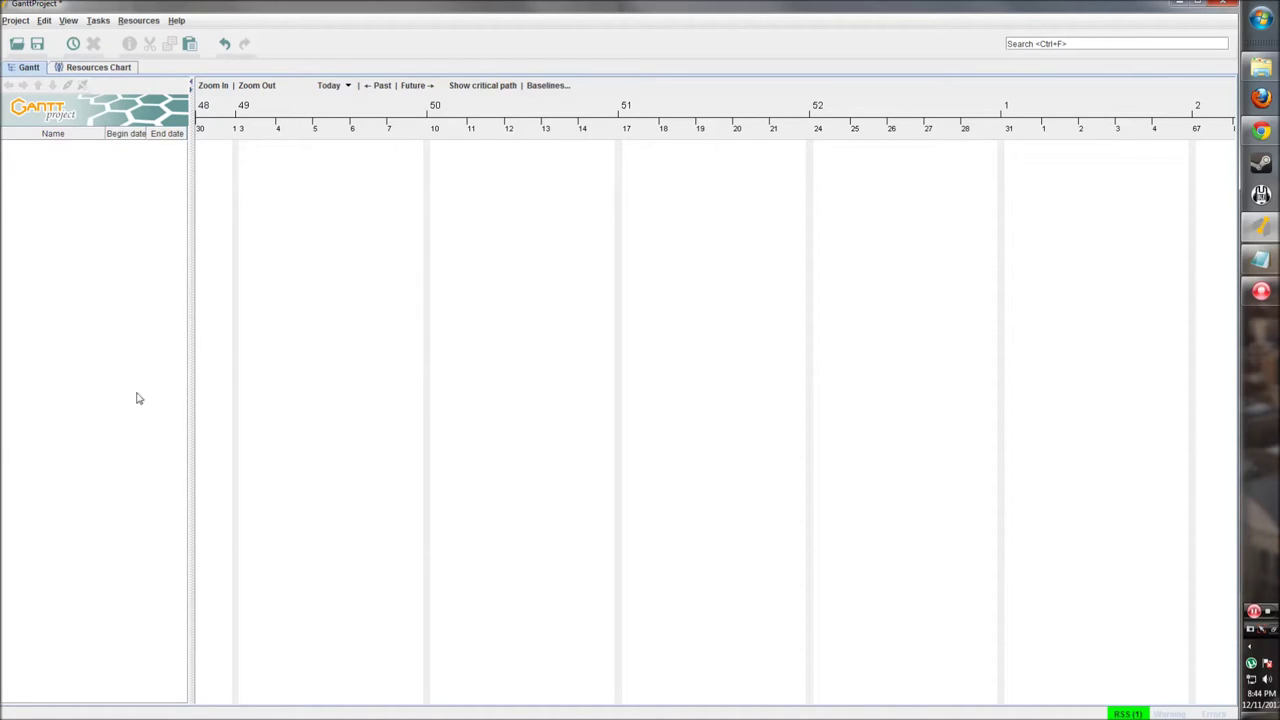
Switch between chart views, then resize, collapse and restore the task table divider.
click(24, 72)
click(68, 68)
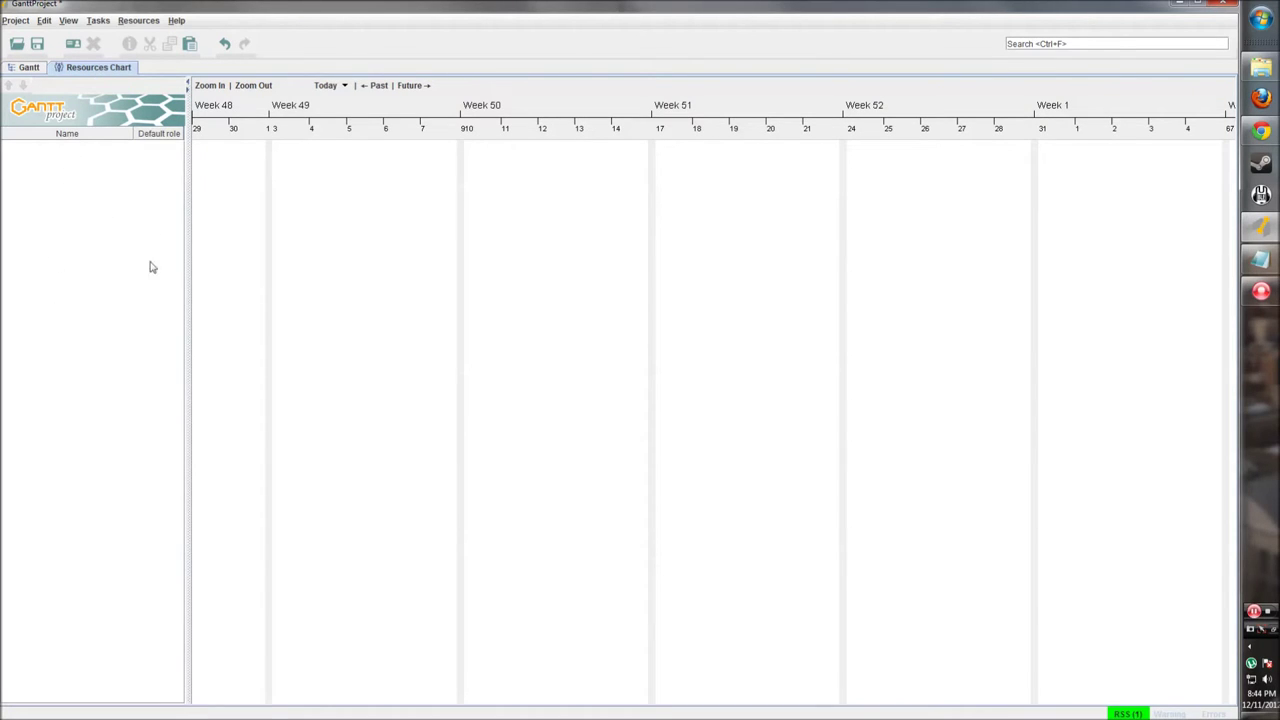
click(29, 67)
mouse_move(187, 130)
mouse_down()
mouse_move(250, 133)
mouse_move(174, 140)
mouse_up()
click(173, 92)
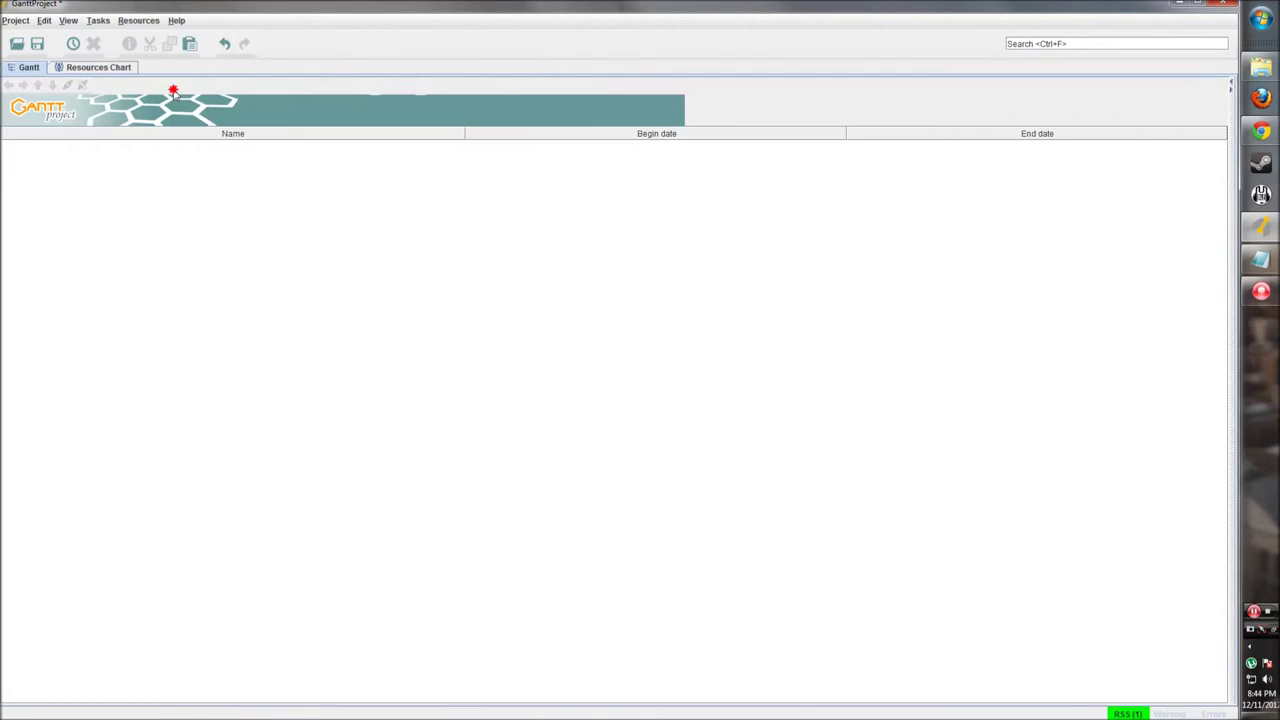
click(1233, 86)
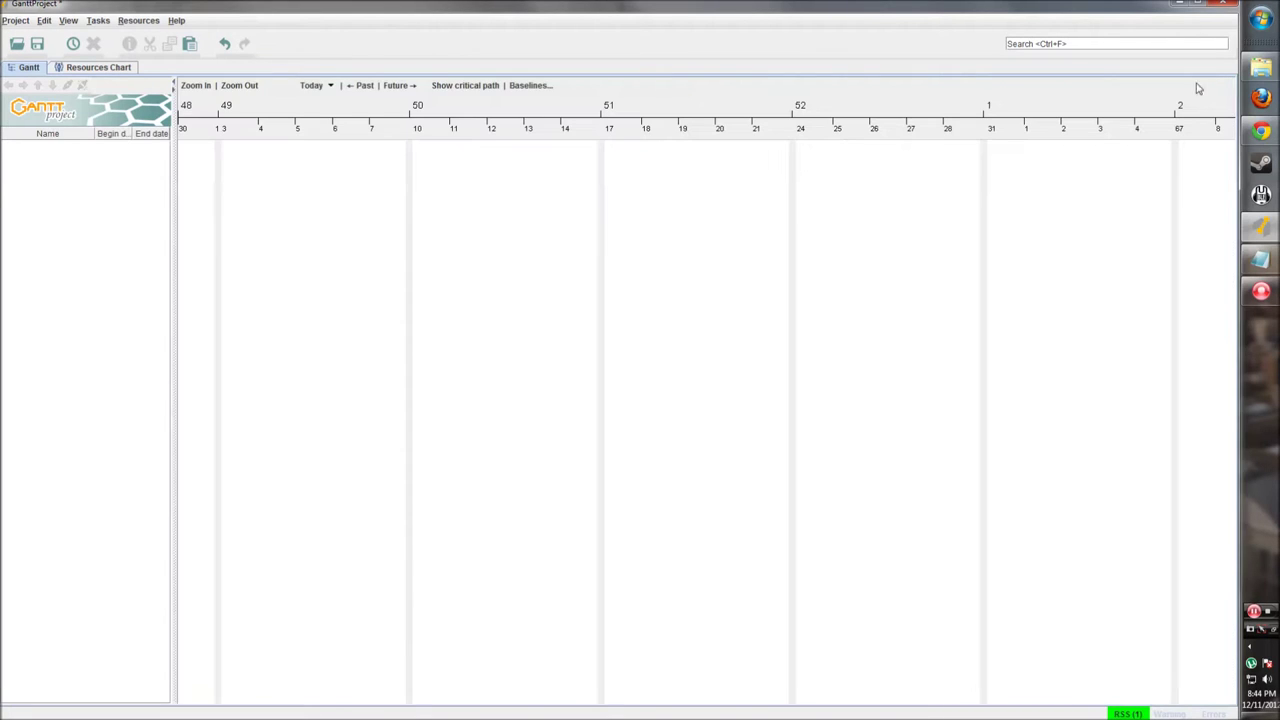
click(173, 86)
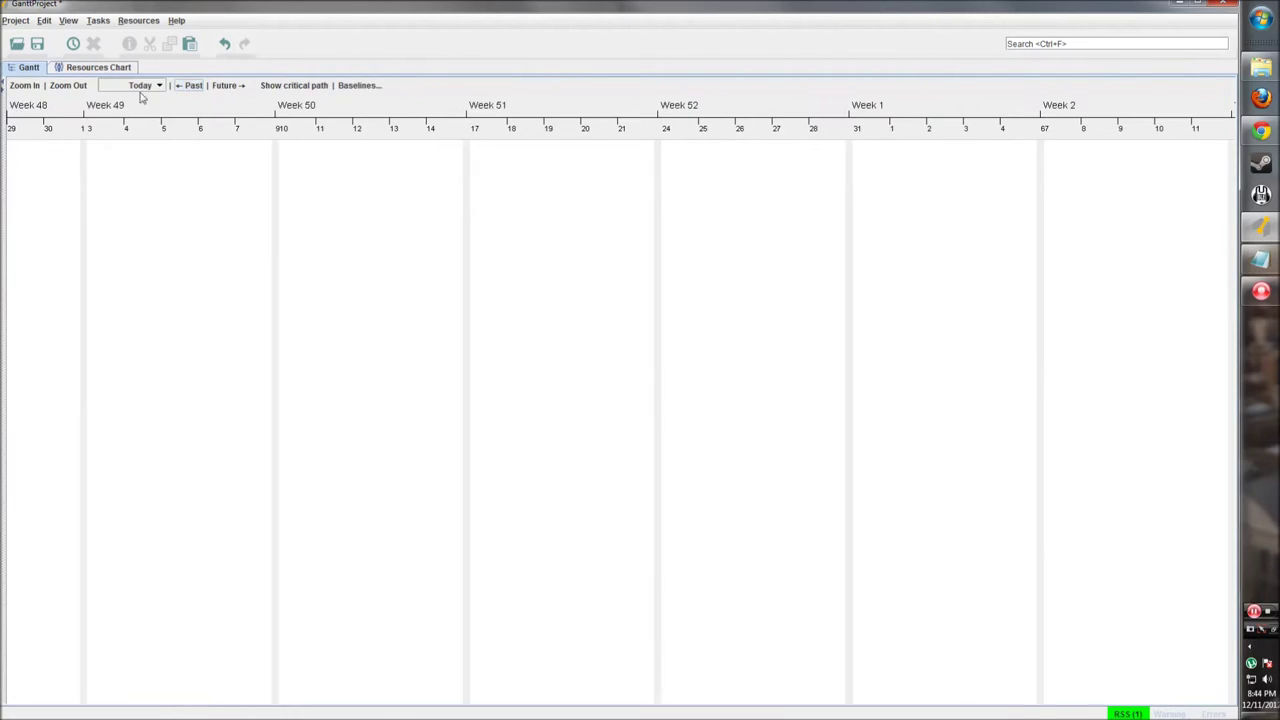
click(3, 89)
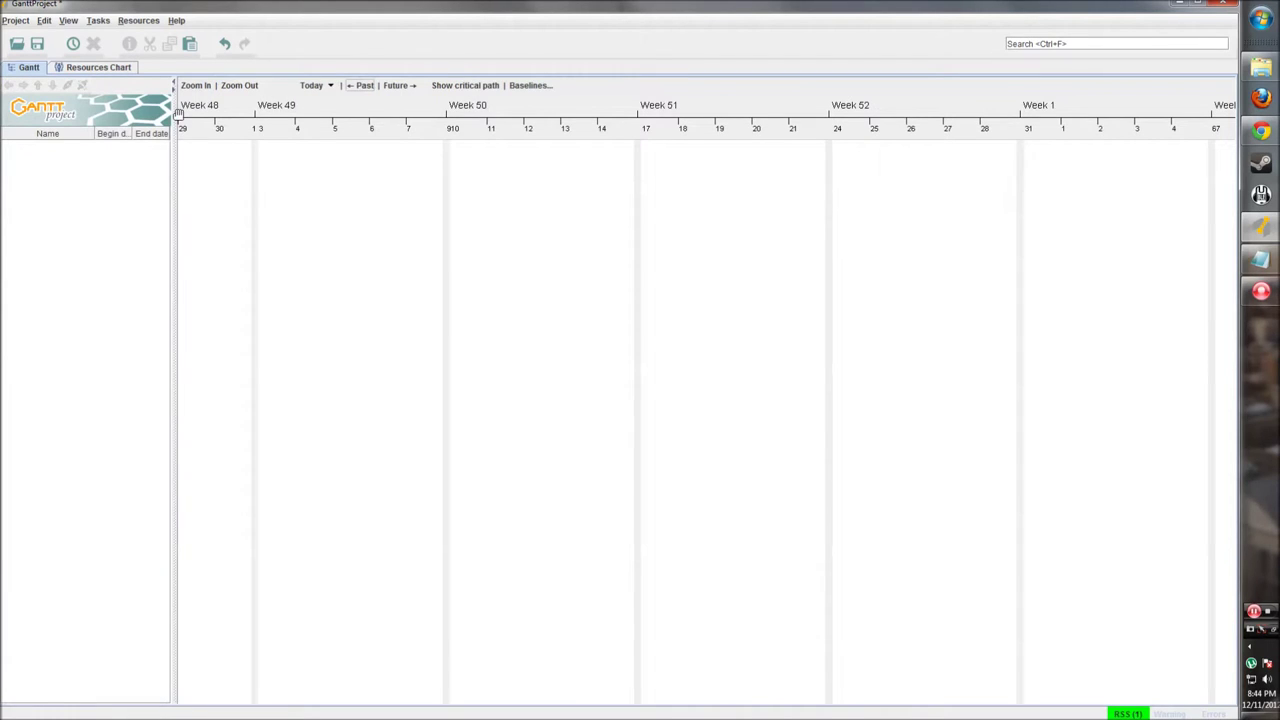
click(45, 69)
Pan the timeline to start at Week 49 and show the resources chart.
drag(735, 514, 456, 374)
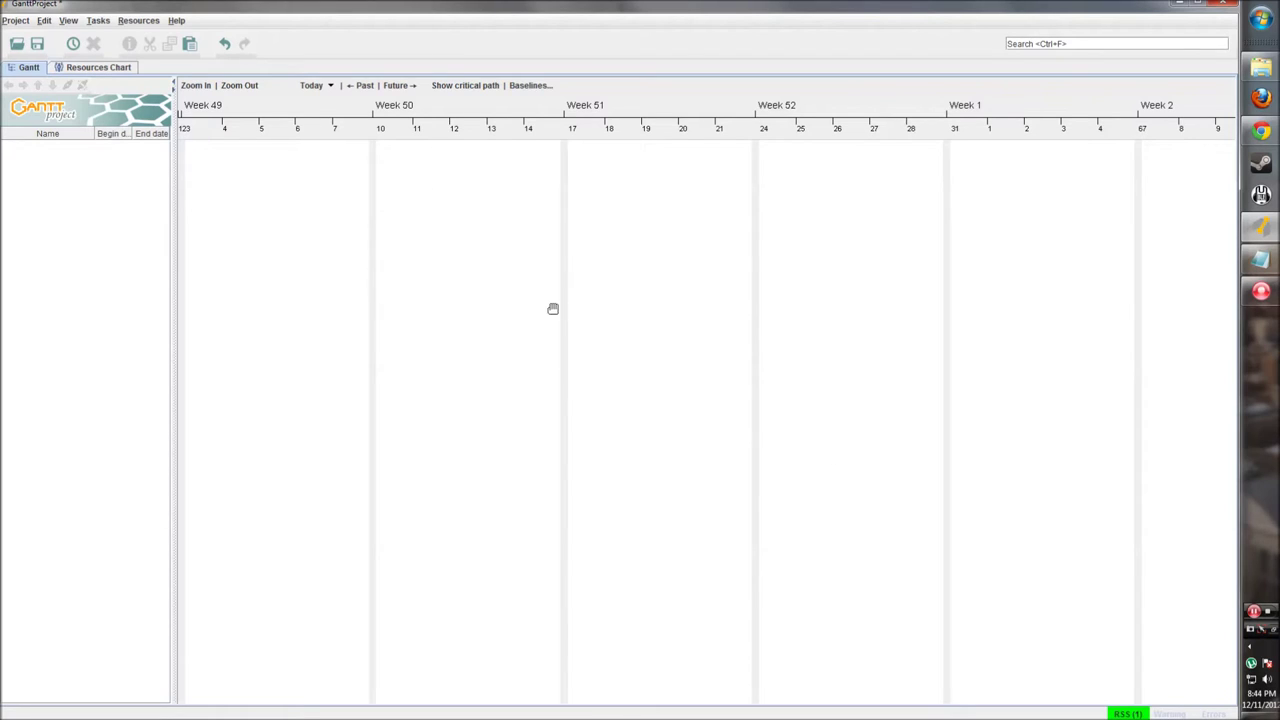
drag(551, 306, 528, 302)
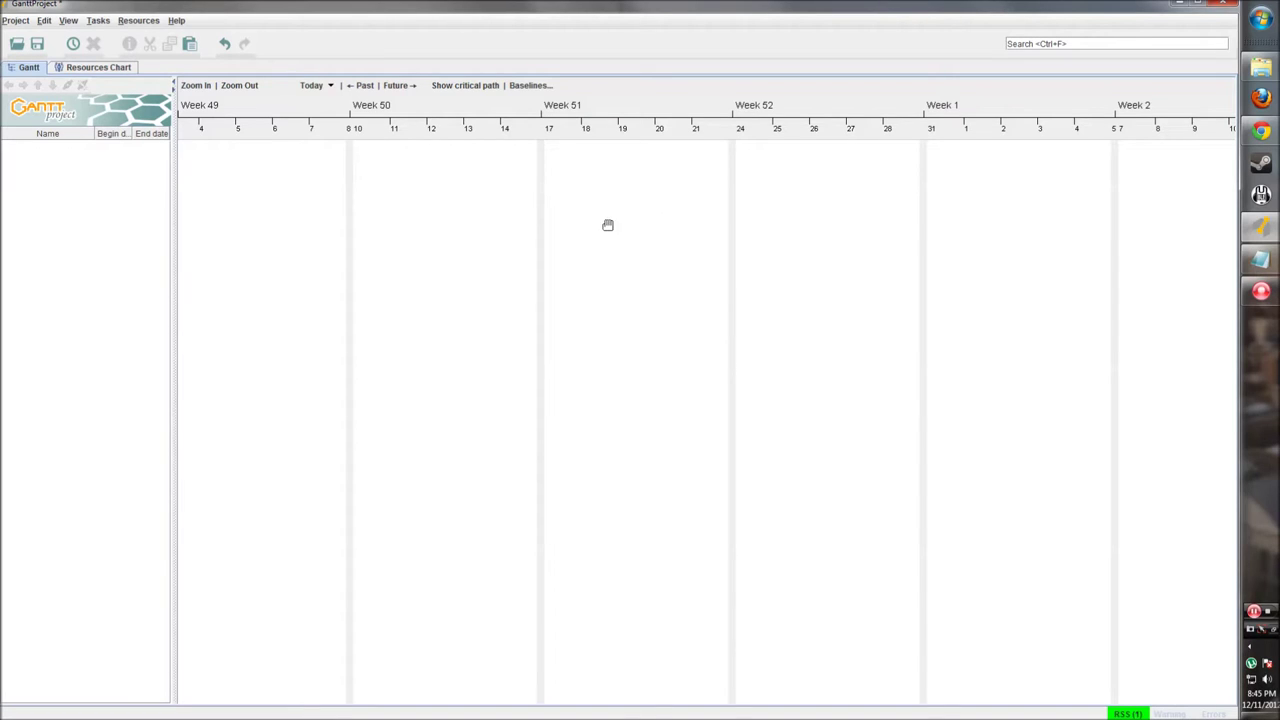
click(114, 67)
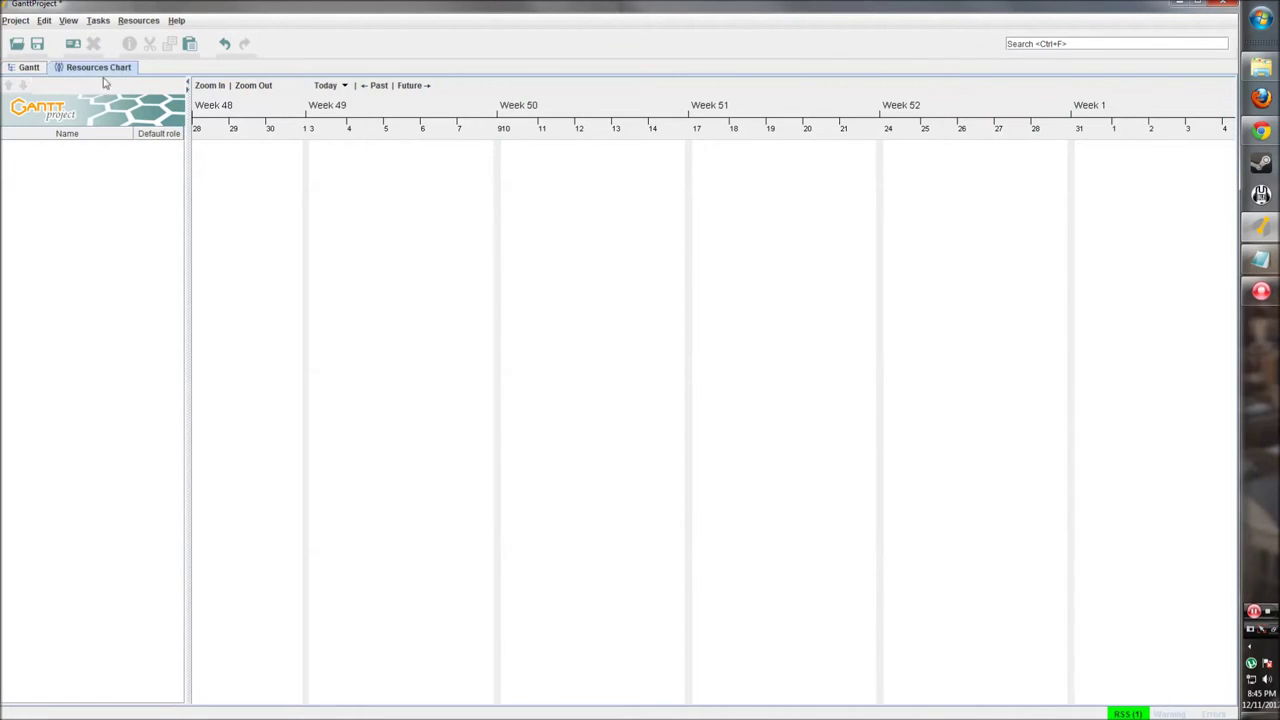
Pan the resources timeline slightly, then return to the Gantt chart at Week 49.
drag(646, 249, 640, 249)
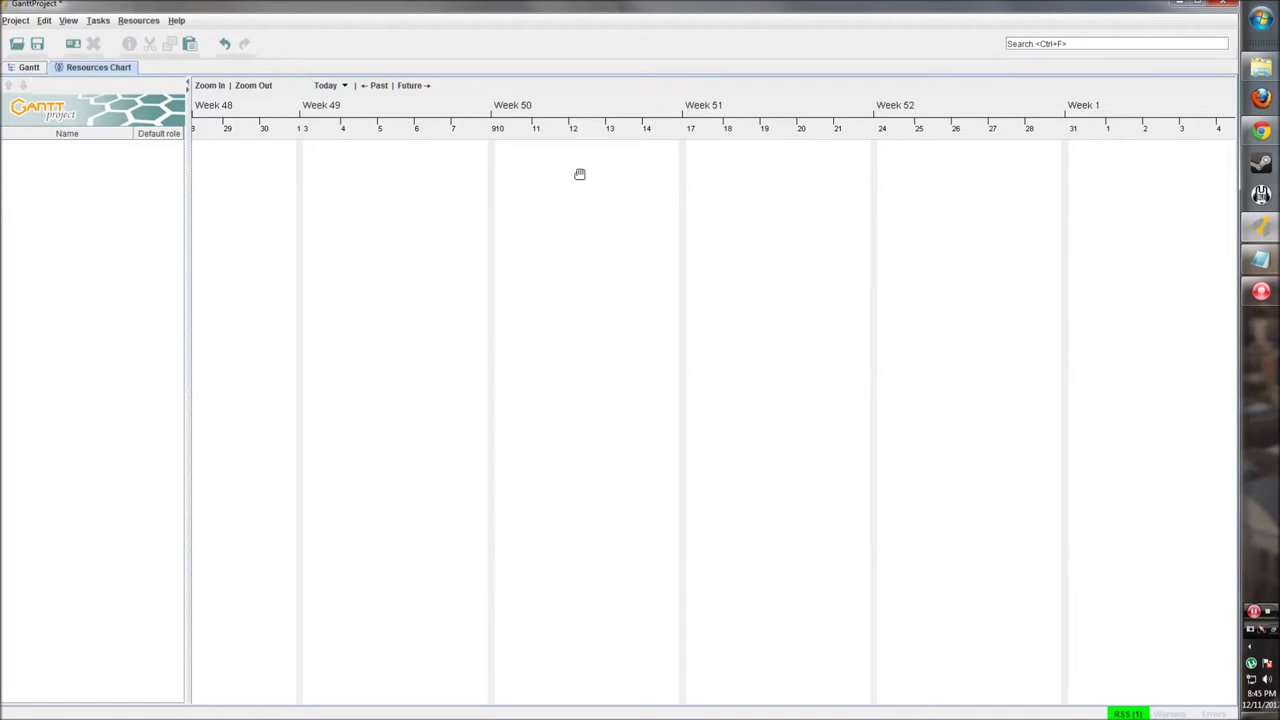
drag(424, 168, 442, 171)
click(27, 67)
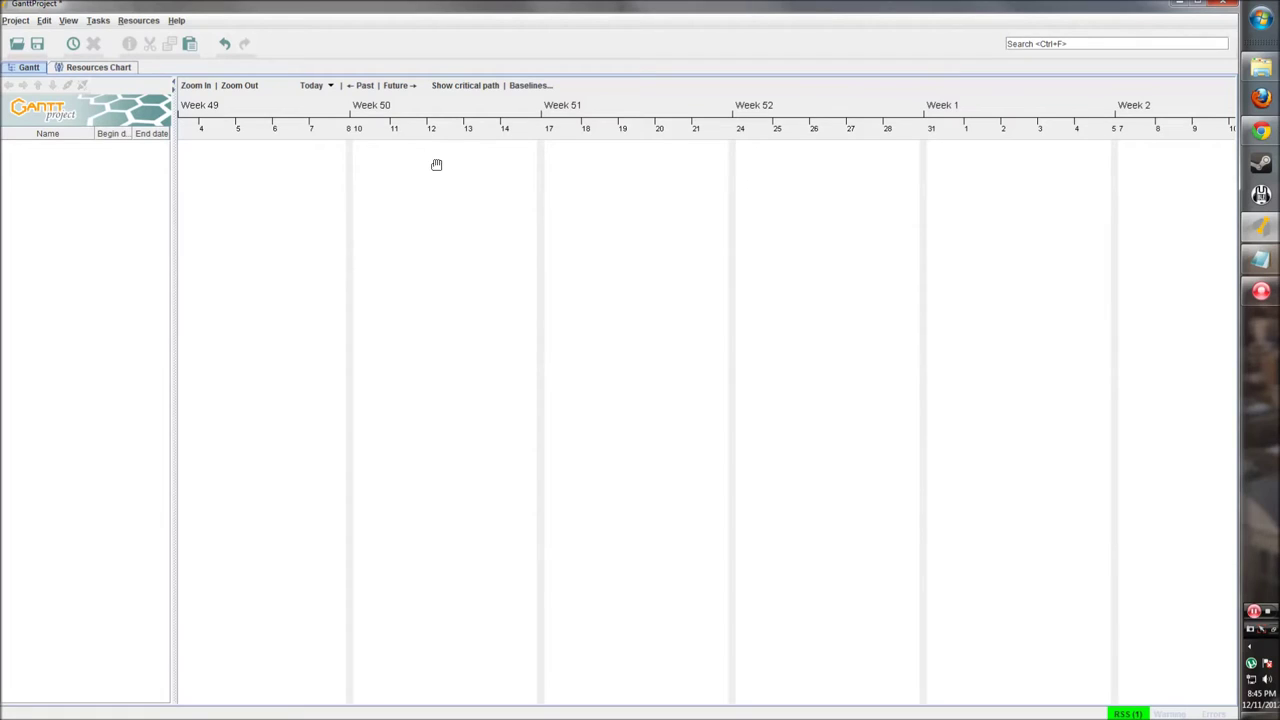
Add a new task, task_0, to the project.
right_click(386, 158)
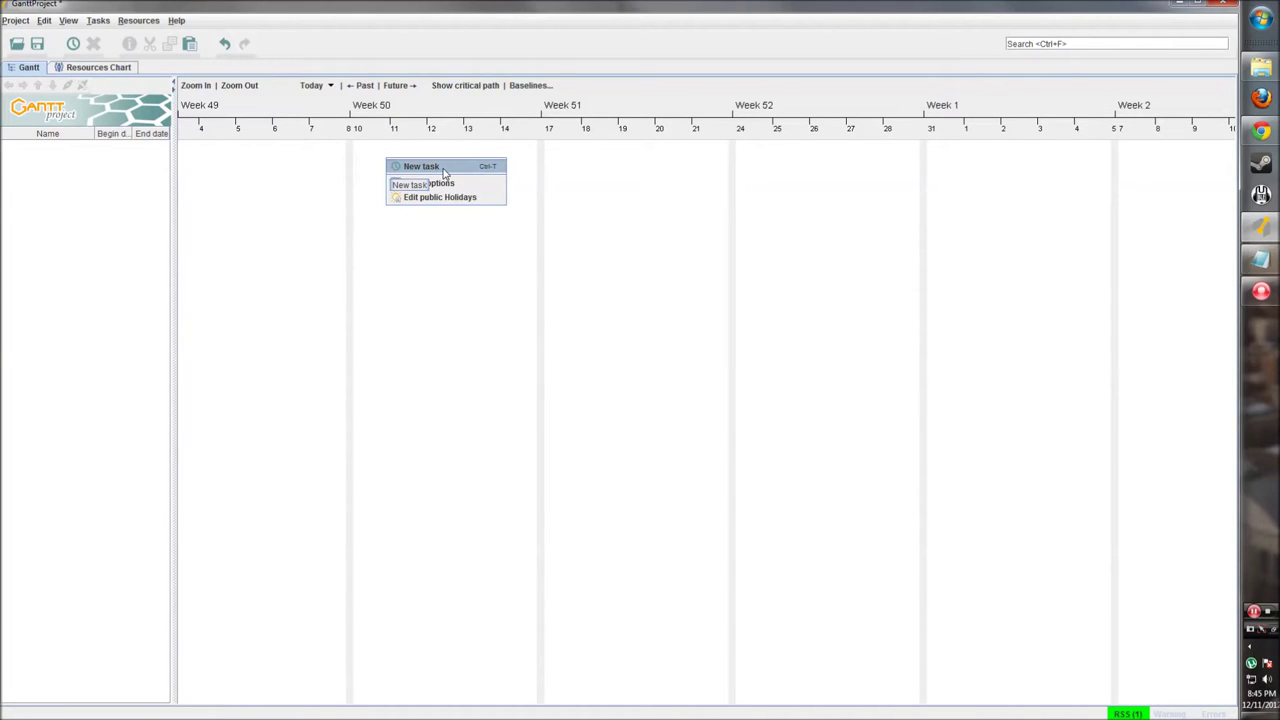
click(125, 203)
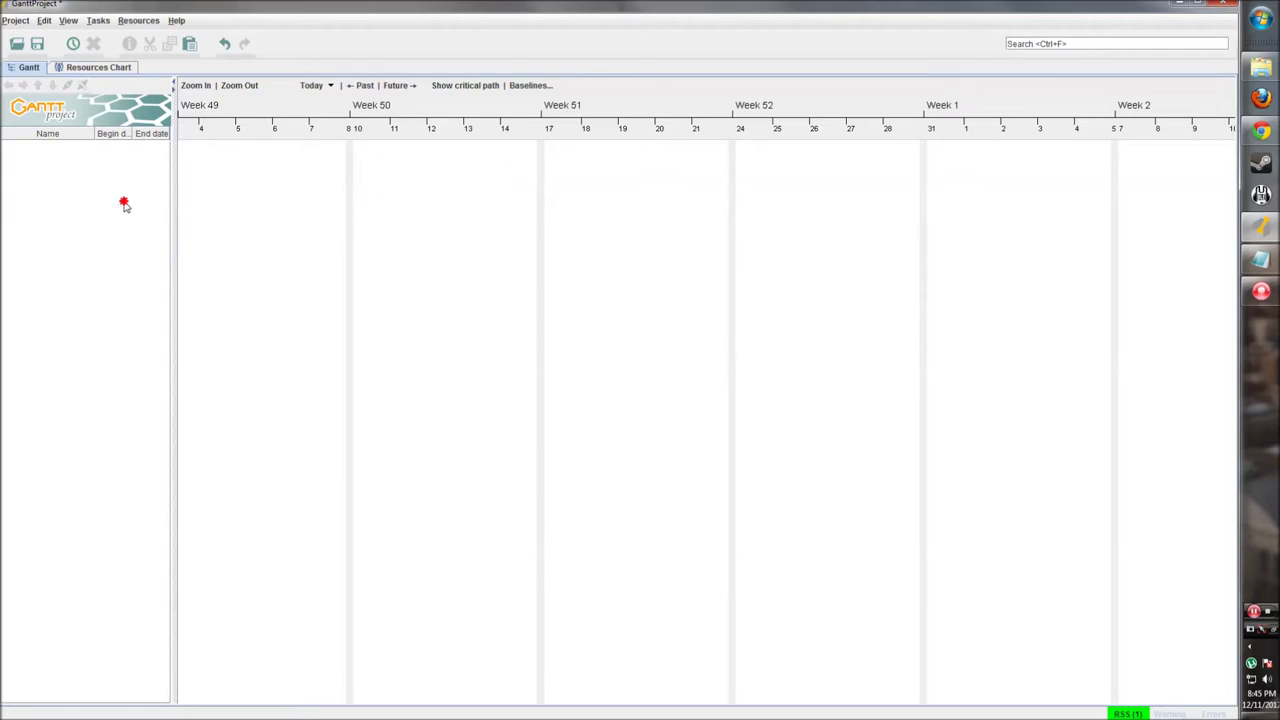
right_click(48, 159)
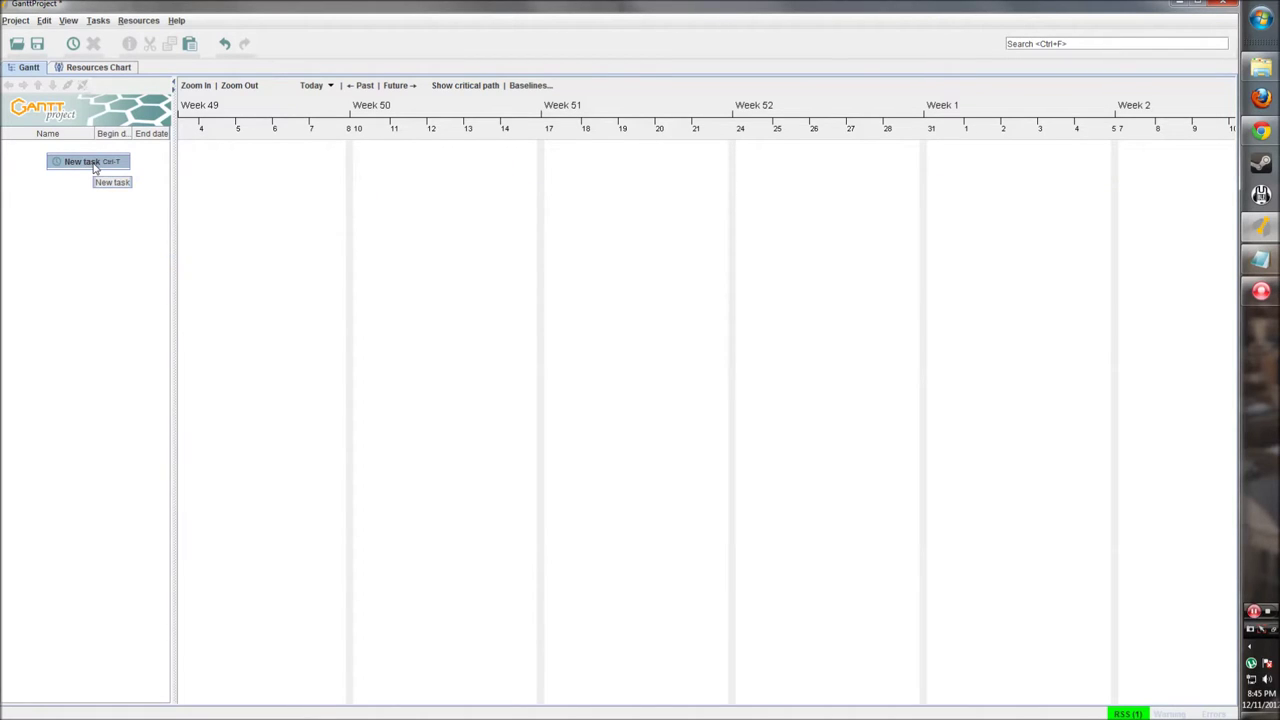
click(61, 200)
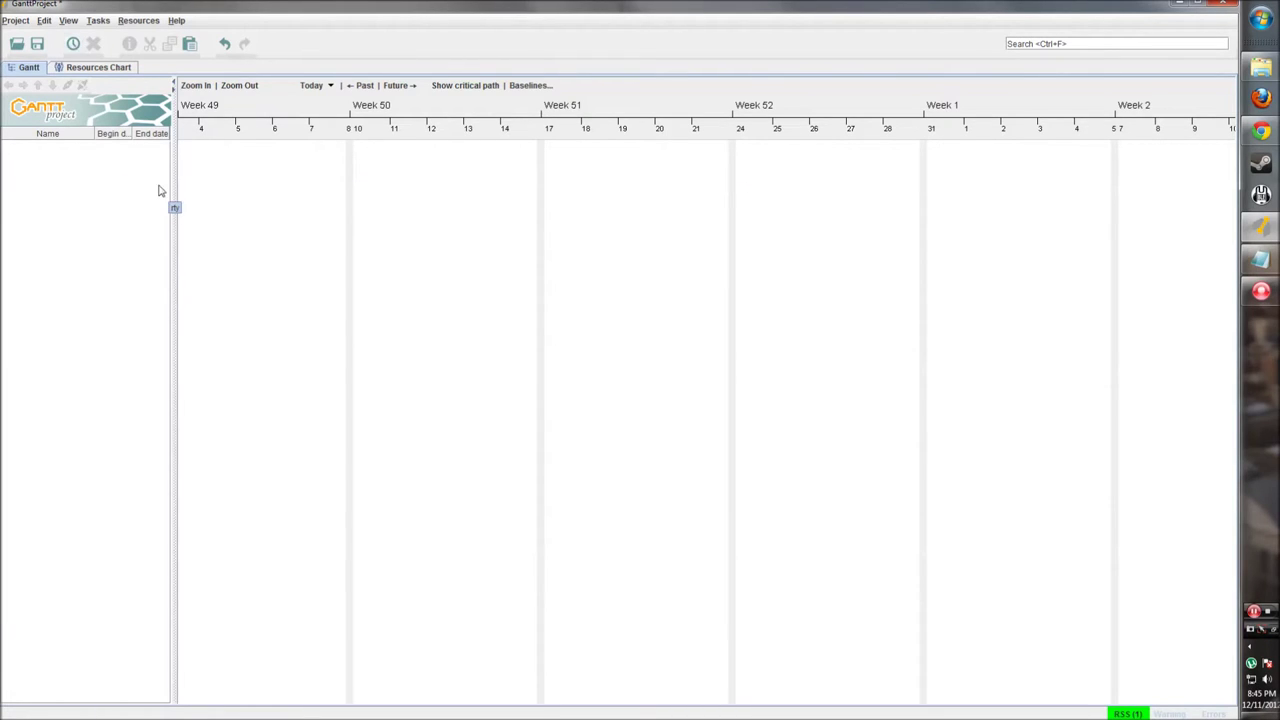
click(73, 44)
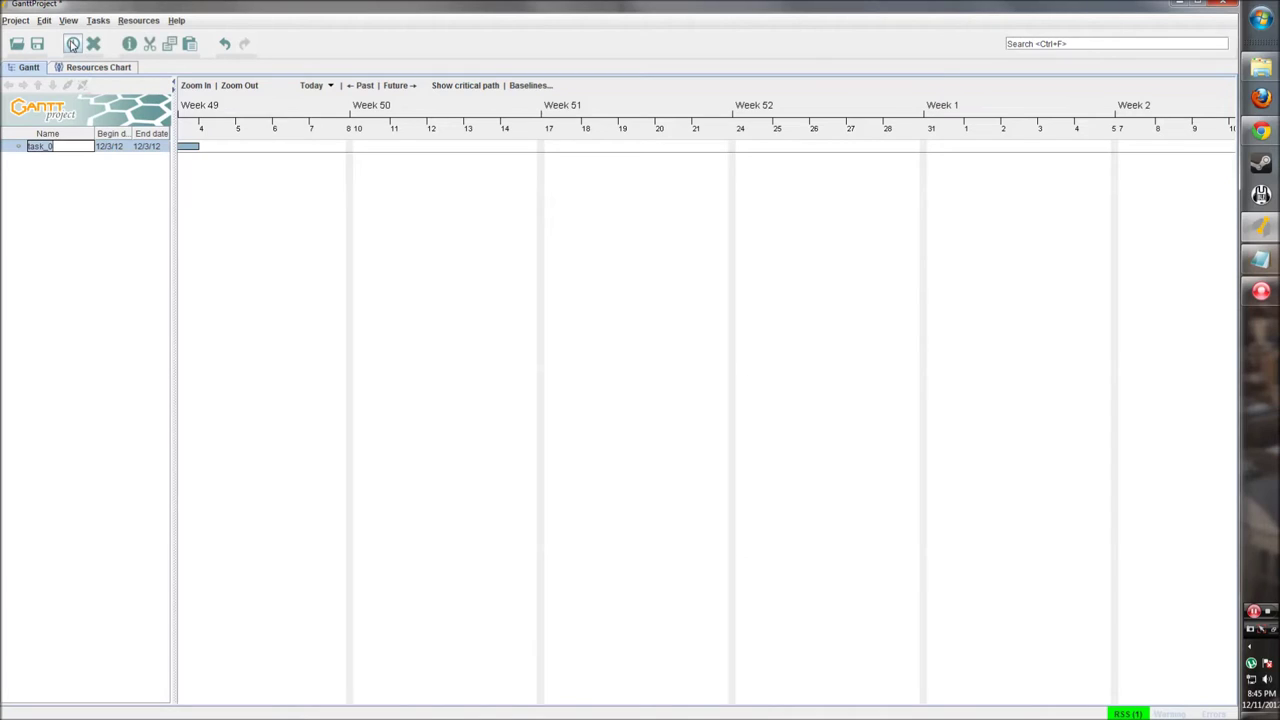
click(354, 231)
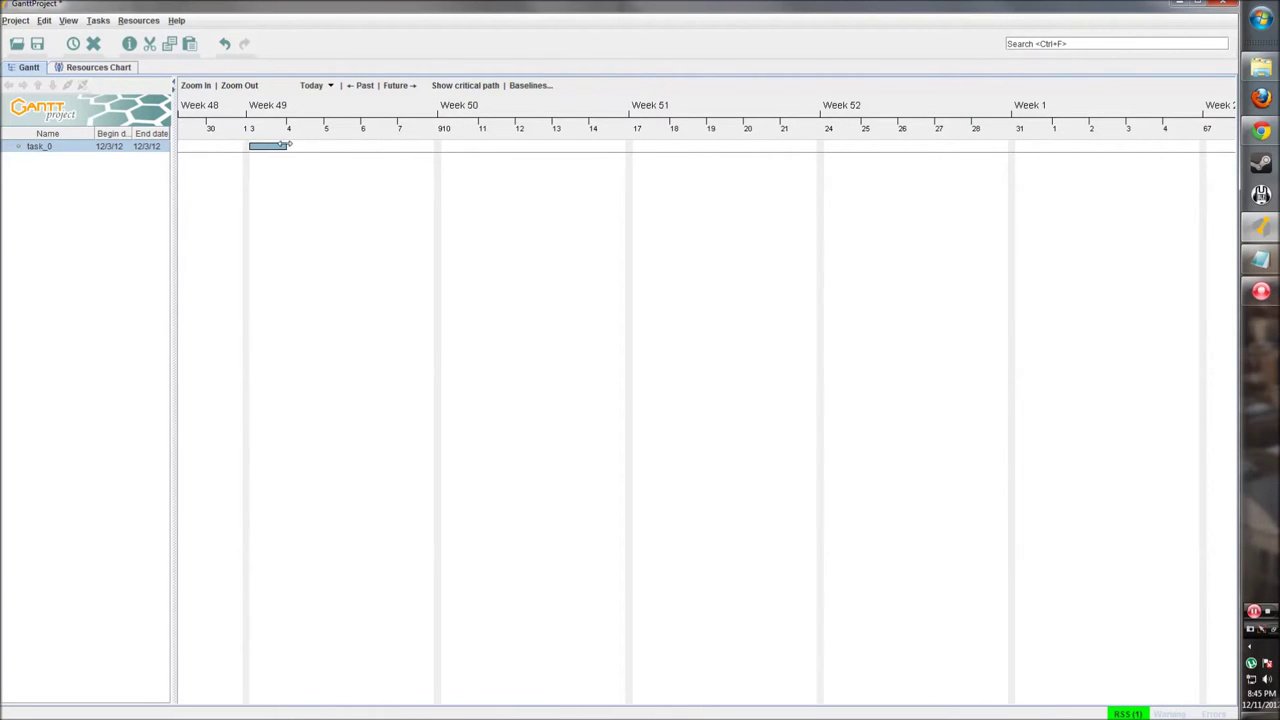
Rename task_0 to 'First Task' and widen the task table.
click(37, 149)
double_click(54, 148)
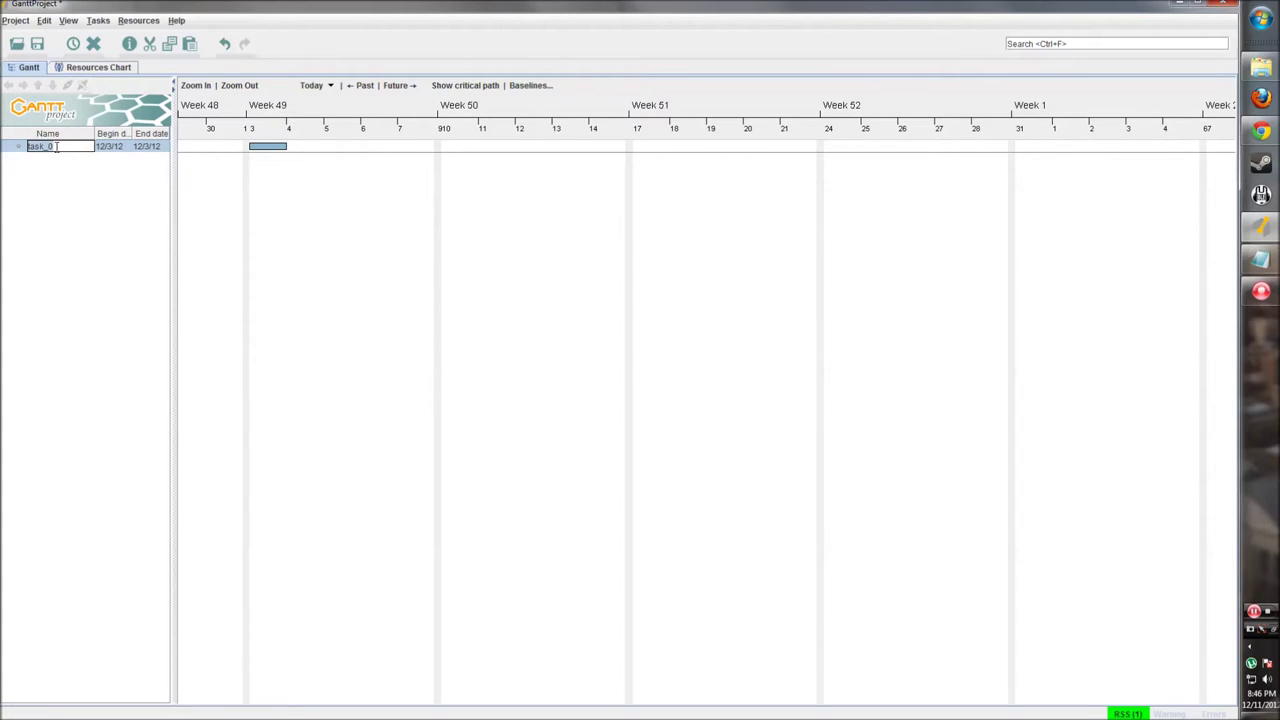
key(BackSpace)
key(Return)
drag(172, 176, 186, 174)
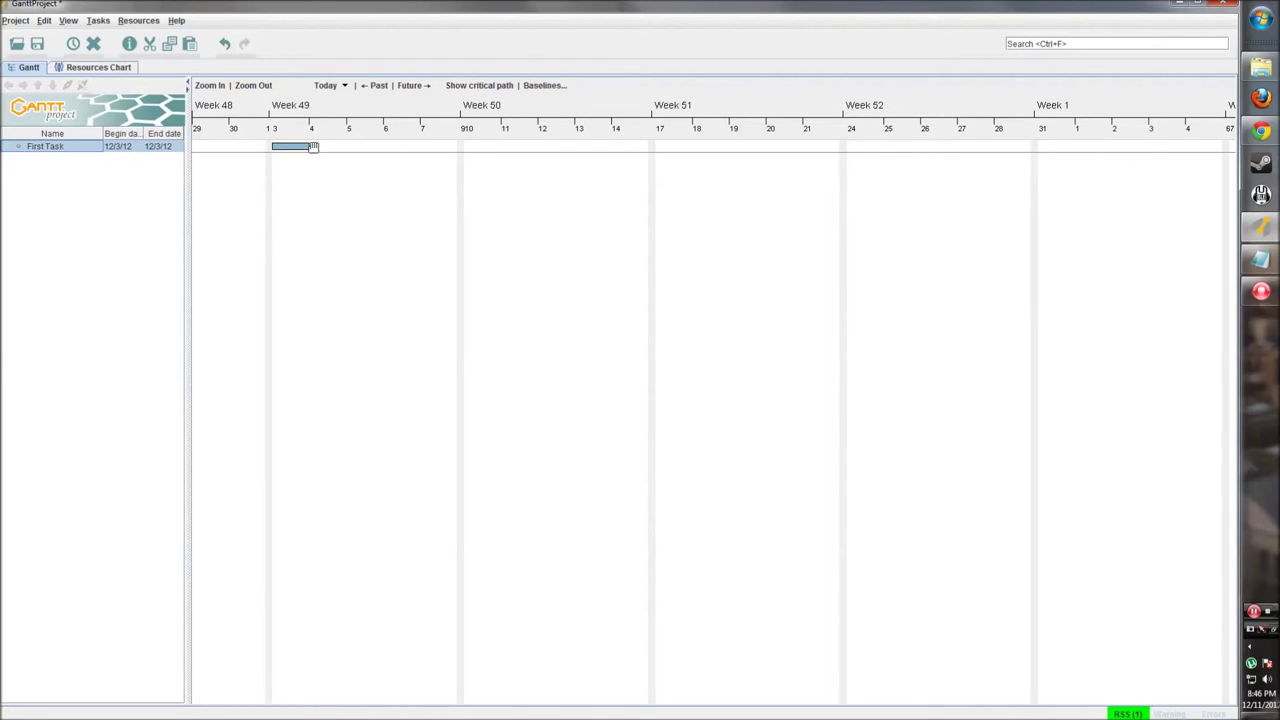
Extend First Task to end 12/7/12 and set its progress to about 40%.
drag(312, 161, 377, 190)
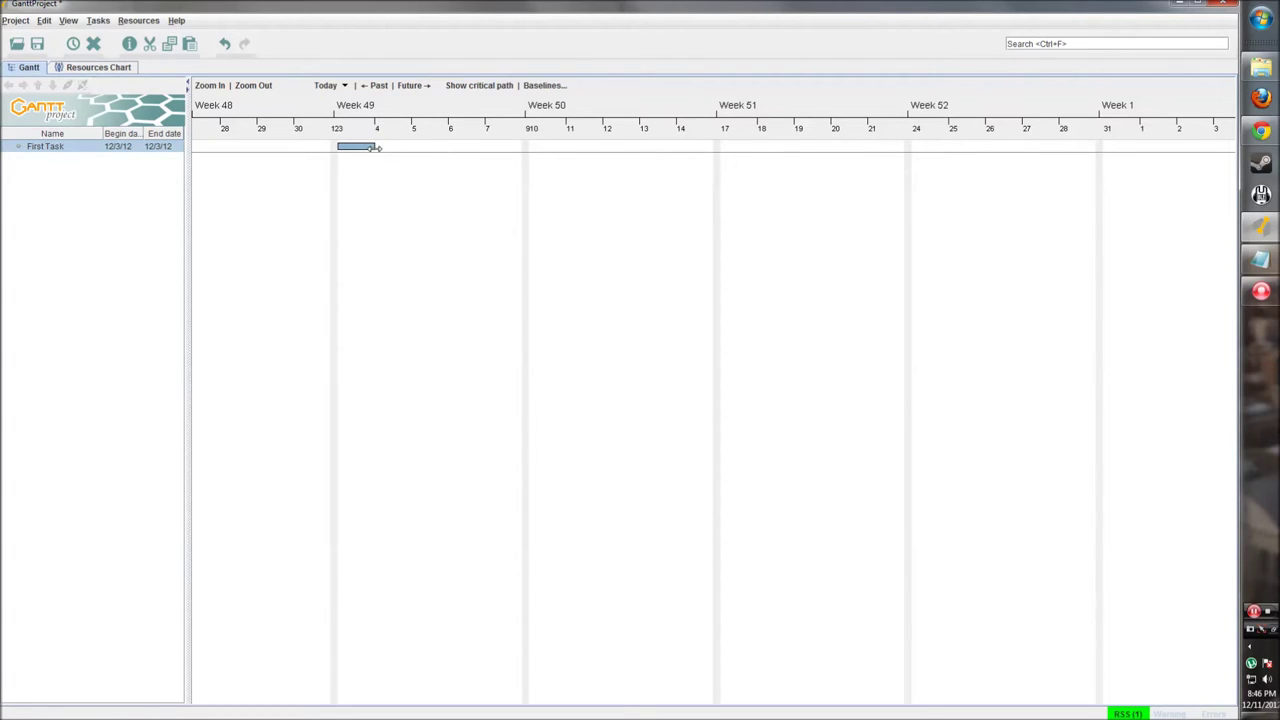
mouse_move(375, 147)
mouse_down()
mouse_move(600, 148)
mouse_move(391, 148)
mouse_move(535, 152)
mouse_up()
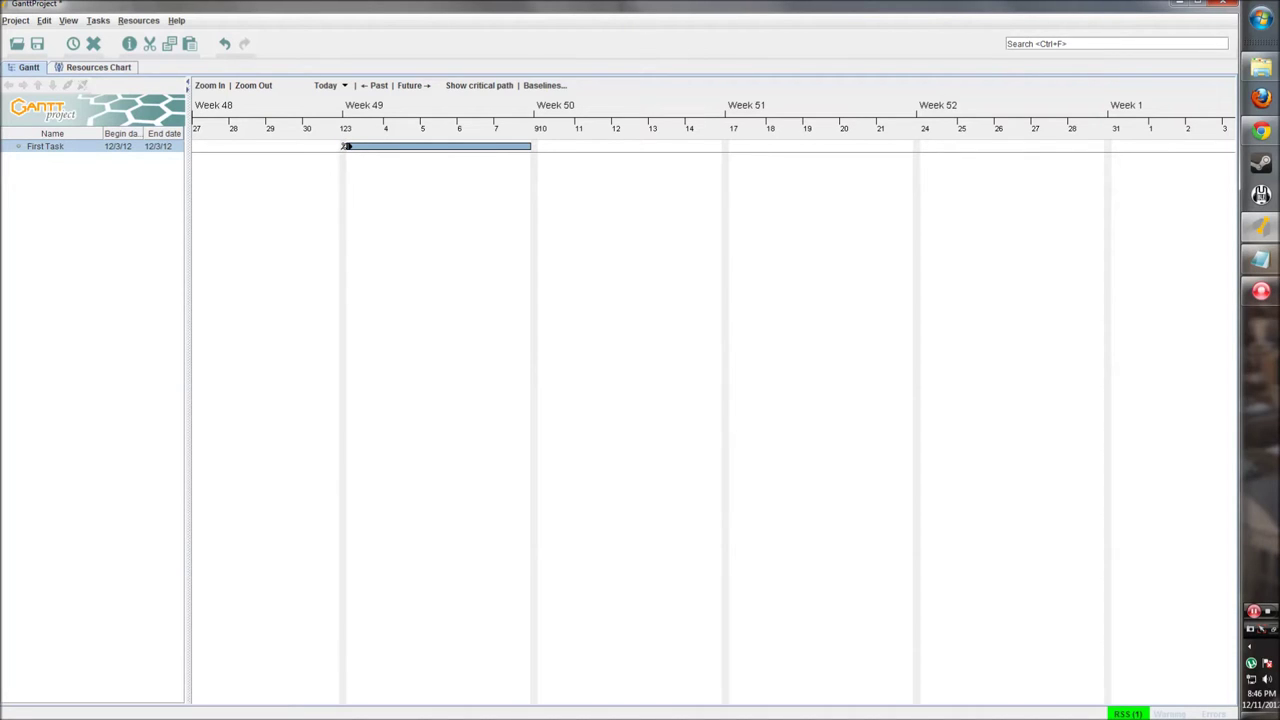
drag(346, 146, 435, 148)
drag(435, 148, 436, 148)
right_click(95, 148)
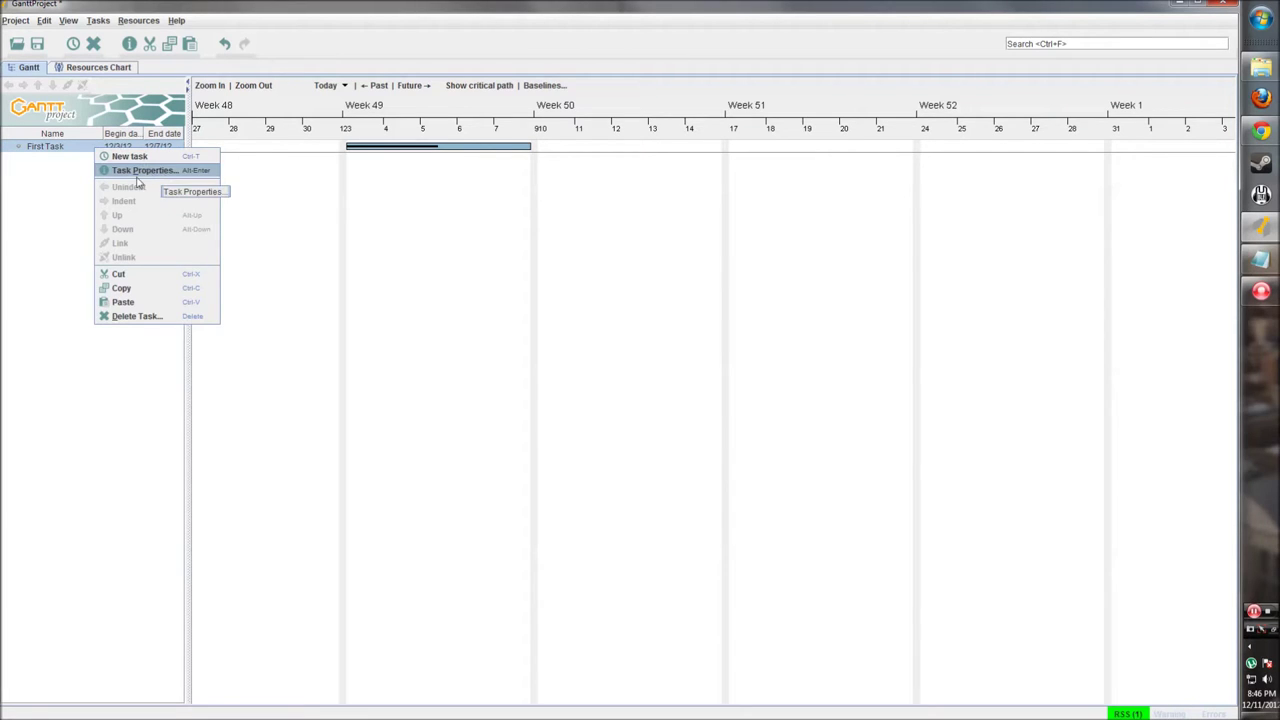
Bring up First Task's properties and leave Milestone unticked after toggling it.
right_click(386, 147)
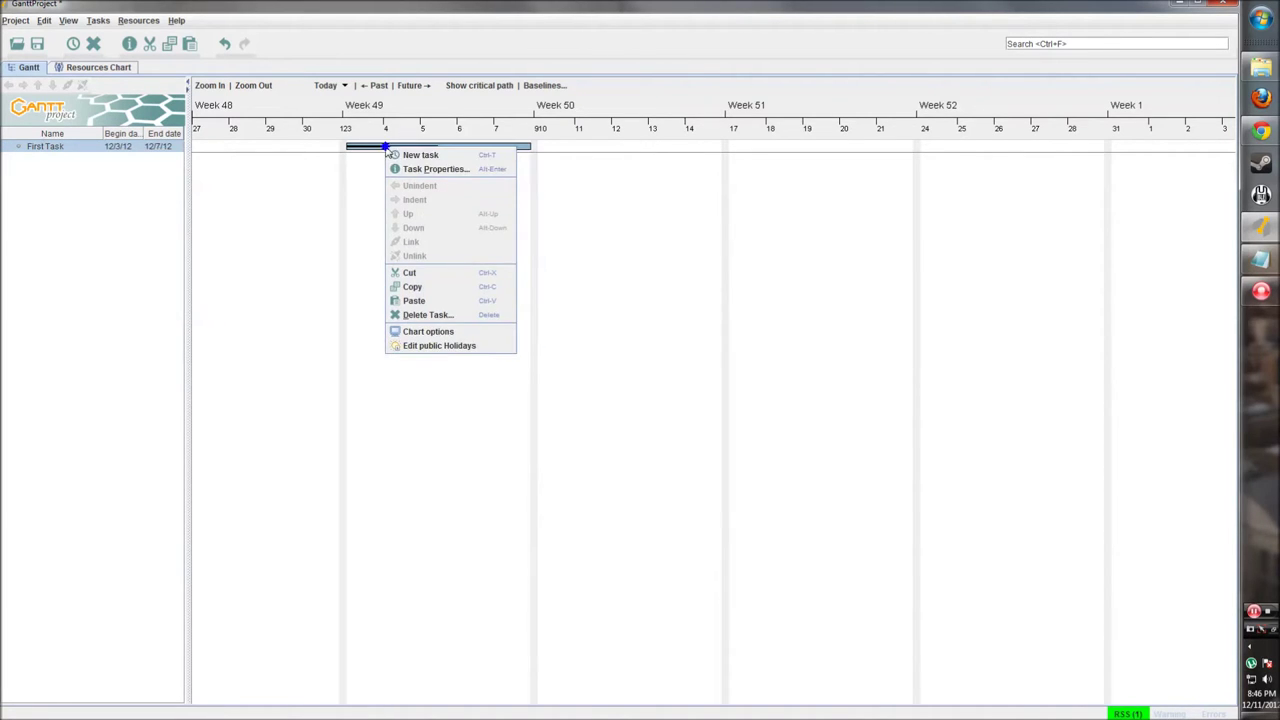
click(55, 178)
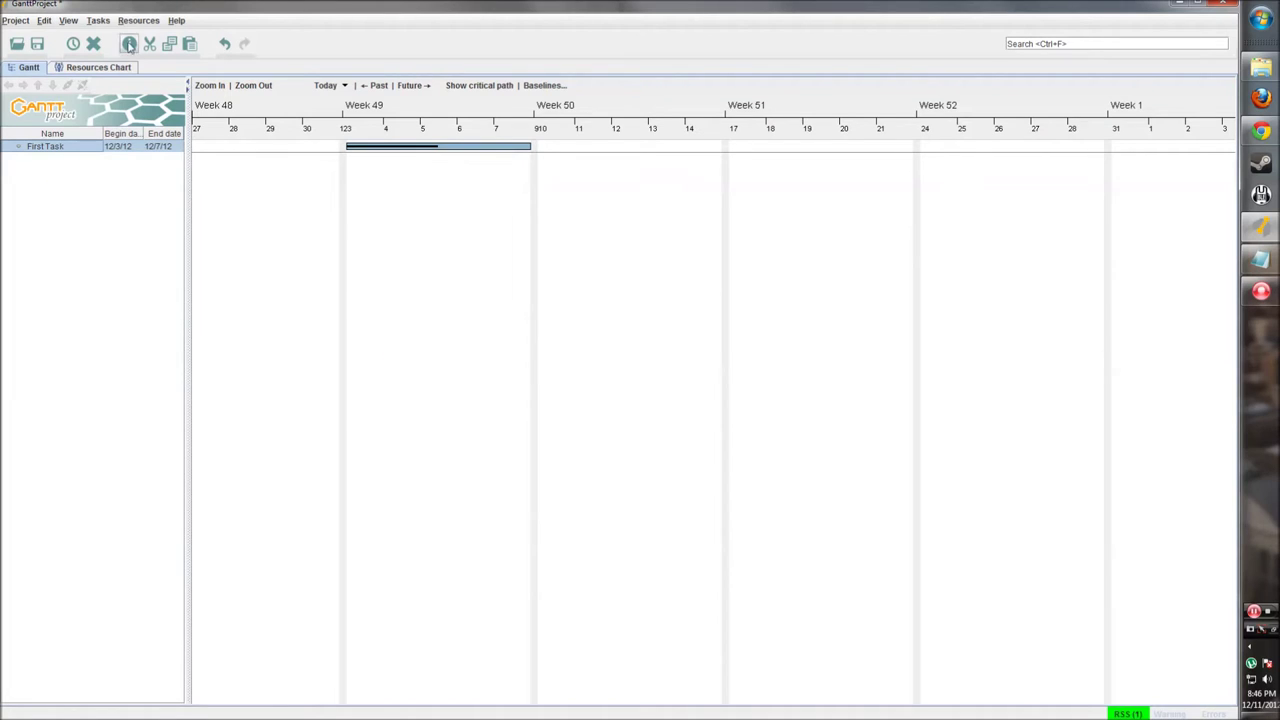
click(130, 45)
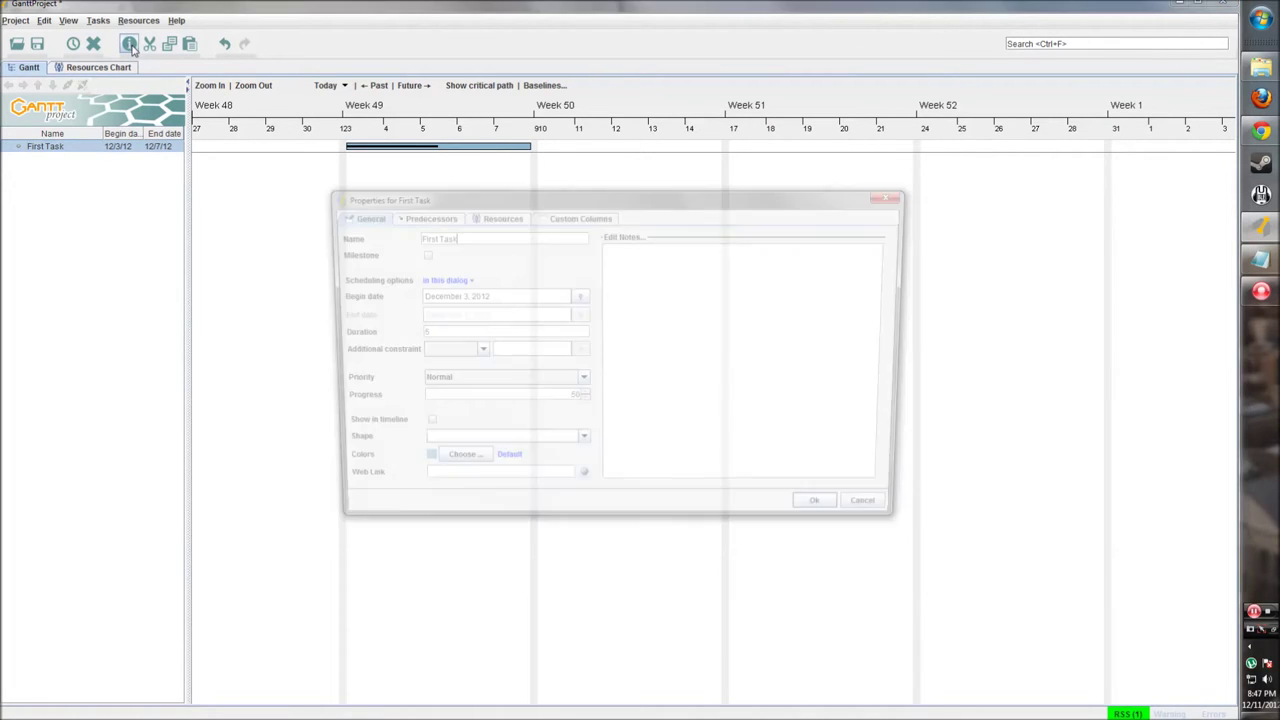
mouse_move(466, 192)
mouse_down()
mouse_move(405, 204)
mouse_move(359, 236)
mouse_up()
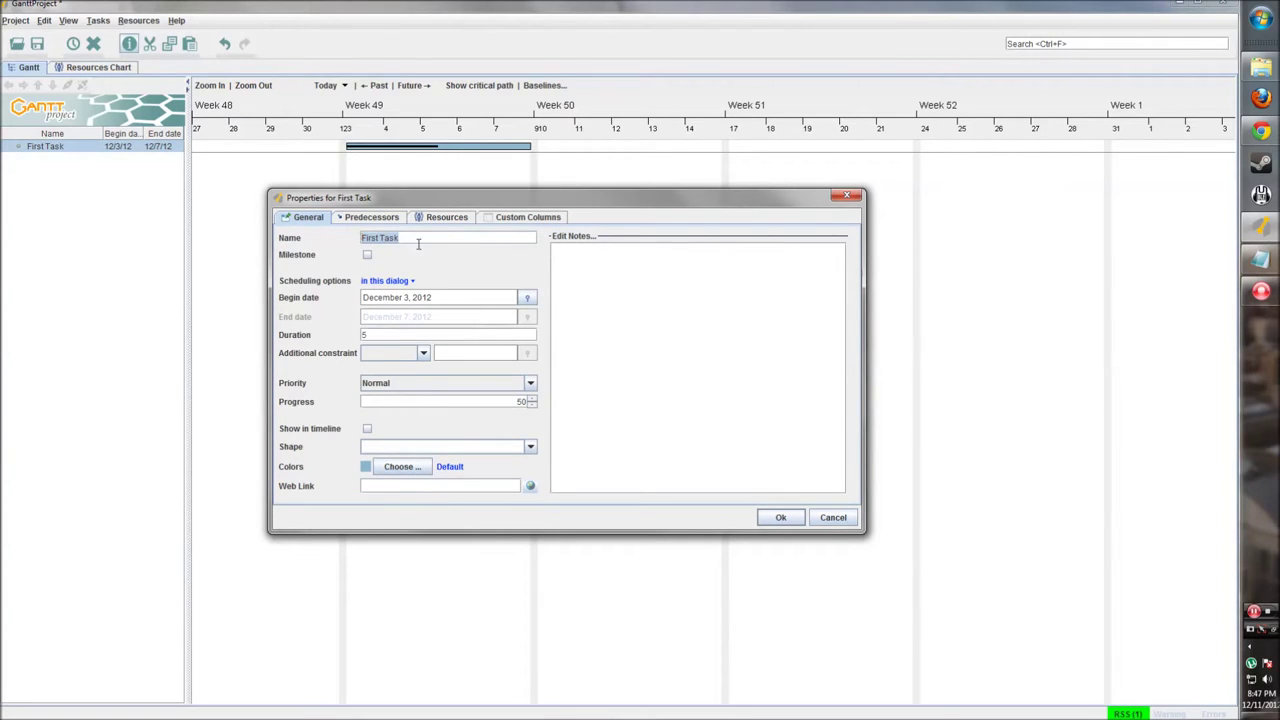
click(407, 240)
click(367, 256)
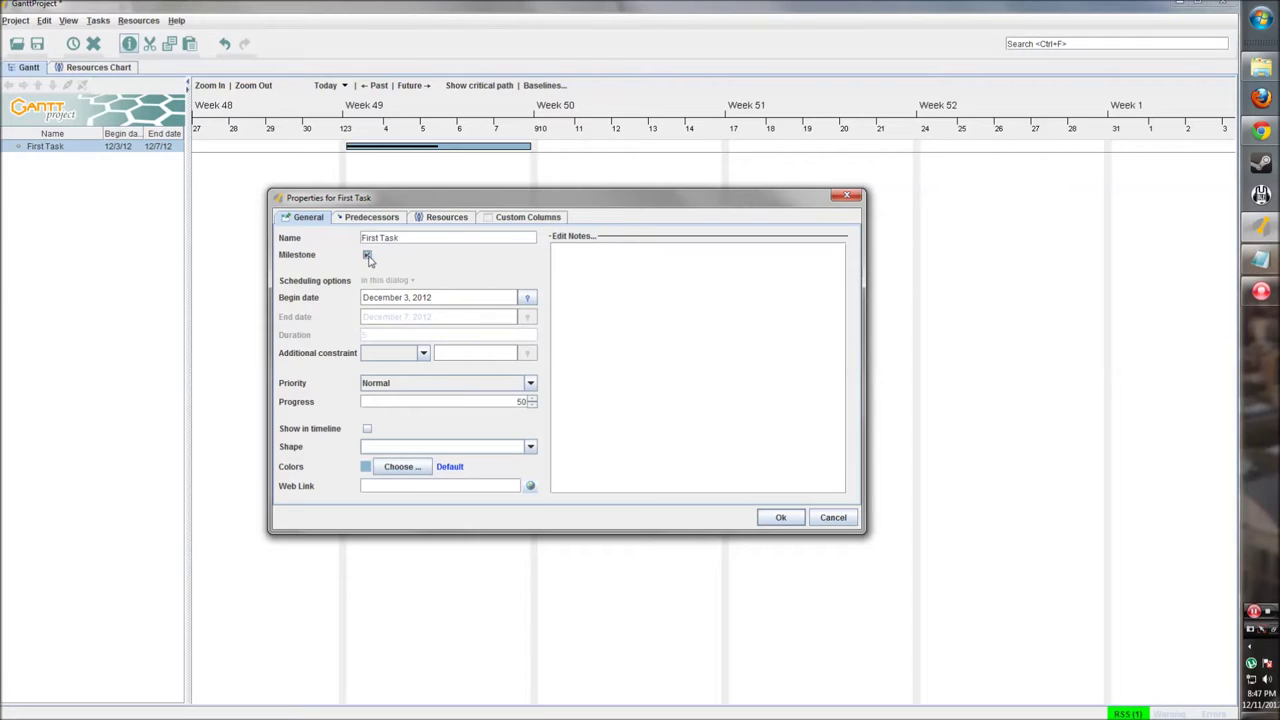
click(367, 256)
click(367, 256)
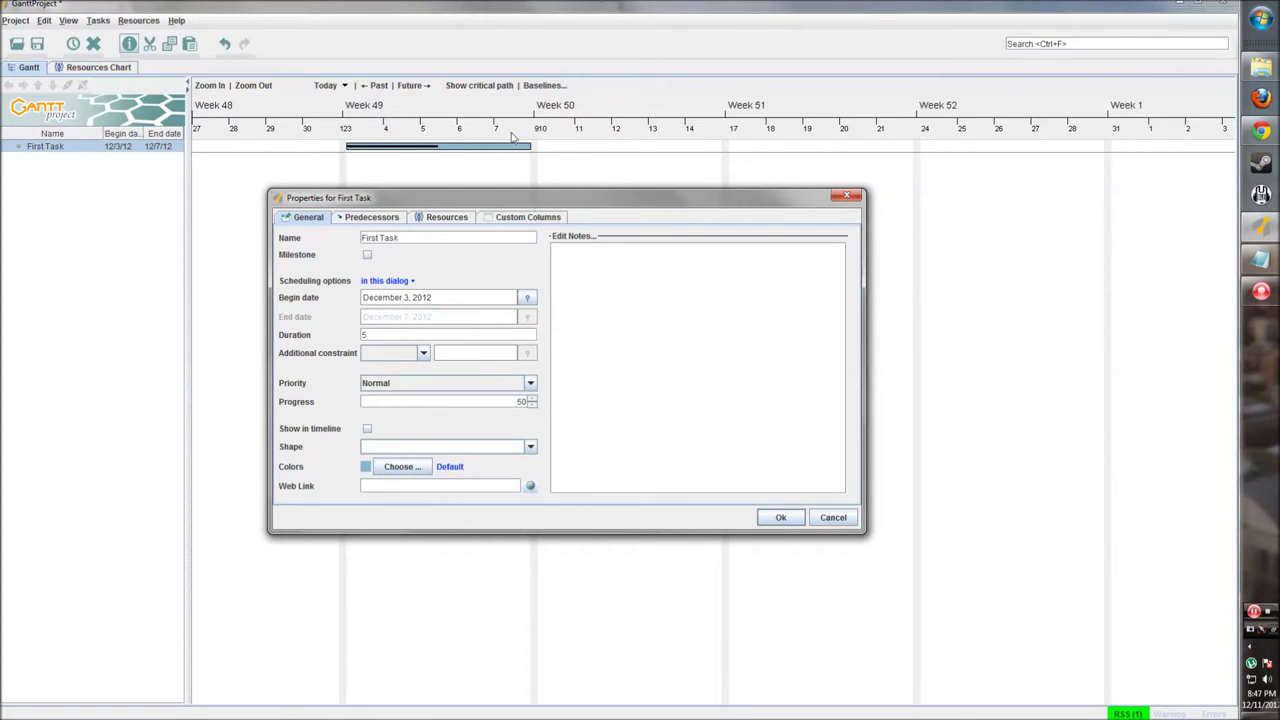
Try an Earliest begin constraint and Lowest priority, ending with no constraint and Normal priority.
click(422, 353)
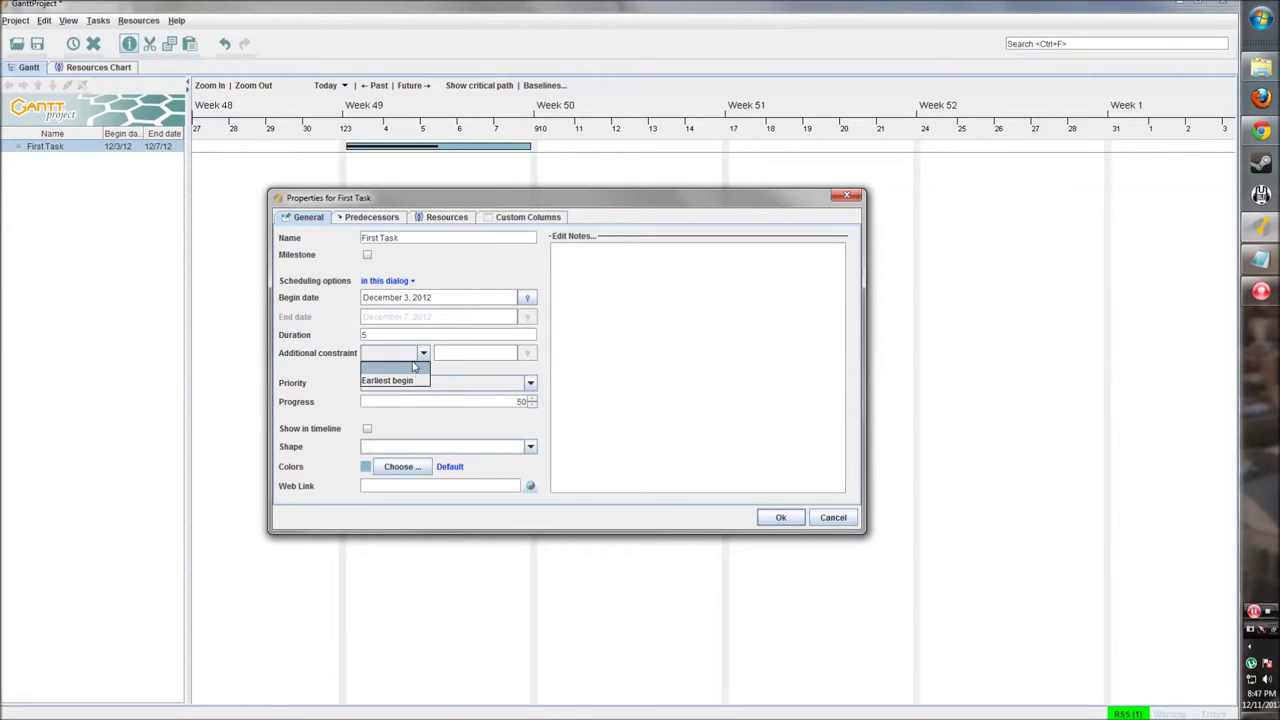
click(407, 381)
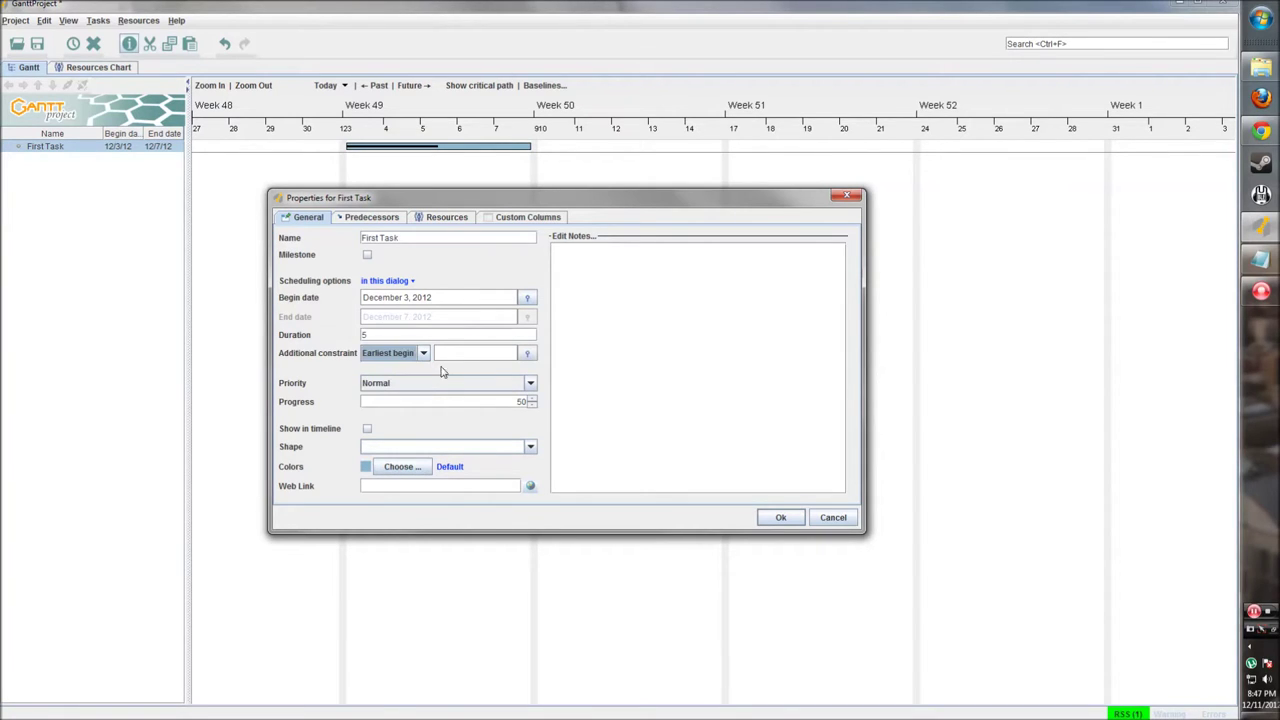
click(510, 353)
click(423, 355)
click(410, 369)
click(531, 385)
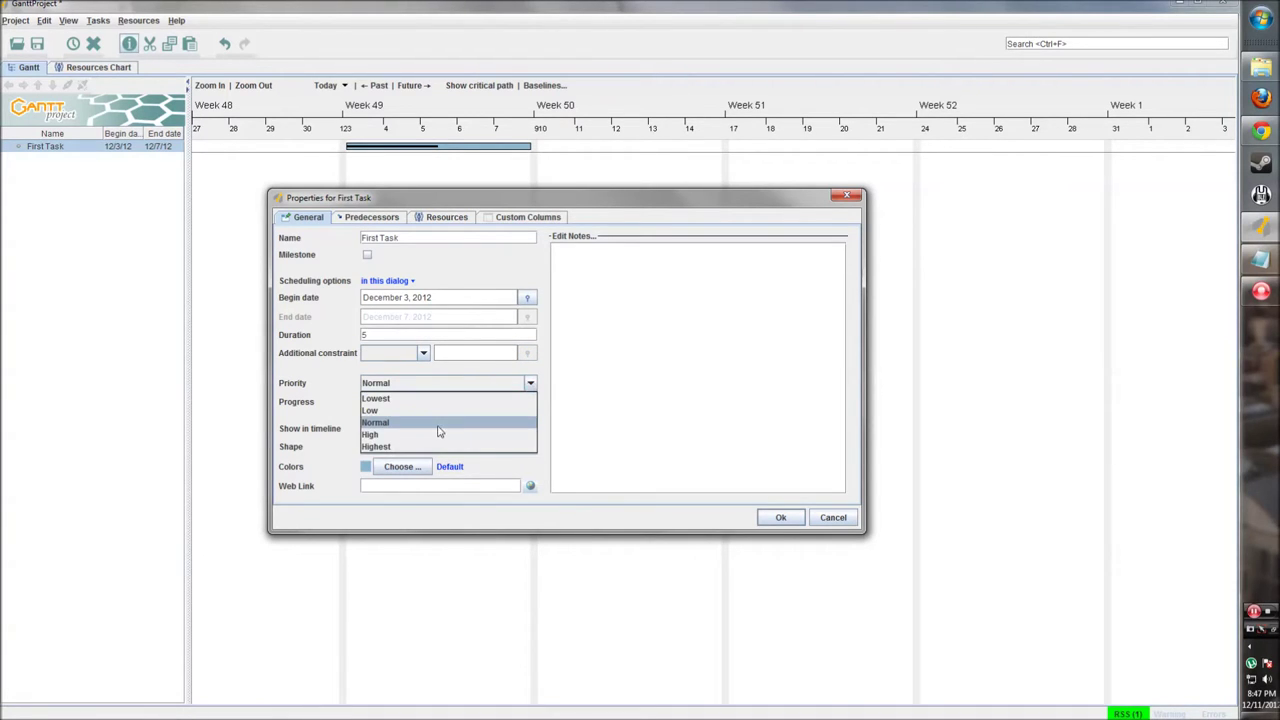
click(438, 424)
click(455, 390)
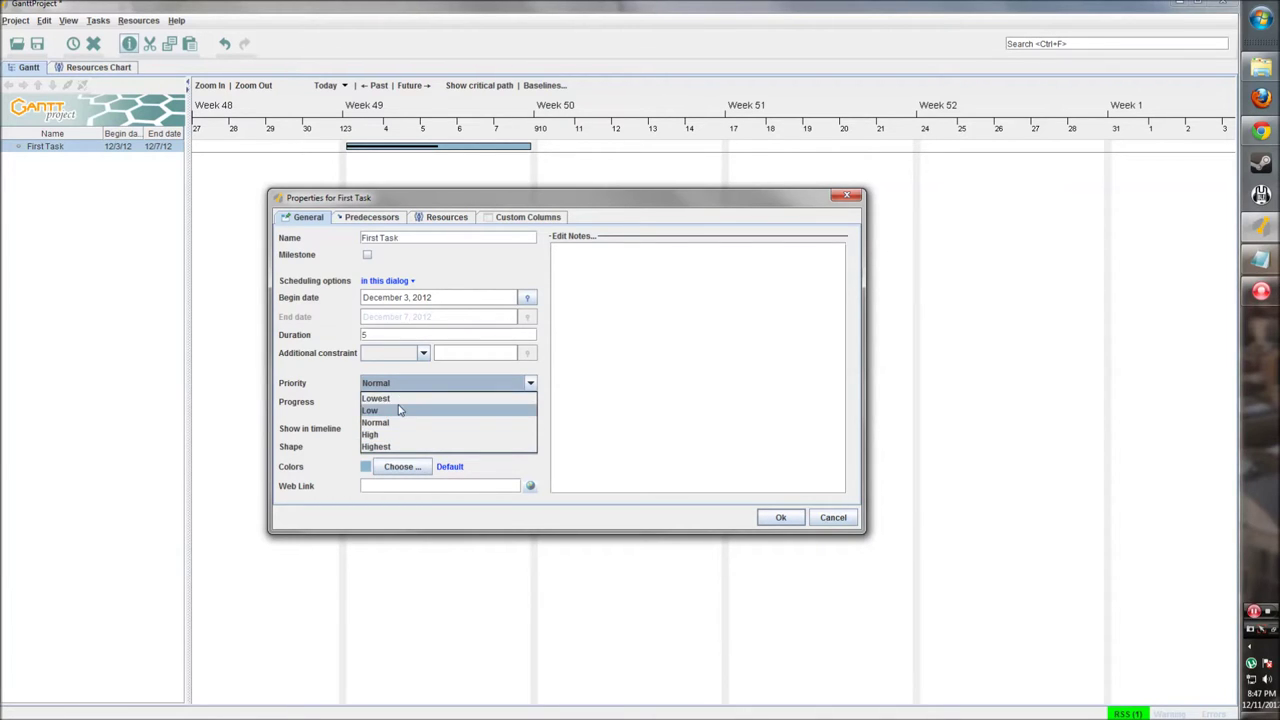
click(402, 398)
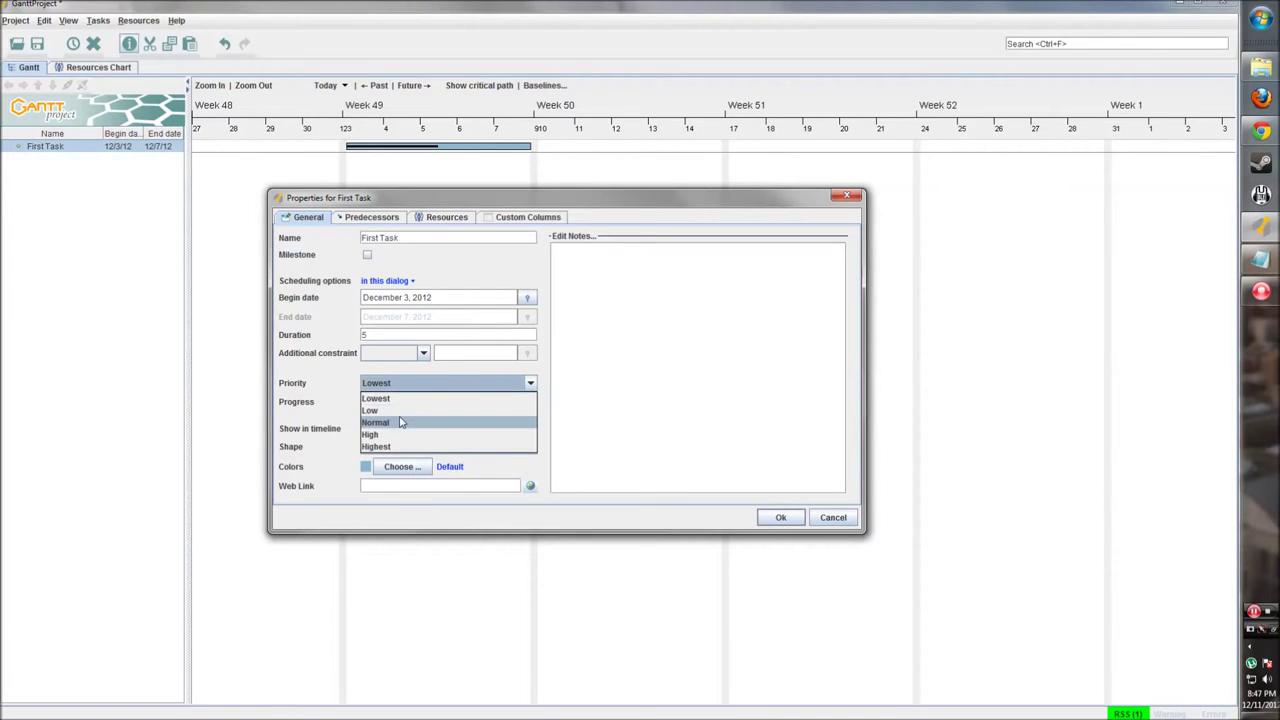
click(400, 421)
click(520, 401)
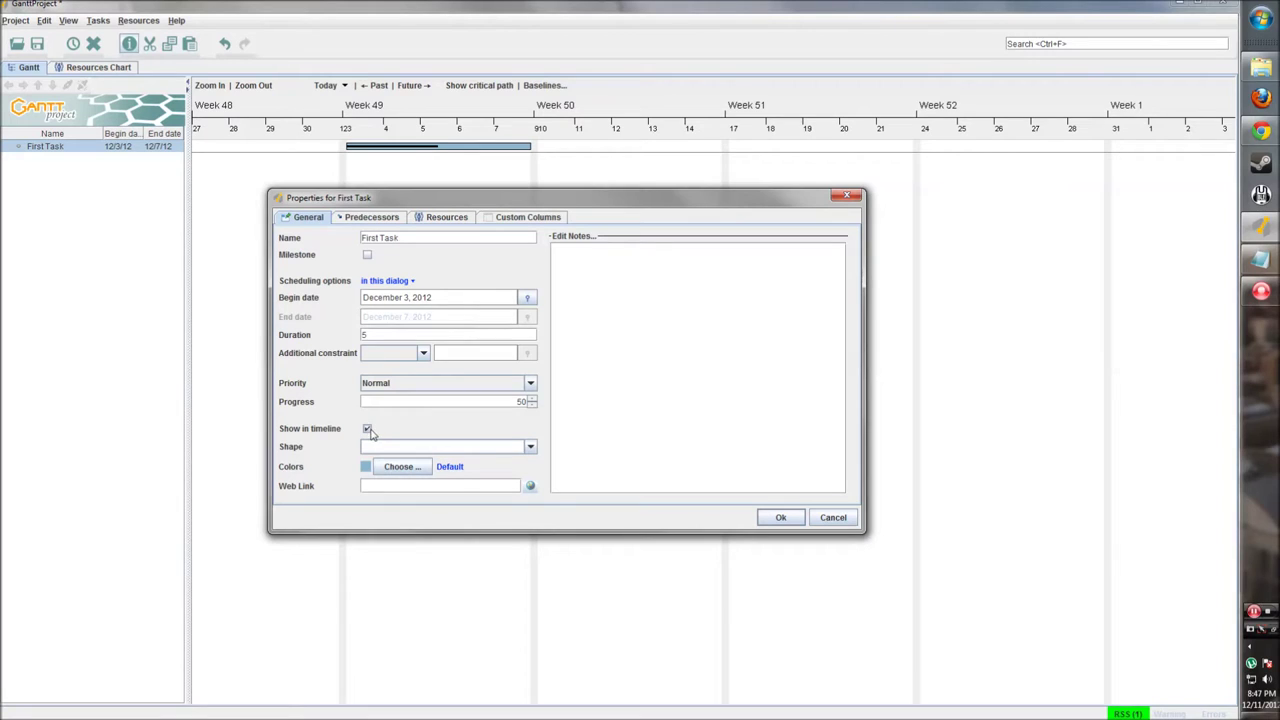
Tick Show in timeline for First Task and bring up its colour picker.
click(530, 447)
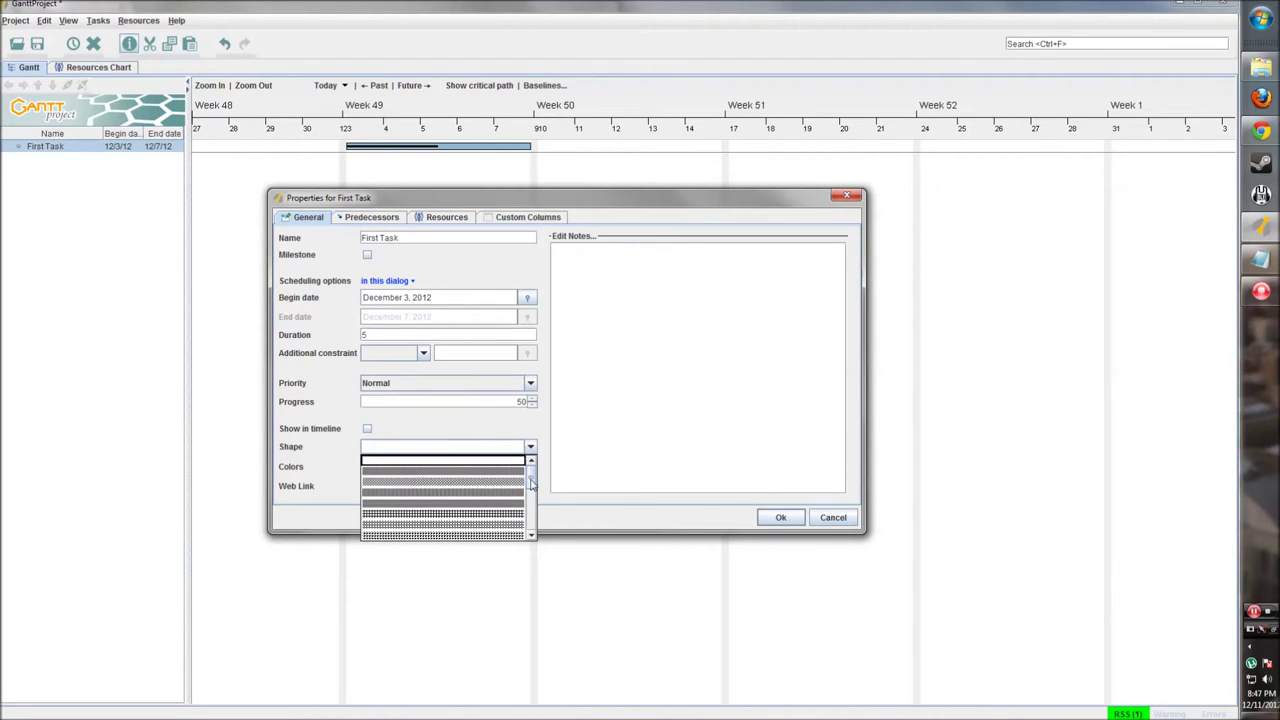
drag(531, 483, 532, 524)
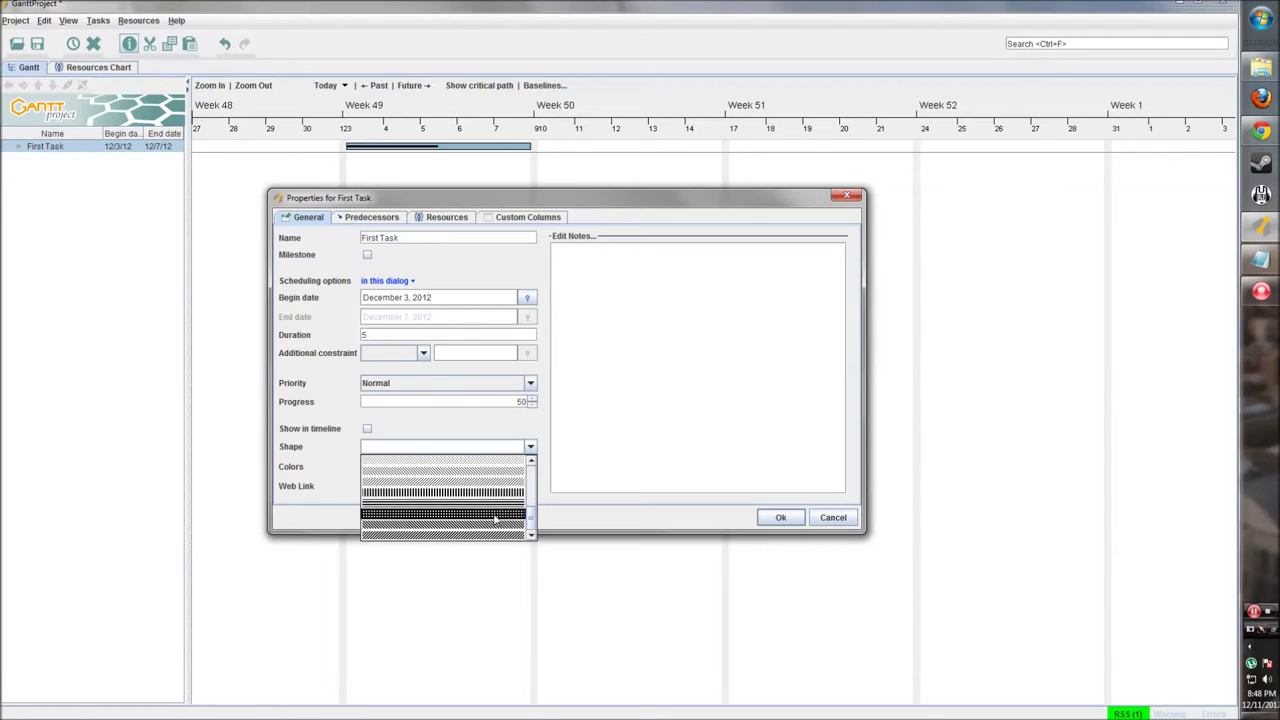
drag(530, 526, 530, 468)
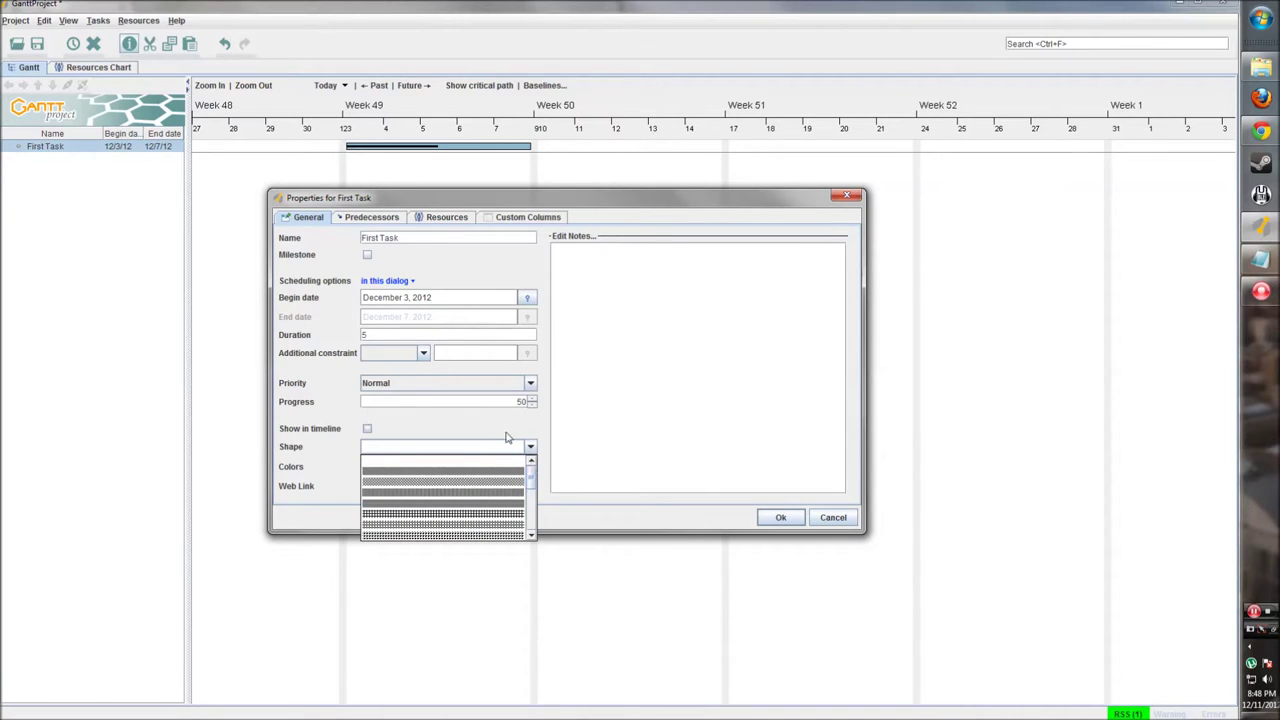
click(445, 446)
click(367, 428)
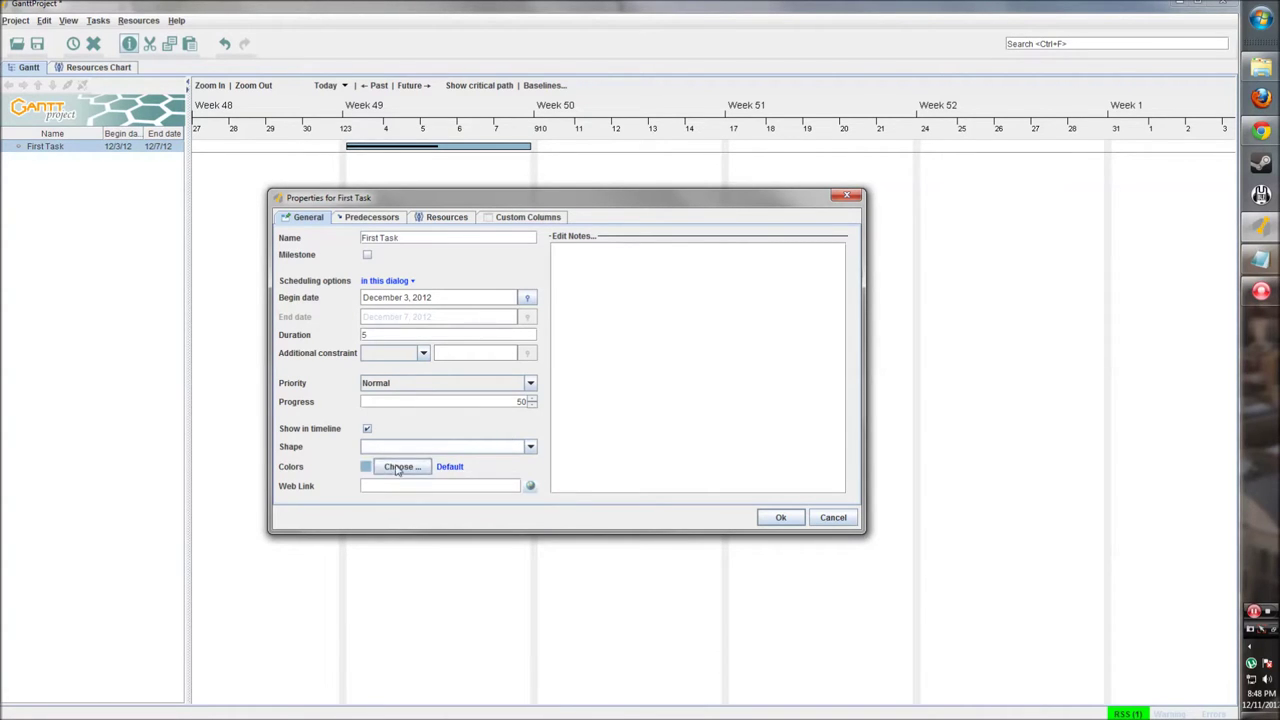
click(398, 467)
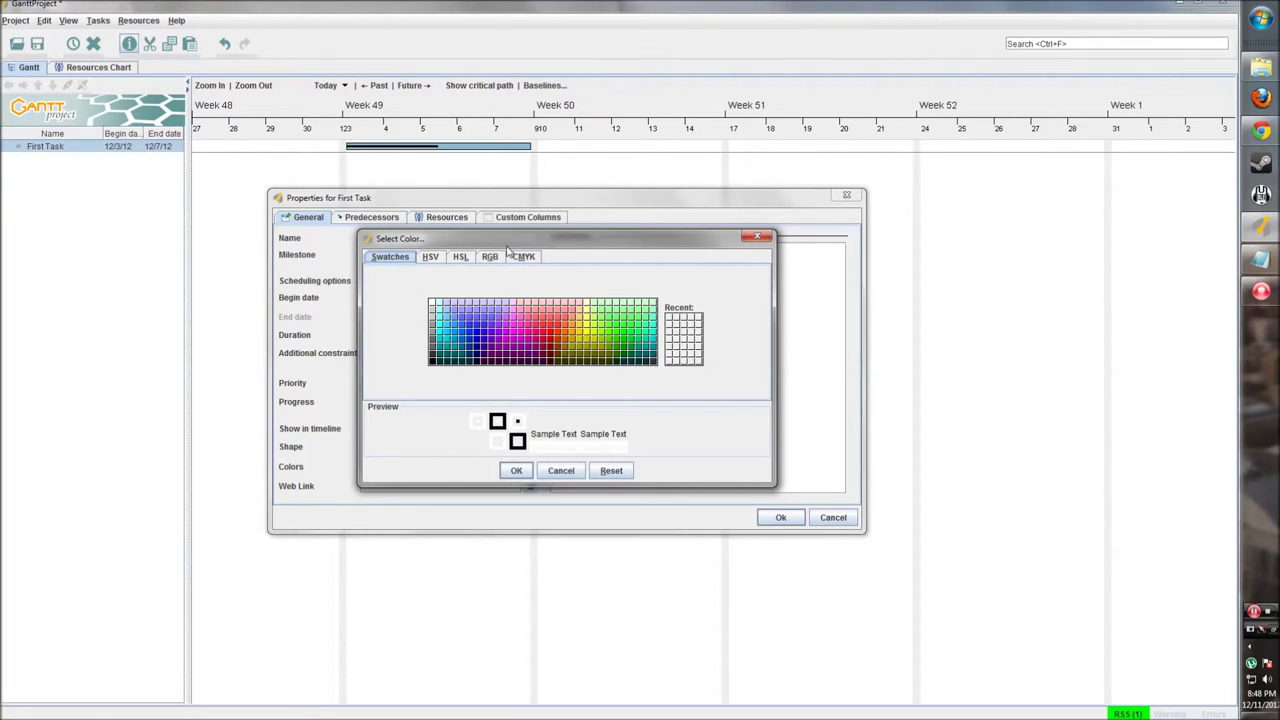
Pick a red swatch as First Task's colour and confirm with OK.
click(432, 258)
click(399, 258)
drag(458, 245, 498, 290)
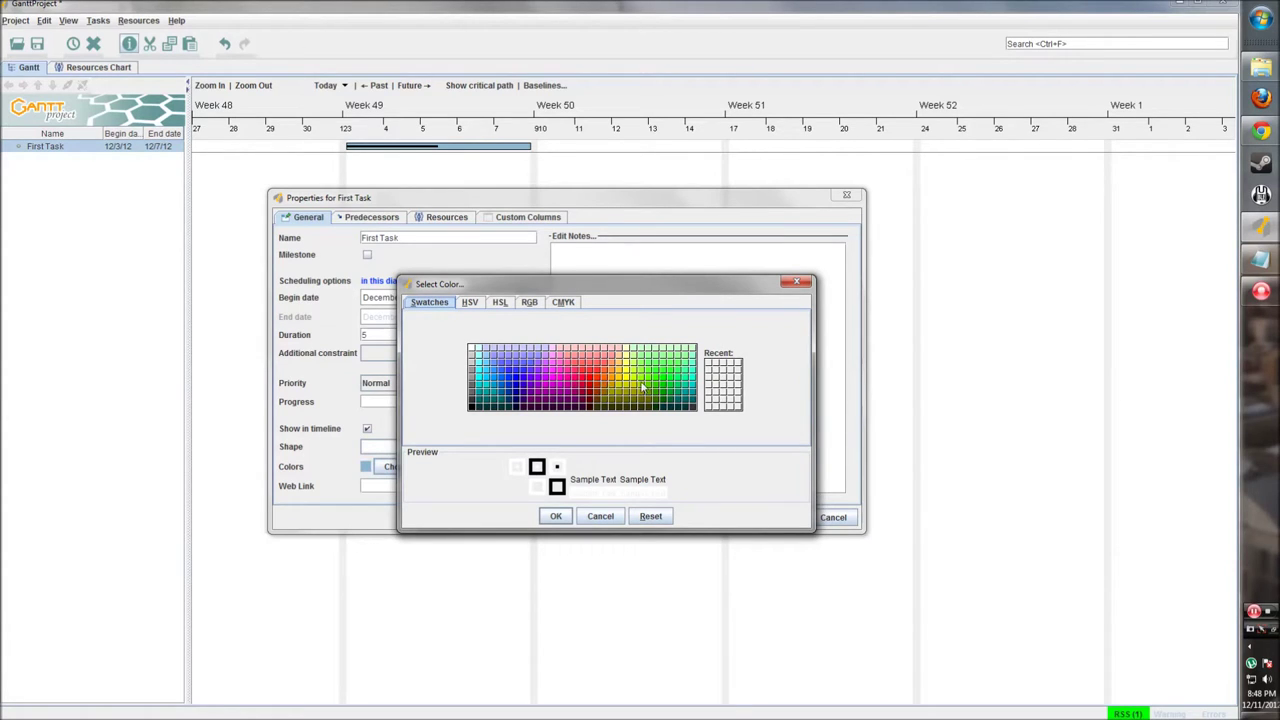
click(593, 382)
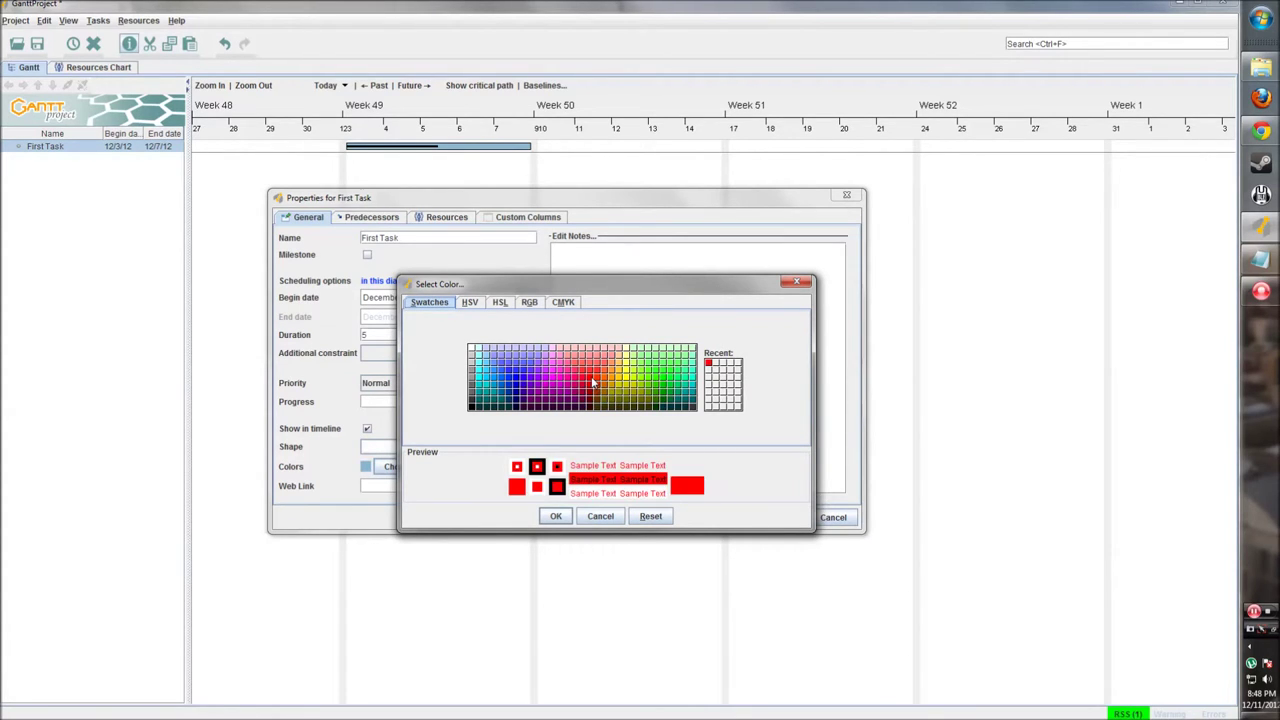
click(556, 516)
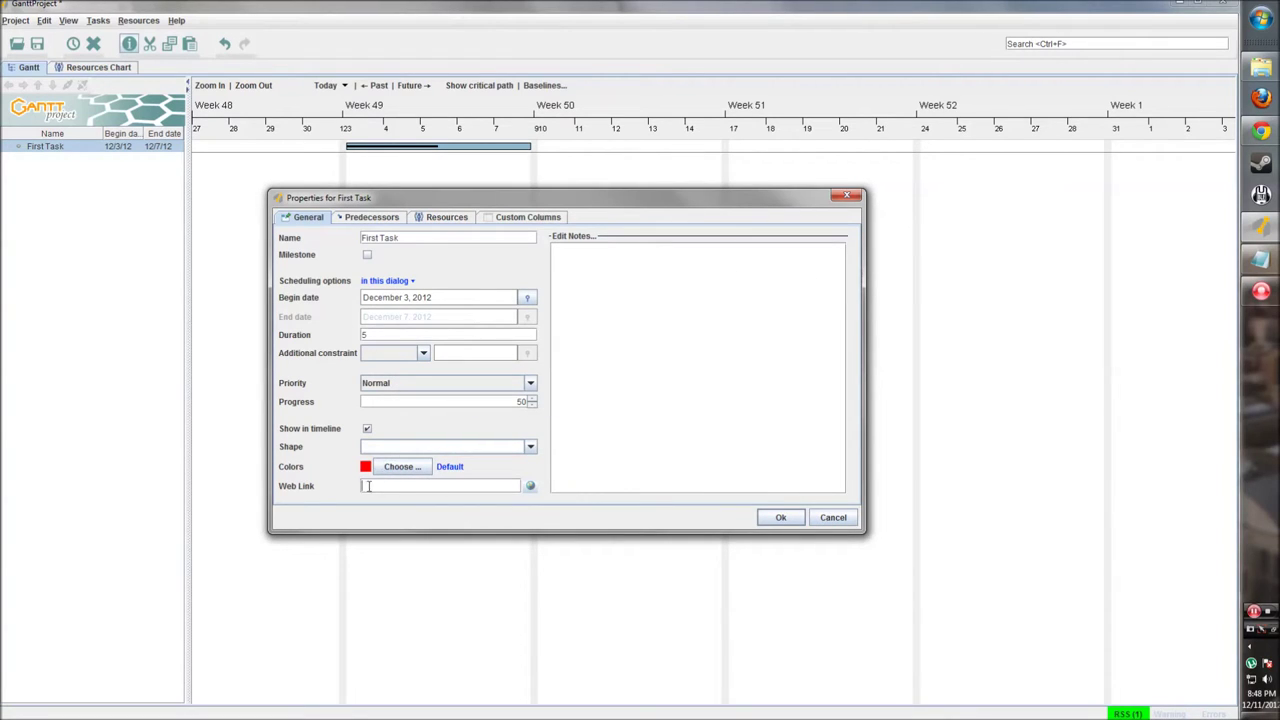
click(374, 486)
click(369, 220)
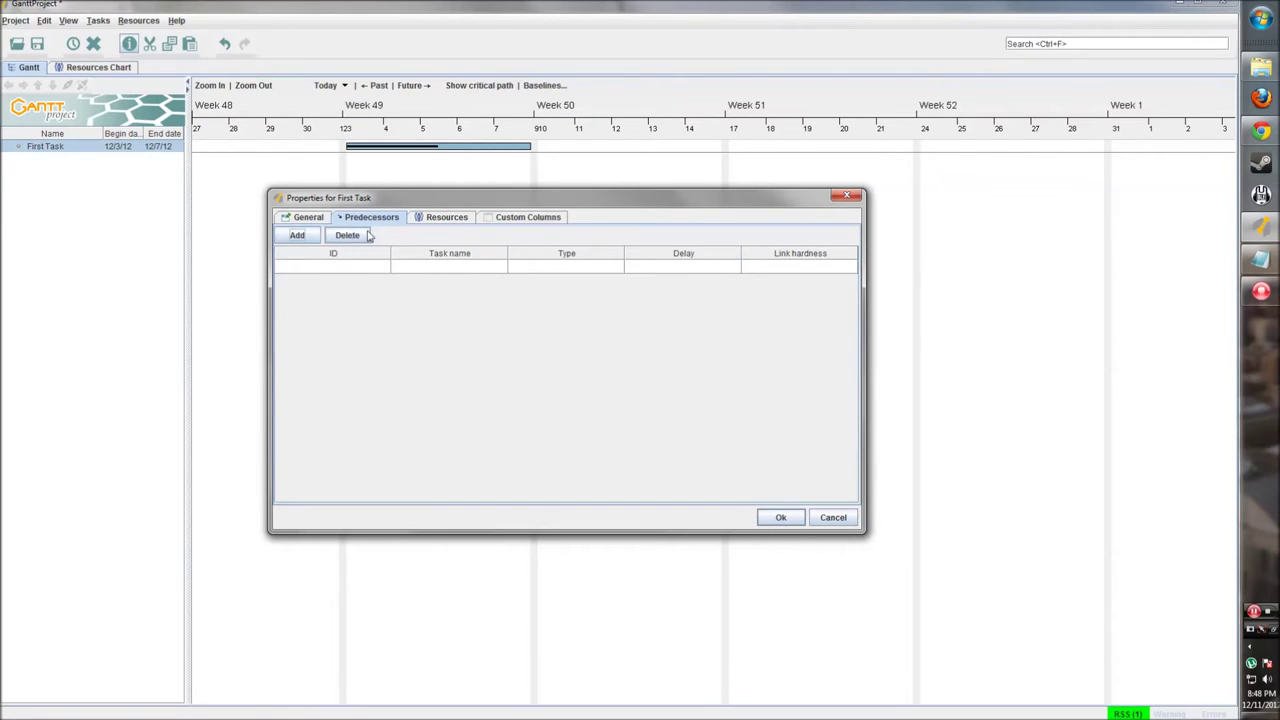
View First Task's empty Resources page, then its empty Custom Columns page.
drag(388, 203, 401, 217)
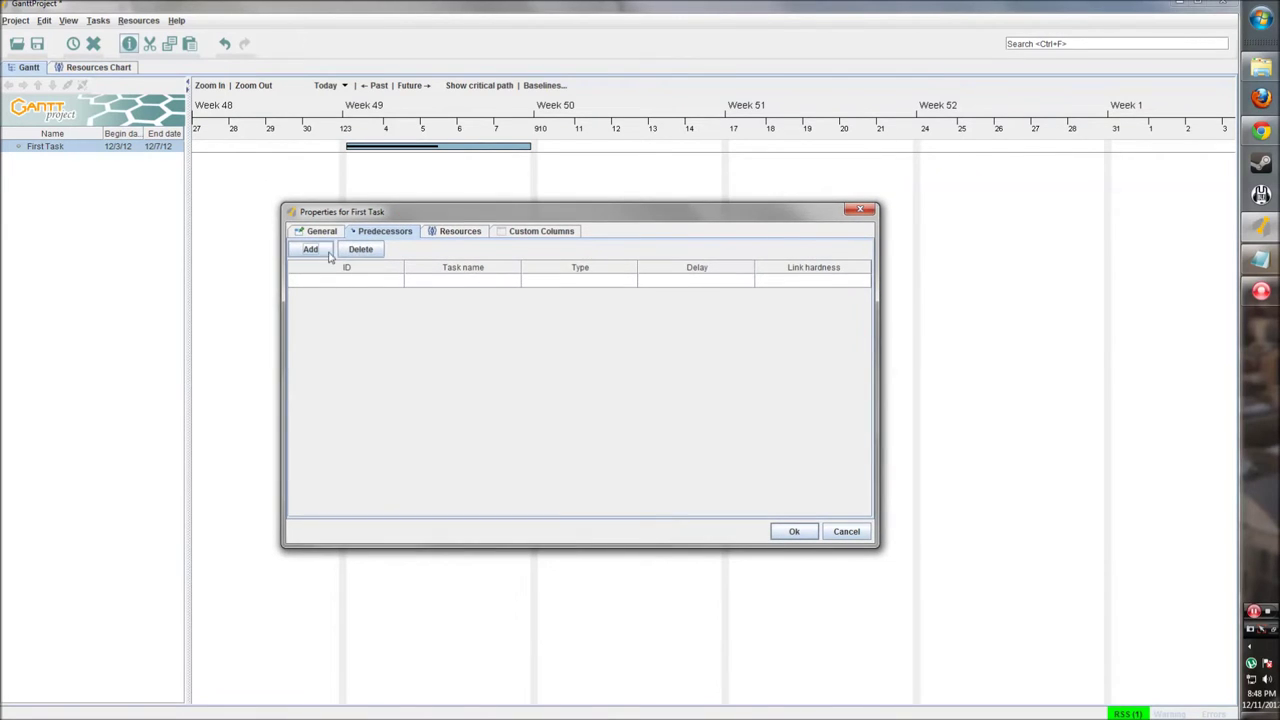
click(452, 233)
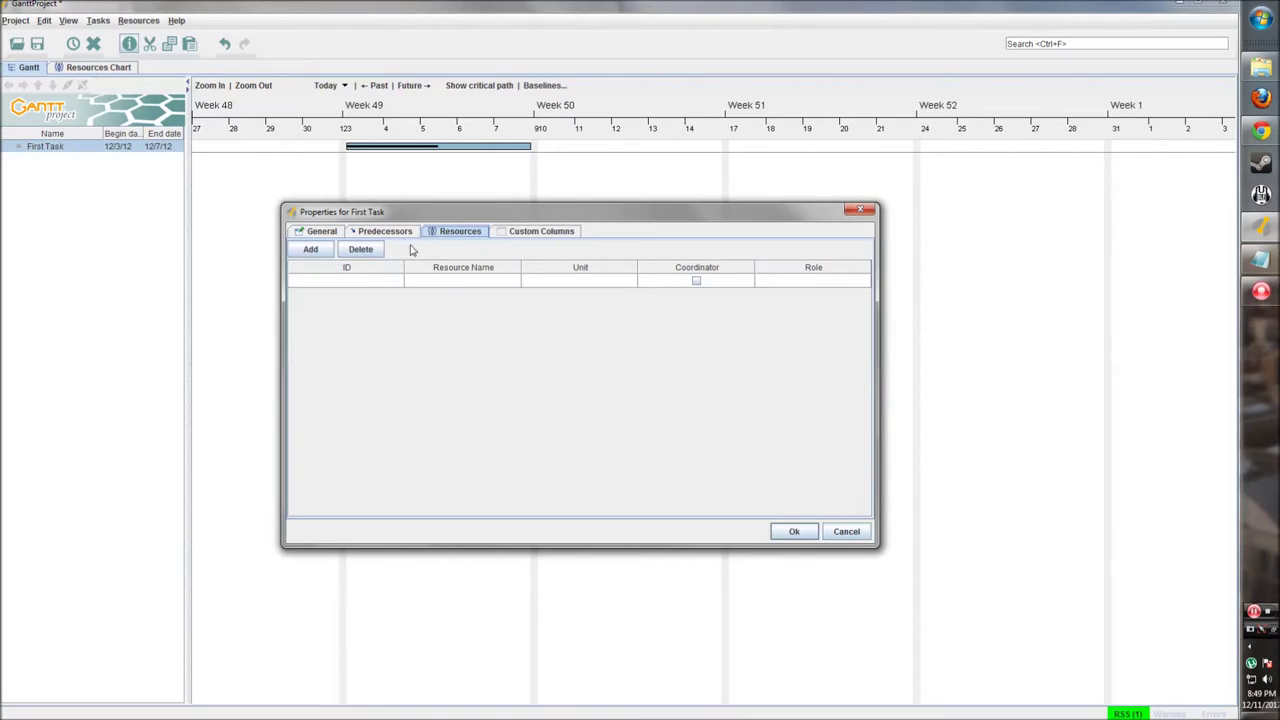
click(540, 234)
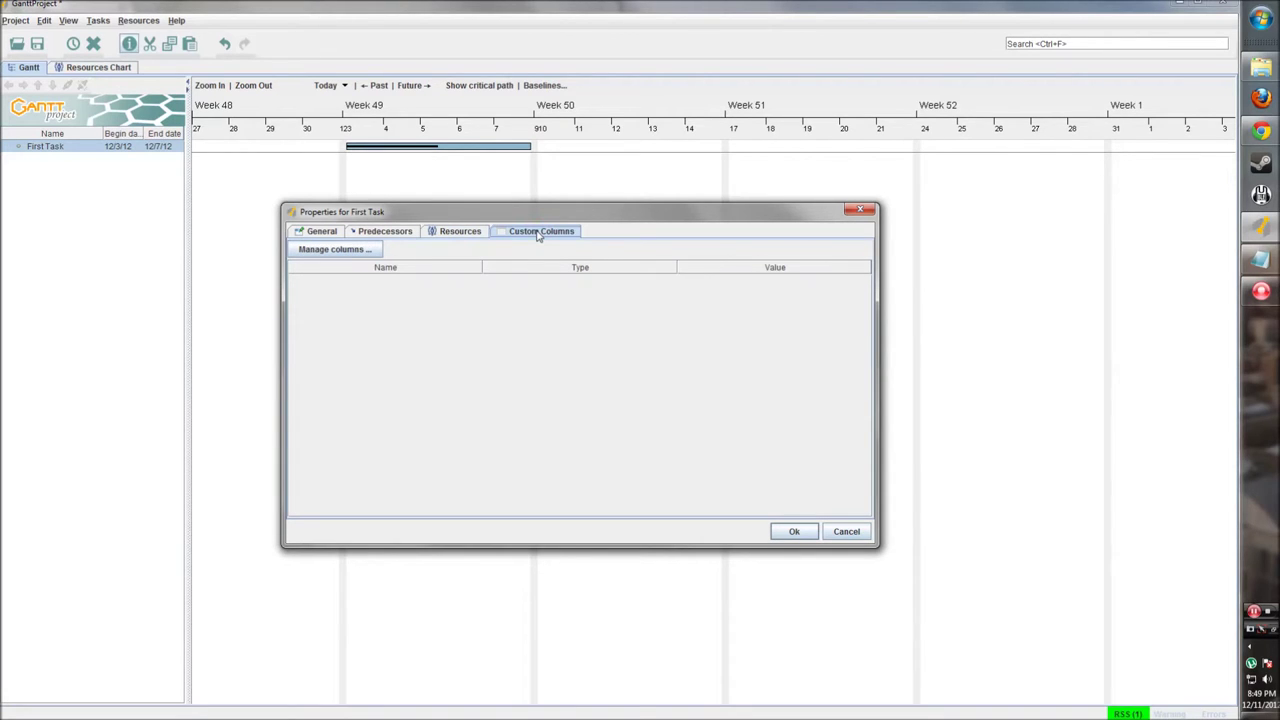
Add a Boolean custom column 'Needs Approval' with default value True.
click(355, 252)
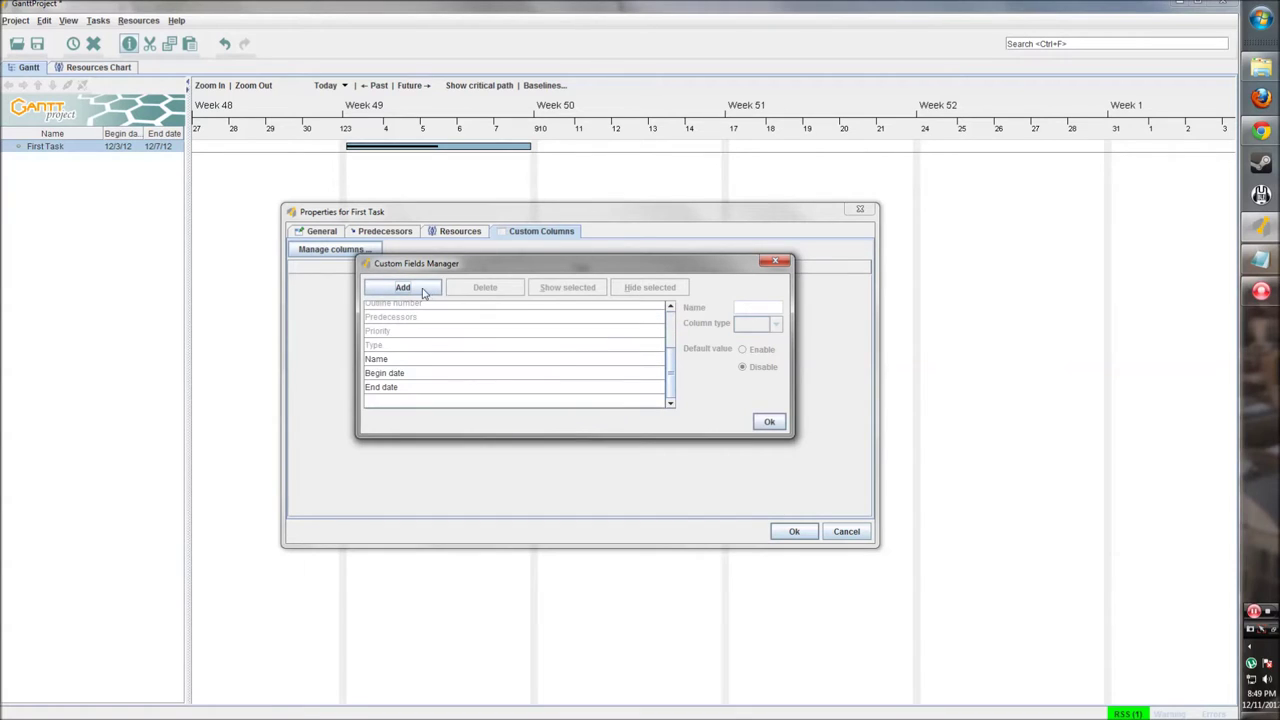
drag(792, 436, 854, 537)
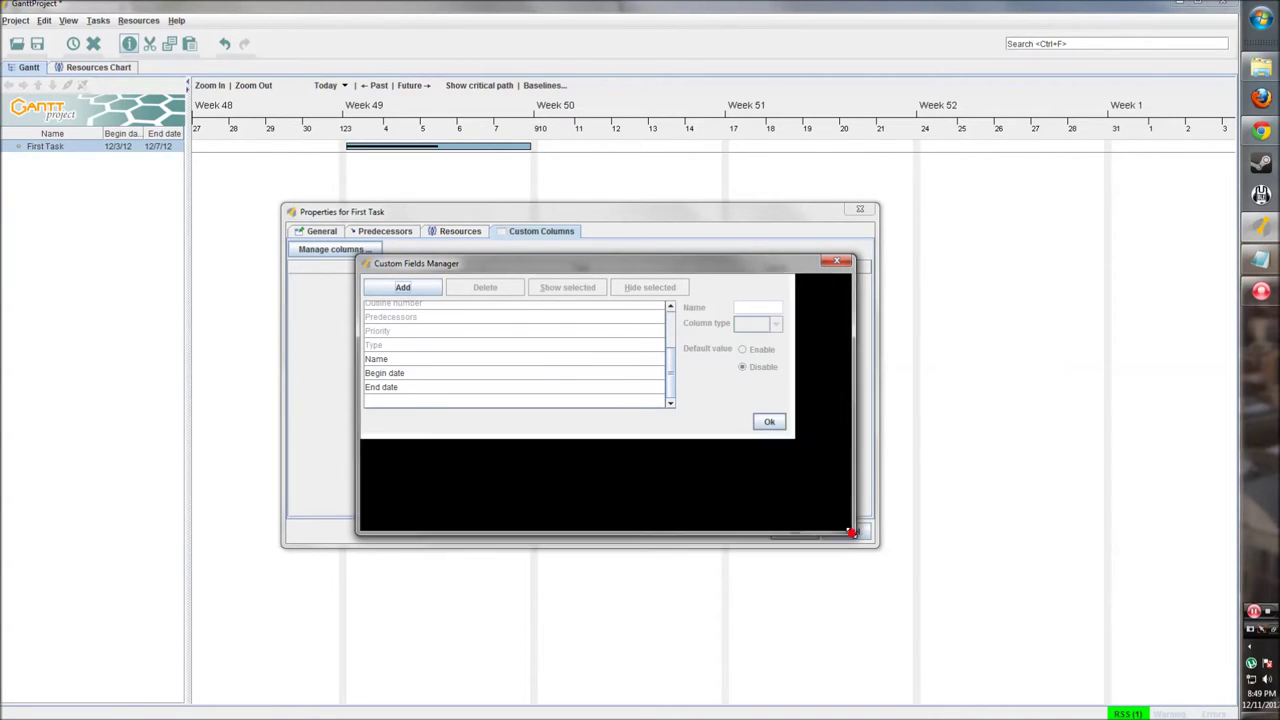
click(418, 292)
text(Needs Approval)
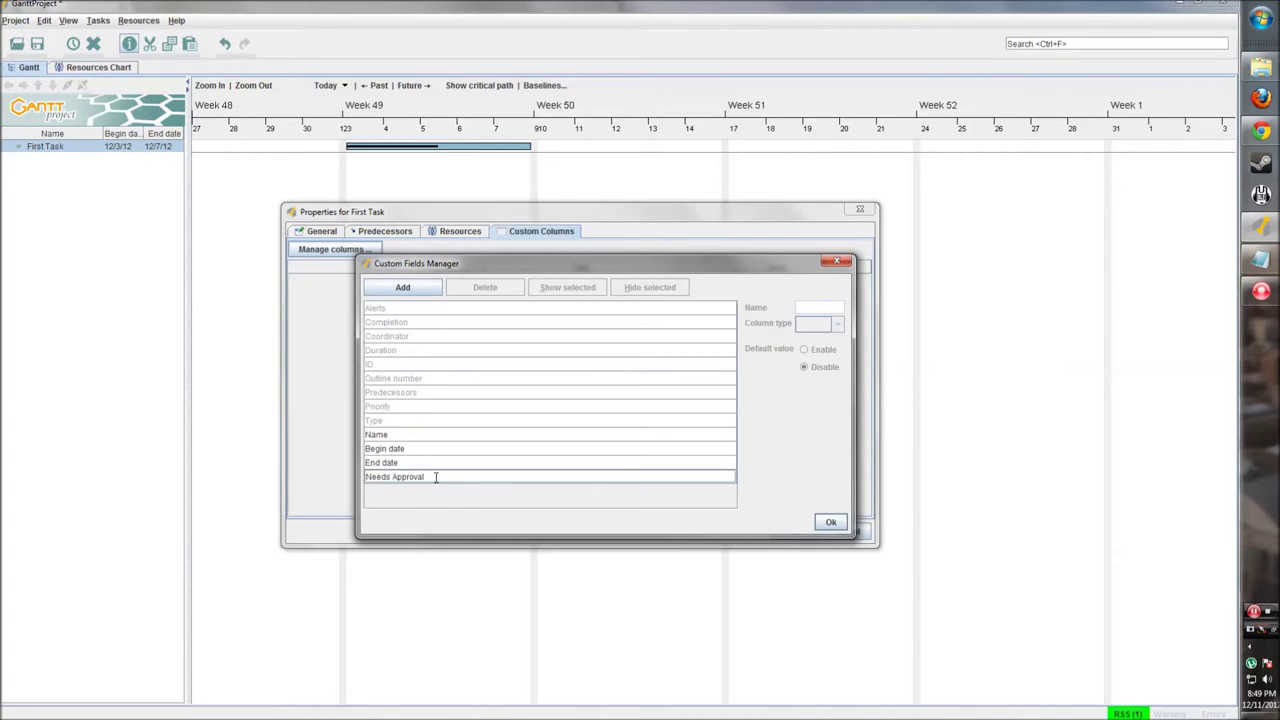
click(460, 452)
click(449, 478)
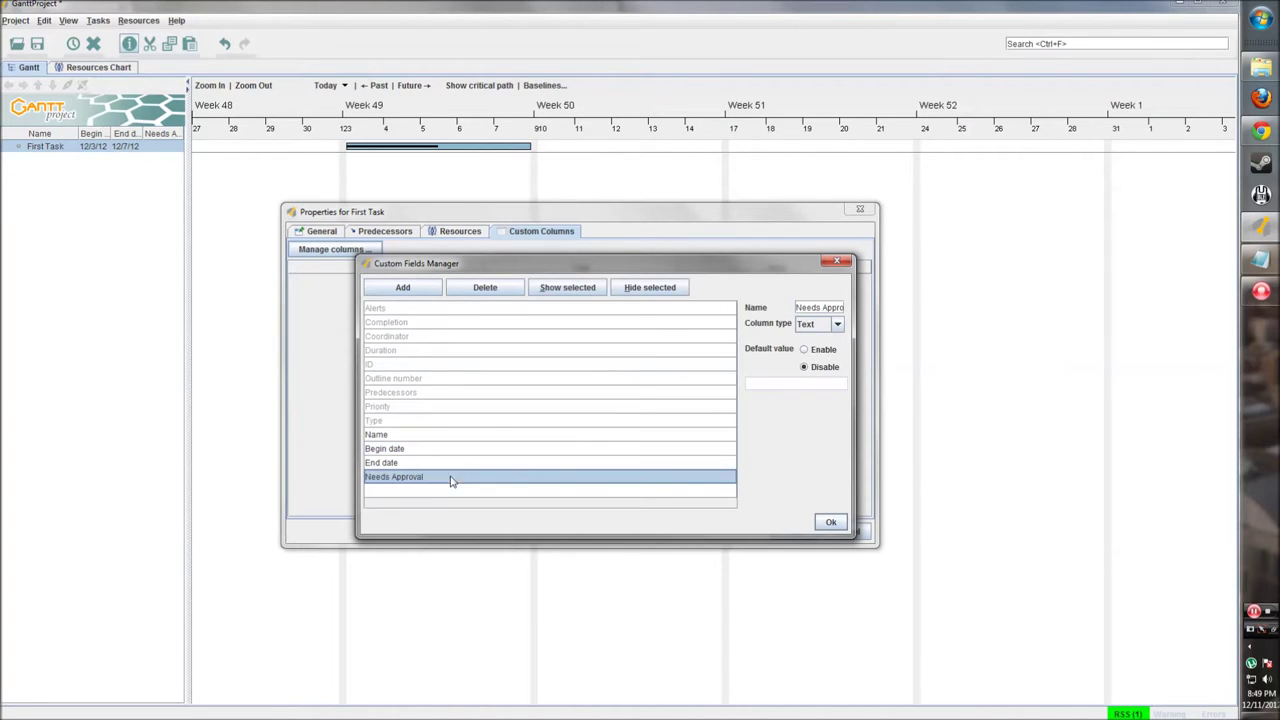
click(838, 325)
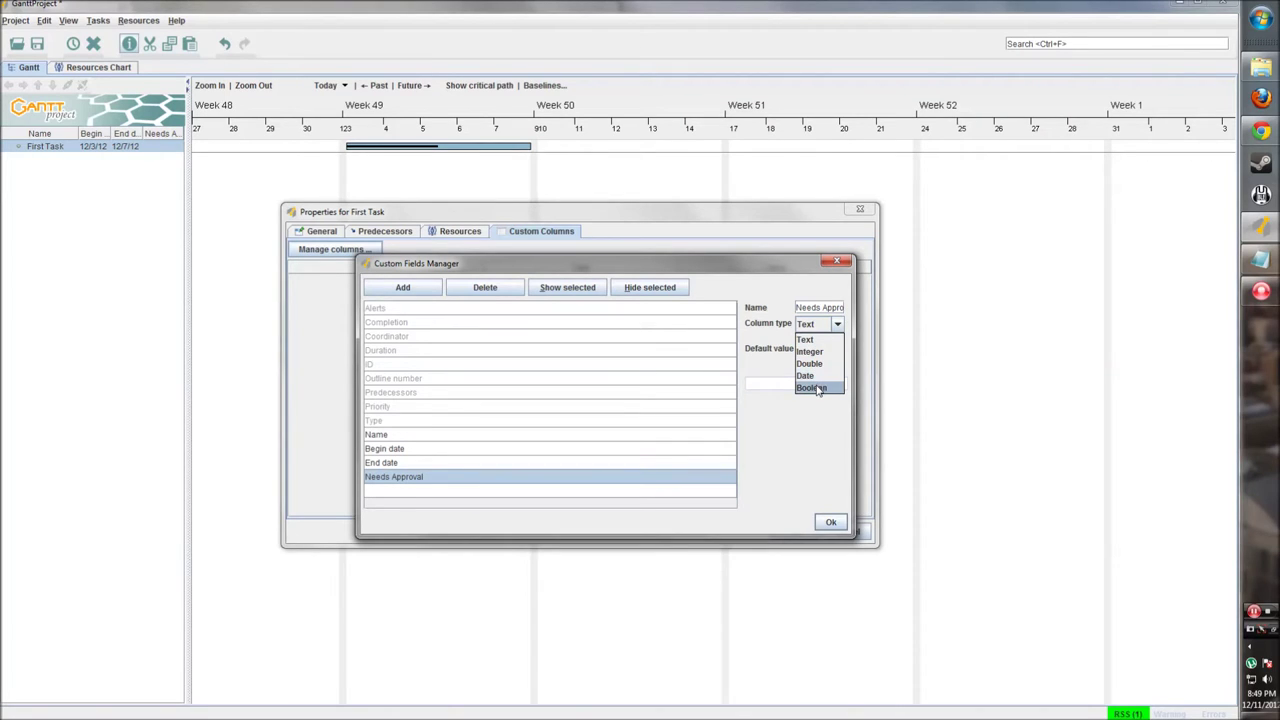
click(812, 388)
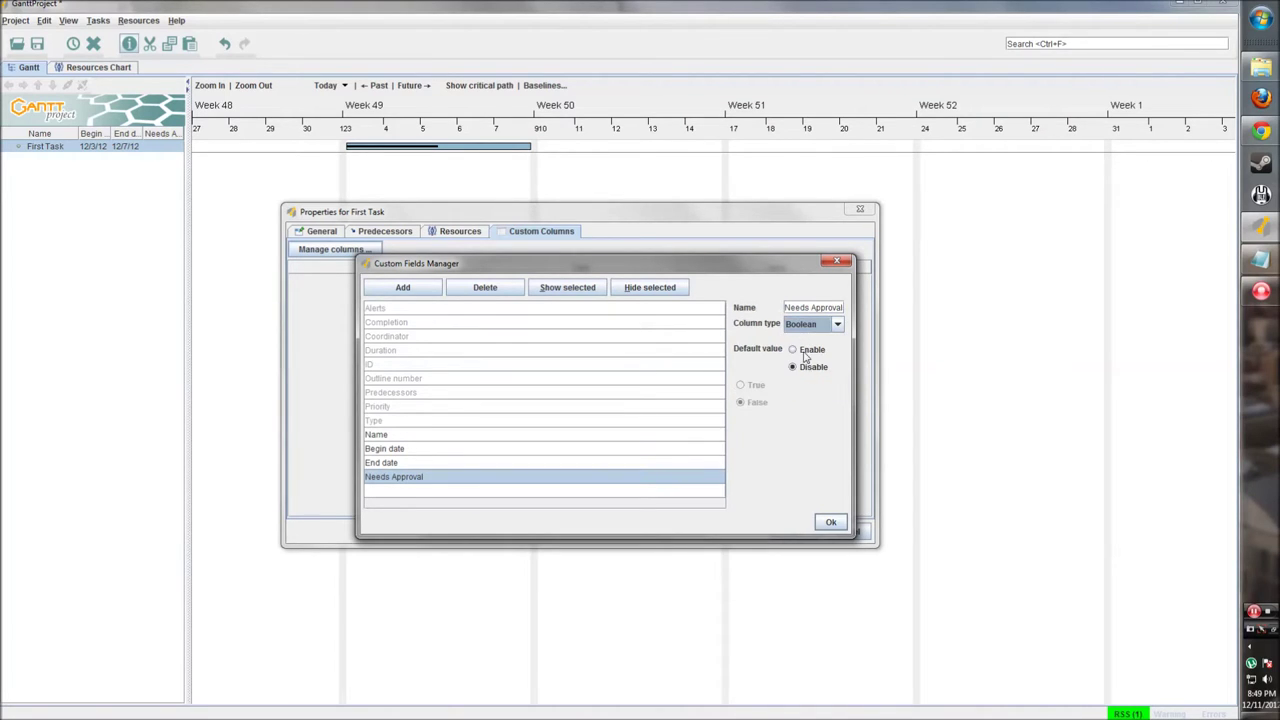
click(792, 350)
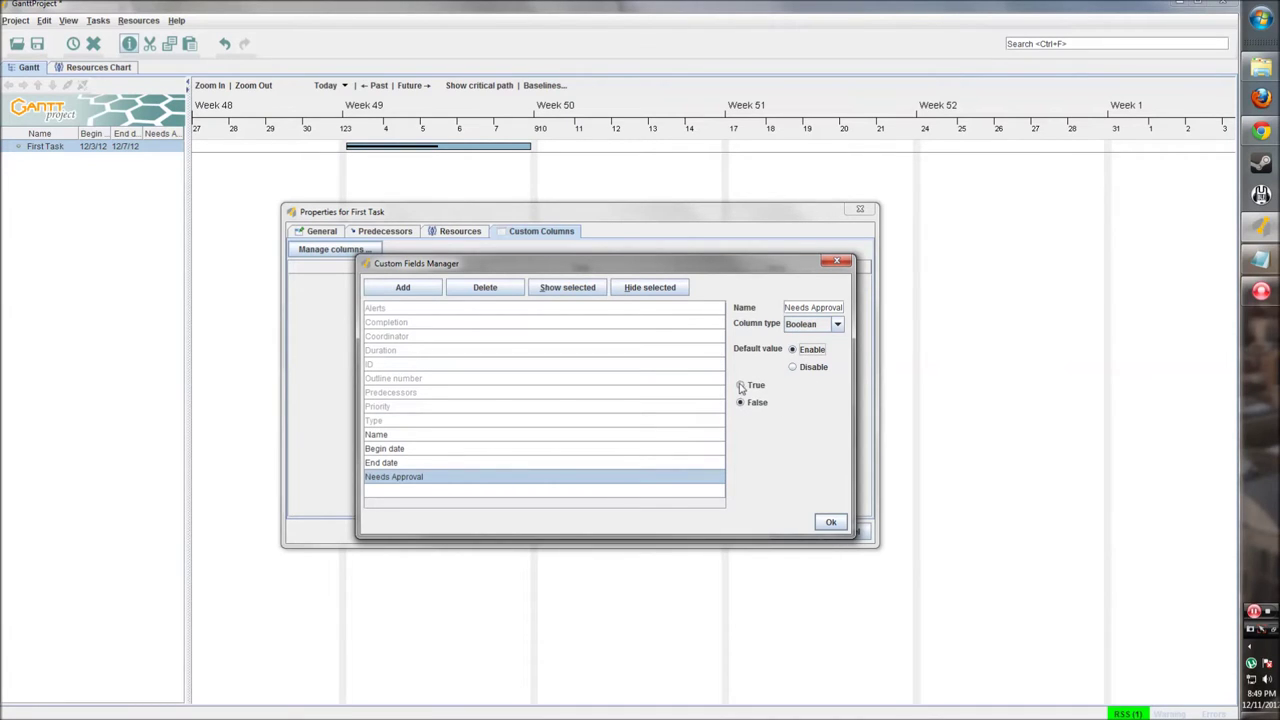
click(740, 385)
click(831, 522)
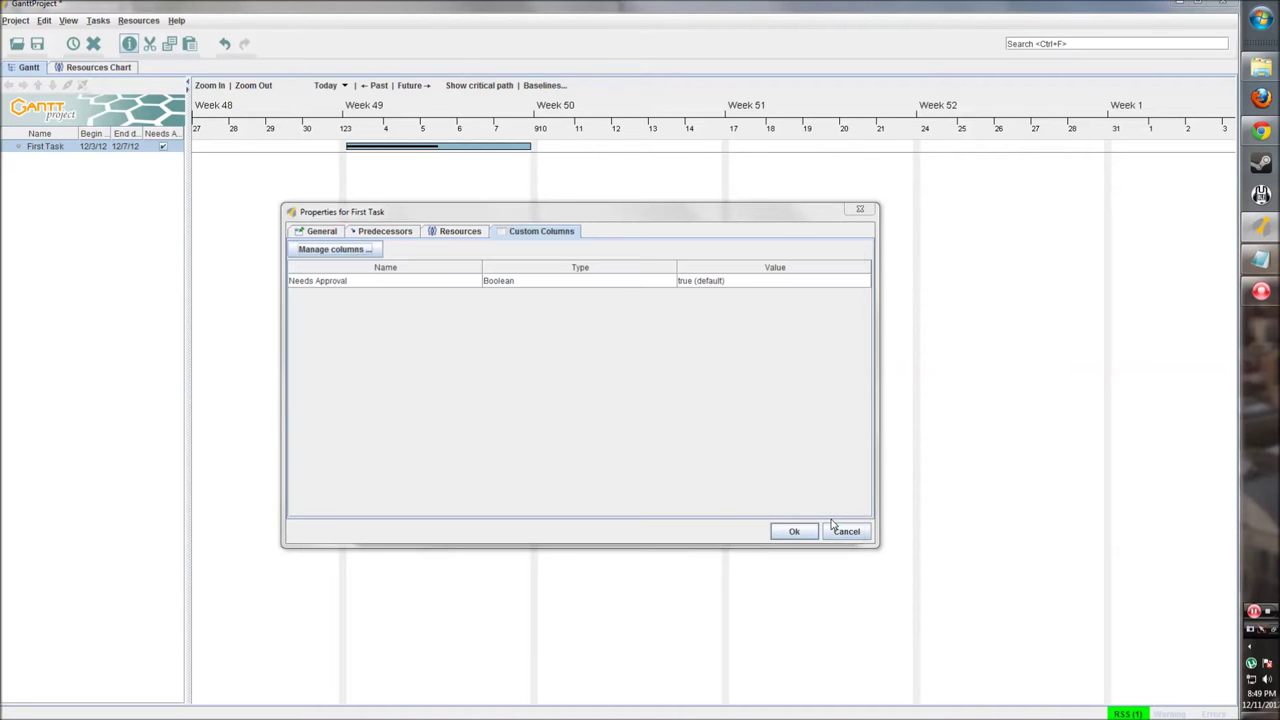
Apply First Task's property changes, then stretch its bar to end around 12/11/12.
click(321, 231)
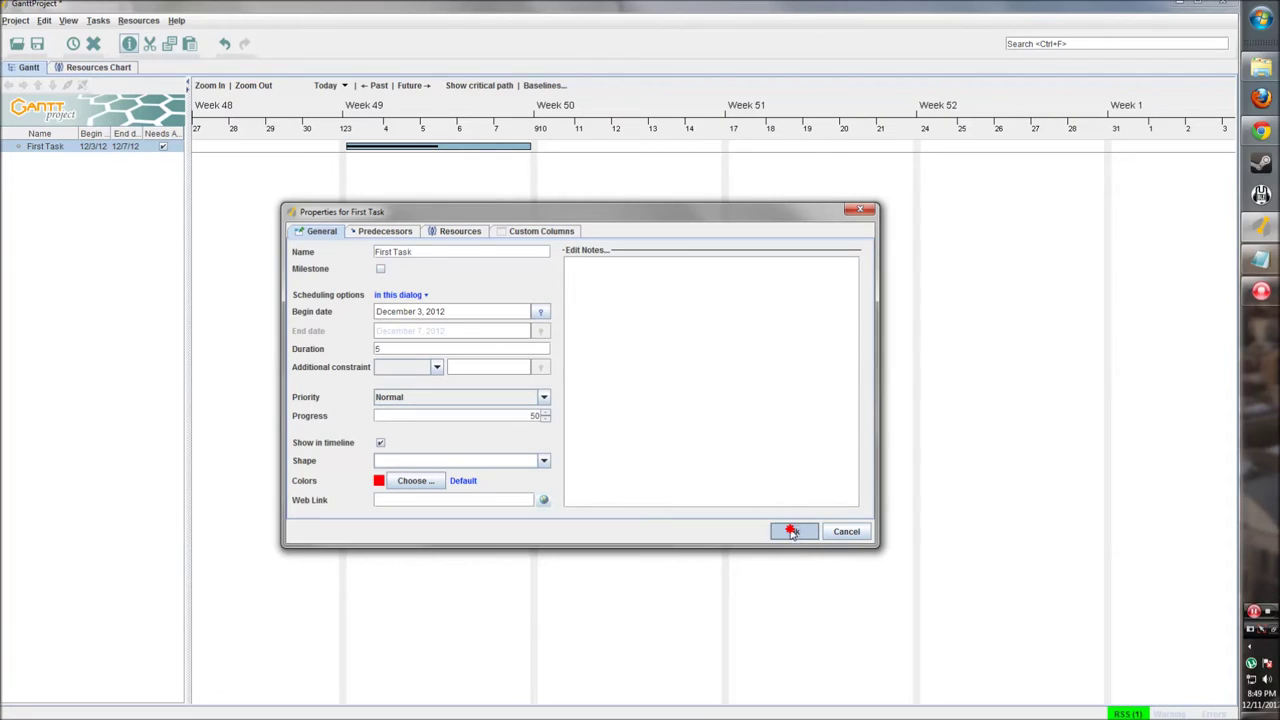
click(385, 231)
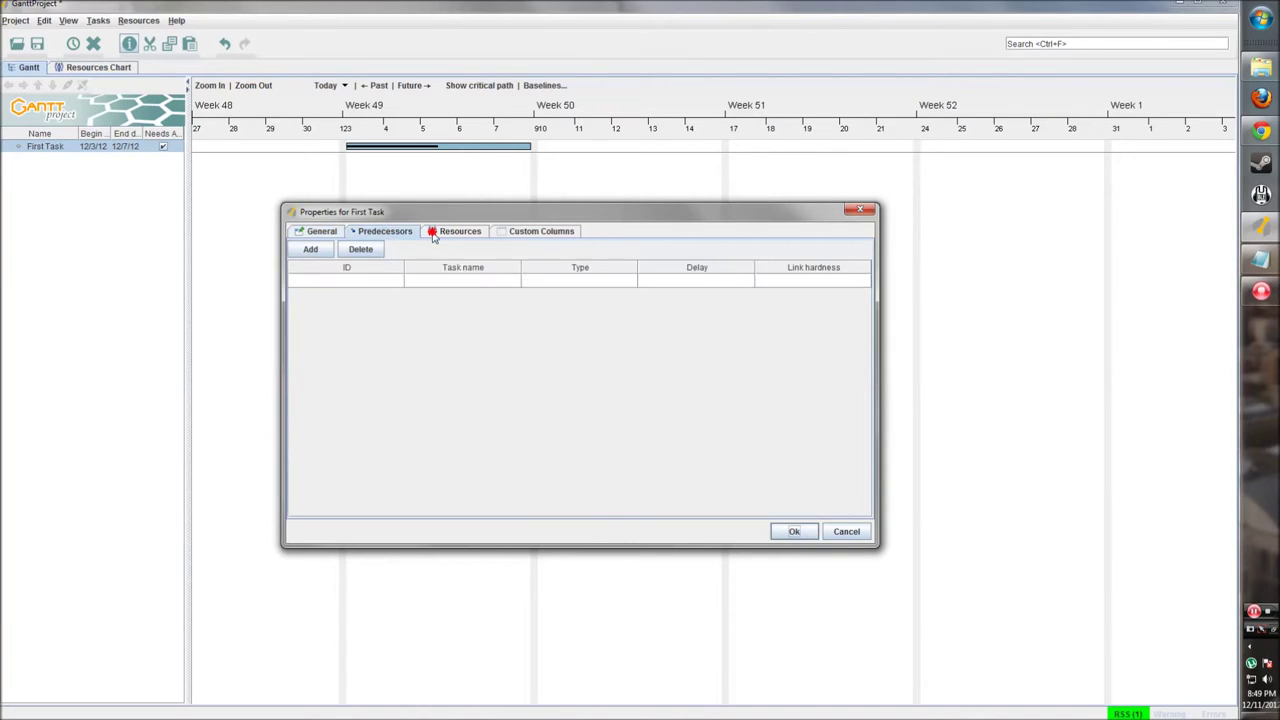
click(433, 233)
click(500, 231)
click(331, 233)
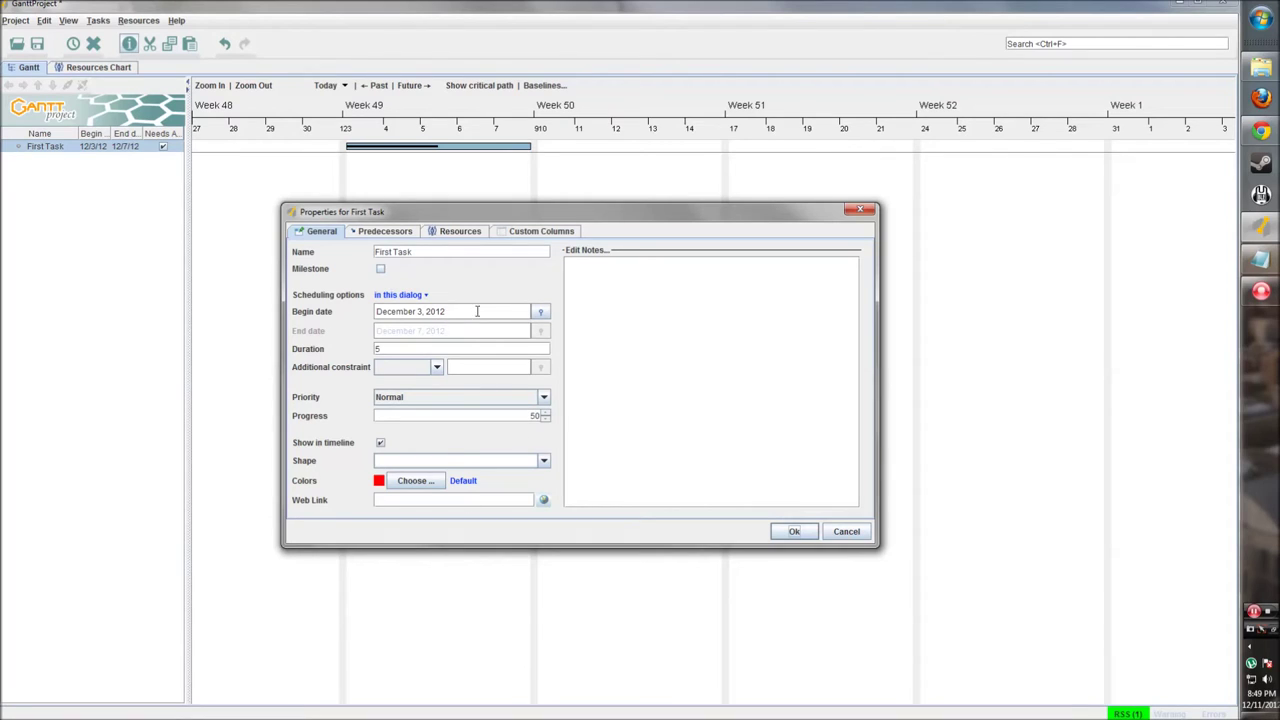
click(794, 531)
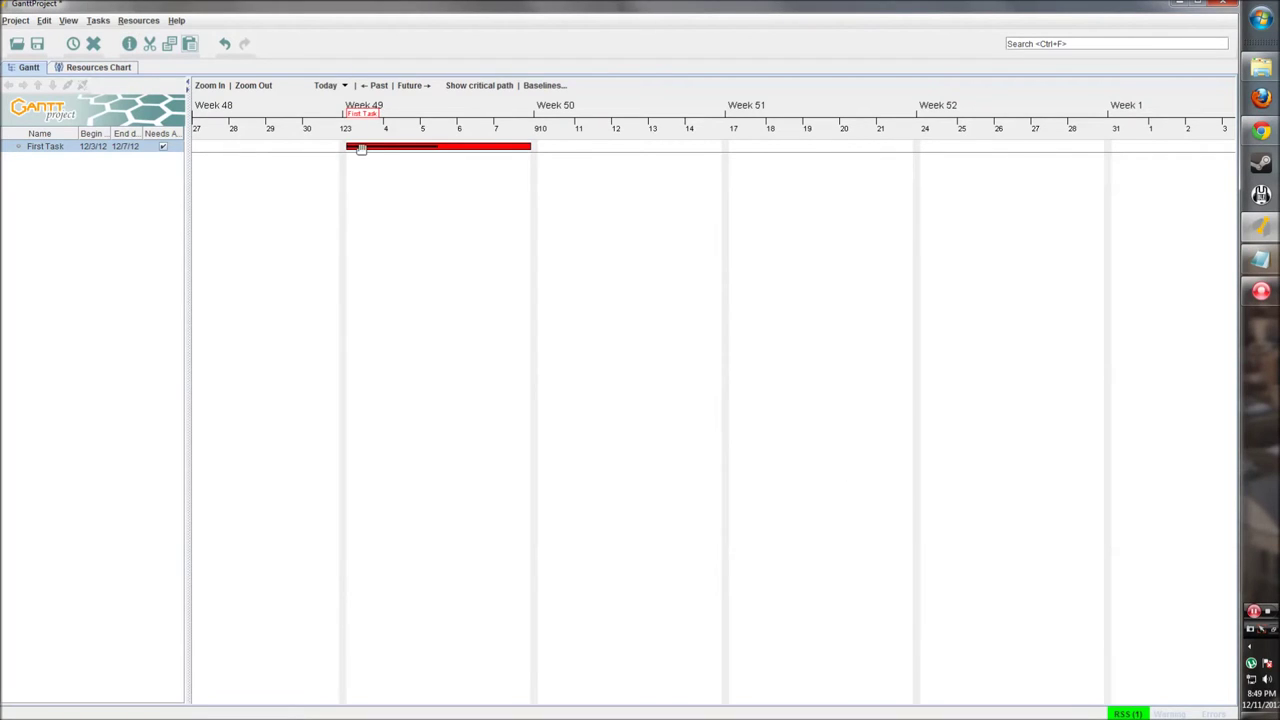
click(436, 153)
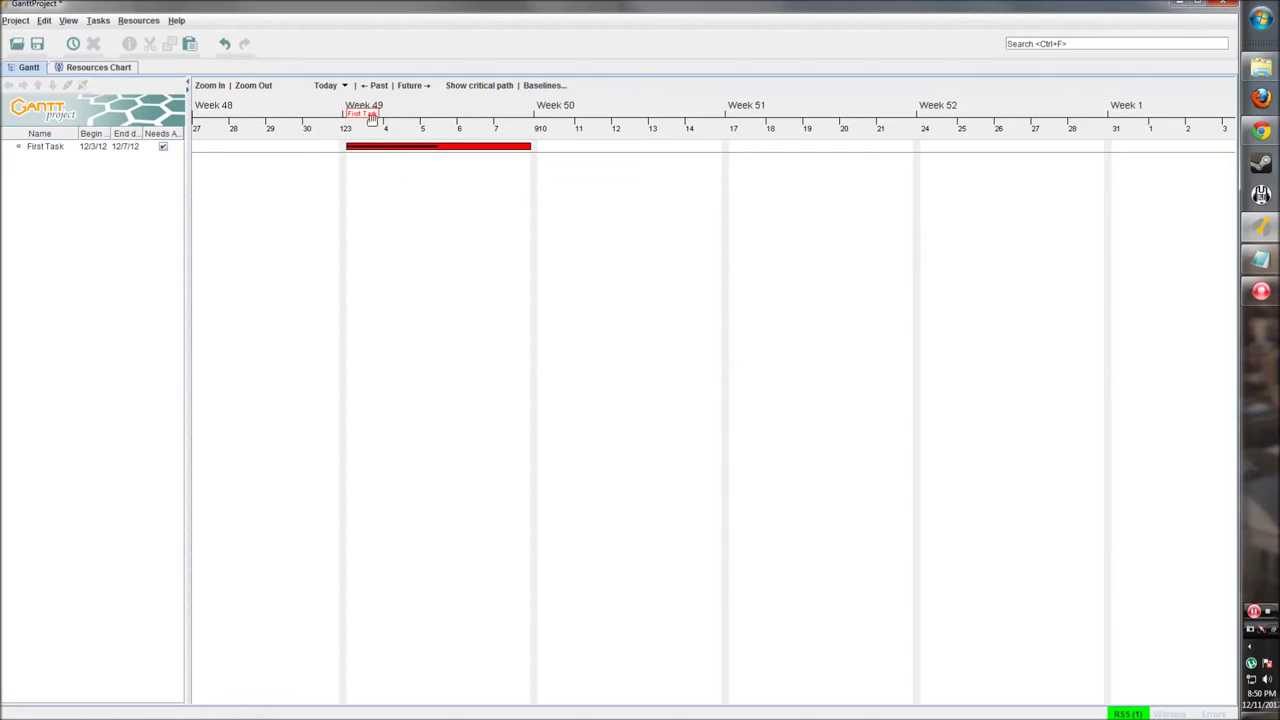
drag(530, 146, 612, 145)
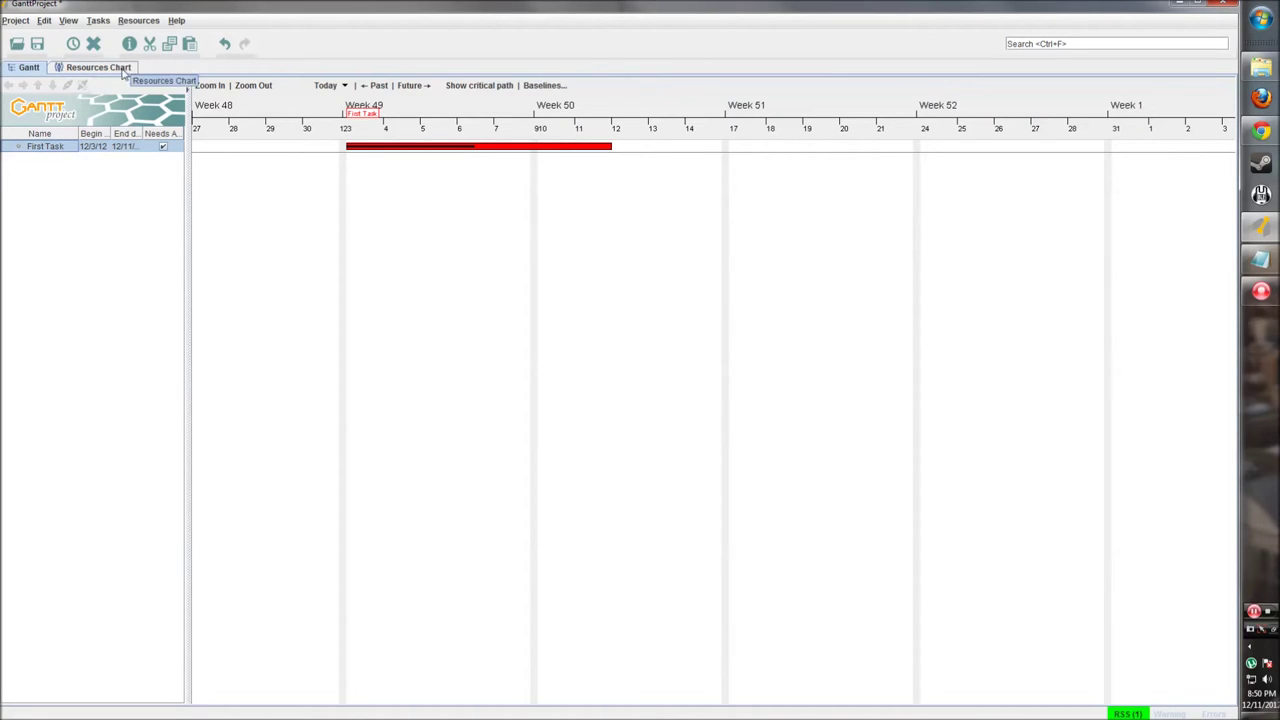
Switch to the Resources Chart and look over its context menu without adding anything.
click(127, 70)
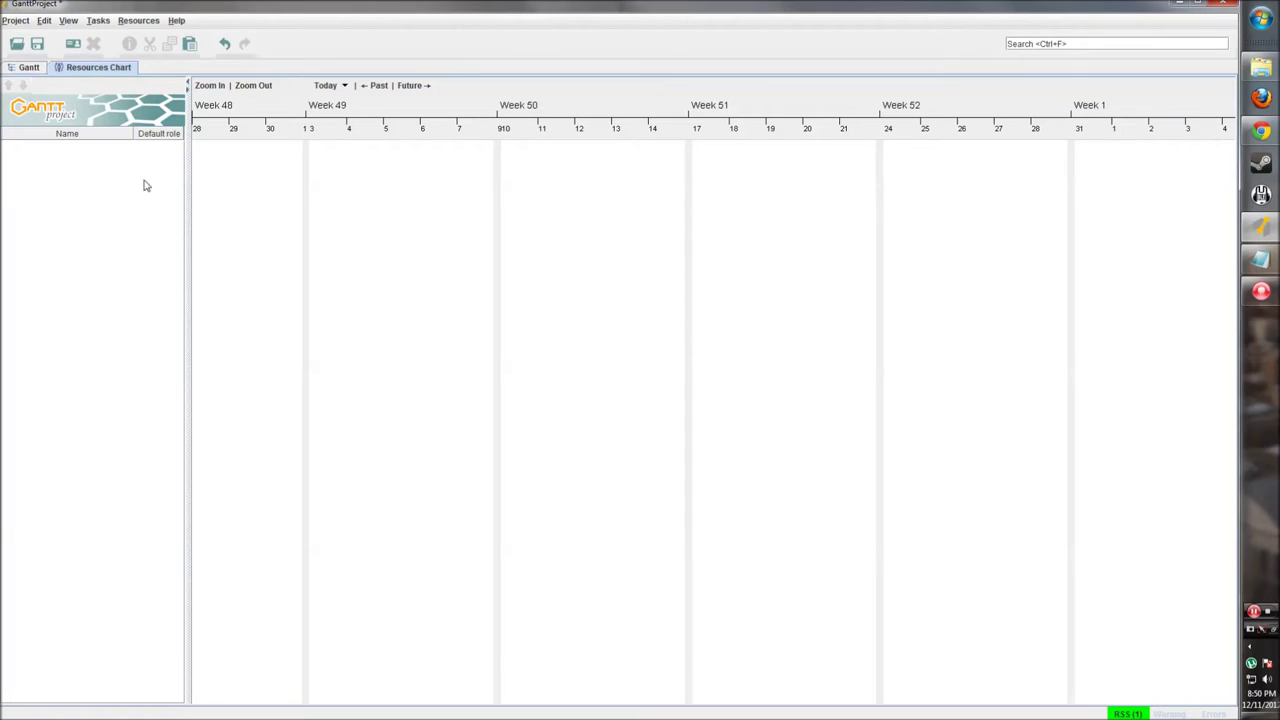
right_click(291, 188)
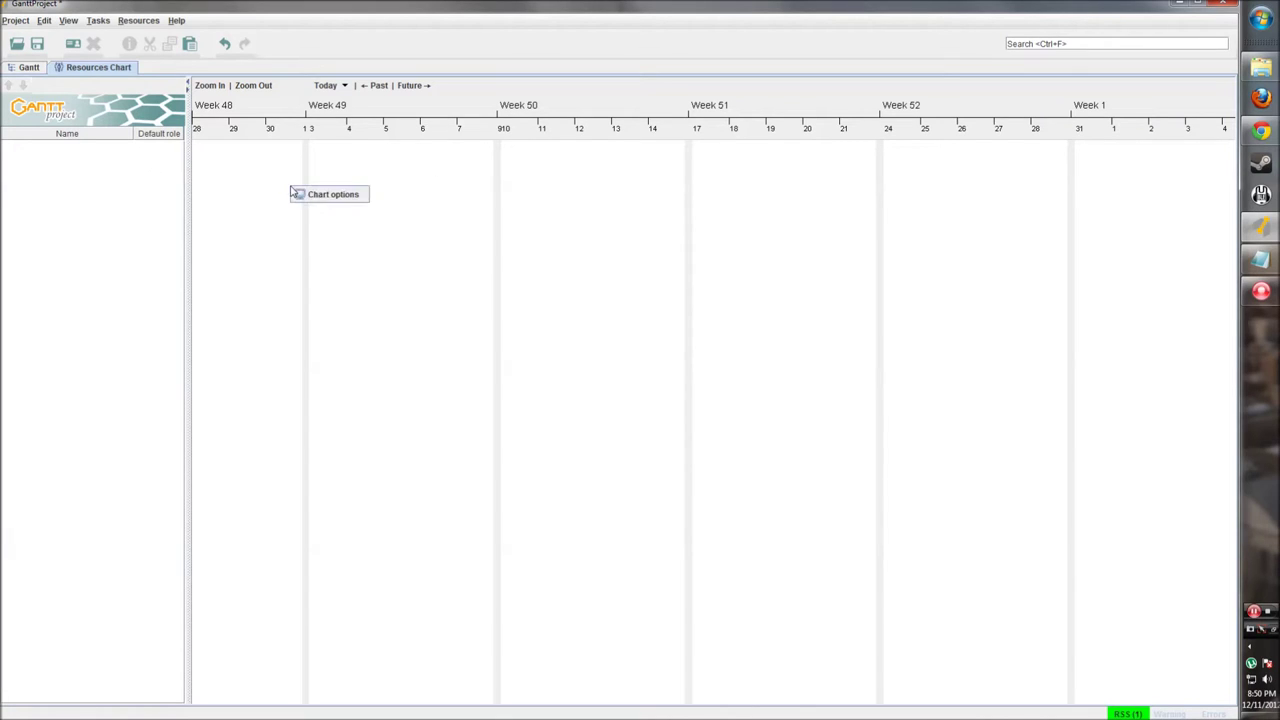
right_click(104, 158)
click(83, 166)
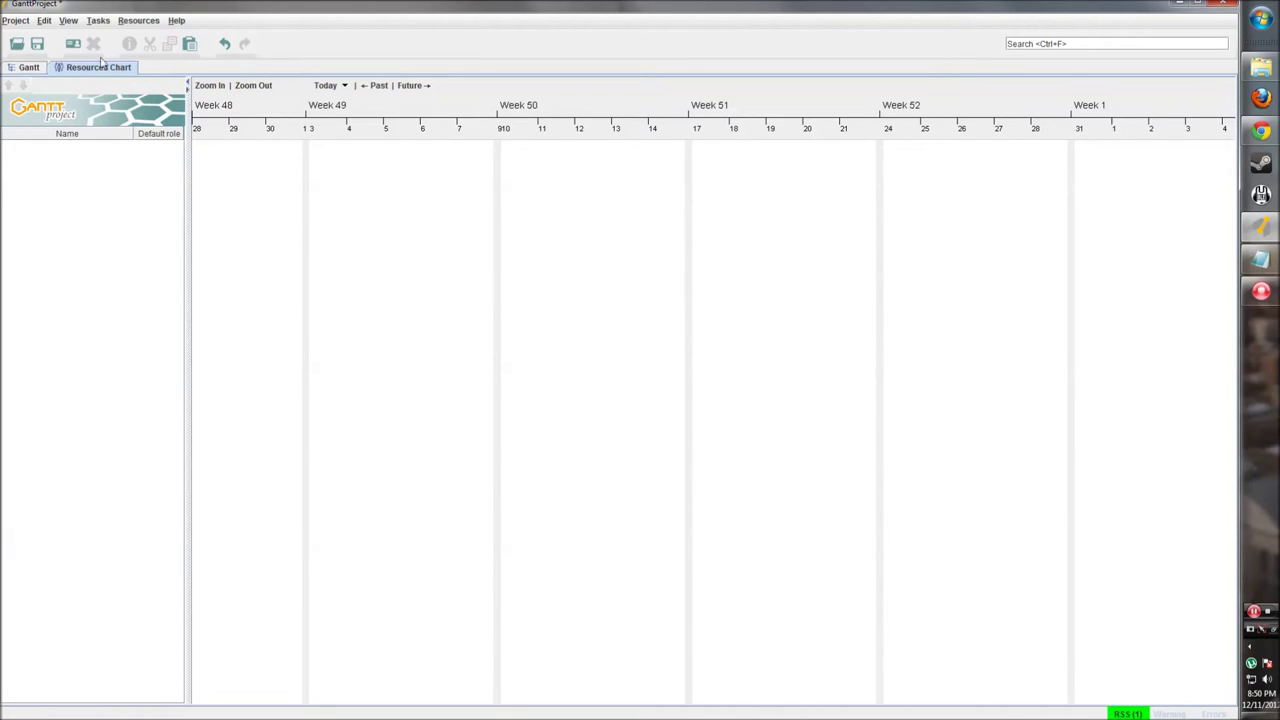
right_click(53, 167)
click(91, 242)
Start a new resource and fill in its name, phone and e-mail.
click(83, 49)
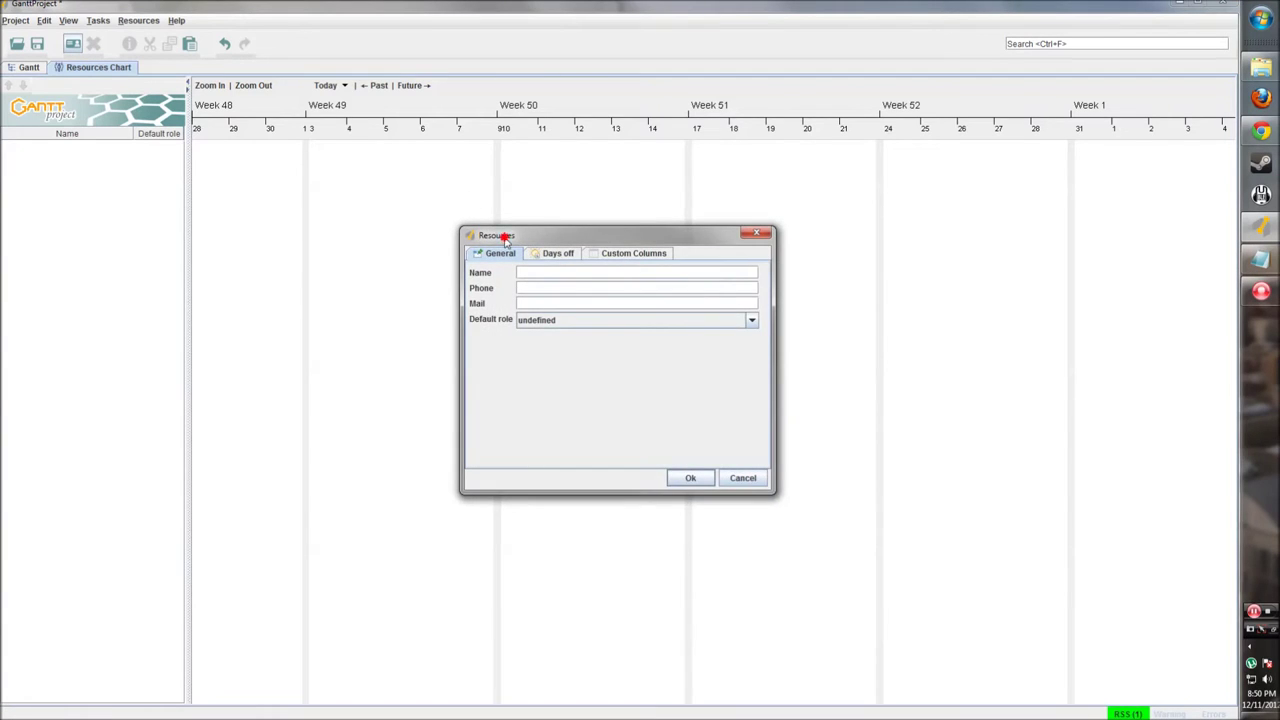
drag(505, 238, 440, 208)
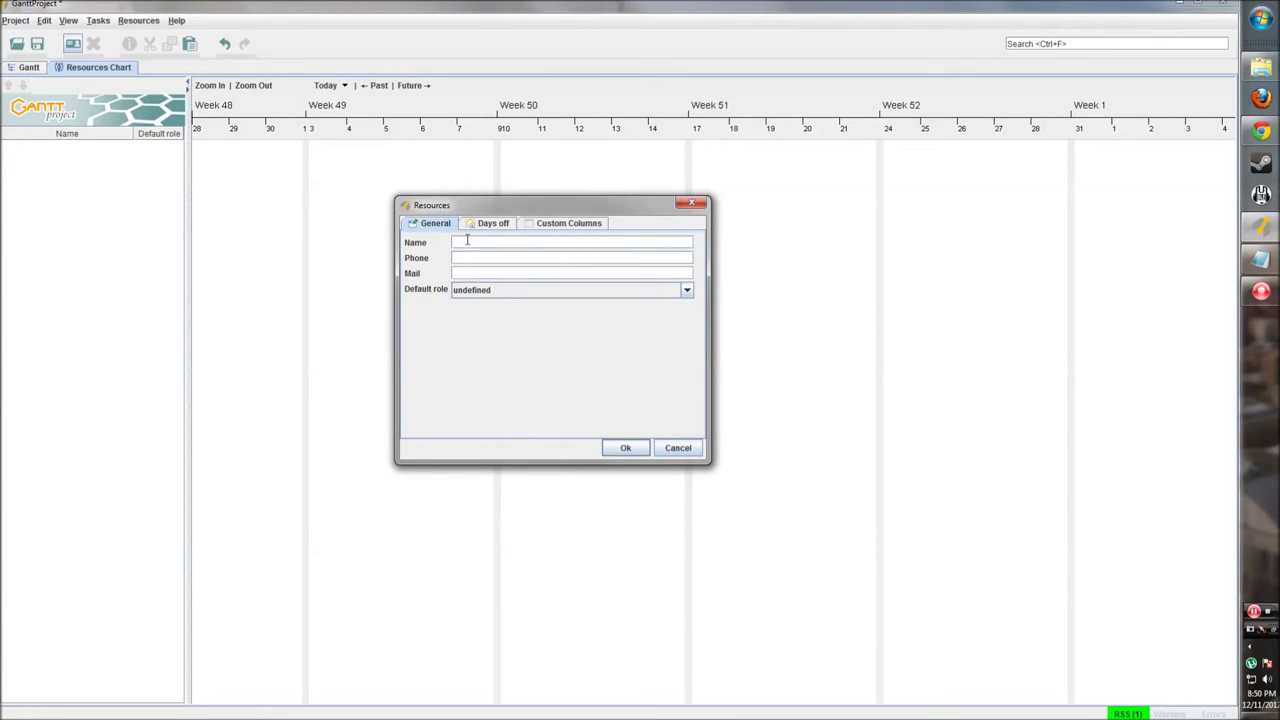
drag(600, 208, 704, 212)
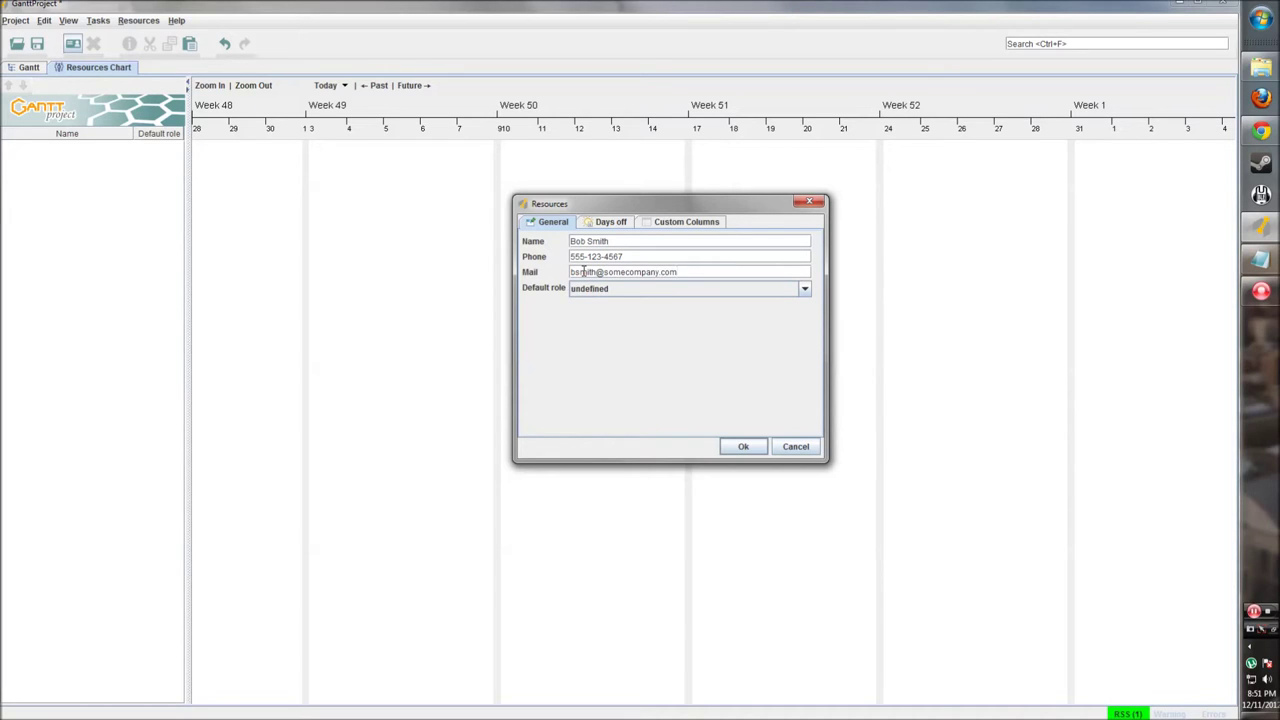
Leave the new resource's Default role as undefined.
click(806, 289)
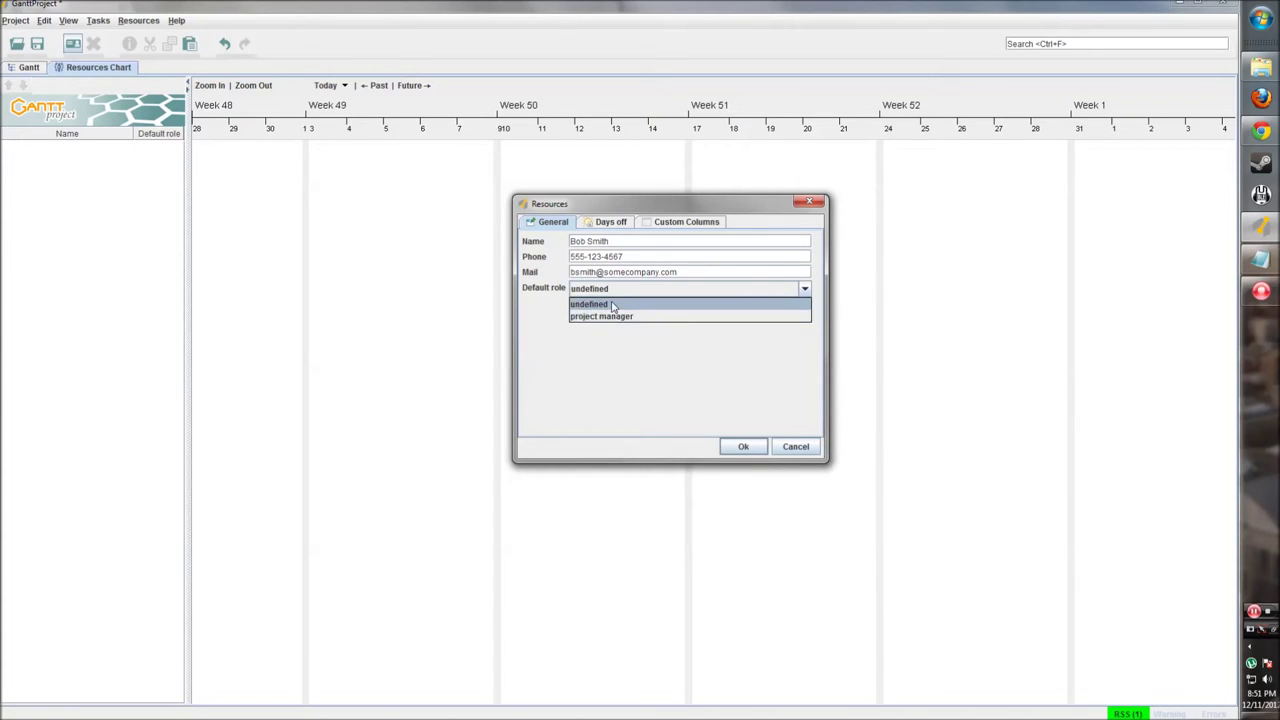
click(603, 346)
click(608, 290)
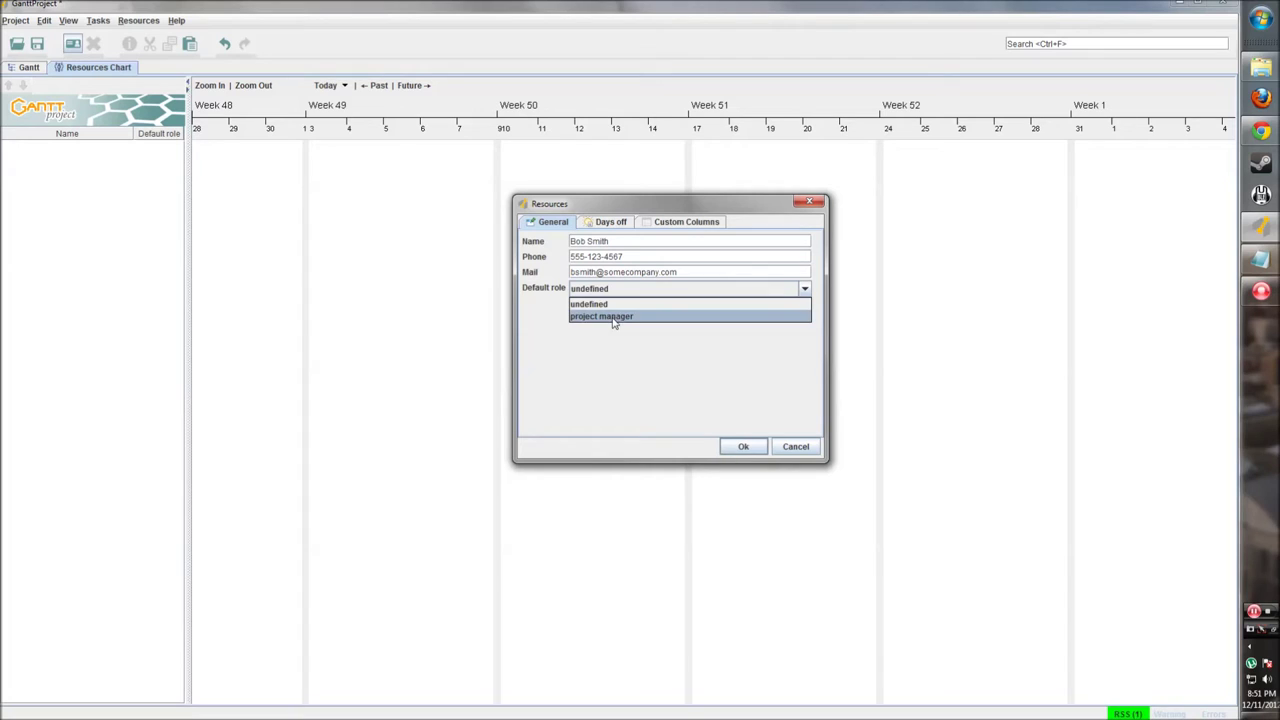
click(614, 304)
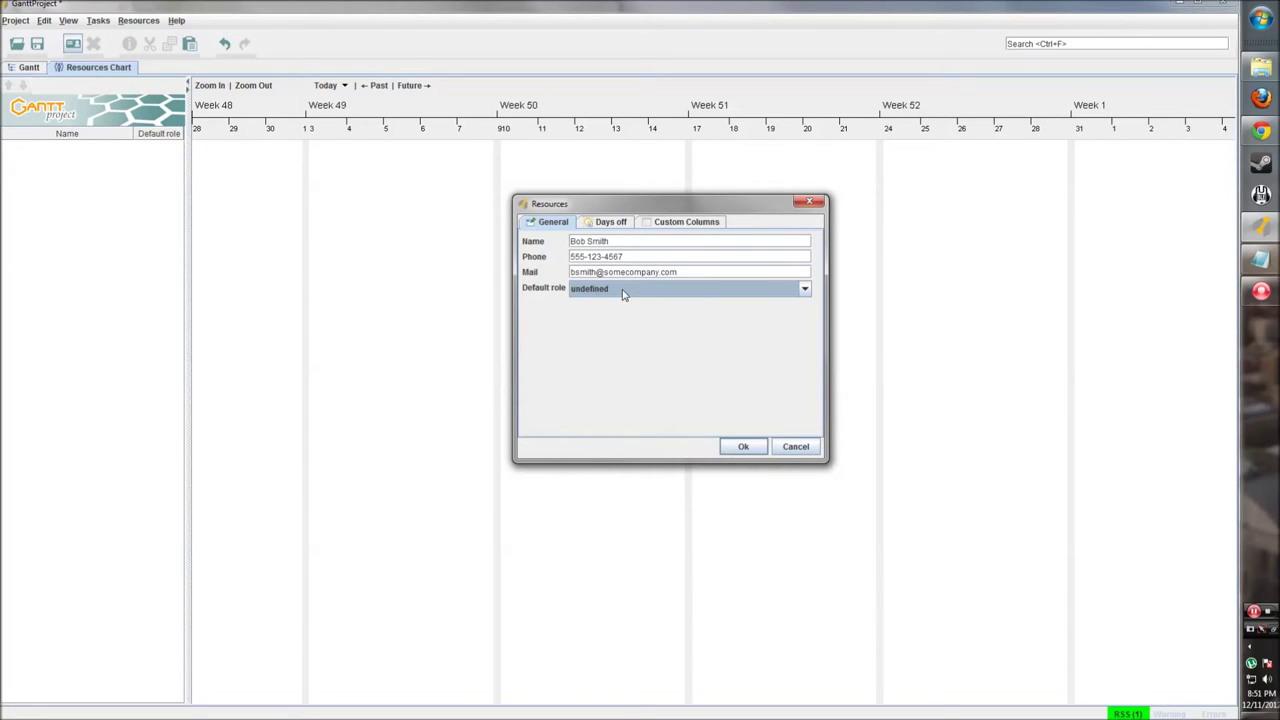
click(804, 290)
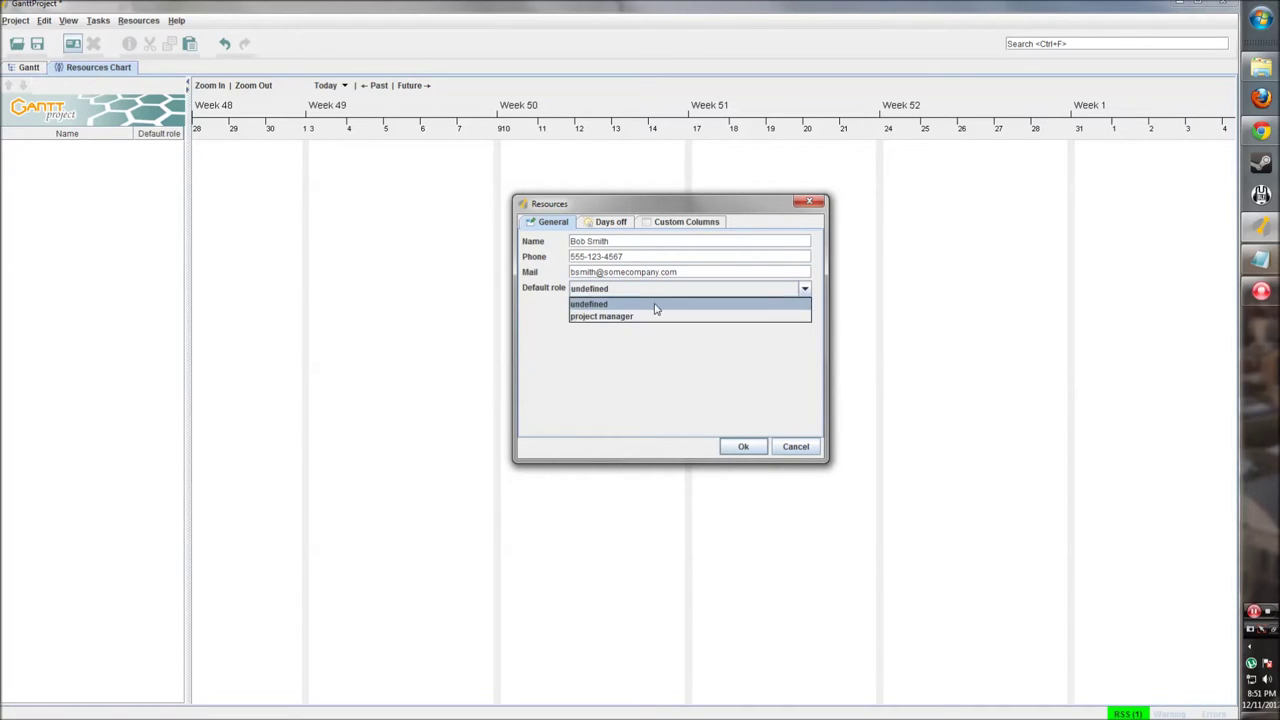
click(613, 345)
click(623, 292)
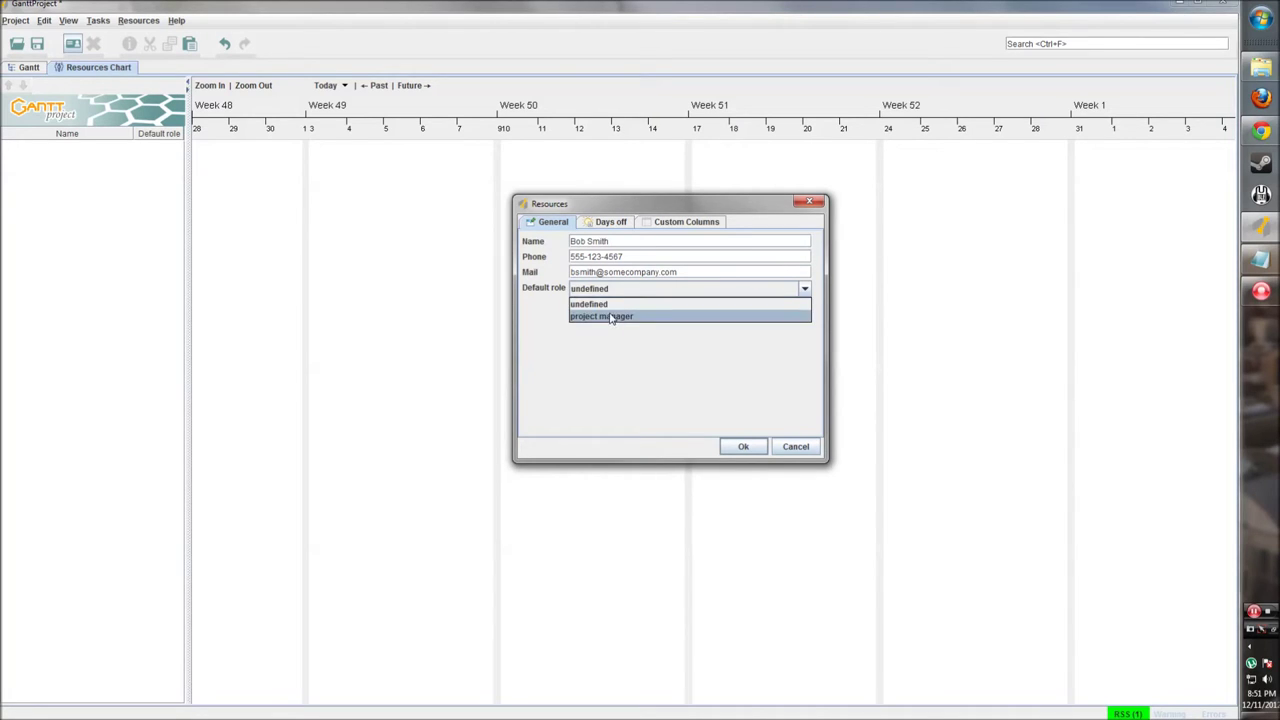
Switch to the resource's Days off page.
click(601, 309)
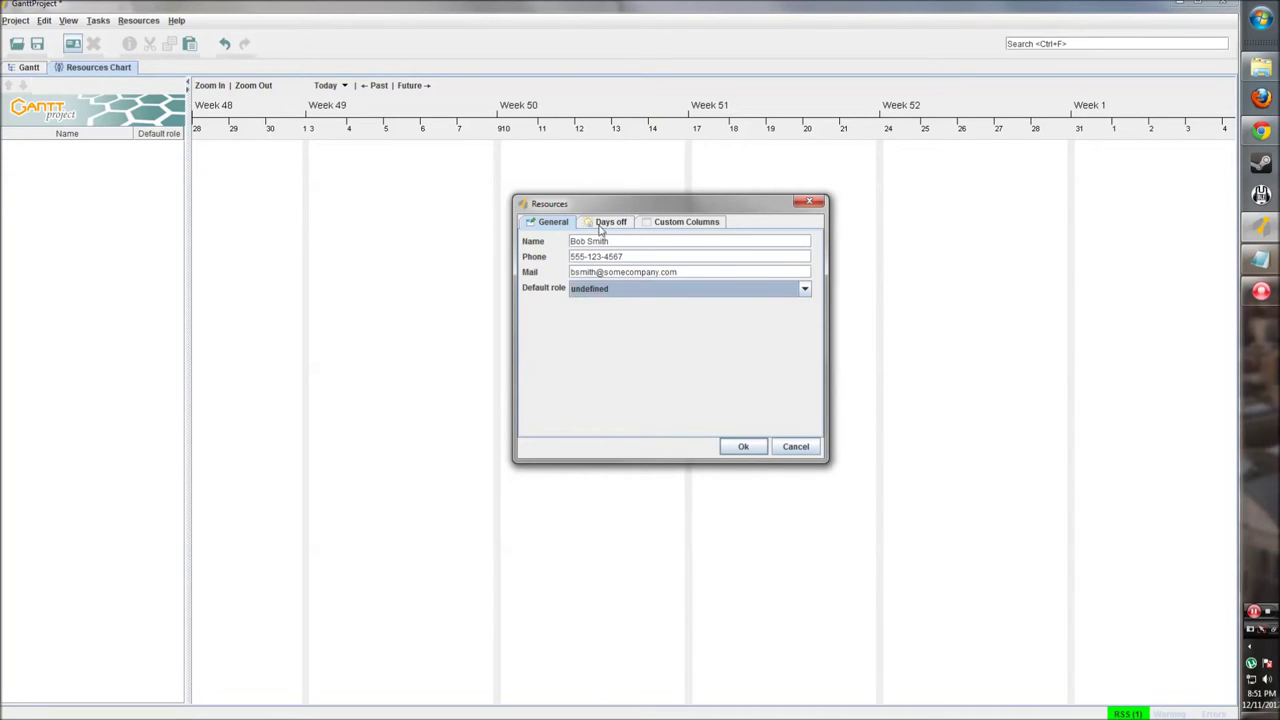
click(605, 222)
click(635, 245)
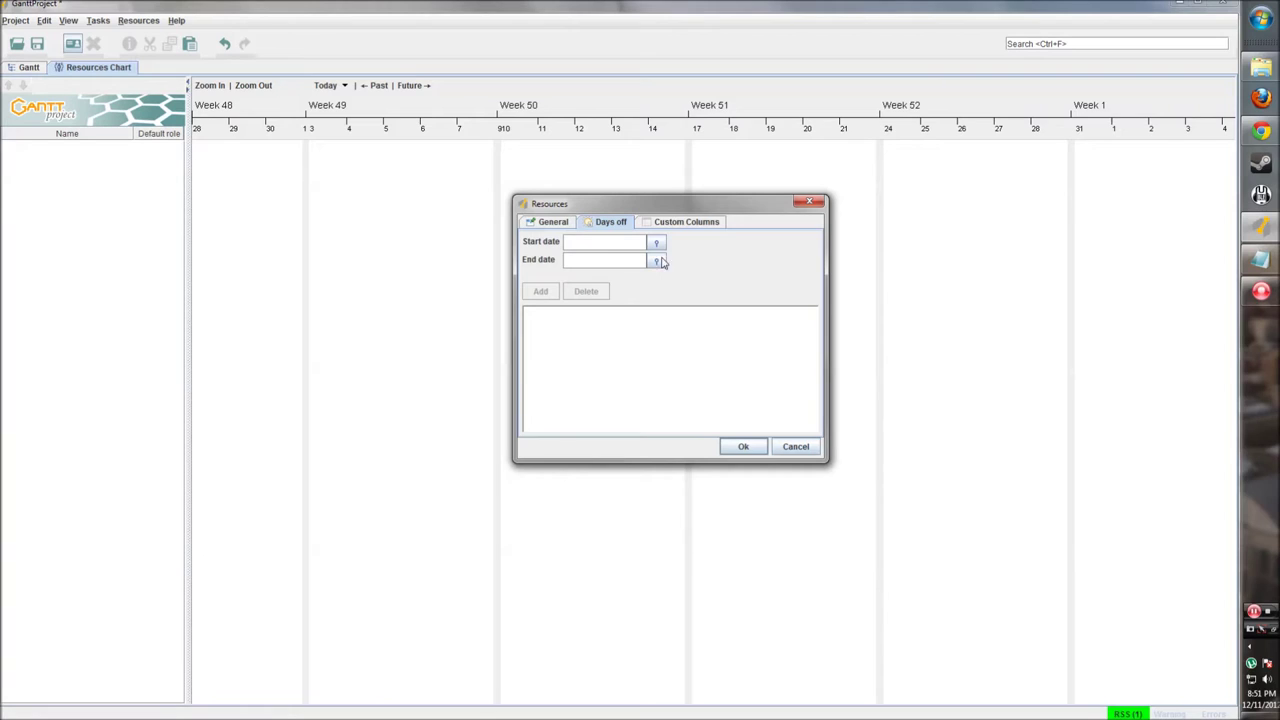
Check the empty Days off page, then open Manage columns from Custom Columns.
click(578, 243)
click(657, 223)
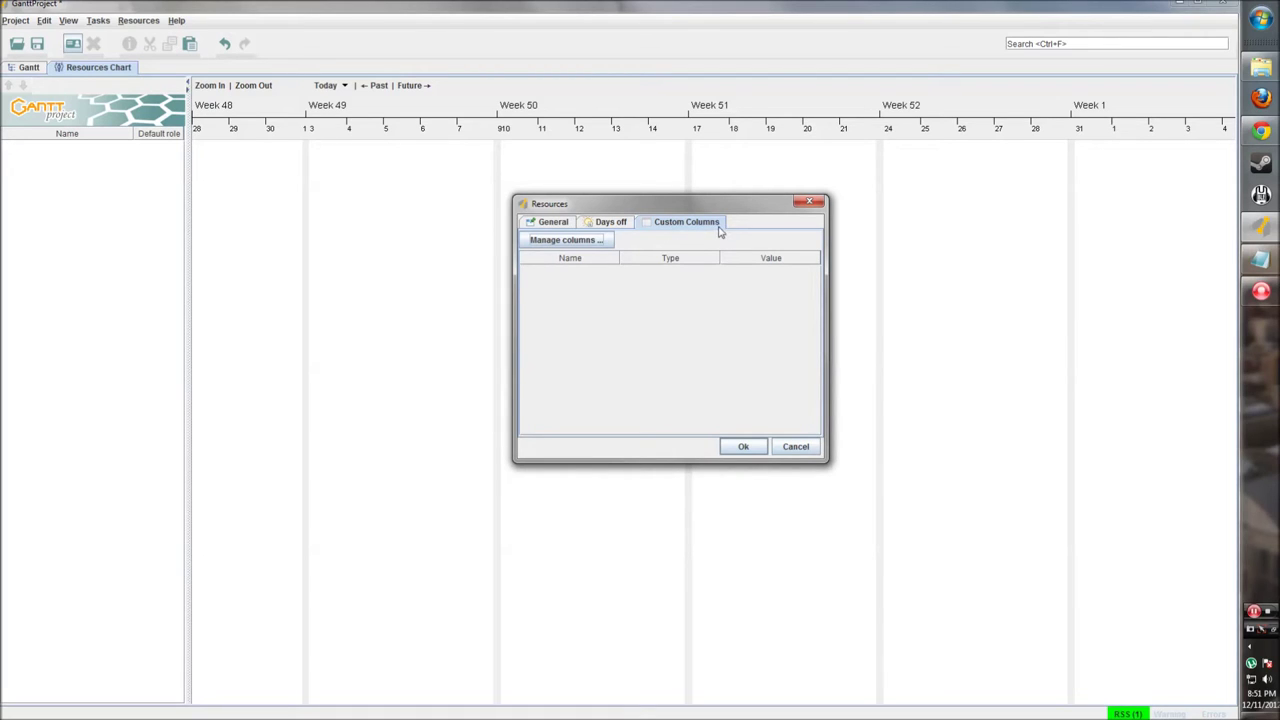
click(592, 245)
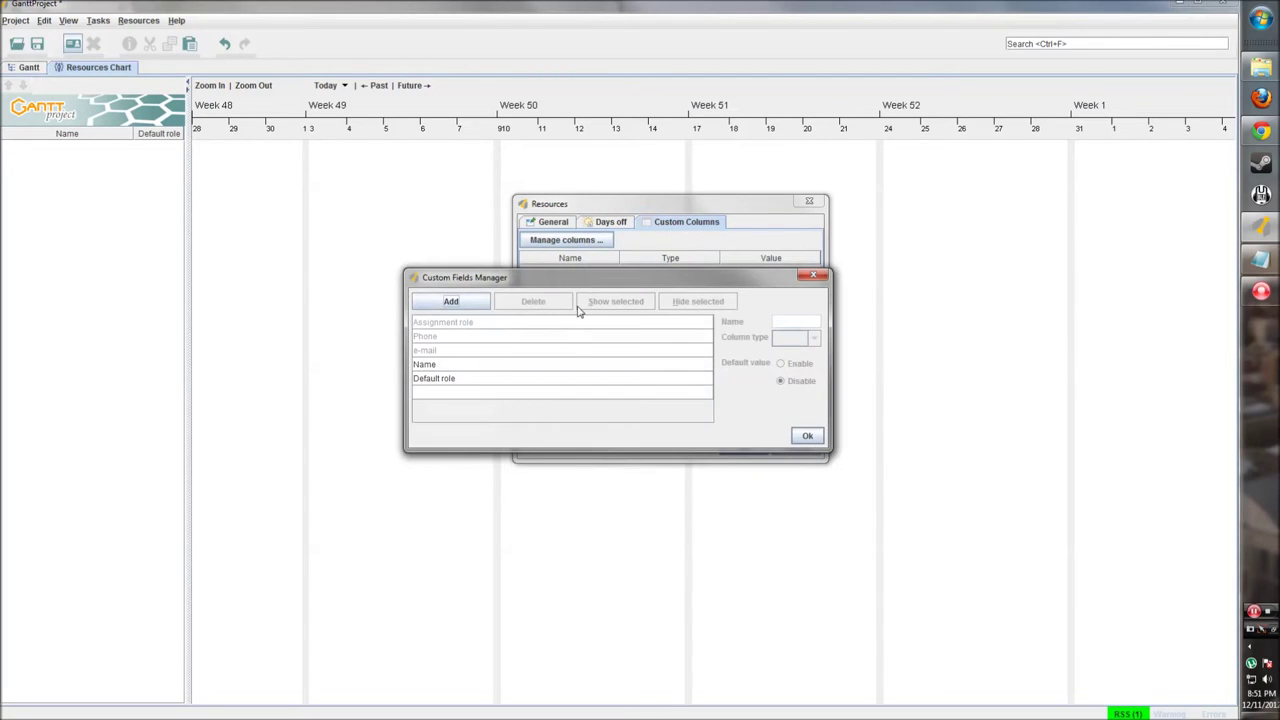
Add a Boolean custom resource field 'Full Time' with default value true.
drag(577, 279, 687, 208)
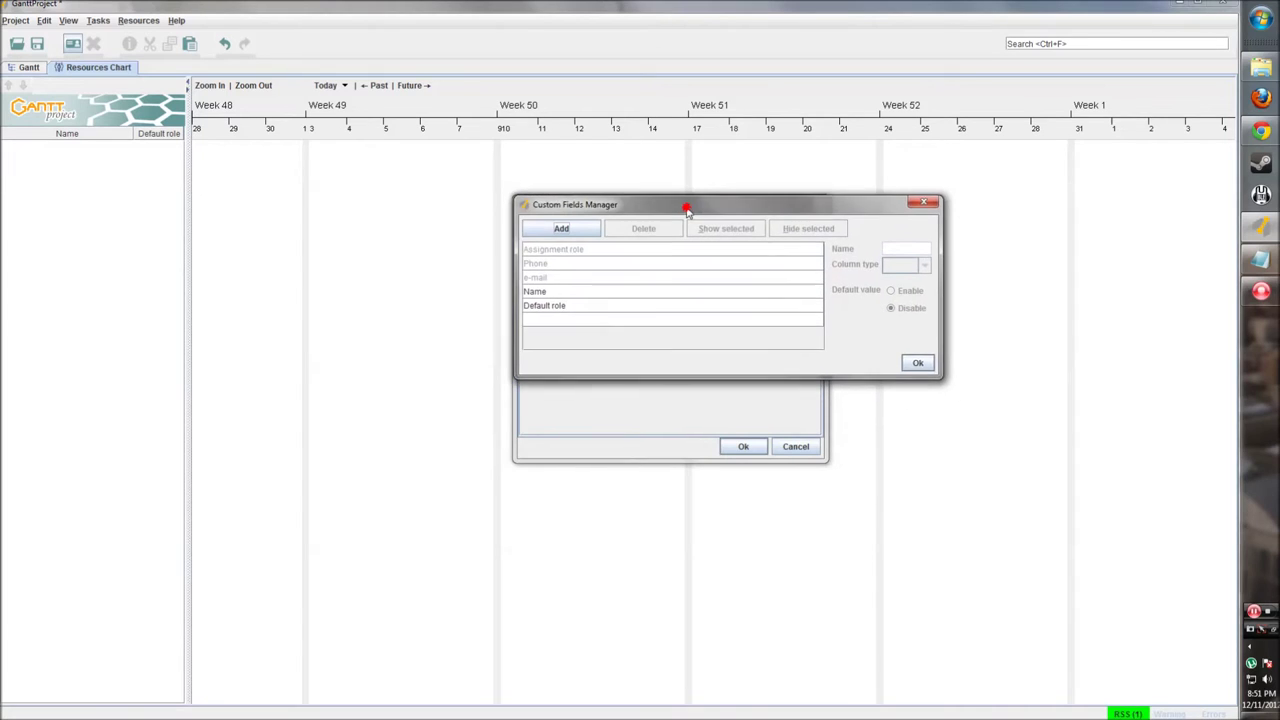
click(574, 230)
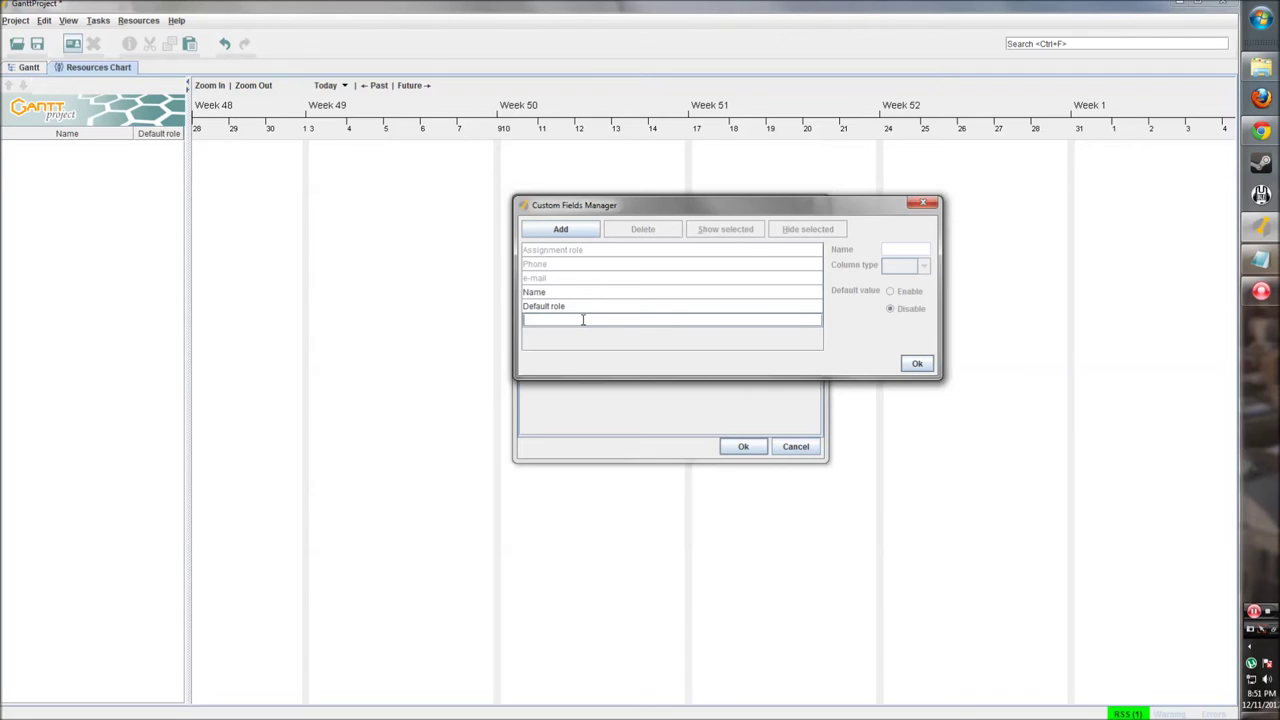
text(Full T)
text(ime)
click(916, 363)
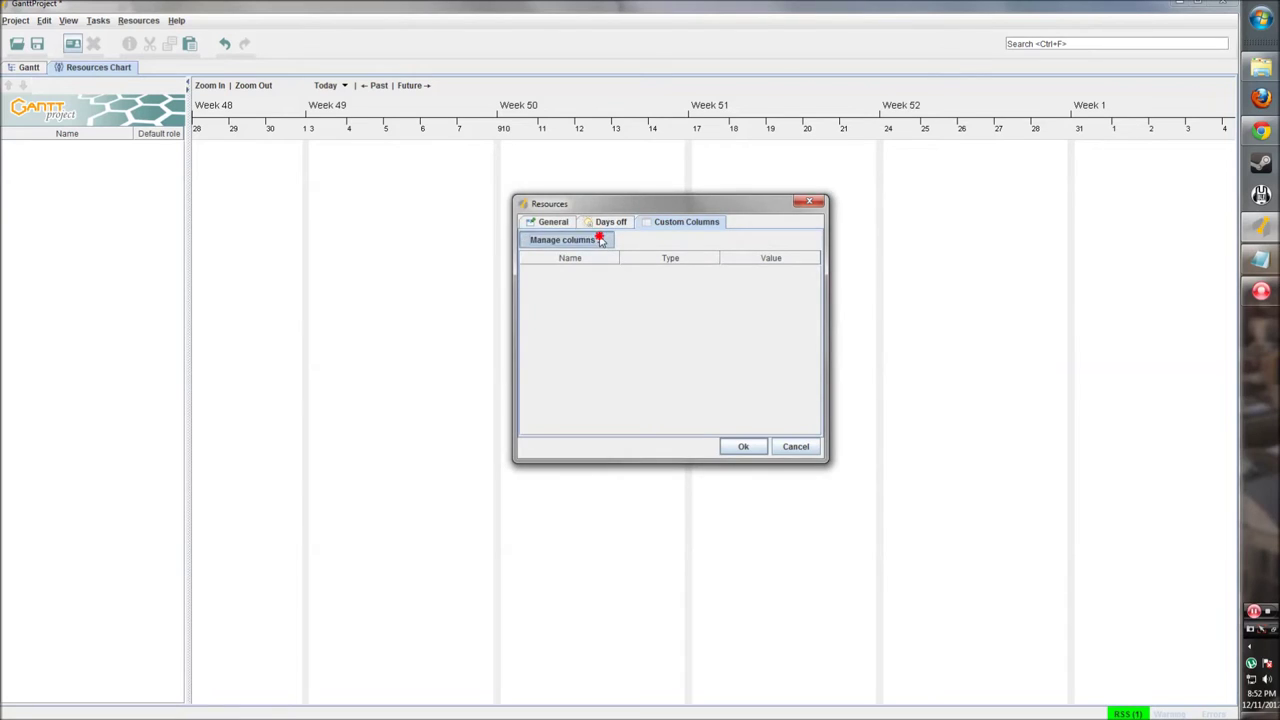
click(603, 240)
click(491, 380)
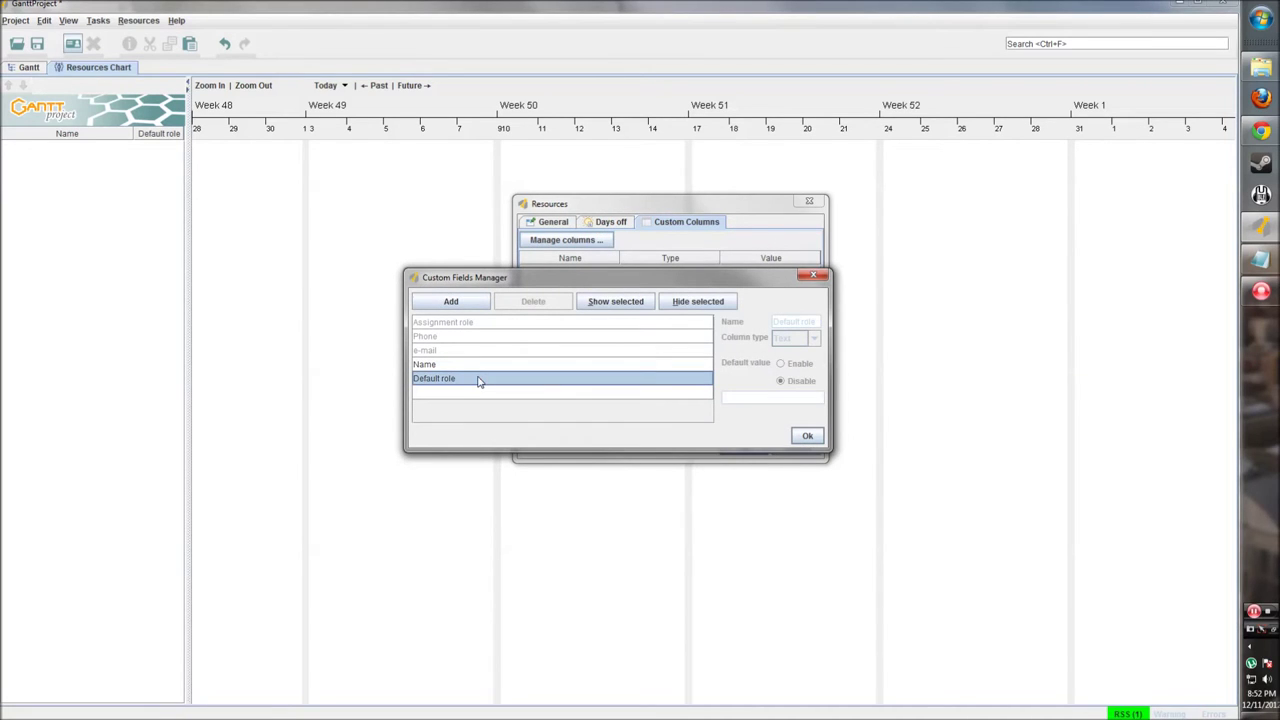
click(452, 314)
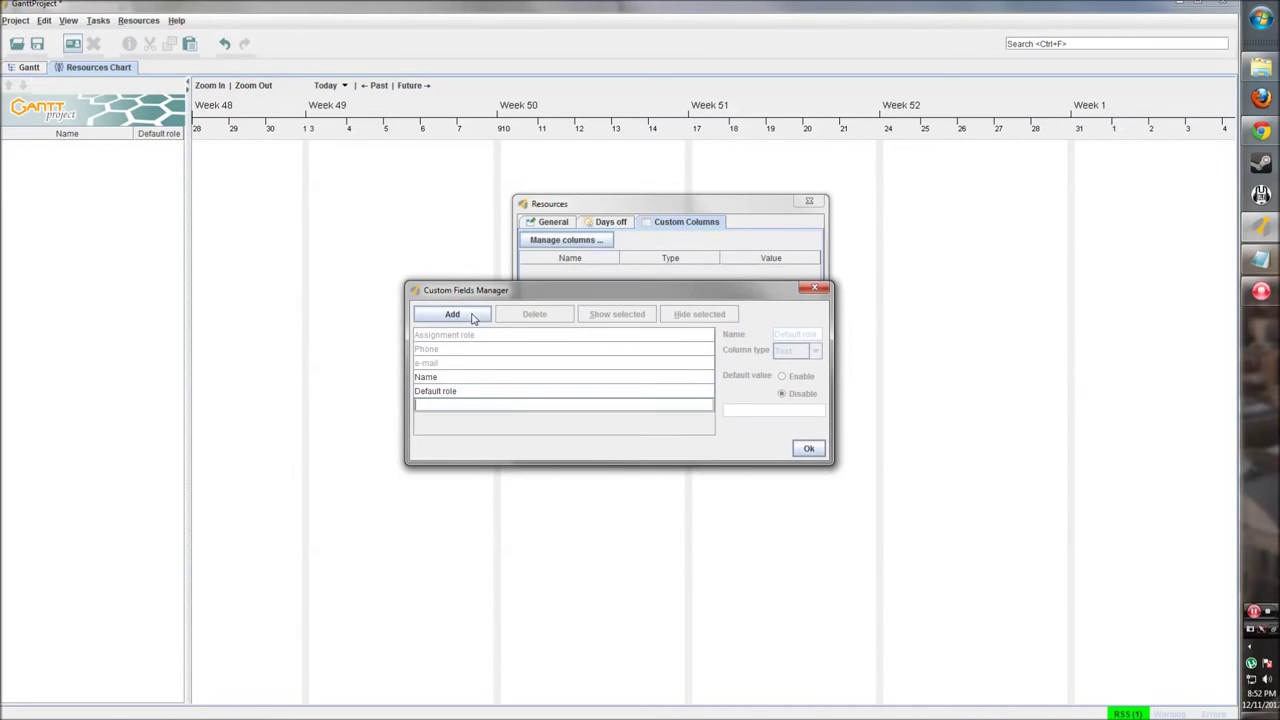
click(470, 407)
text(Full)
text( Time)
click(537, 394)
click(590, 405)
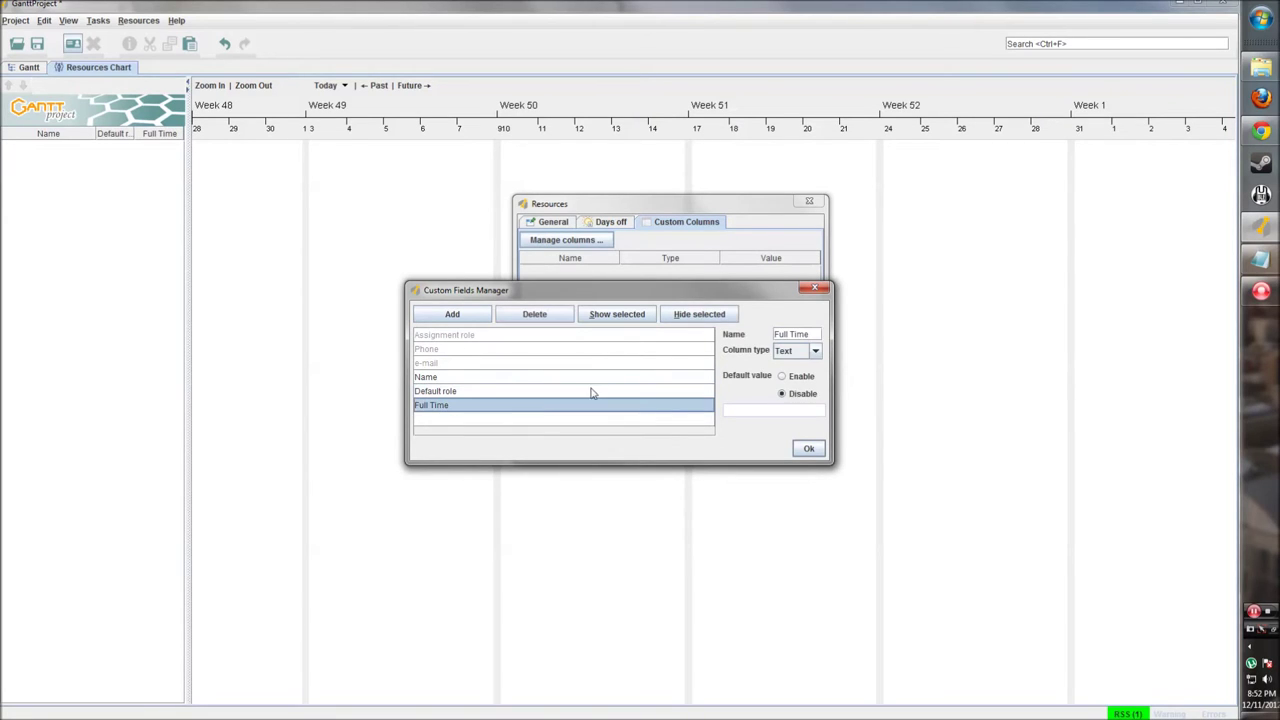
click(816, 352)
click(790, 414)
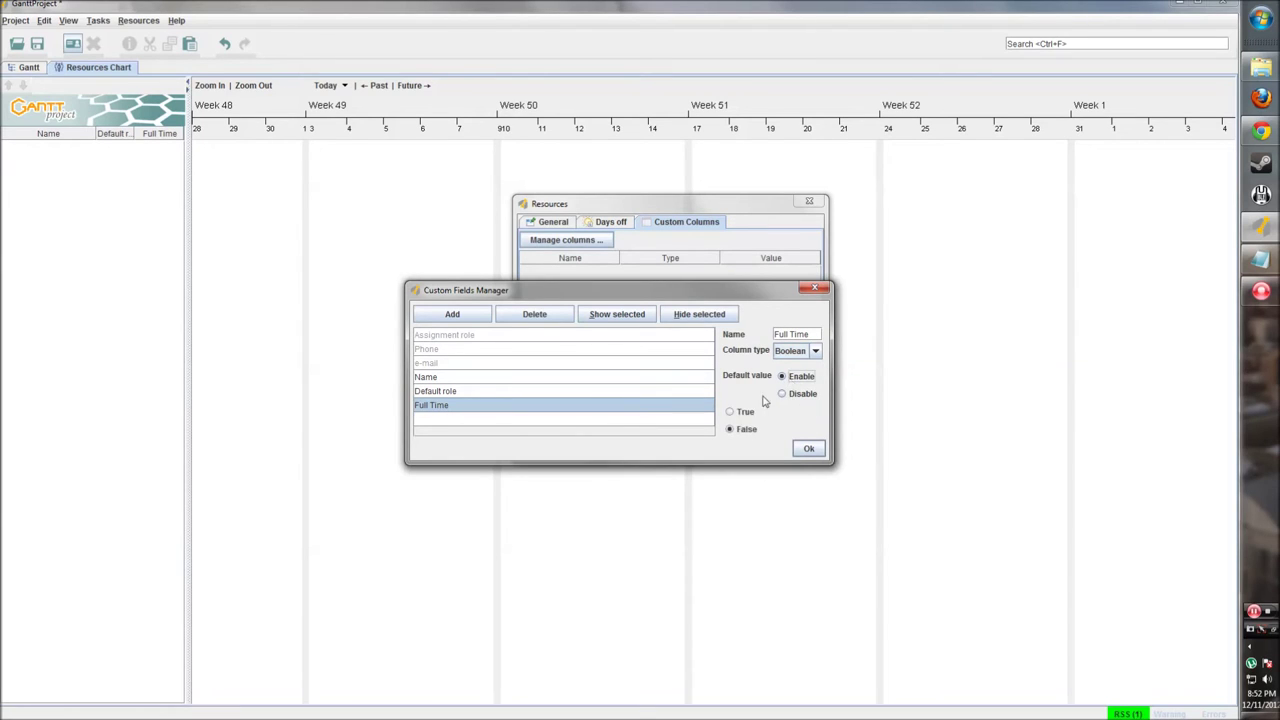
click(731, 412)
Add a Text custom field 'Department' defaulting to 'Development' and confirm the fields.
click(470, 316)
text(Department)
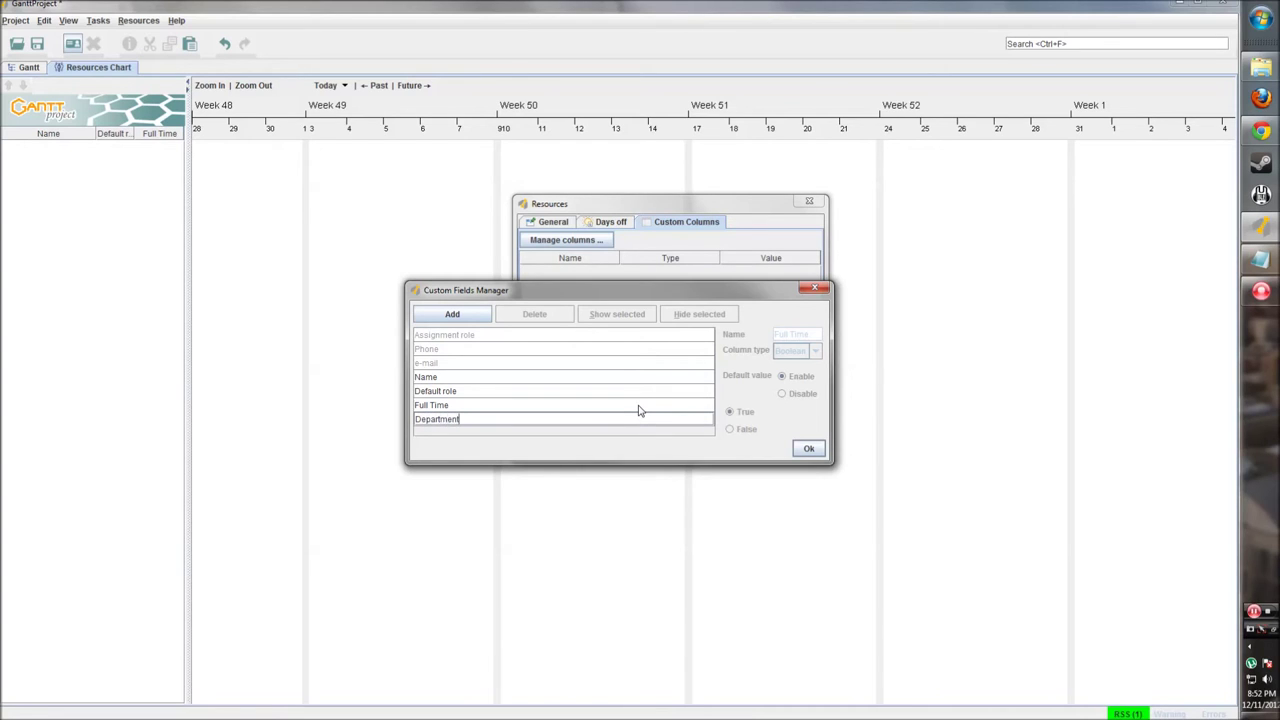
key(Return)
click(810, 352)
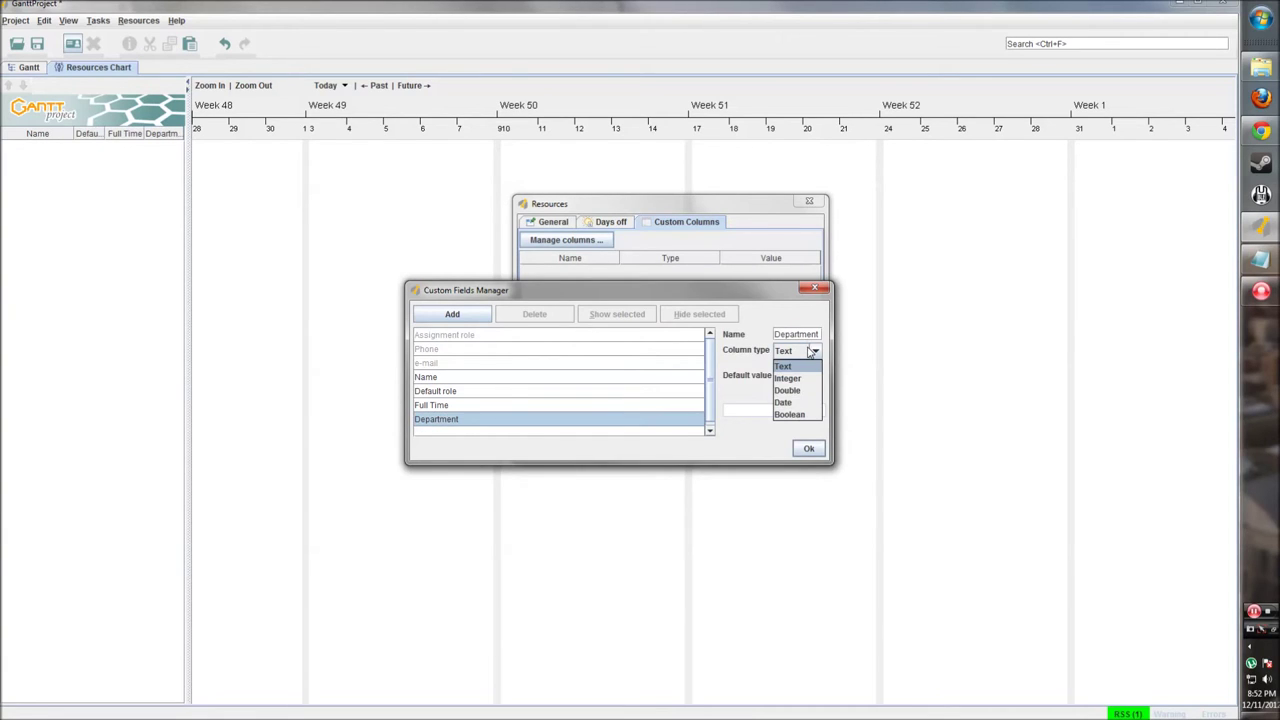
click(797, 368)
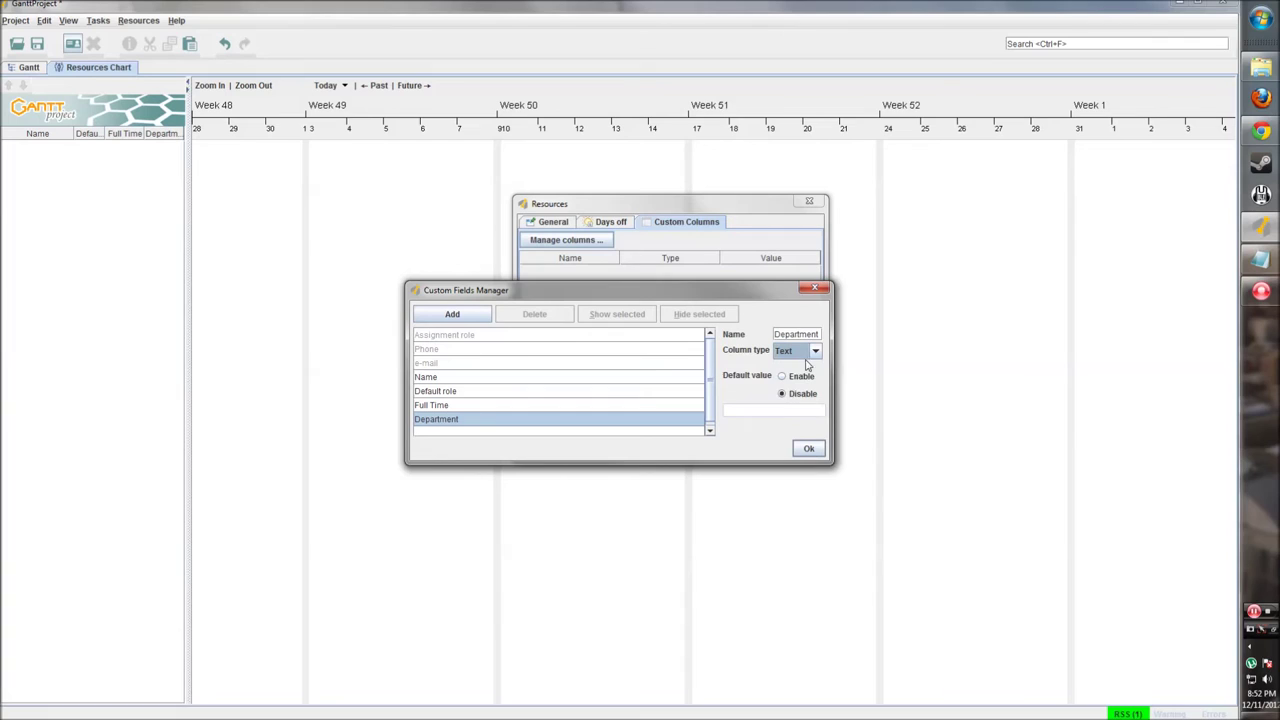
click(784, 377)
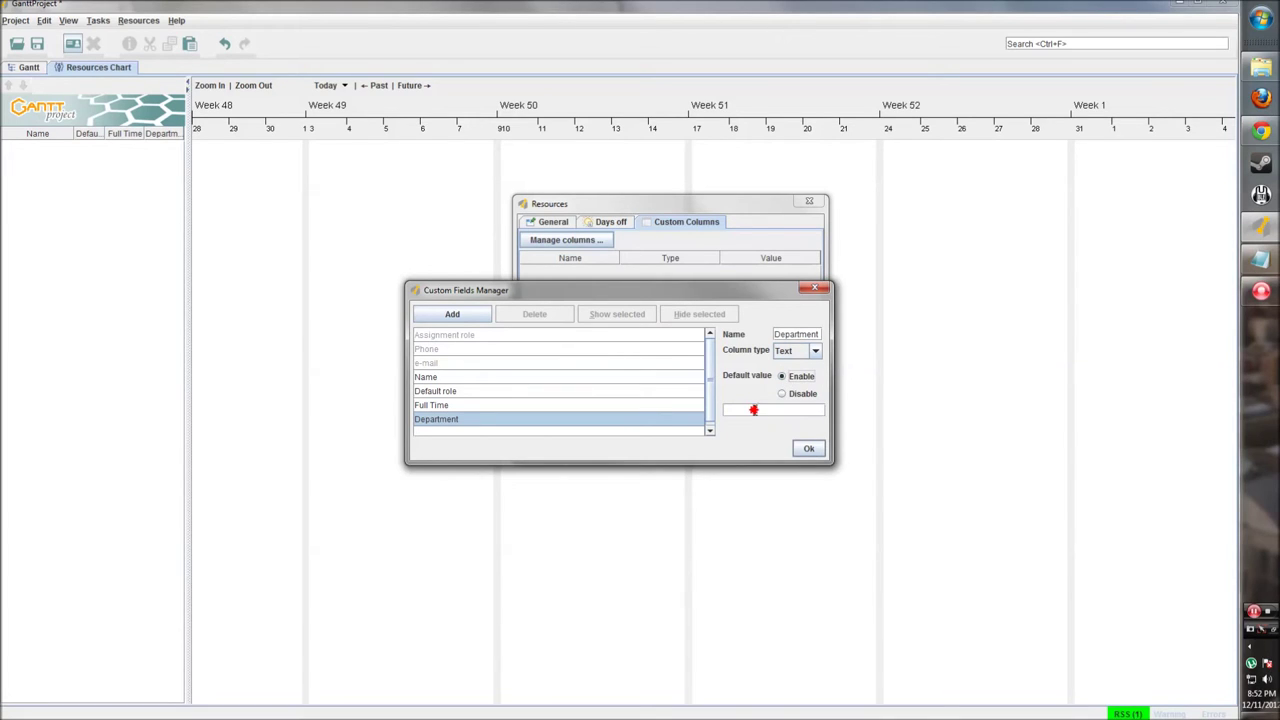
click(755, 410)
click(645, 405)
click(805, 448)
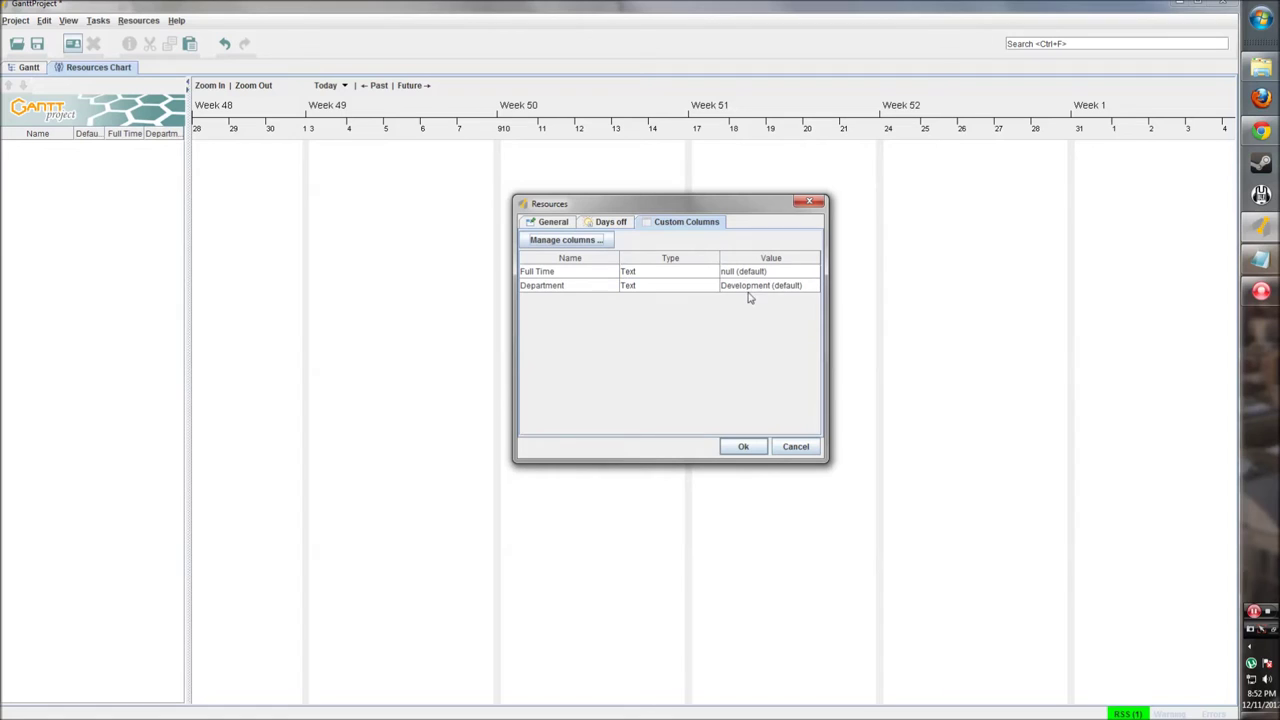
Review the General details and save the new resource.
click(610, 222)
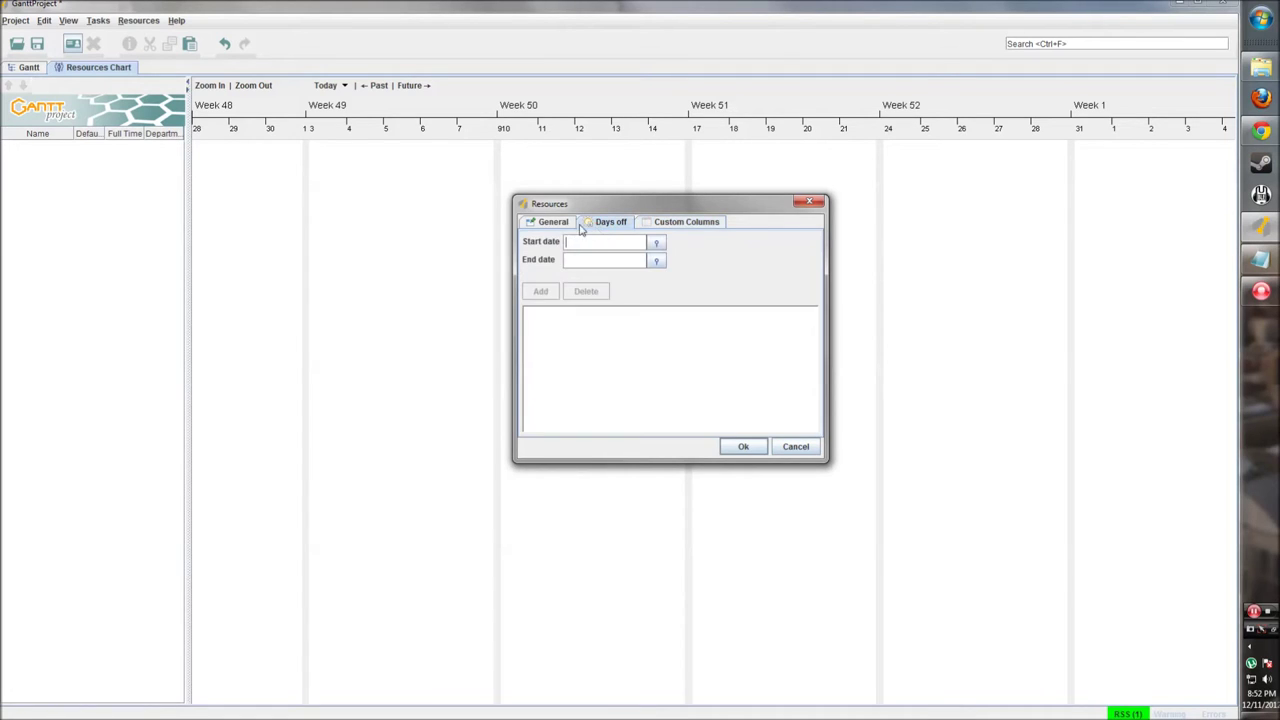
click(555, 222)
click(675, 222)
click(556, 224)
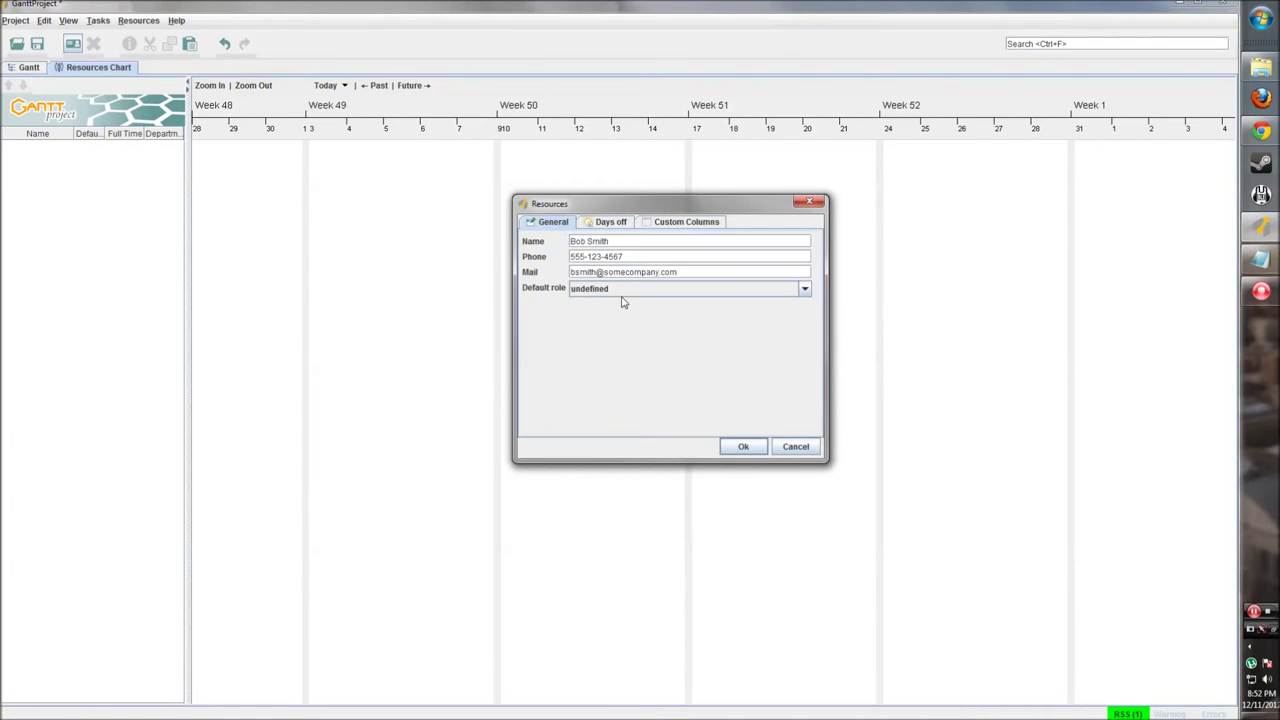
click(745, 447)
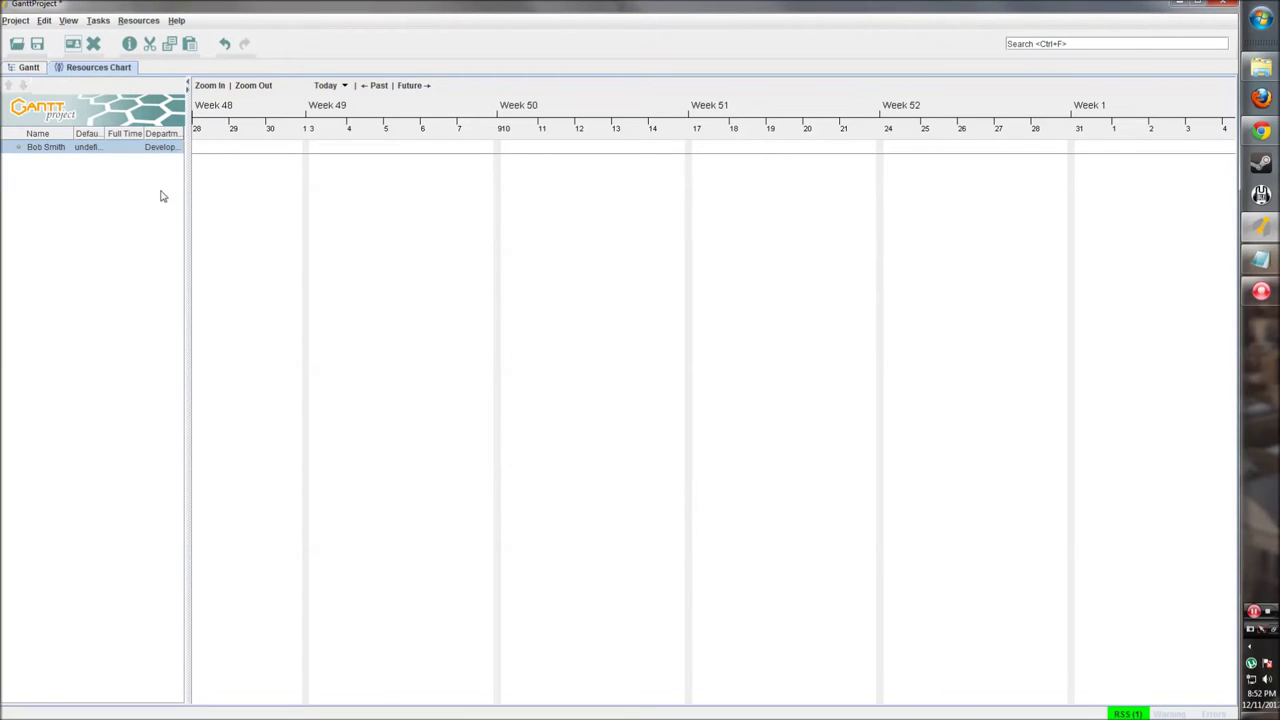
Widen the resource table and Default role column, and set Full Time to 1.
drag(188, 112, 270, 120)
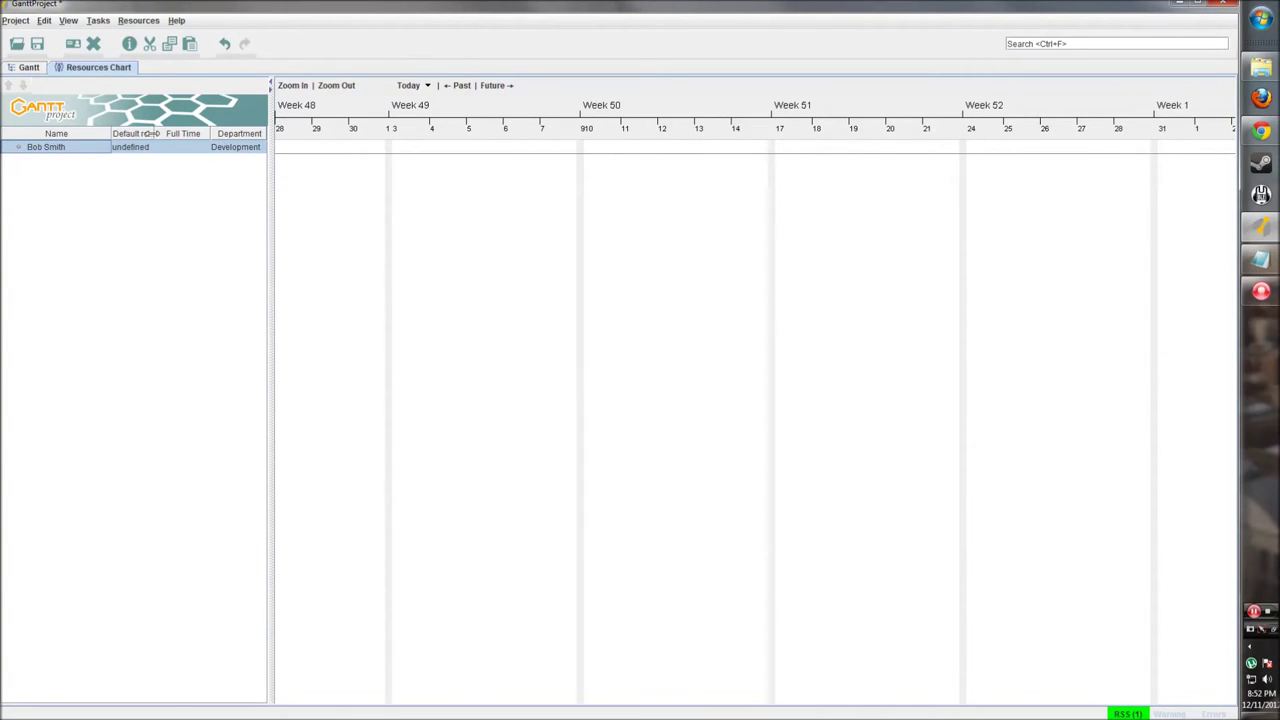
drag(153, 133, 162, 133)
click(192, 147)
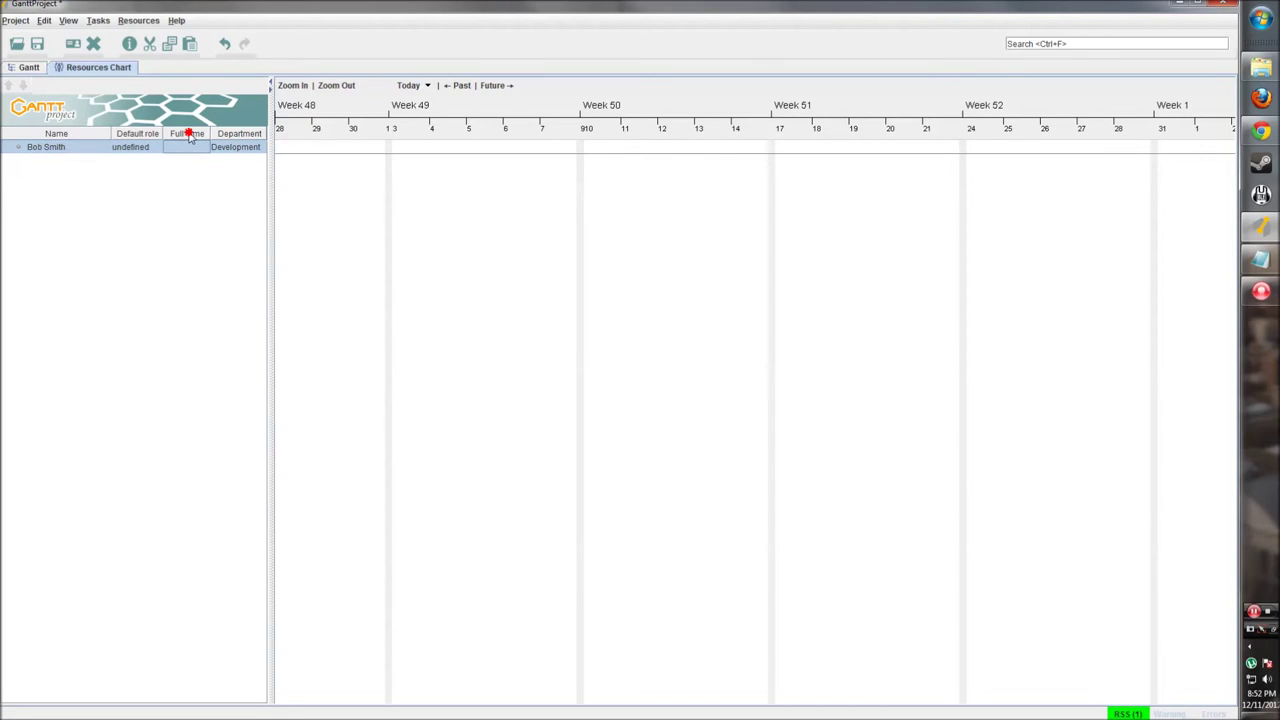
double_click(186, 146)
click(191, 142)
text(1)
key(Return)
click(272, 176)
drag(272, 176, 292, 176)
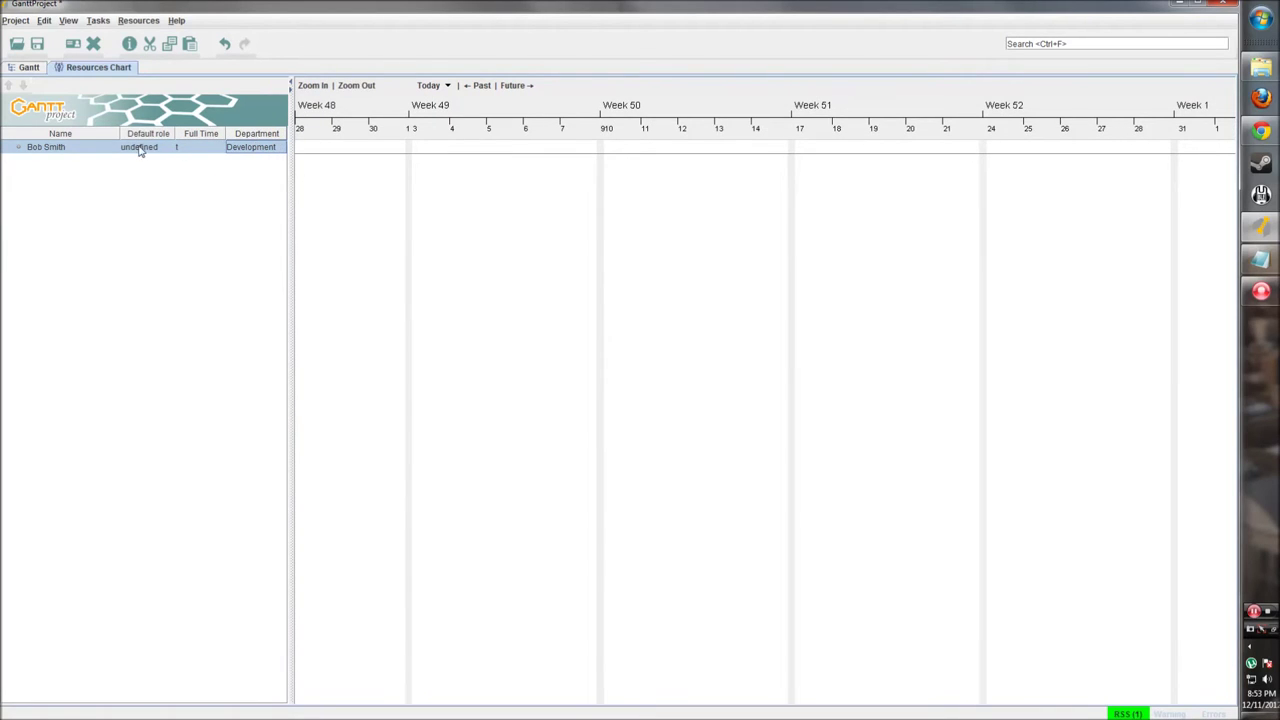
Open the resource row's context menu and dismiss it unused.
right_click(29, 153)
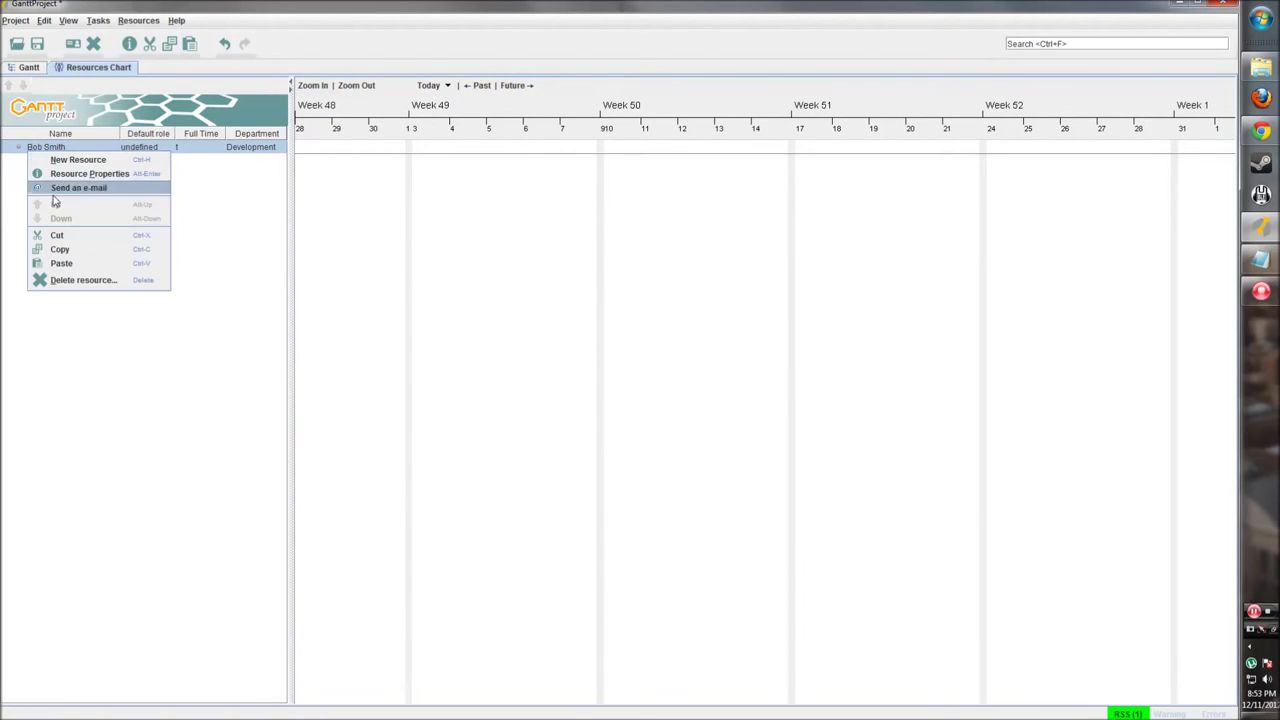
click(127, 336)
right_click(63, 146)
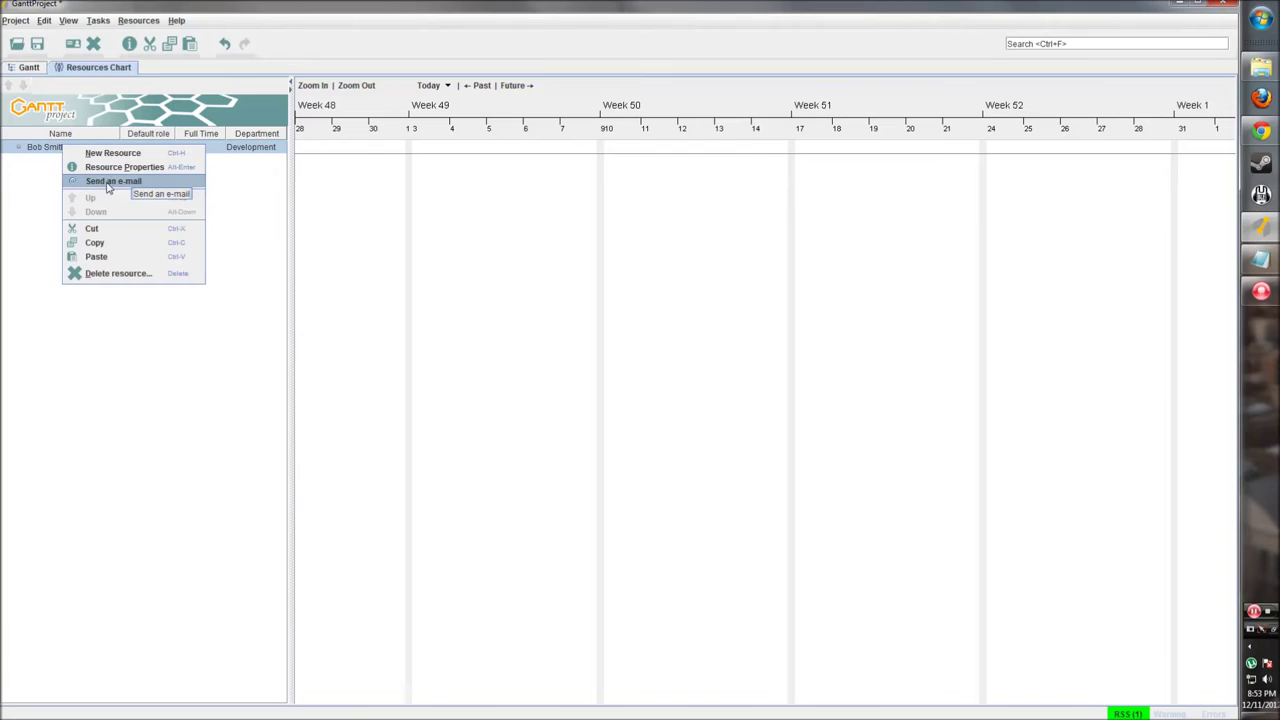
click(40, 166)
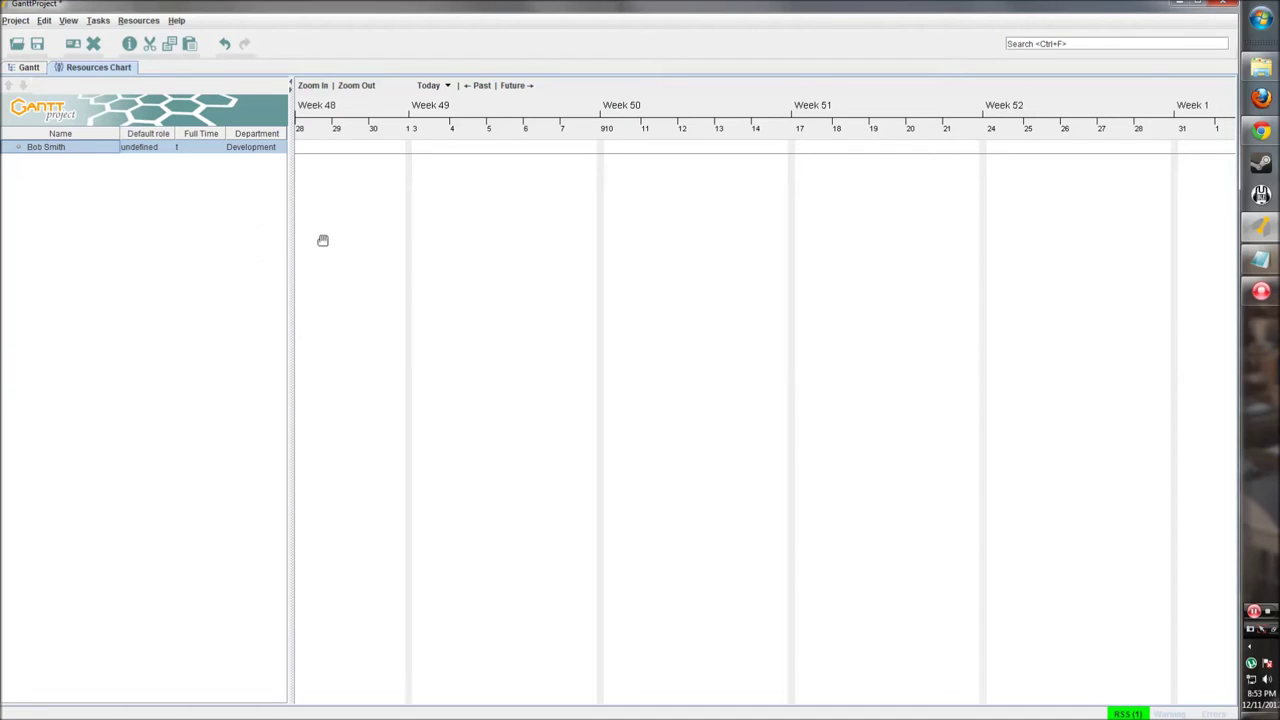
Start a new project from the Project menu, discarding the current one unsaved.
click(30, 68)
click(118, 70)
click(15, 20)
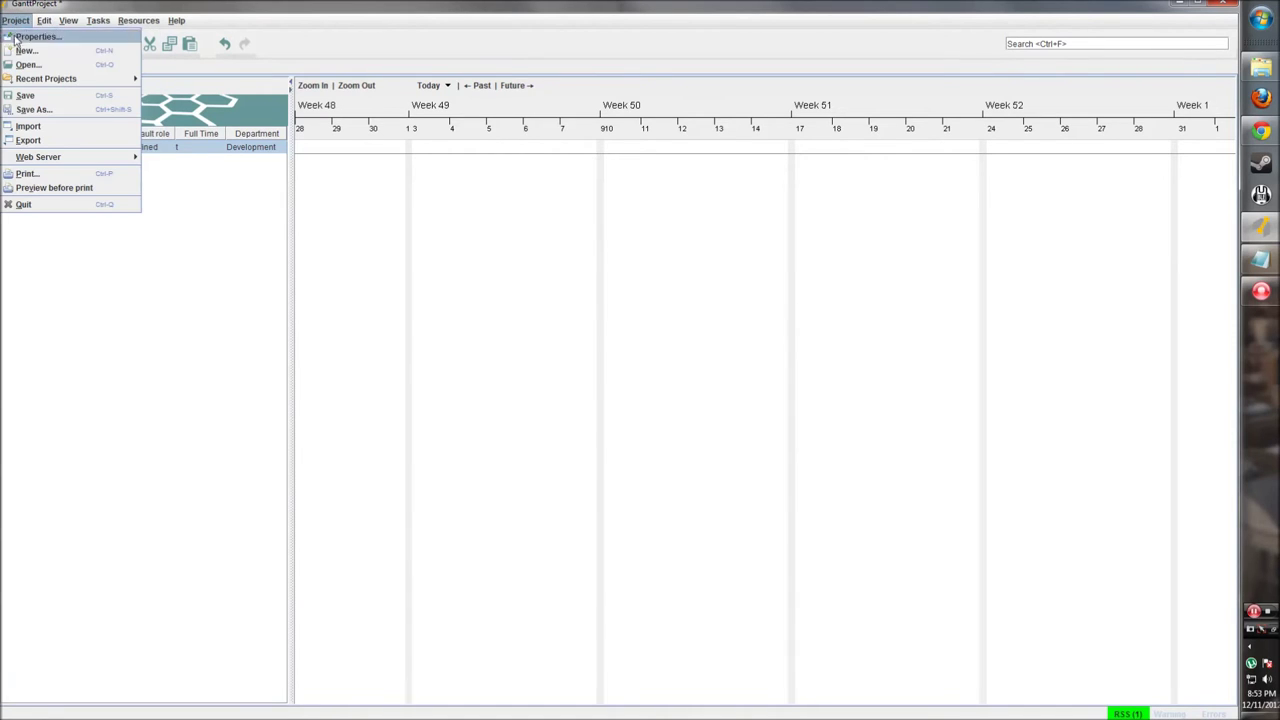
mouse_move(26, 50)
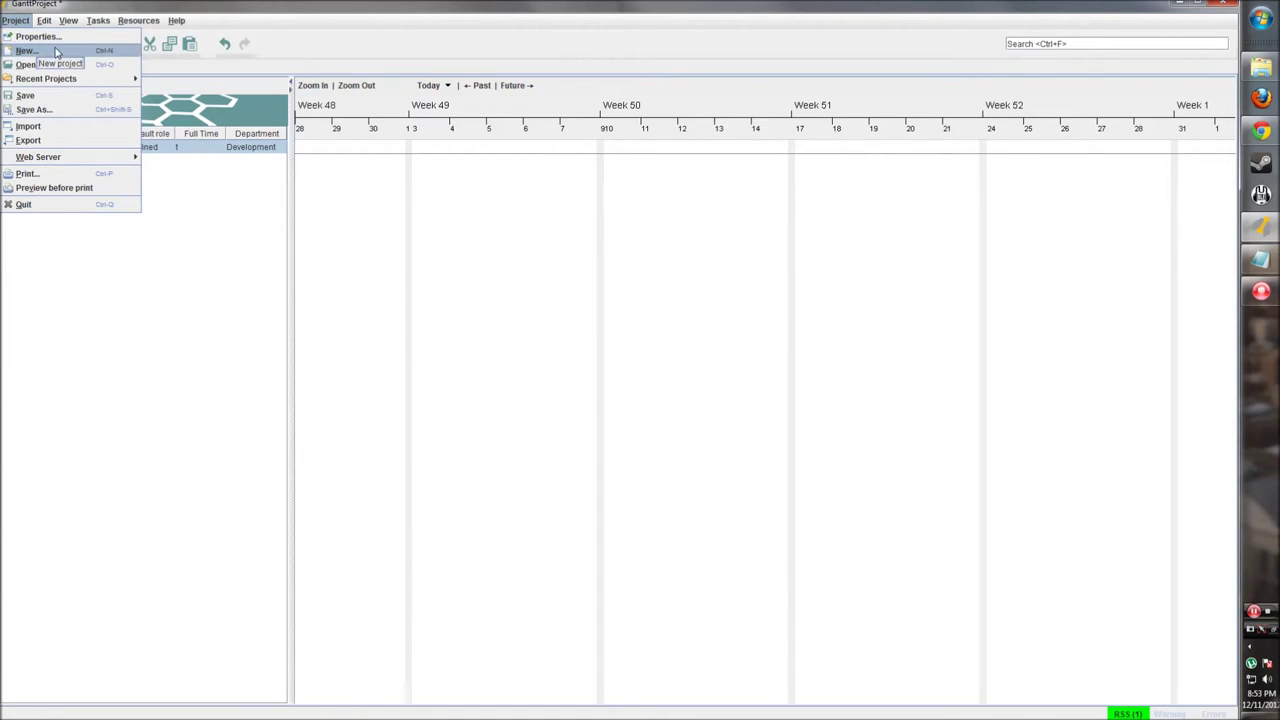
click(52, 50)
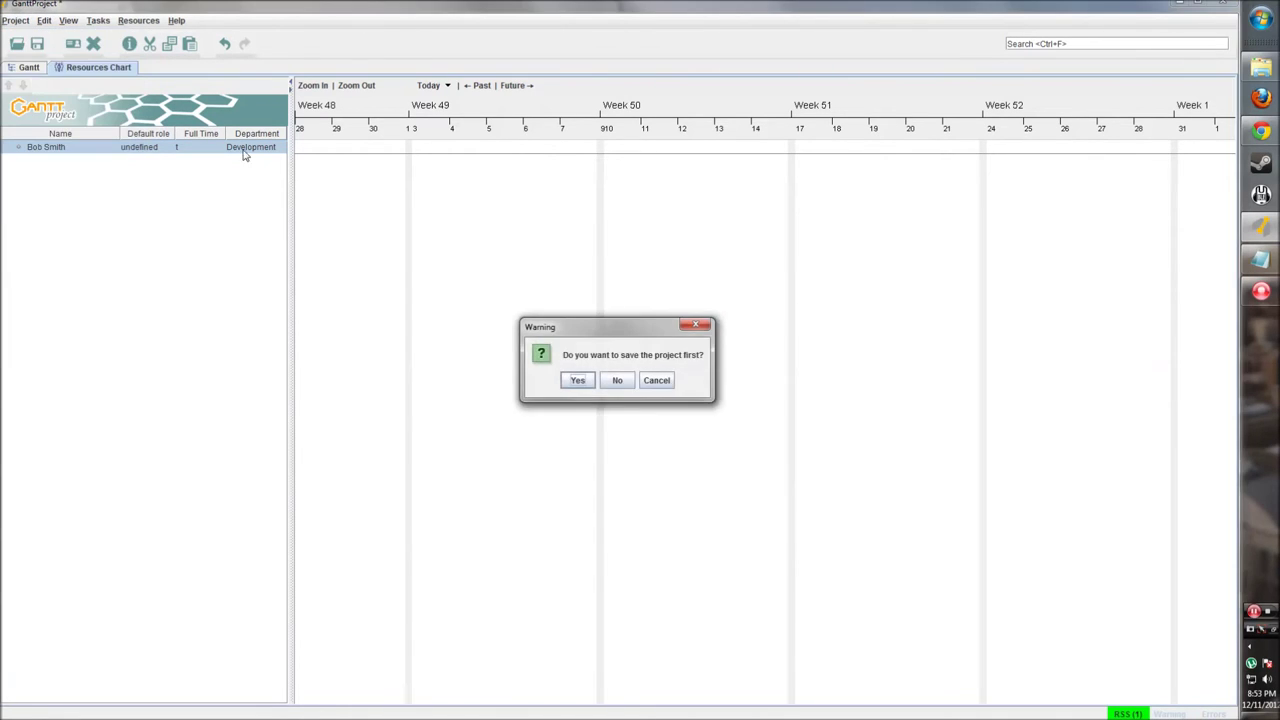
click(617, 380)
Enter name 'Tutorial Project' and organization 'Somecompany', then begin the description.
triple_click(608, 265)
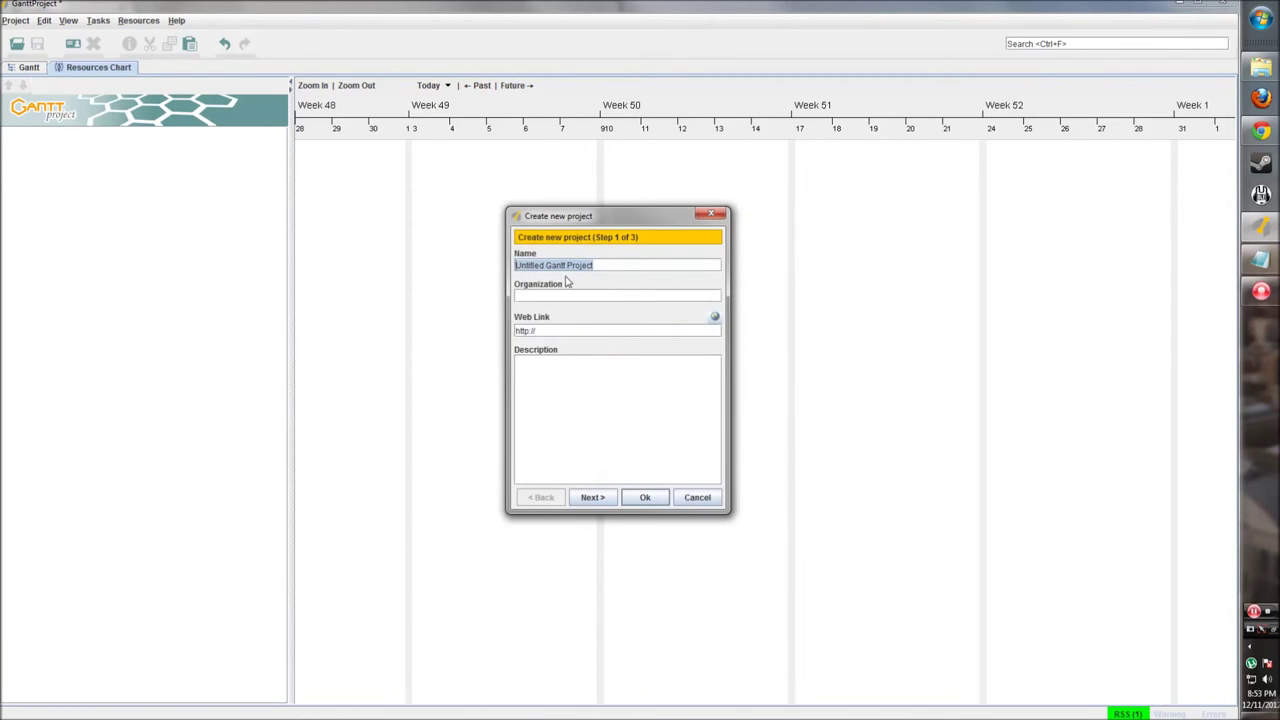
click(622, 266)
drag(622, 266, 501, 270)
text(Tutoria)
text(Some)
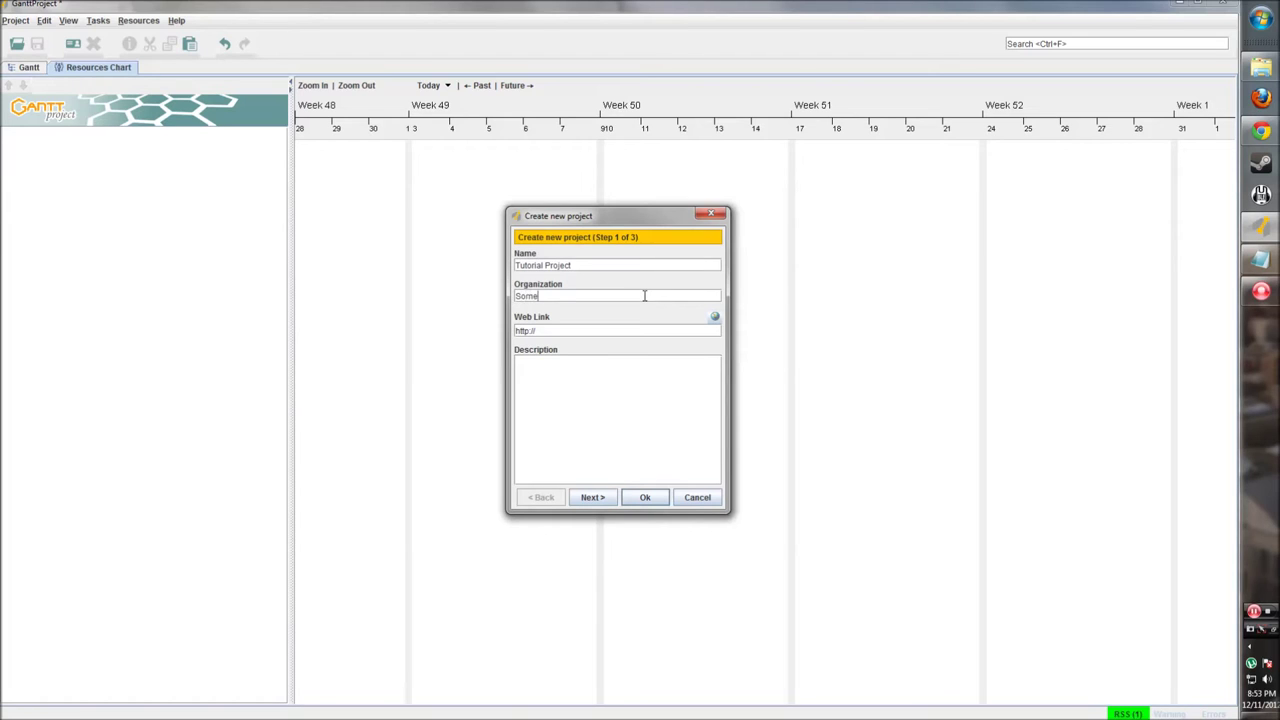
text(company)
click(543, 332)
drag(541, 332, 516, 331)
click(538, 331)
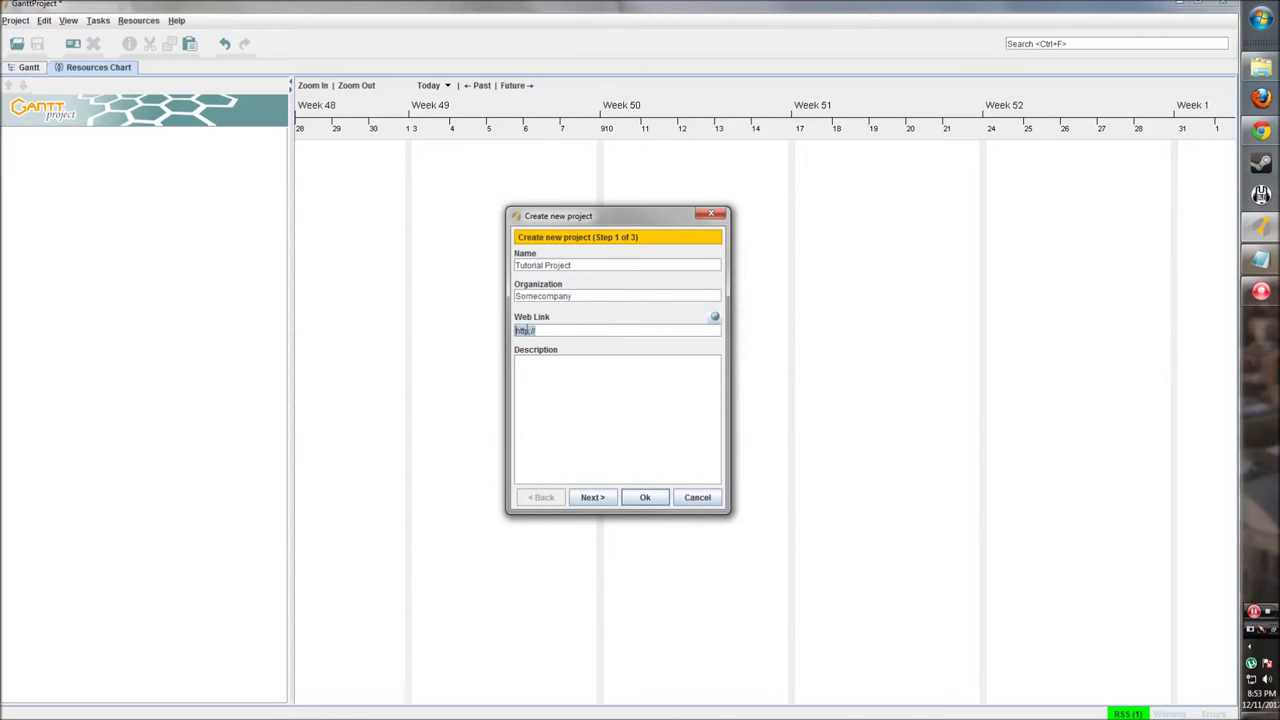
click(549, 330)
Add the Software Development role set to the new project.
click(594, 497)
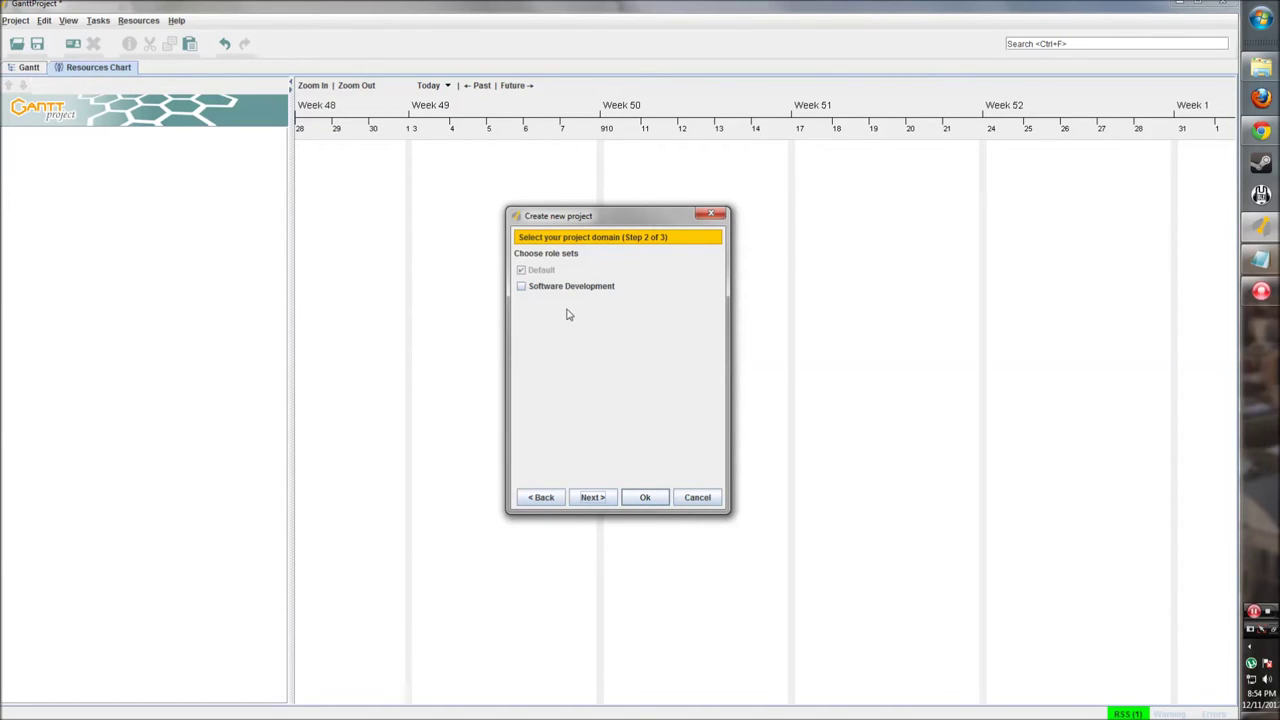
click(521, 287)
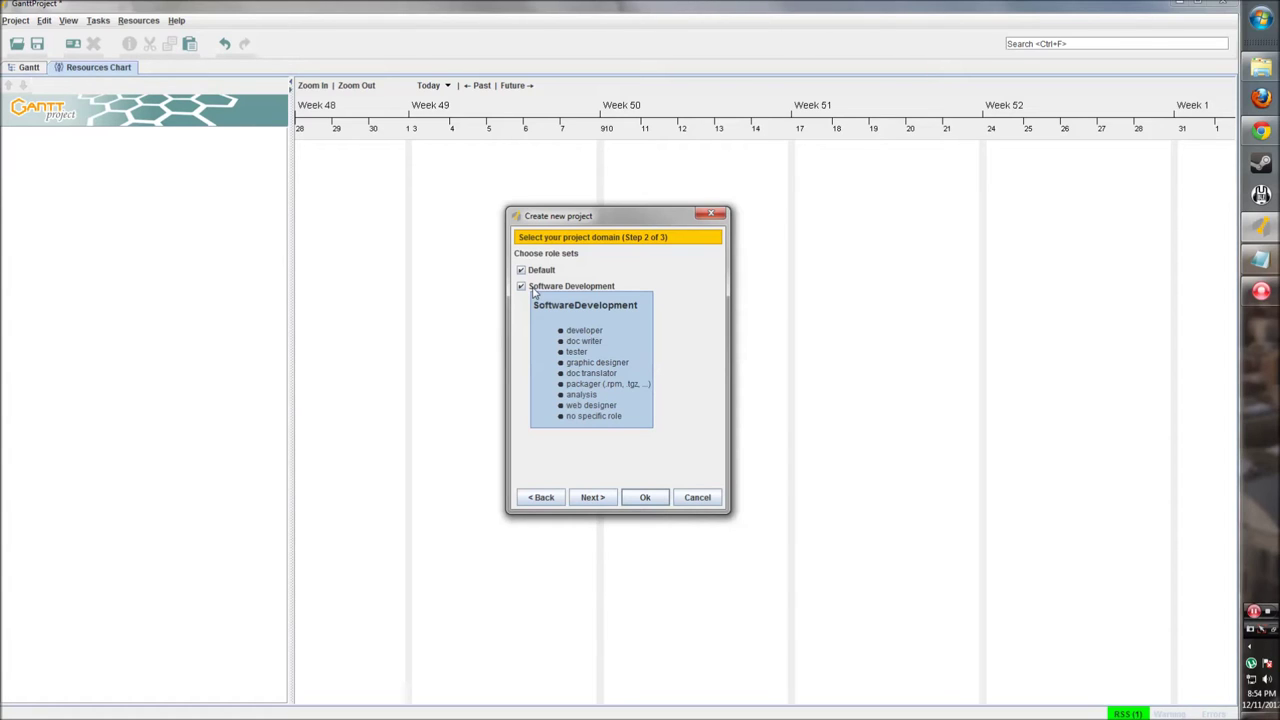
click(597, 498)
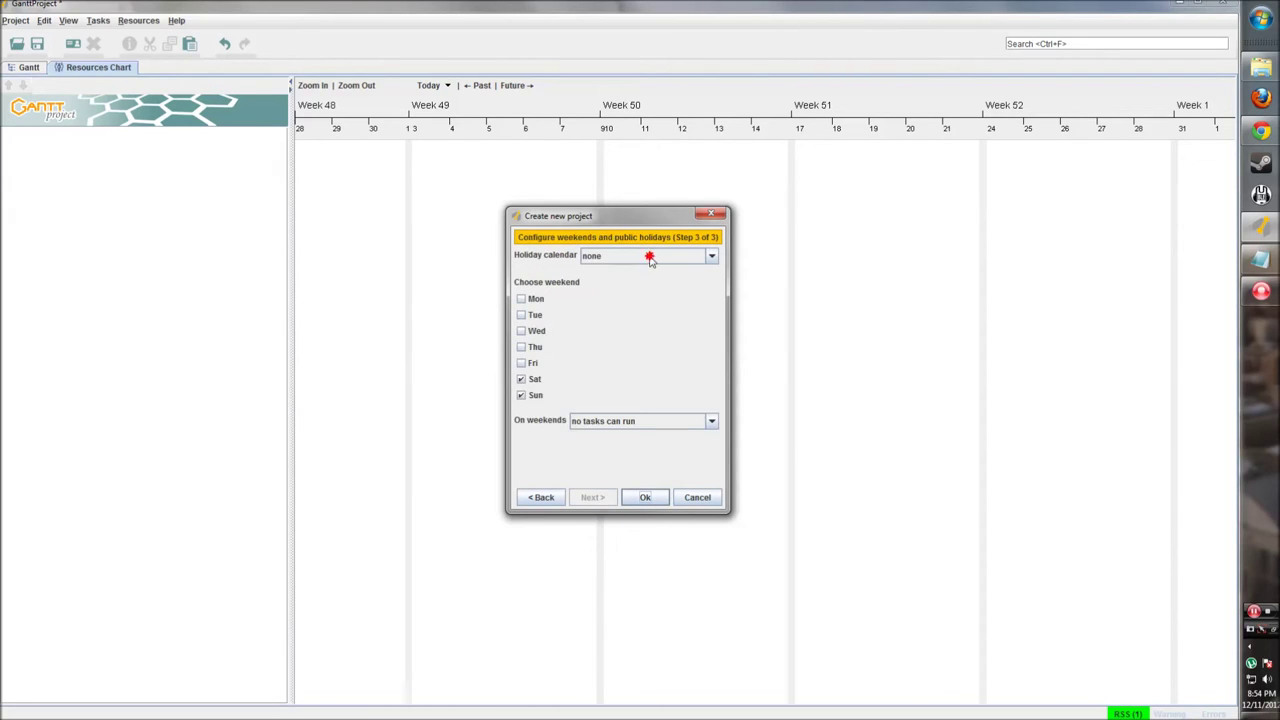
Choose the United States holiday calendar, keep weekends non-working, and finish the wizard.
click(650, 256)
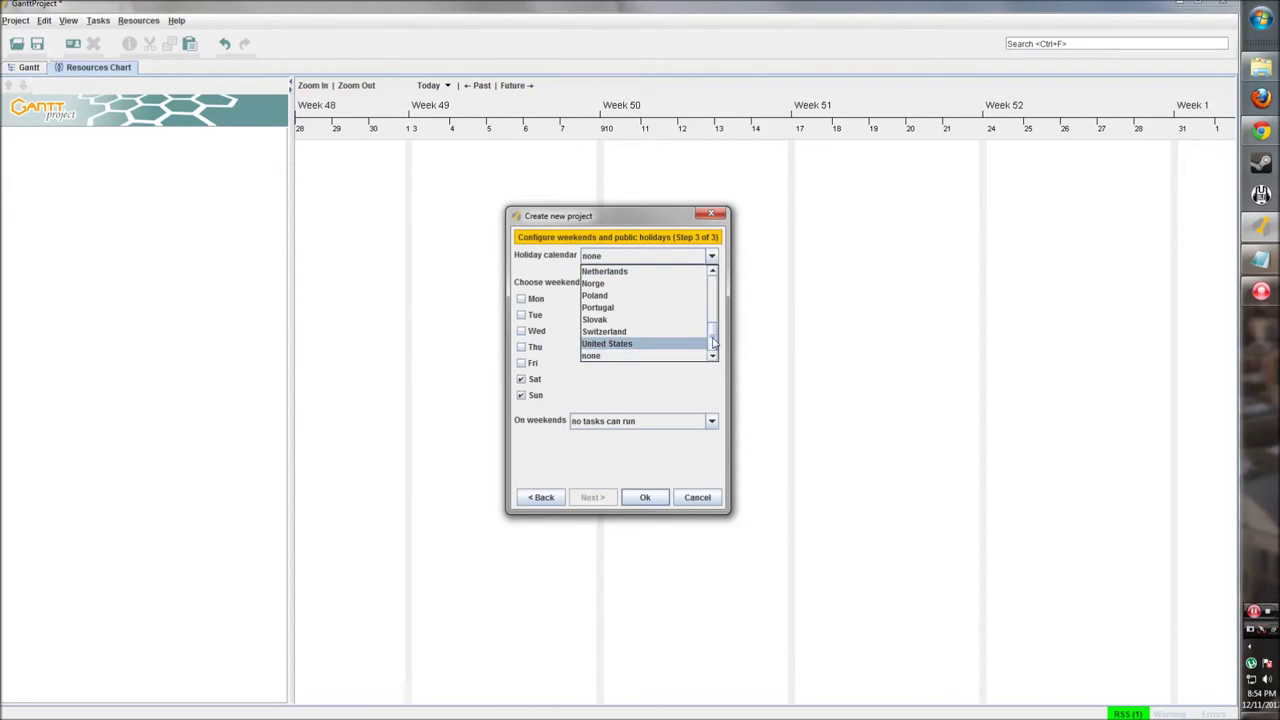
mouse_move(712, 338)
mouse_down()
mouse_move(716, 276)
mouse_move(710, 343)
mouse_up()
click(617, 349)
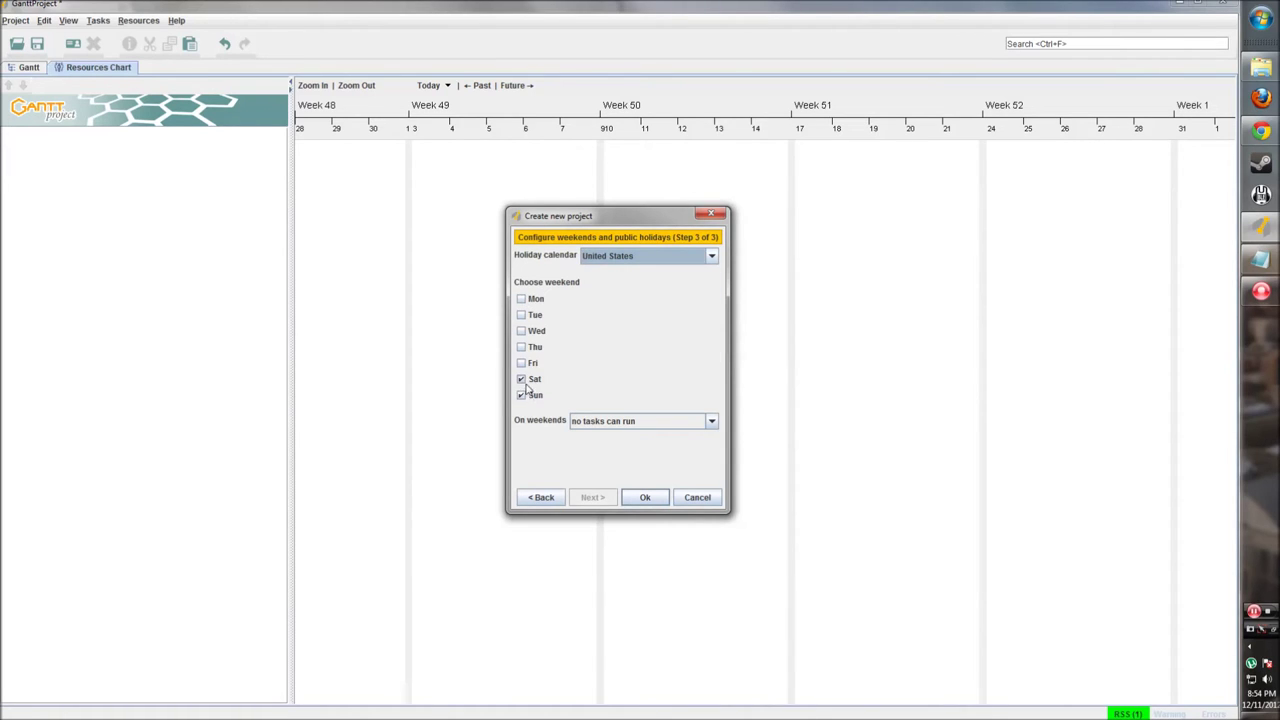
click(710, 421)
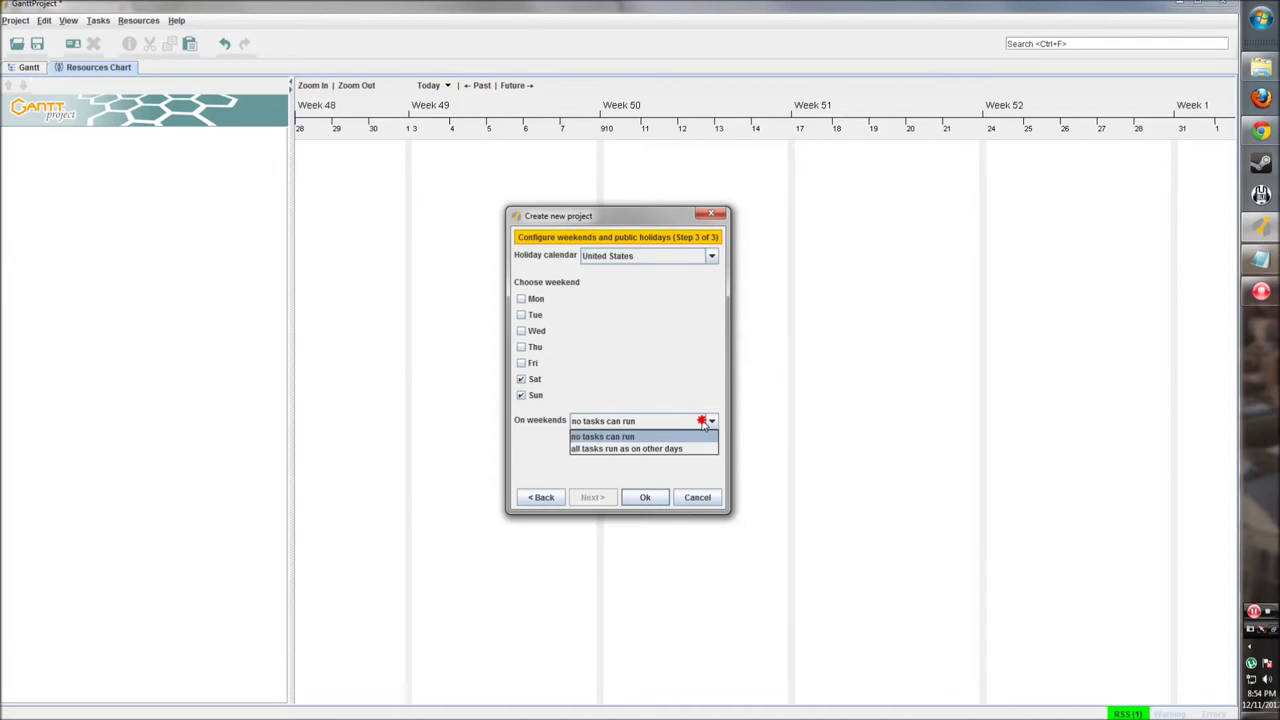
click(632, 438)
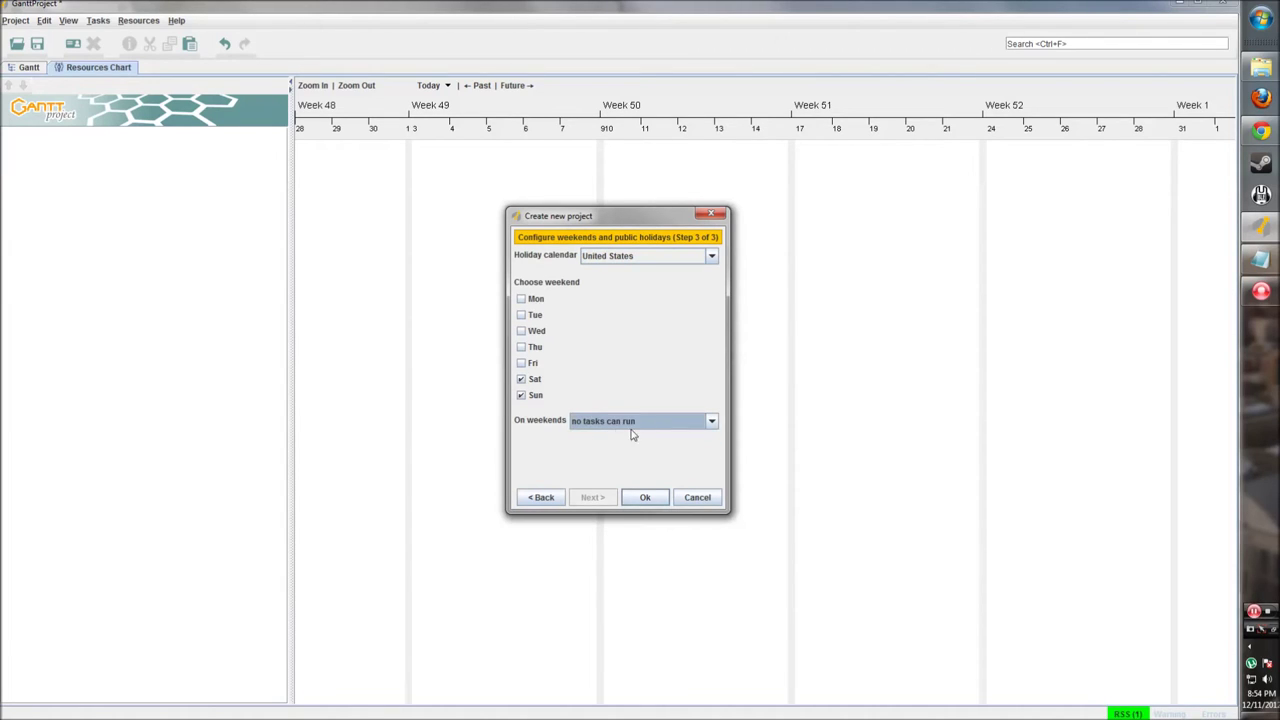
click(643, 497)
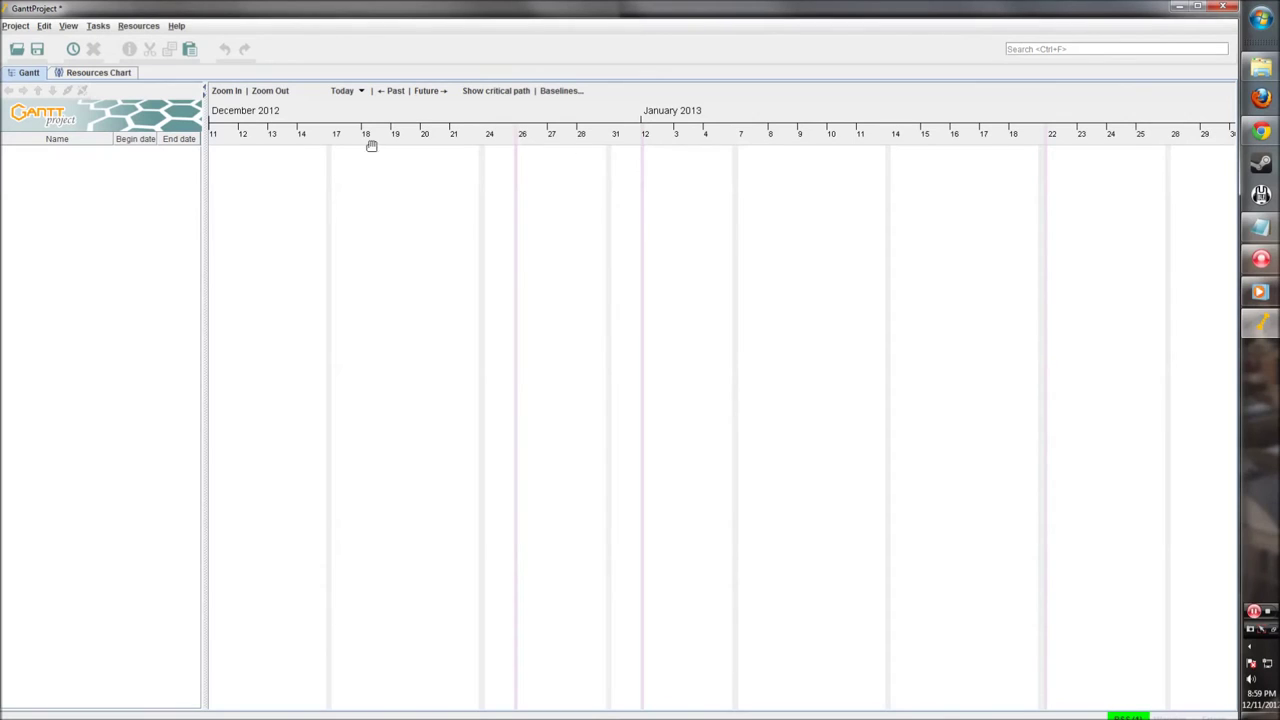
Maximize the window and add the first task, 'Design the page'.
click(1196, 8)
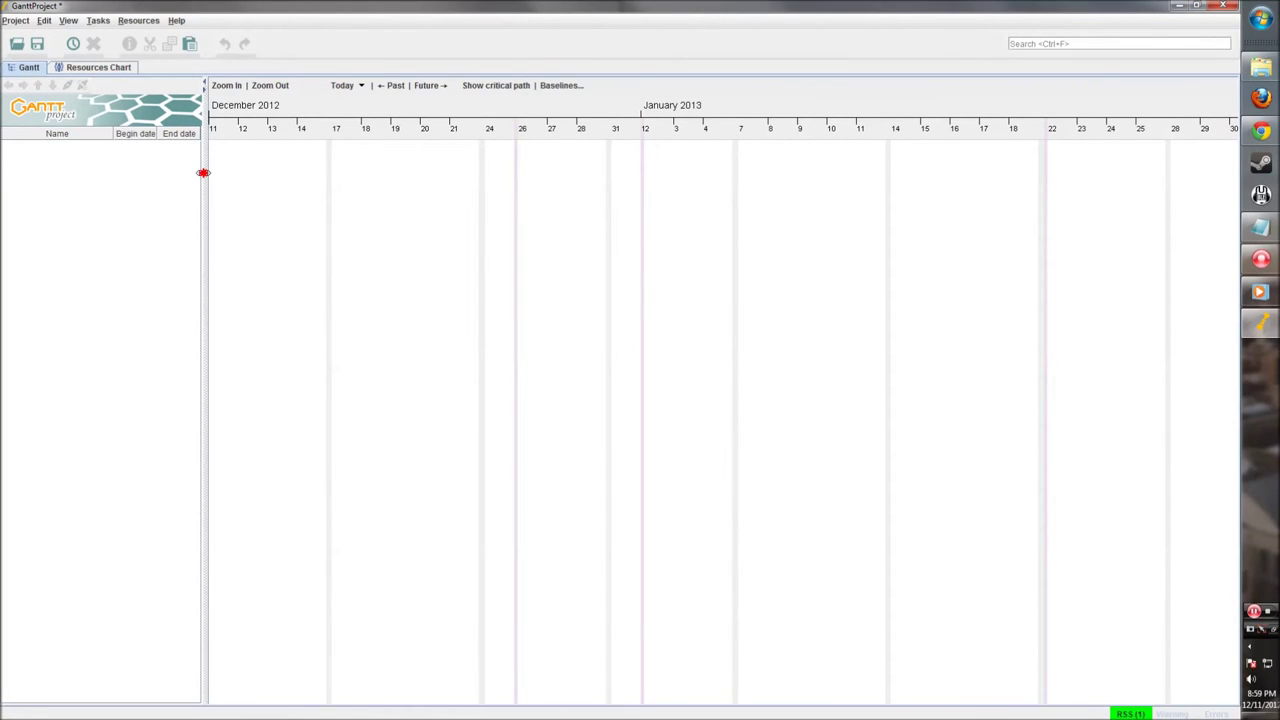
drag(203, 173, 198, 173)
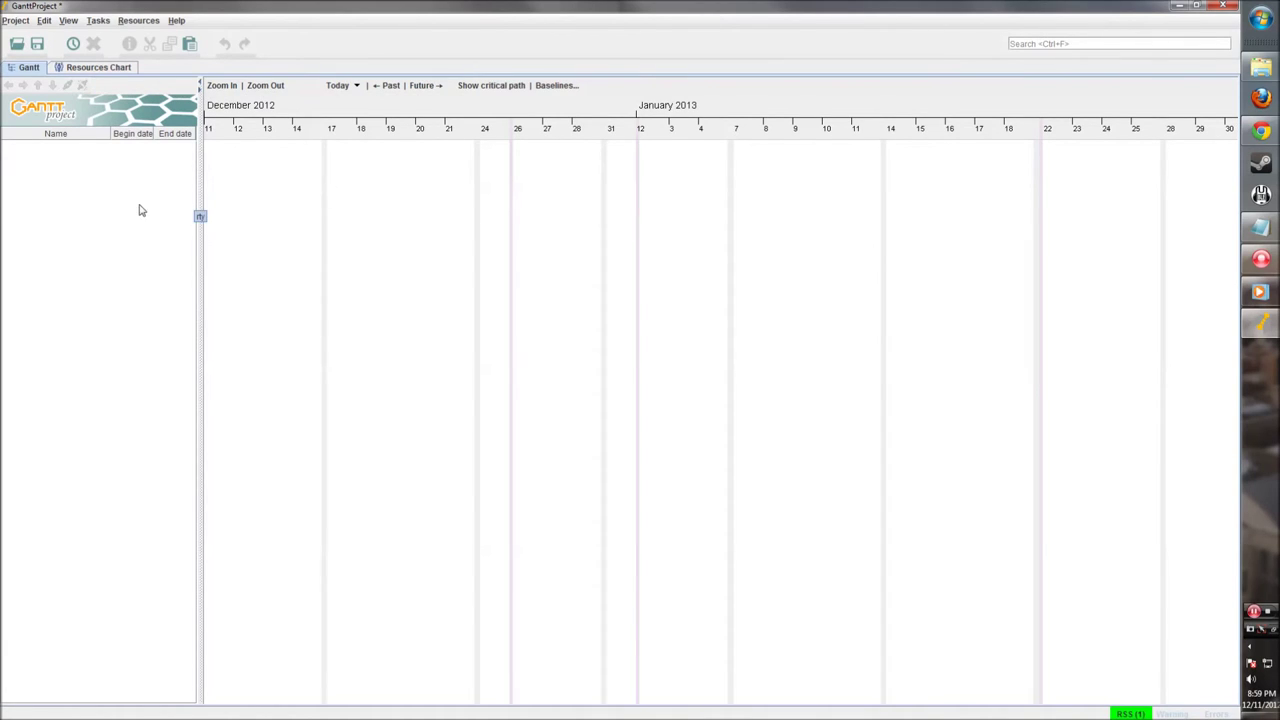
click(74, 46)
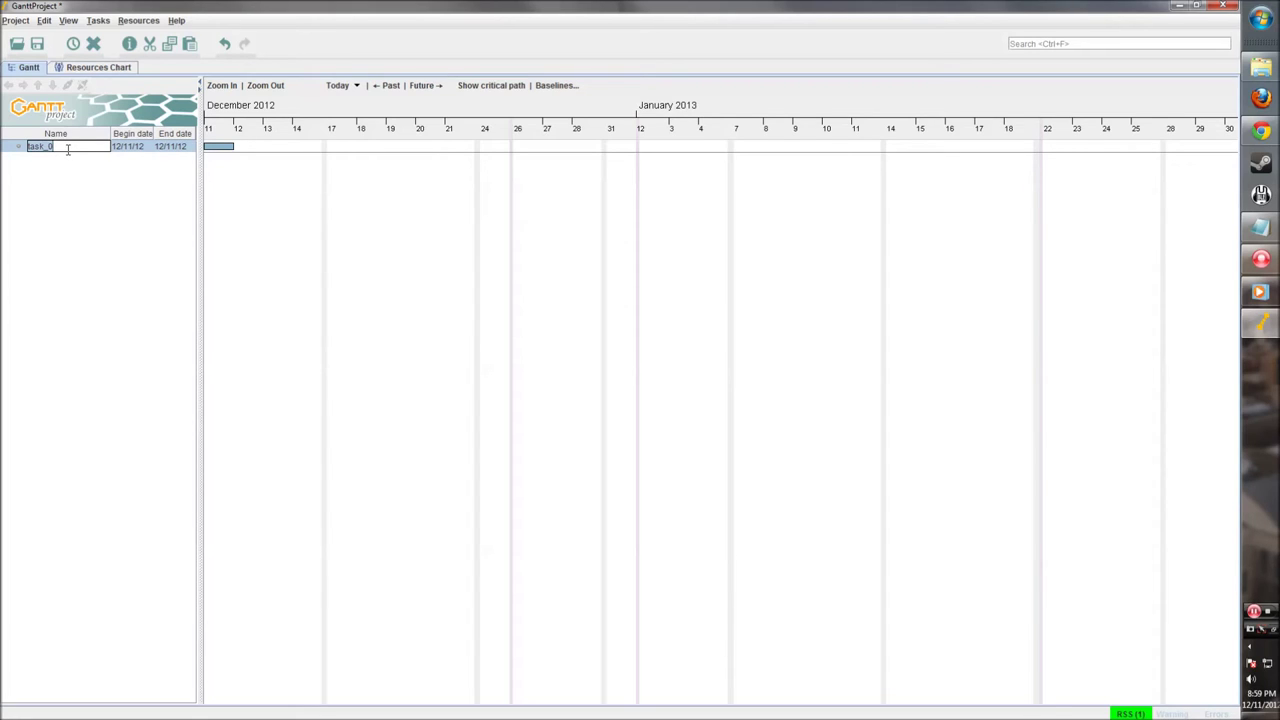
text(Design the page)
Add tasks 'Code html for page', 'Code javascript page' and 'Release the page'.
right_click(72, 184)
click(94, 191)
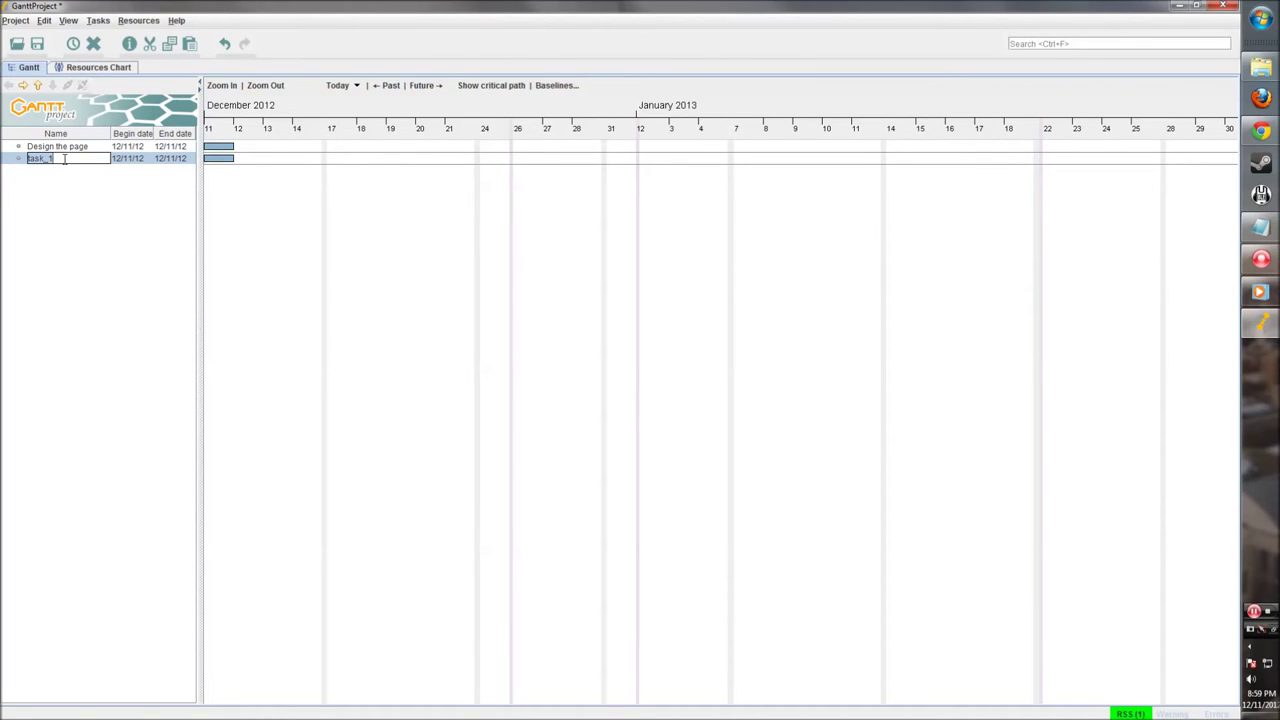
text(Co)
text(de html)
text( for page)
right_click(91, 190)
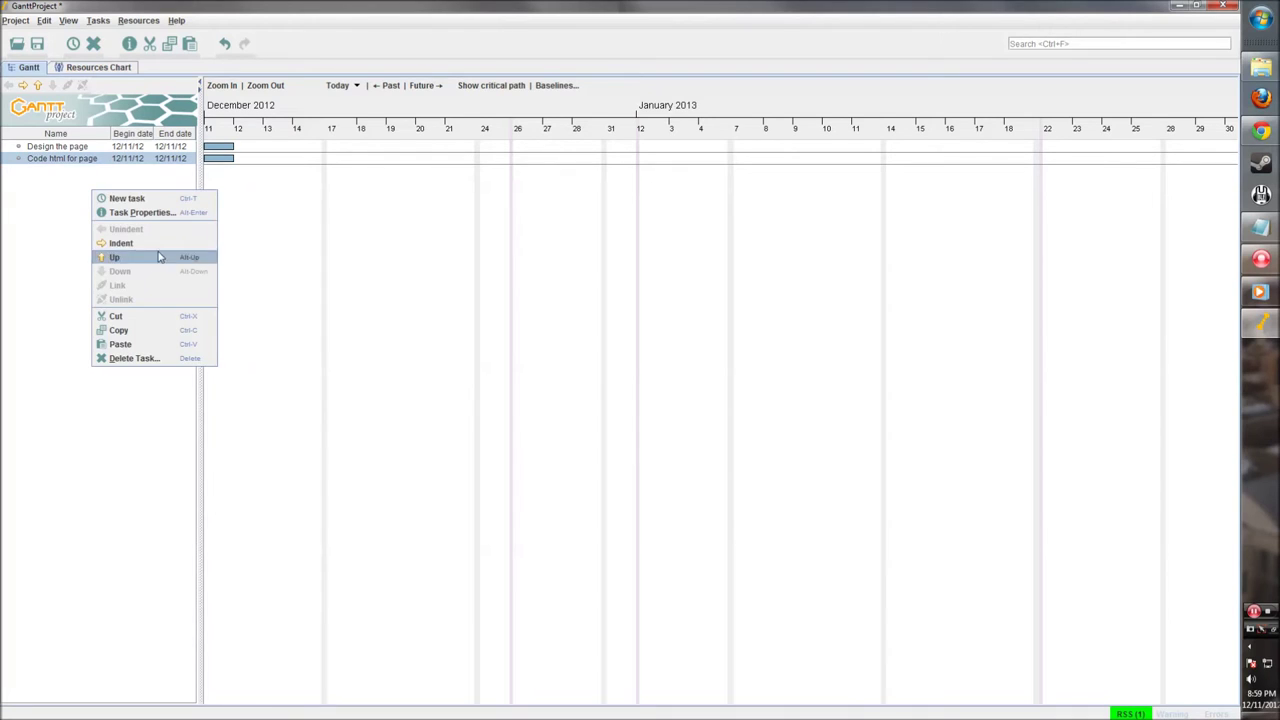
click(166, 199)
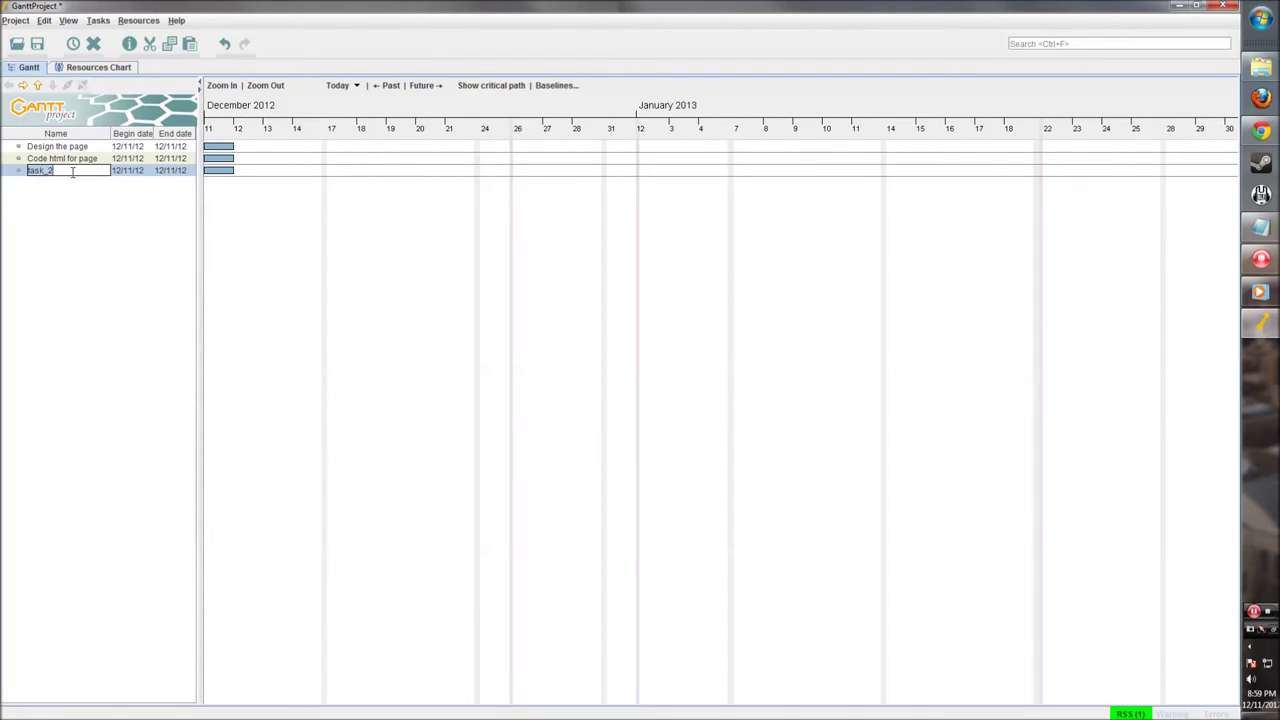
text(Code java)
text(script fo)
text(r page)
key(Return)
right_click(64, 190)
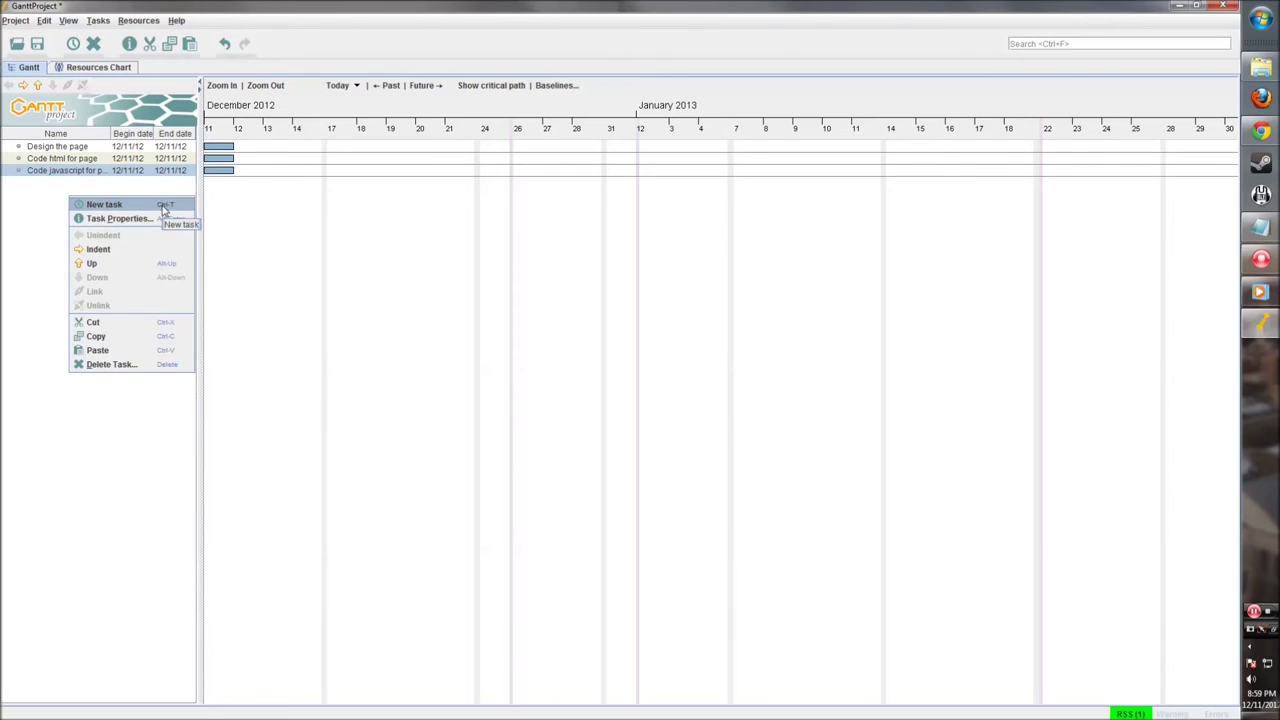
click(118, 207)
text(rele)
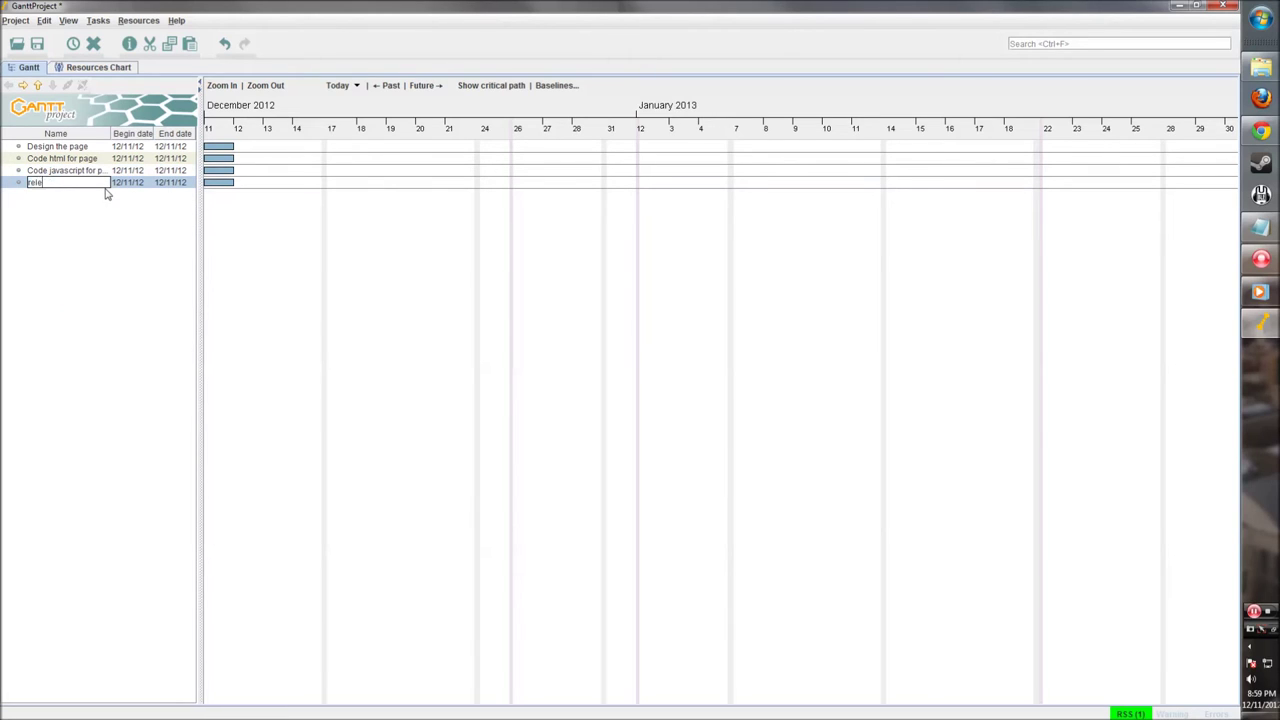
key(BackSpace)
key(BackSpace)
key(BackSpace)
text(Releas)
text(e the page)
key(Return)
Extend the Design the page bar to end on 14 December.
drag(198, 150, 208, 150)
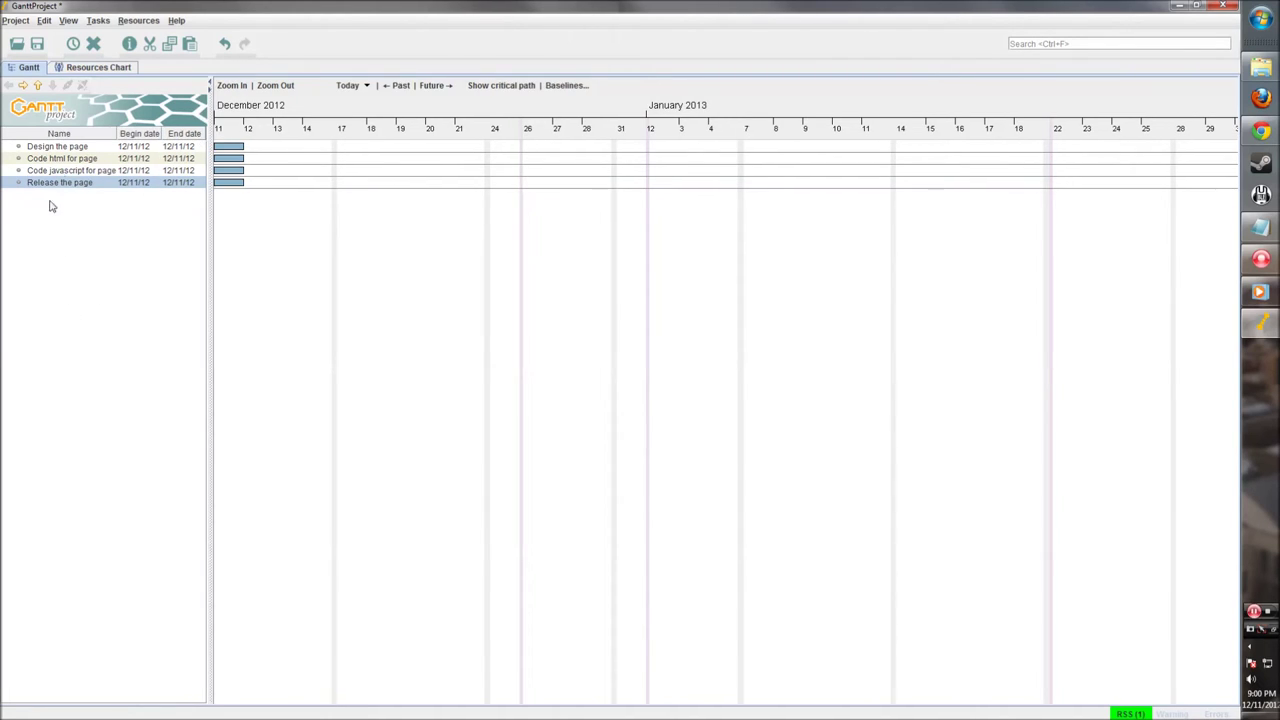
right_click(395, 218)
click(366, 222)
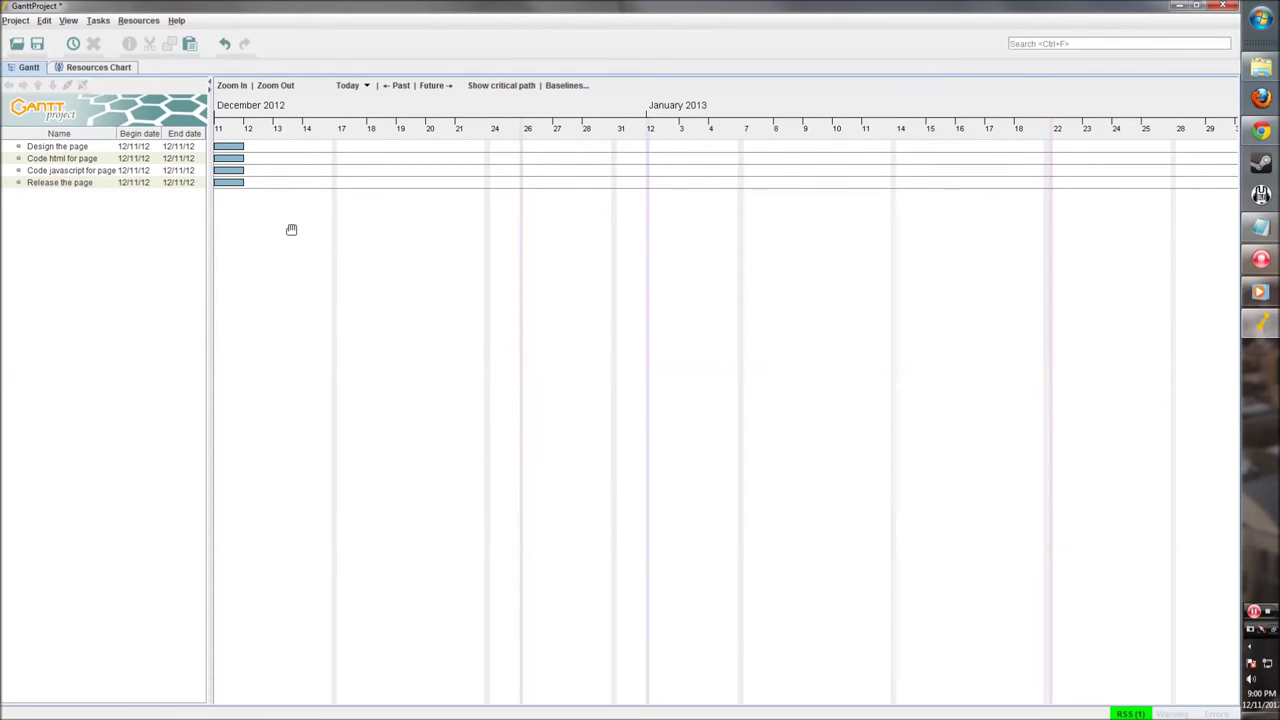
mouse_move(289, 226)
mouse_down()
mouse_move(401, 238)
mouse_move(455, 218)
mouse_up()
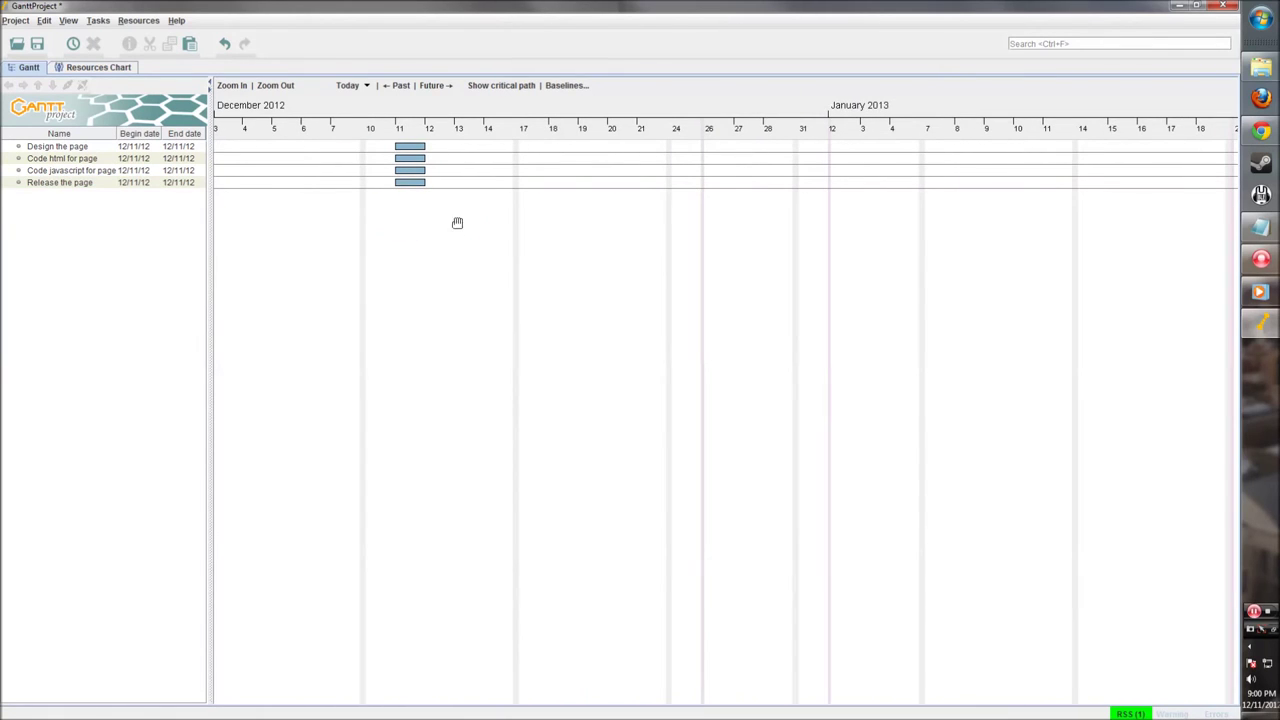
click(418, 148)
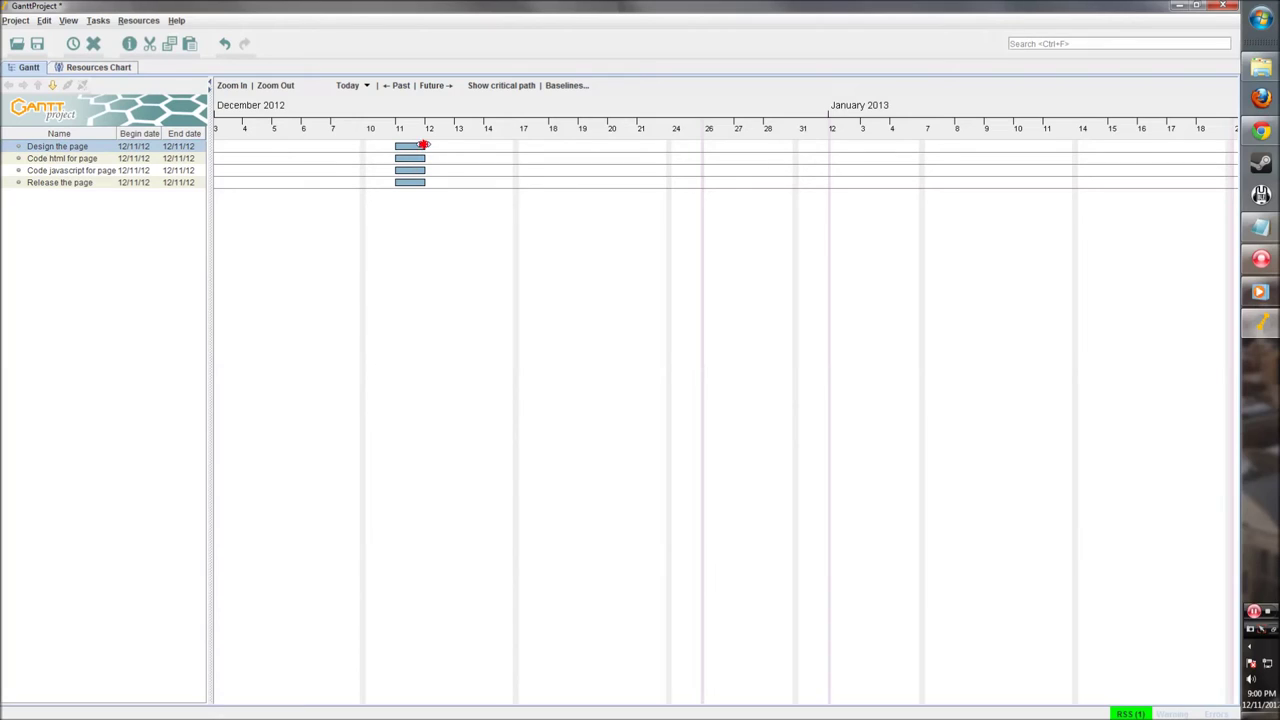
drag(424, 145, 514, 149)
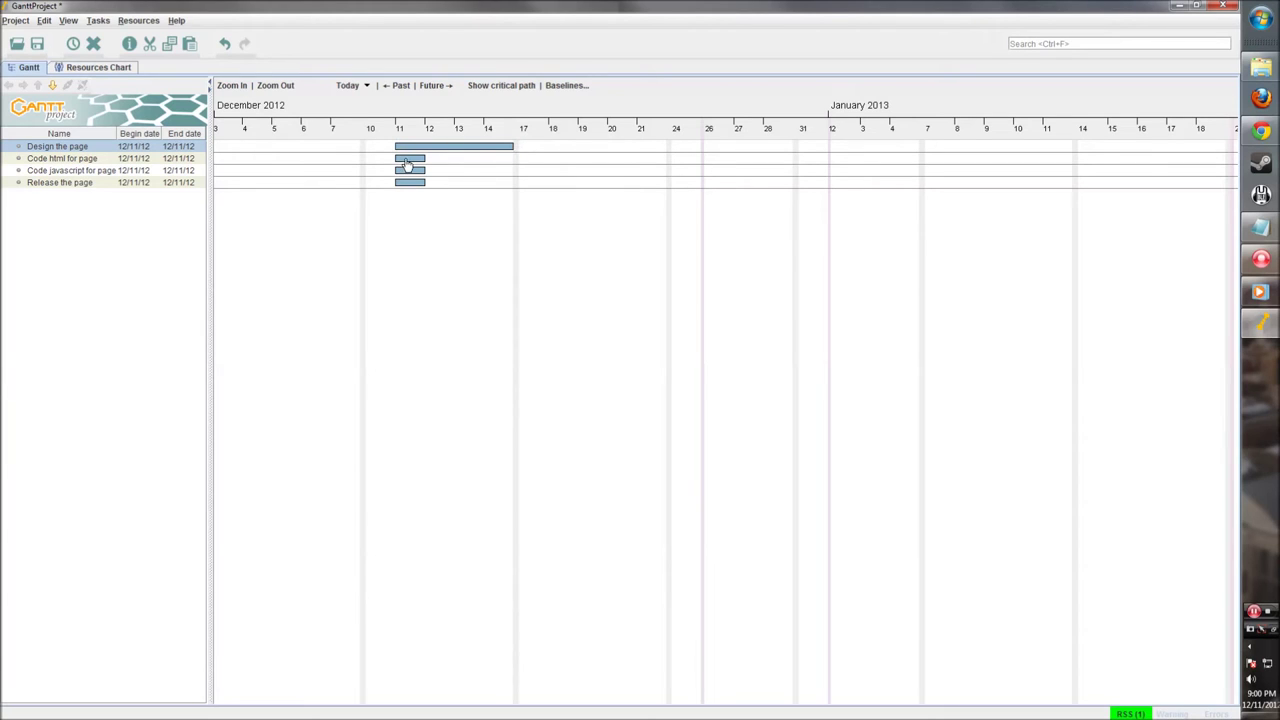
Give Design the page an Earliest begin constraint of December 12, 2012.
right_click(430, 147)
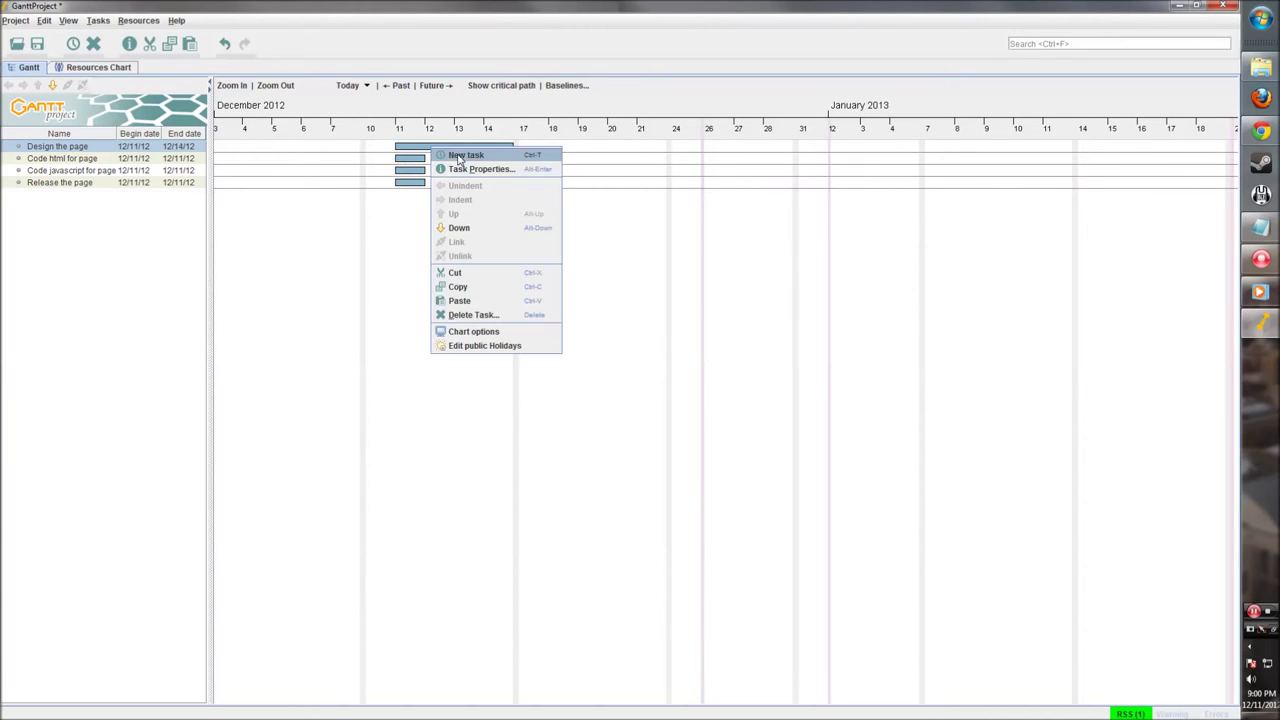
click(460, 166)
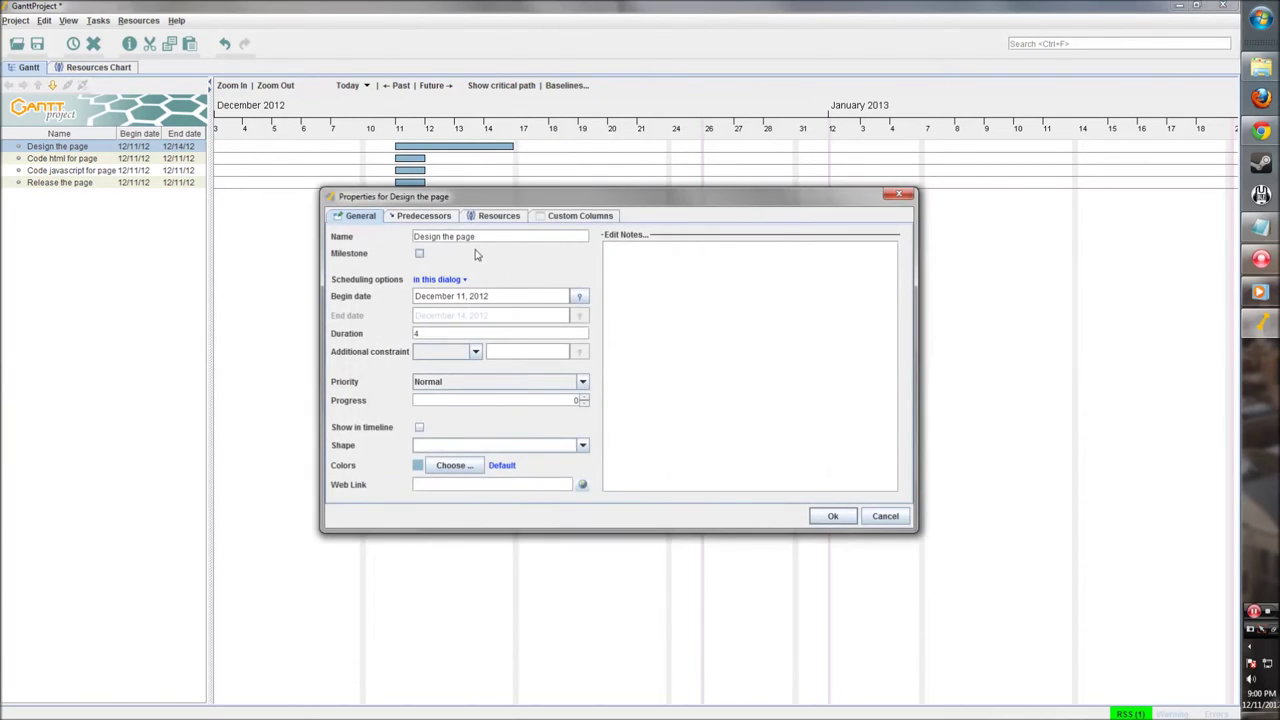
click(438, 358)
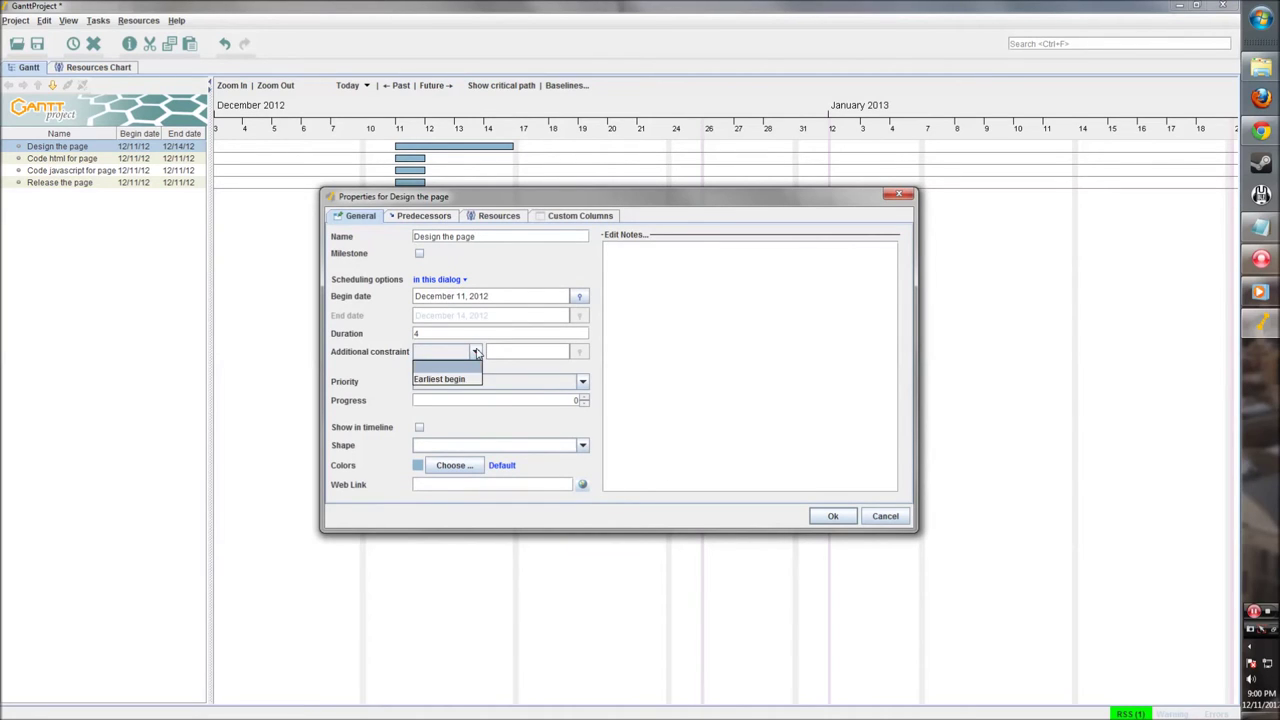
double_click(476, 352)
click(463, 381)
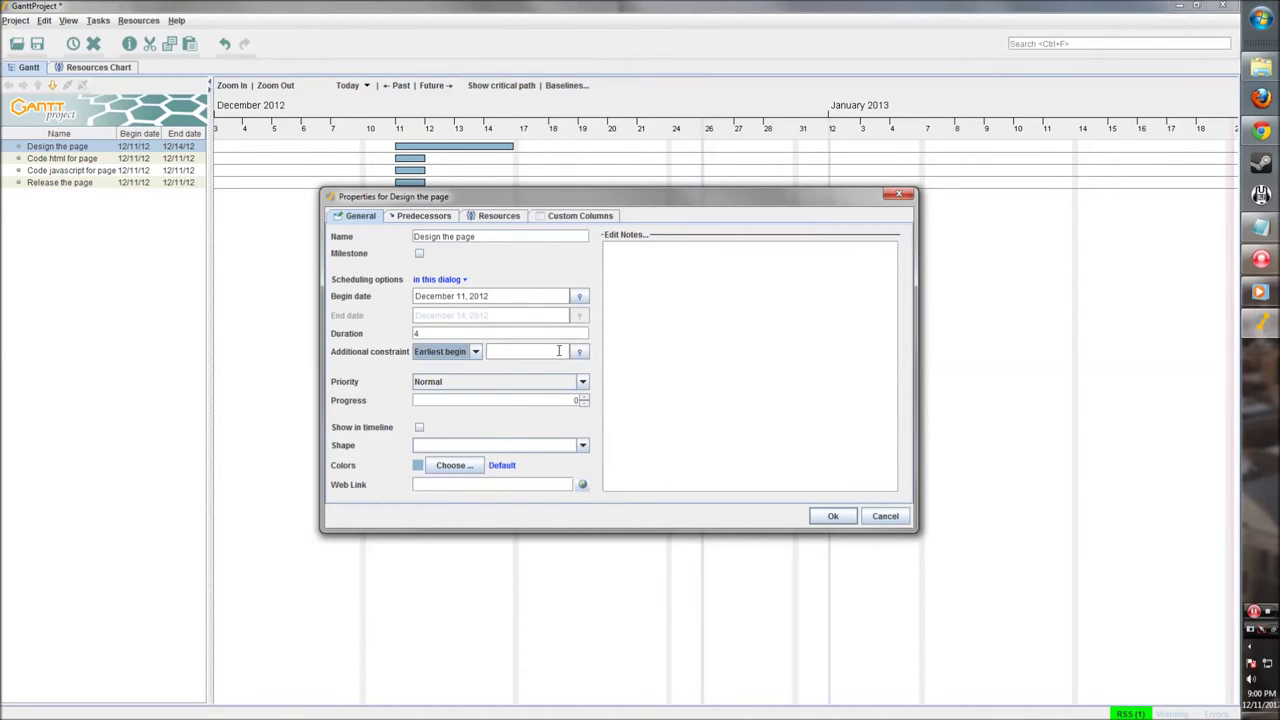
click(578, 353)
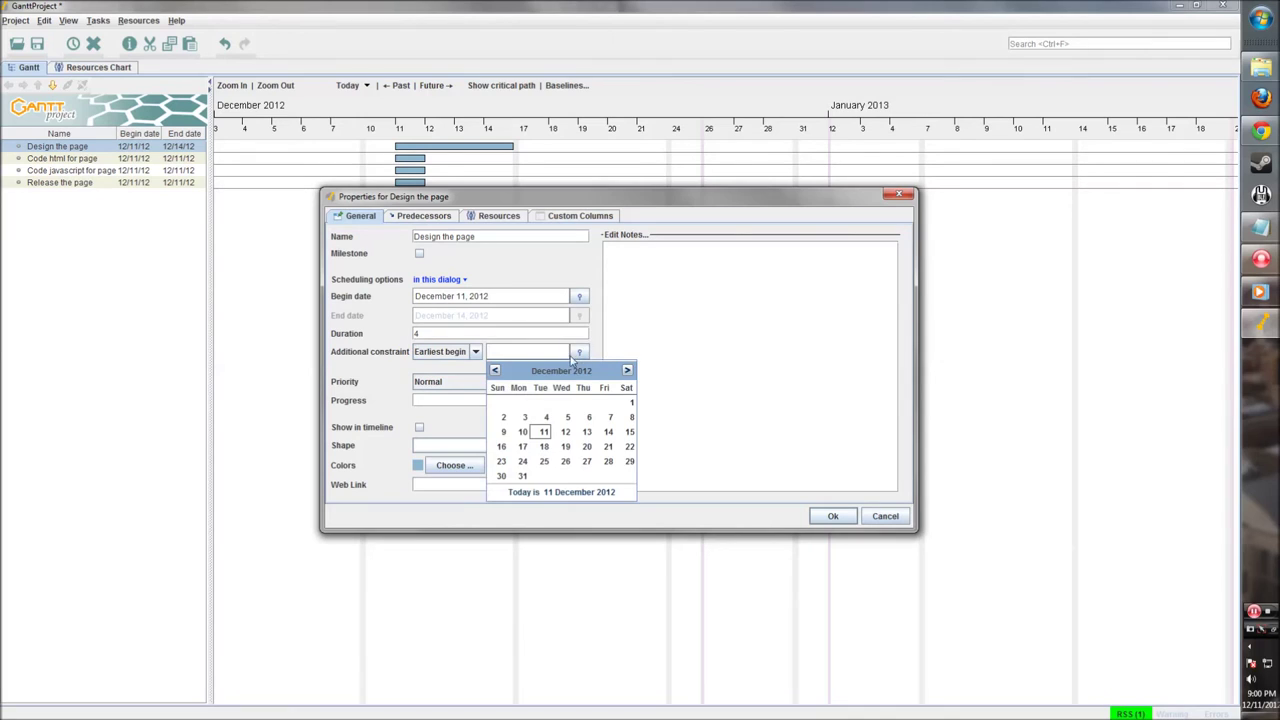
click(565, 432)
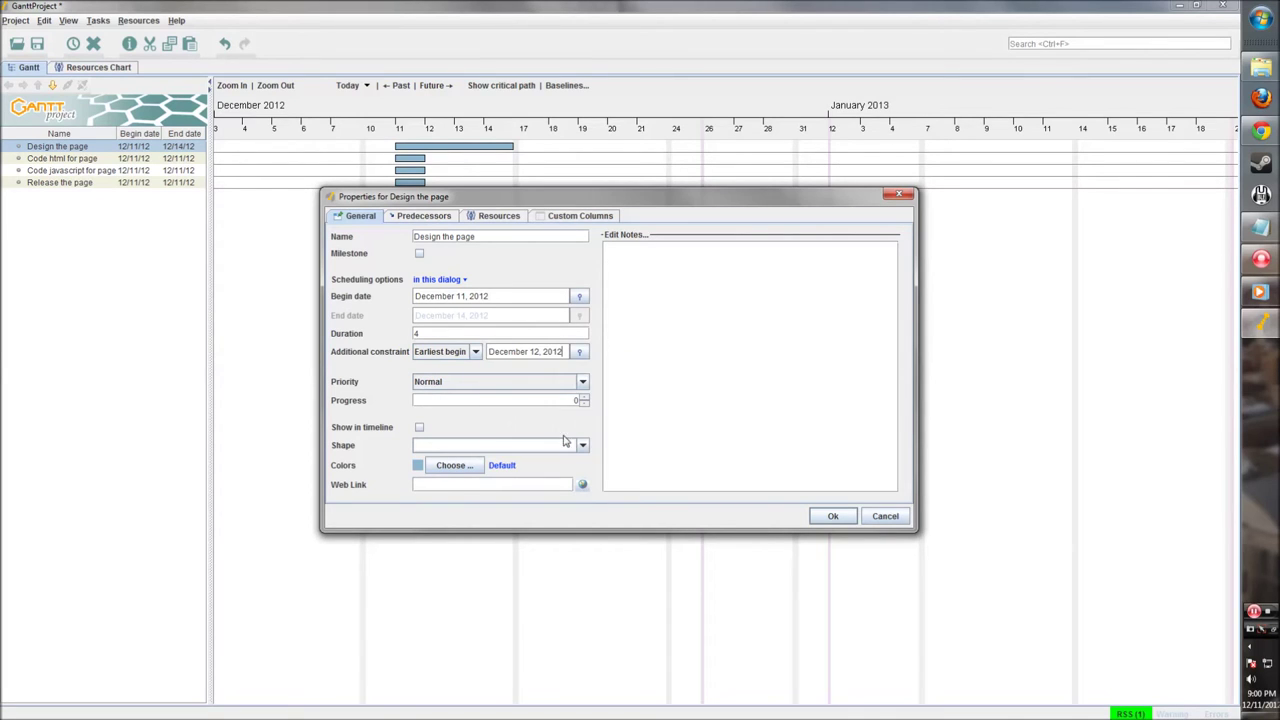
Keep priority Normal and set the task bar colour to dark blue.
click(441, 382)
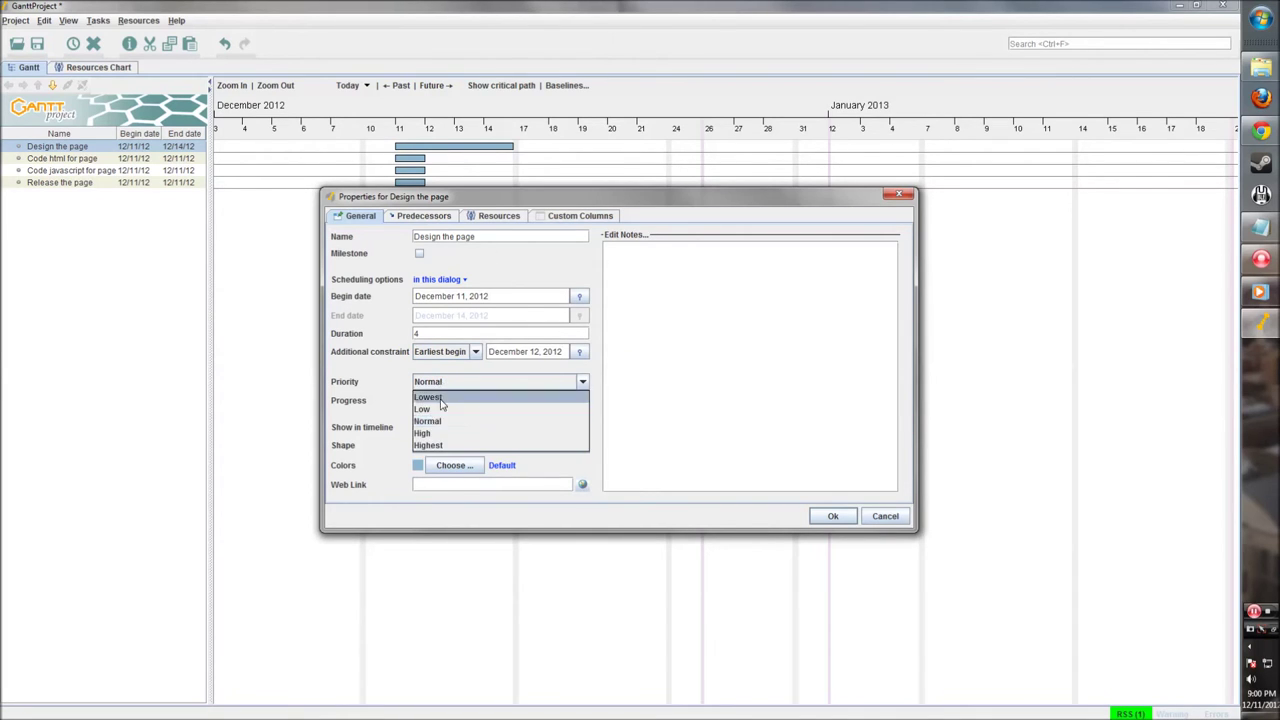
click(438, 430)
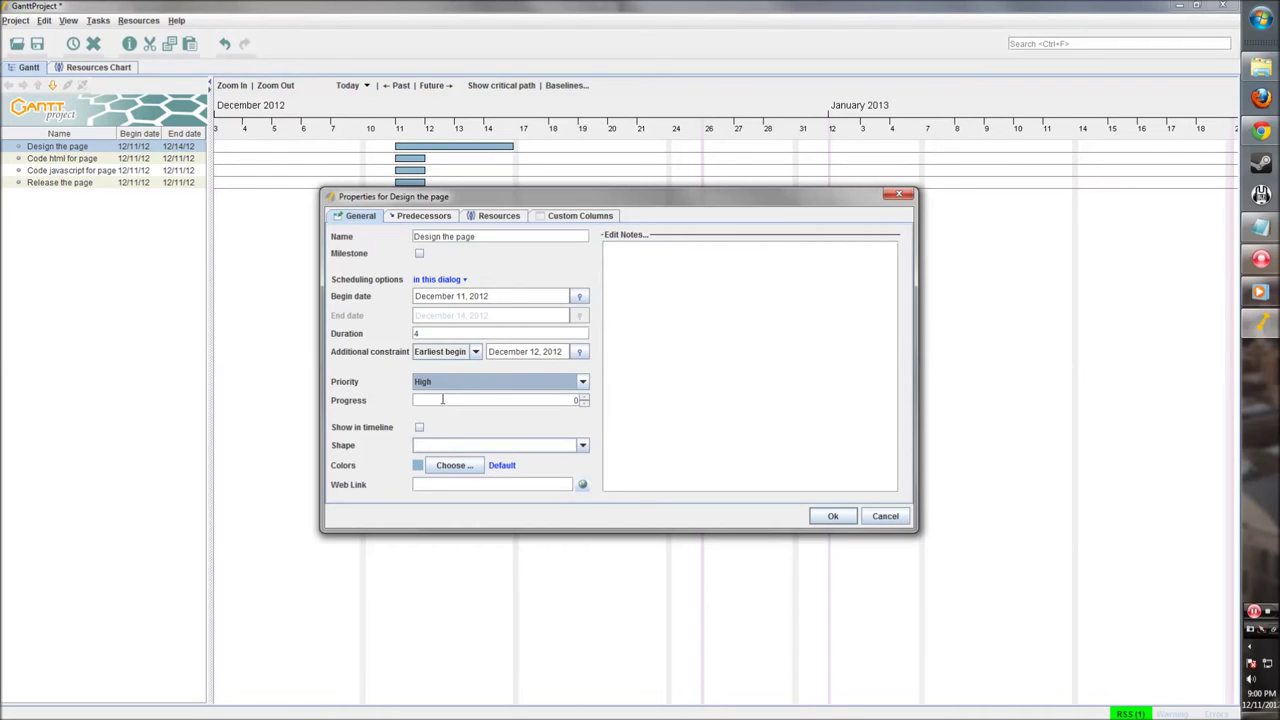
click(442, 381)
click(442, 424)
click(427, 446)
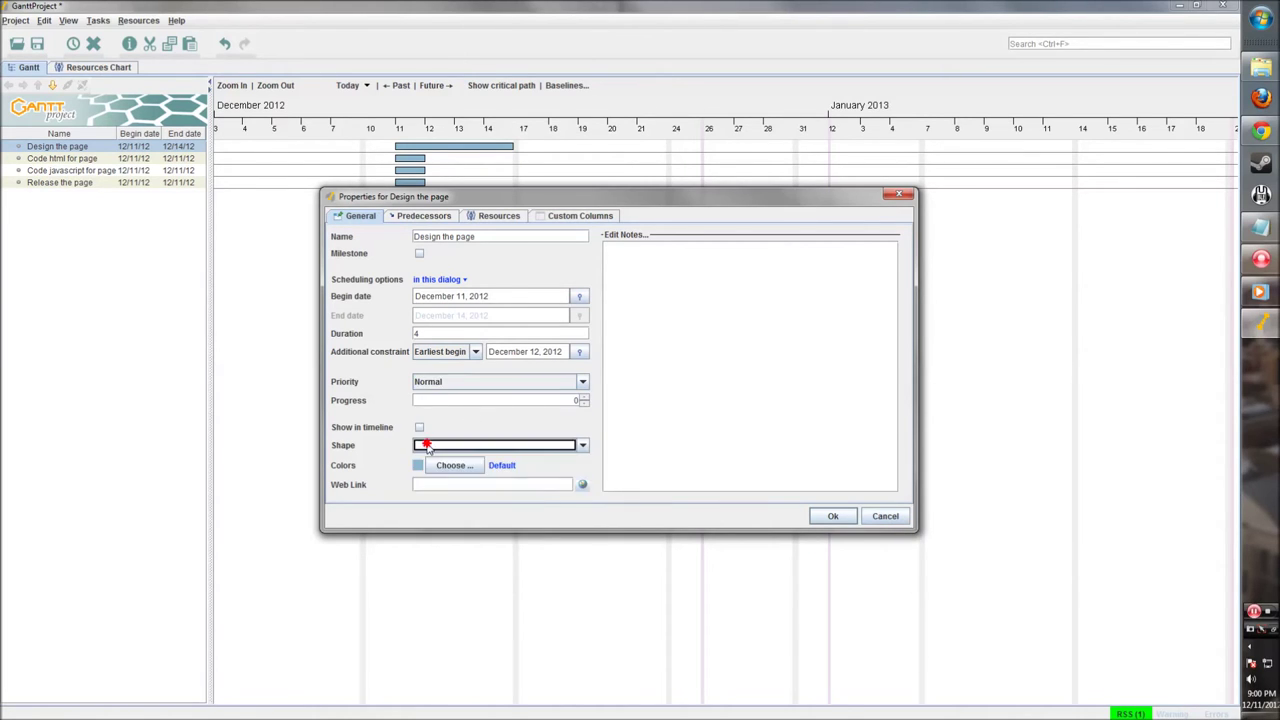
click(442, 467)
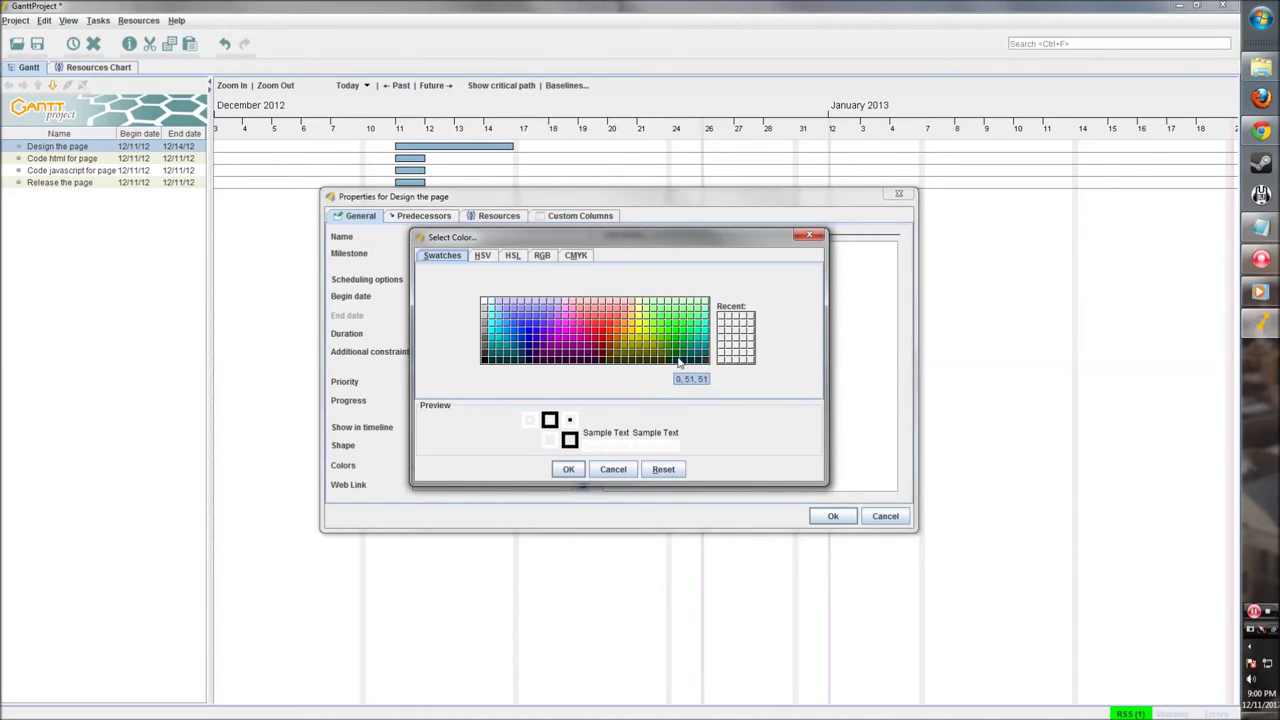
click(531, 348)
click(567, 468)
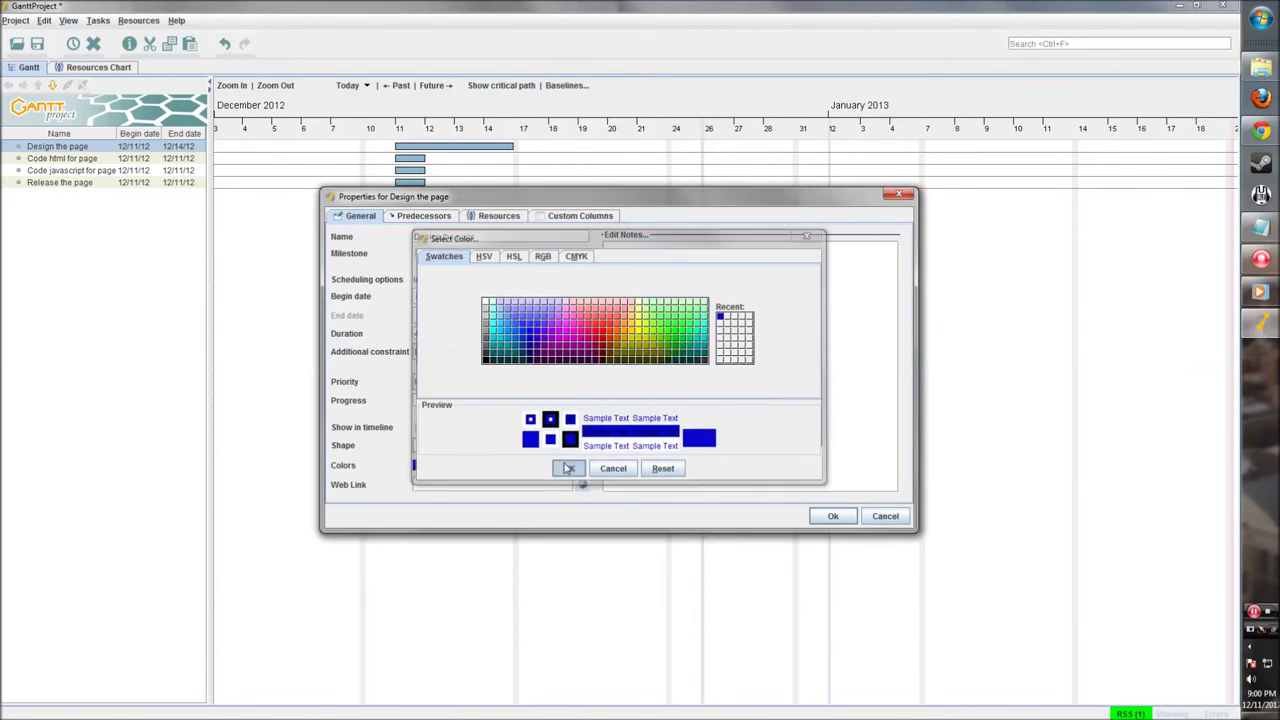
Save the task properties and move Design the page's start to 12 December.
click(438, 220)
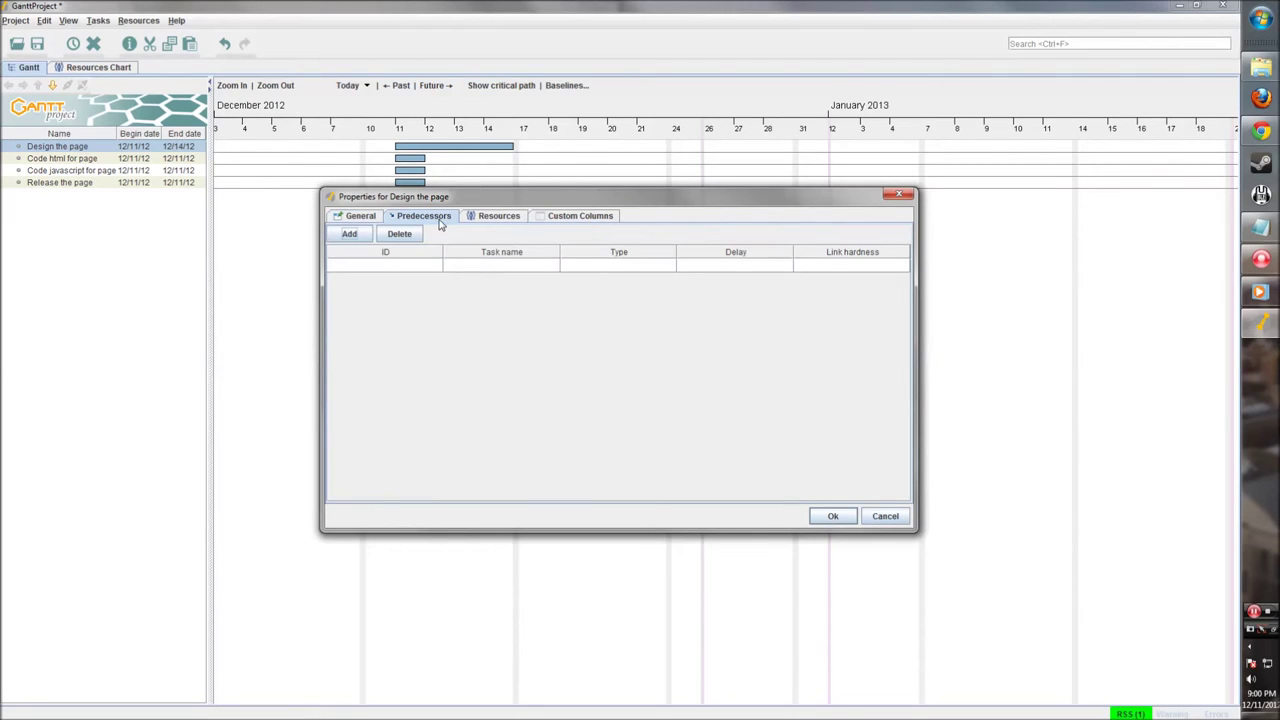
click(495, 220)
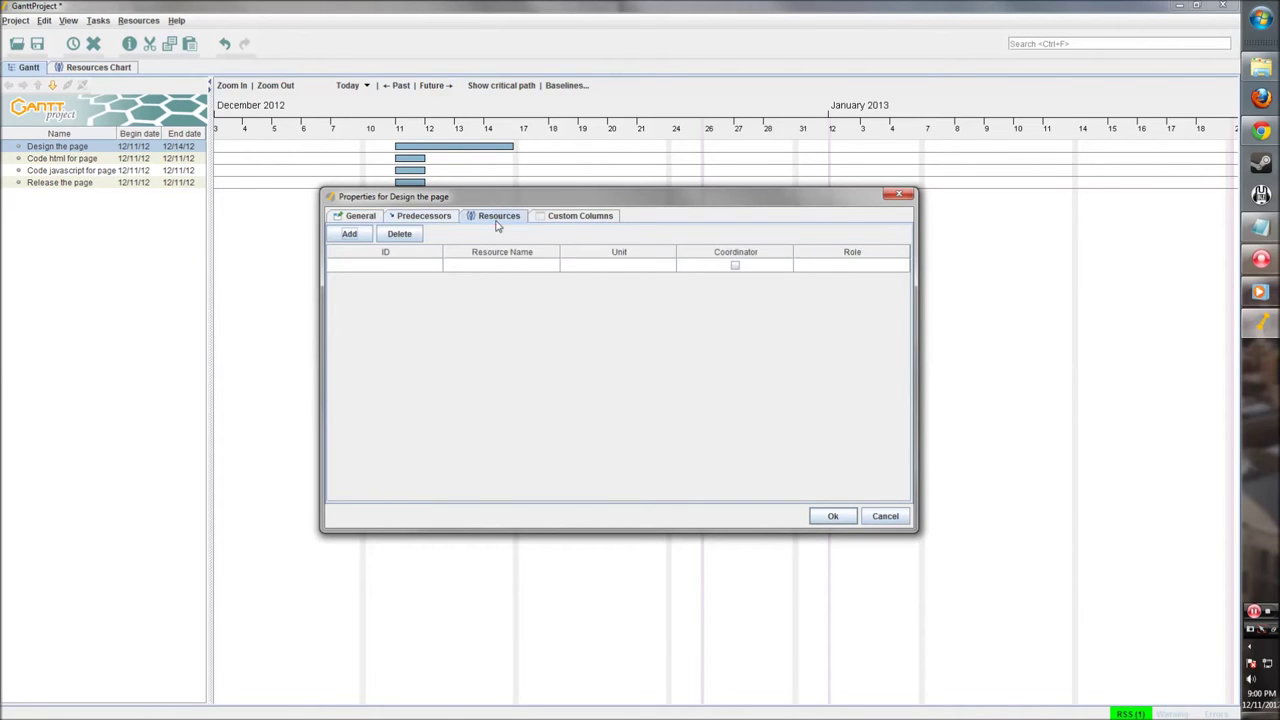
click(565, 218)
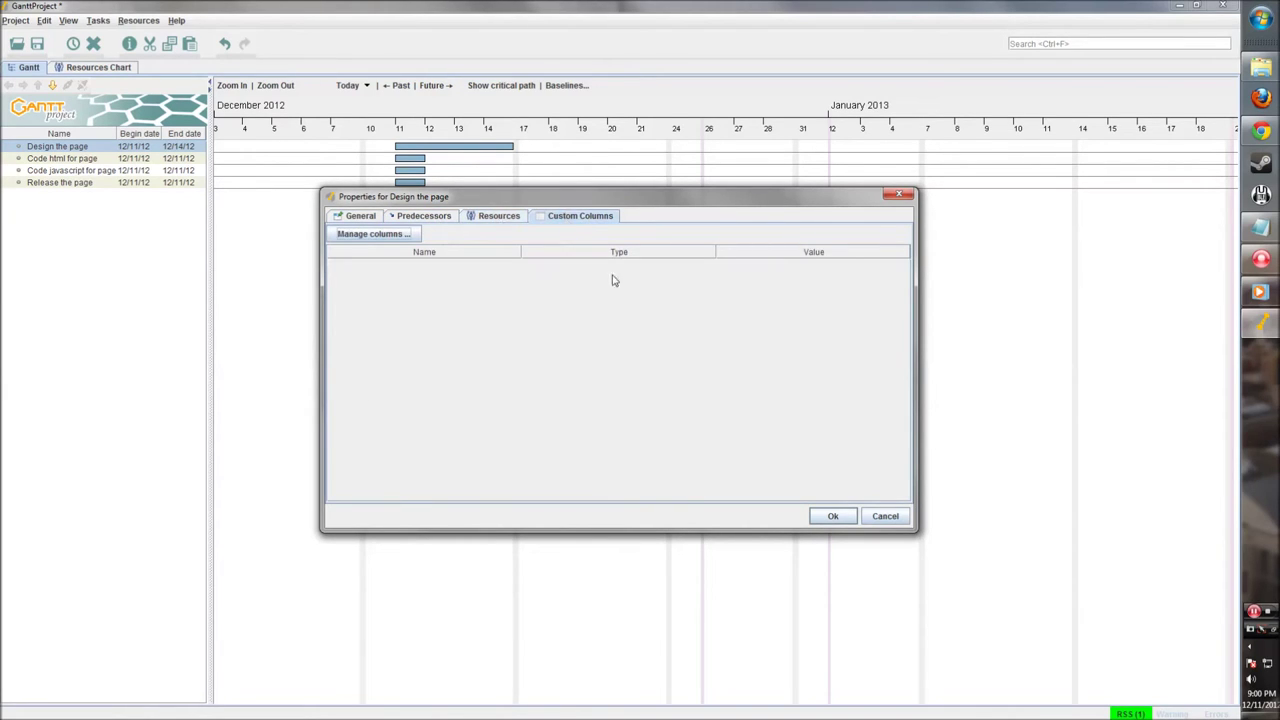
click(843, 522)
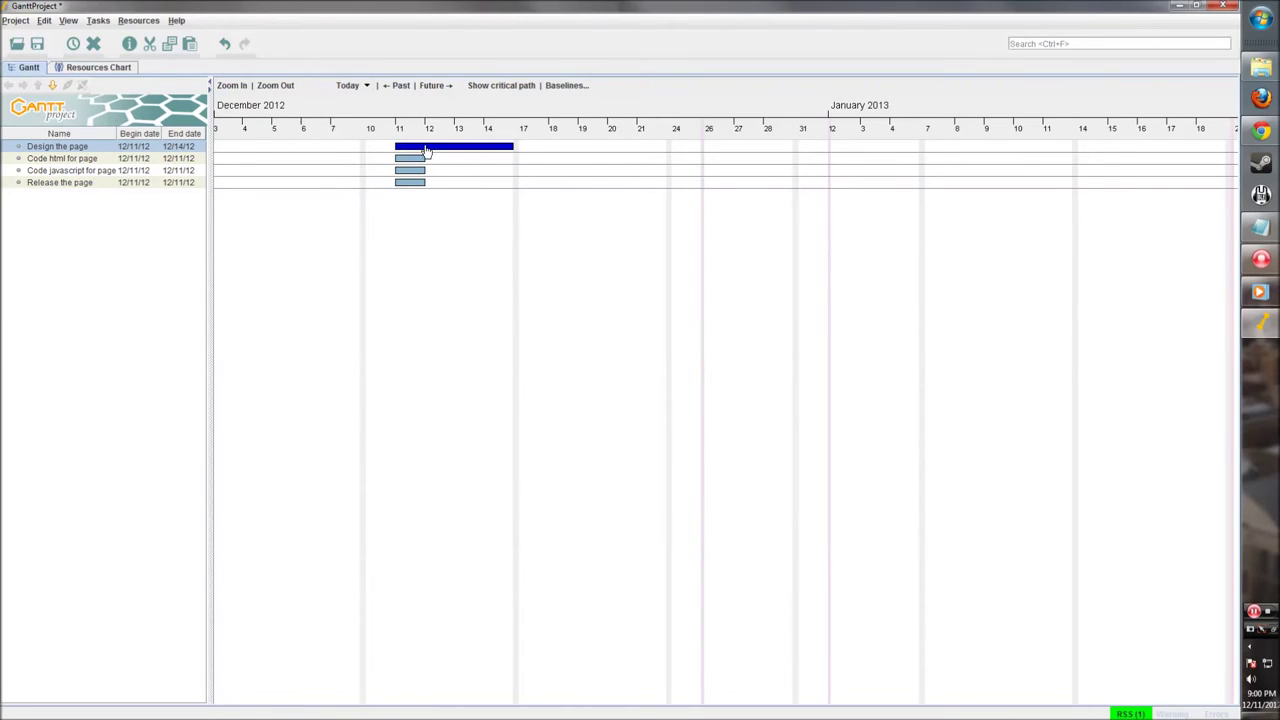
drag(394, 145, 425, 146)
Colour the Code html for page bar green instead of red.
double_click(405, 161)
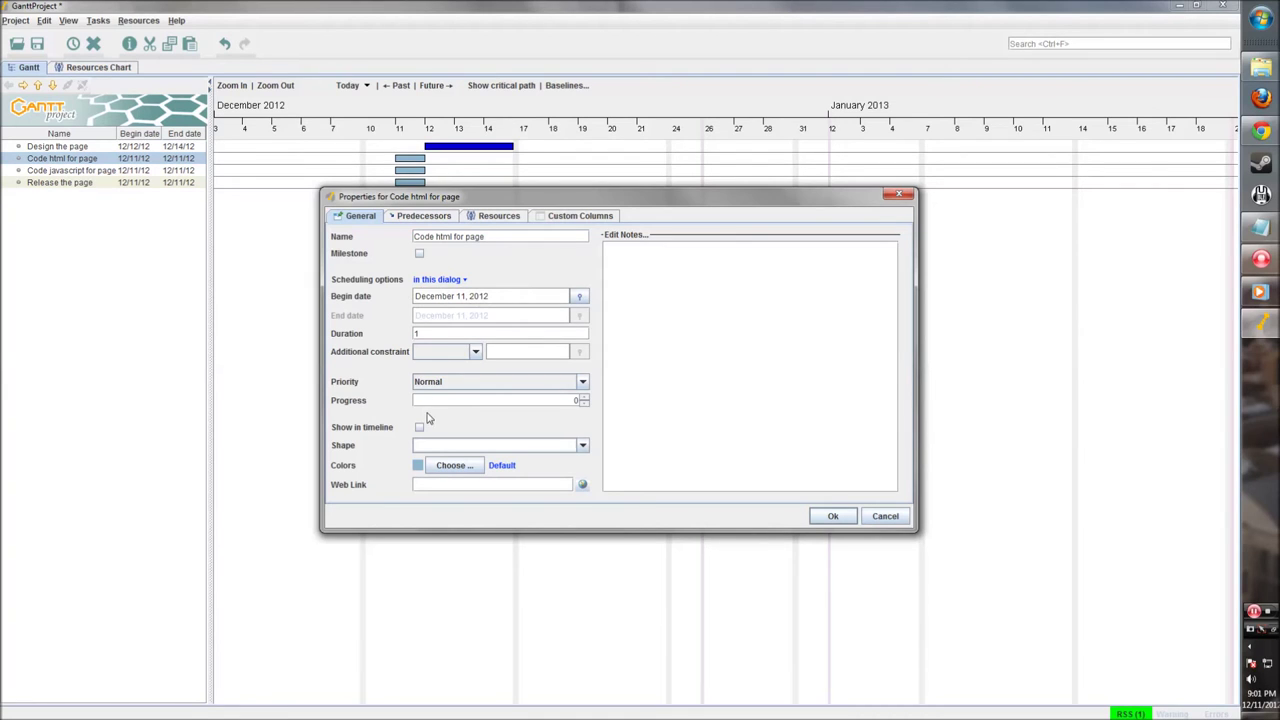
click(461, 468)
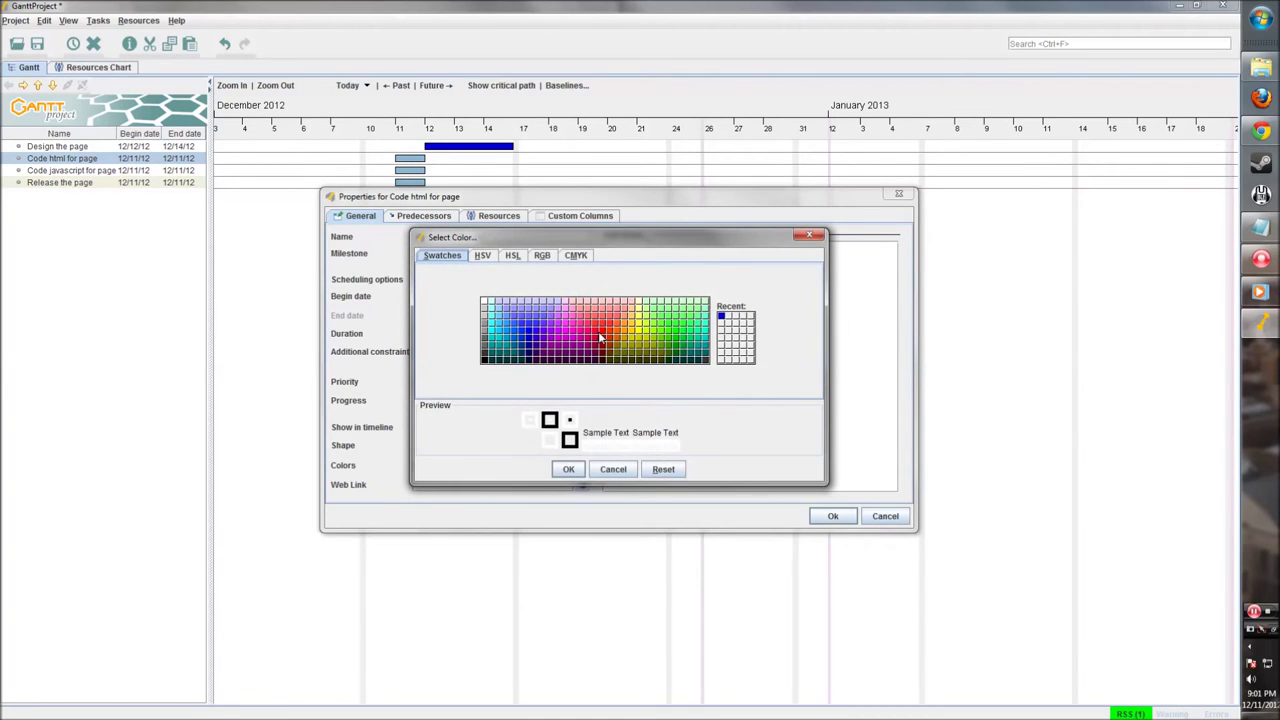
click(600, 338)
click(568, 469)
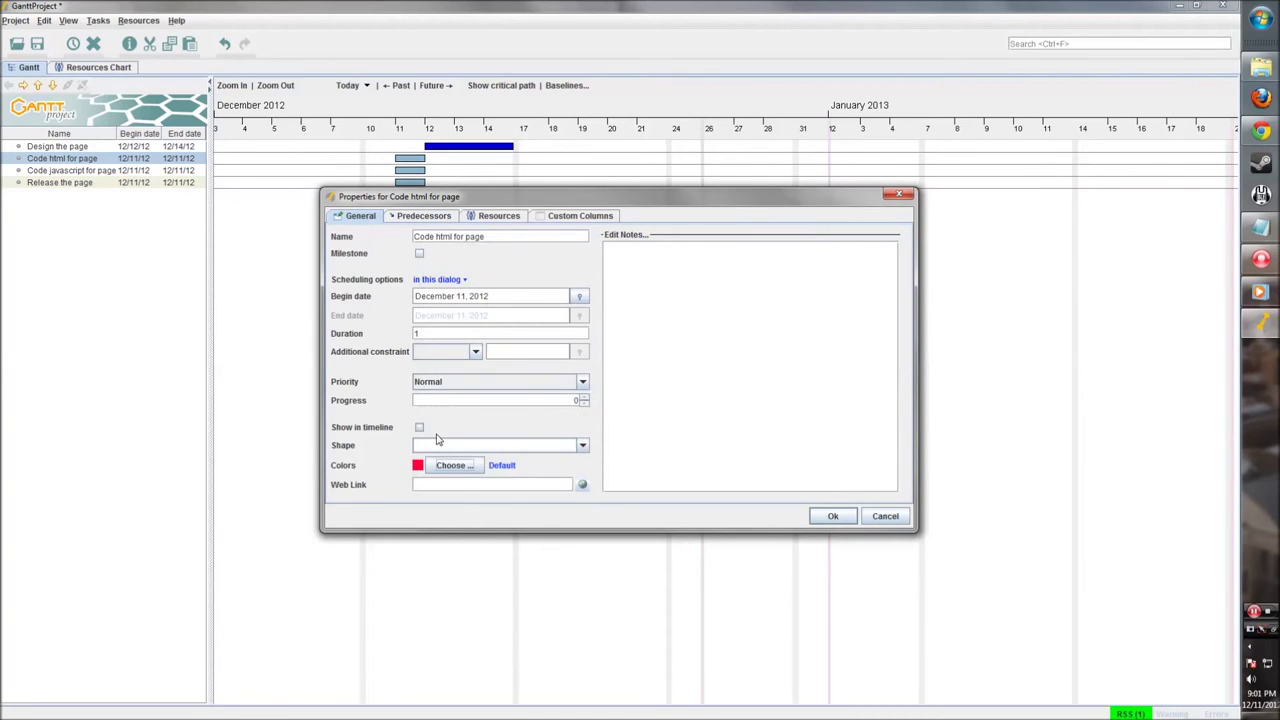
click(453, 465)
click(683, 346)
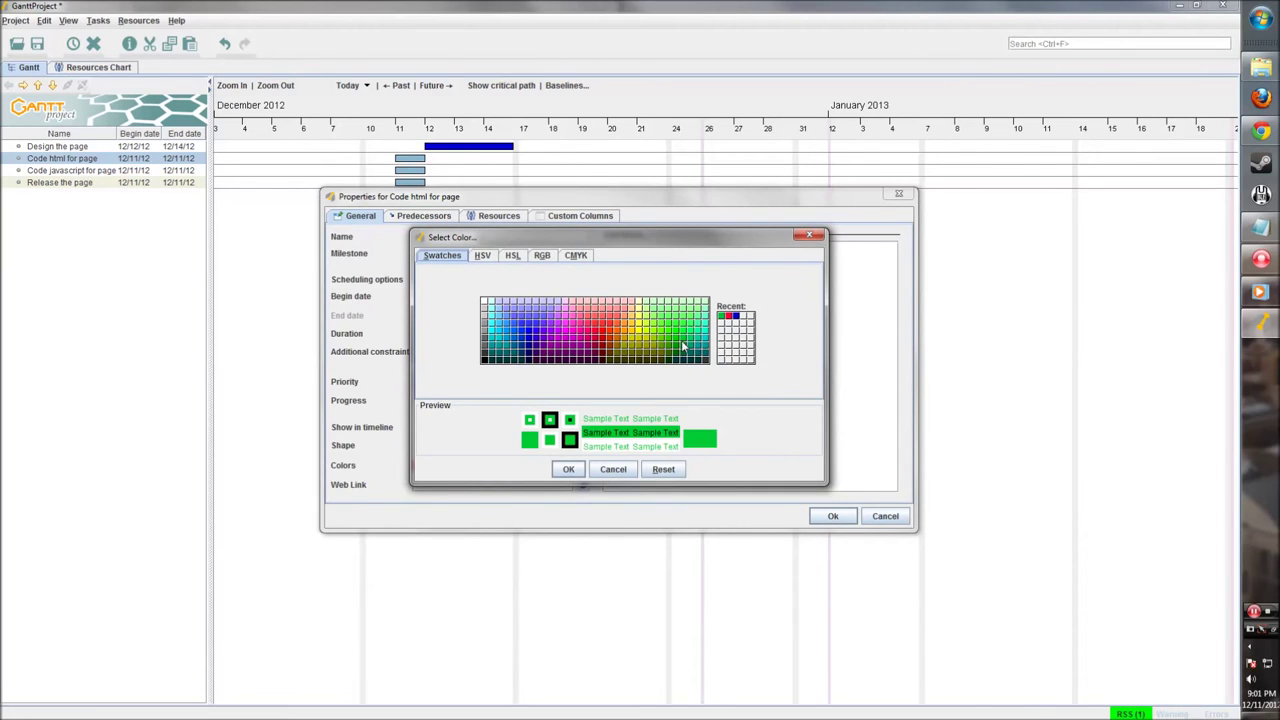
click(568, 469)
Link Code html for page finish-to-start after Design the page and stretch it to end 12/21/12.
click(410, 216)
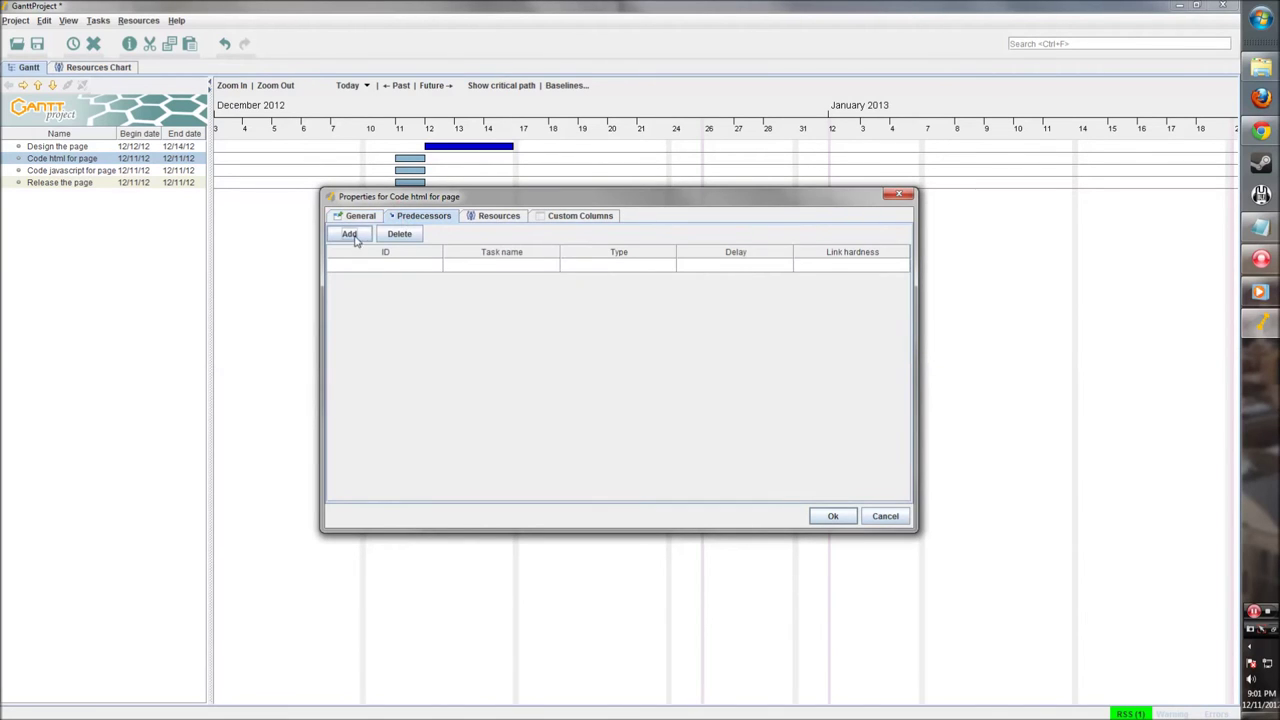
drag(450, 198, 473, 253)
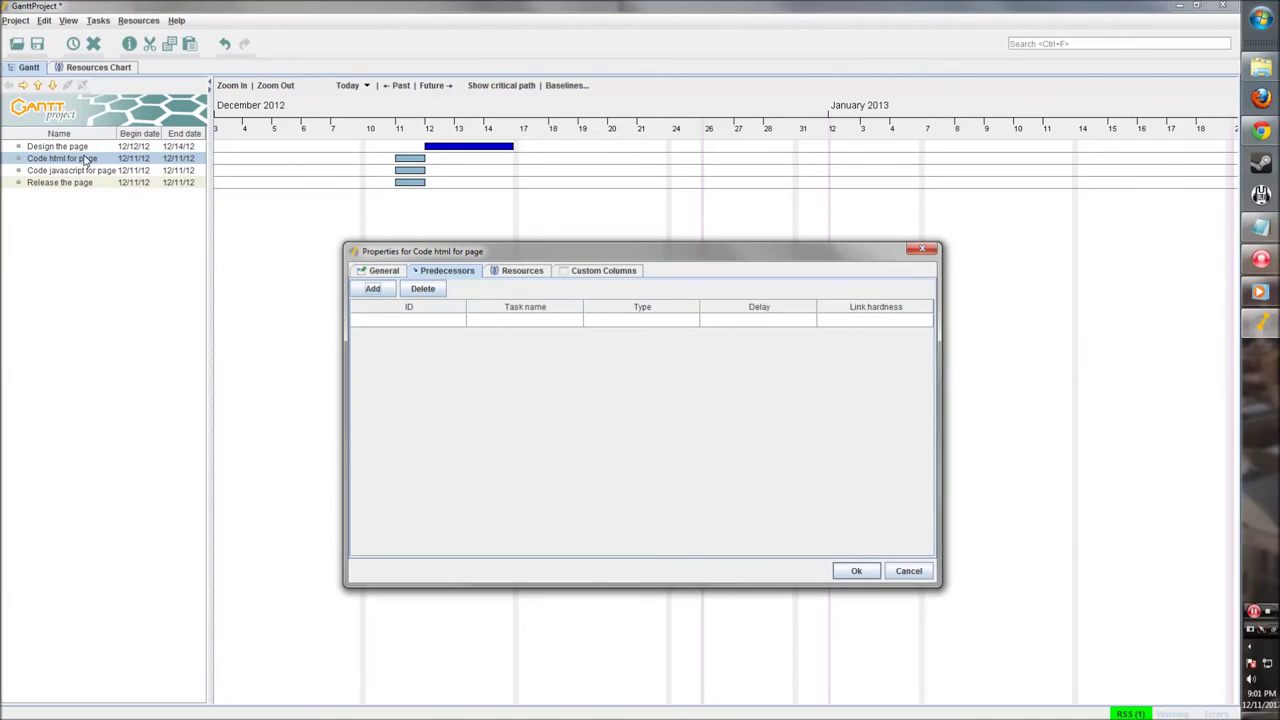
click(372, 288)
click(541, 319)
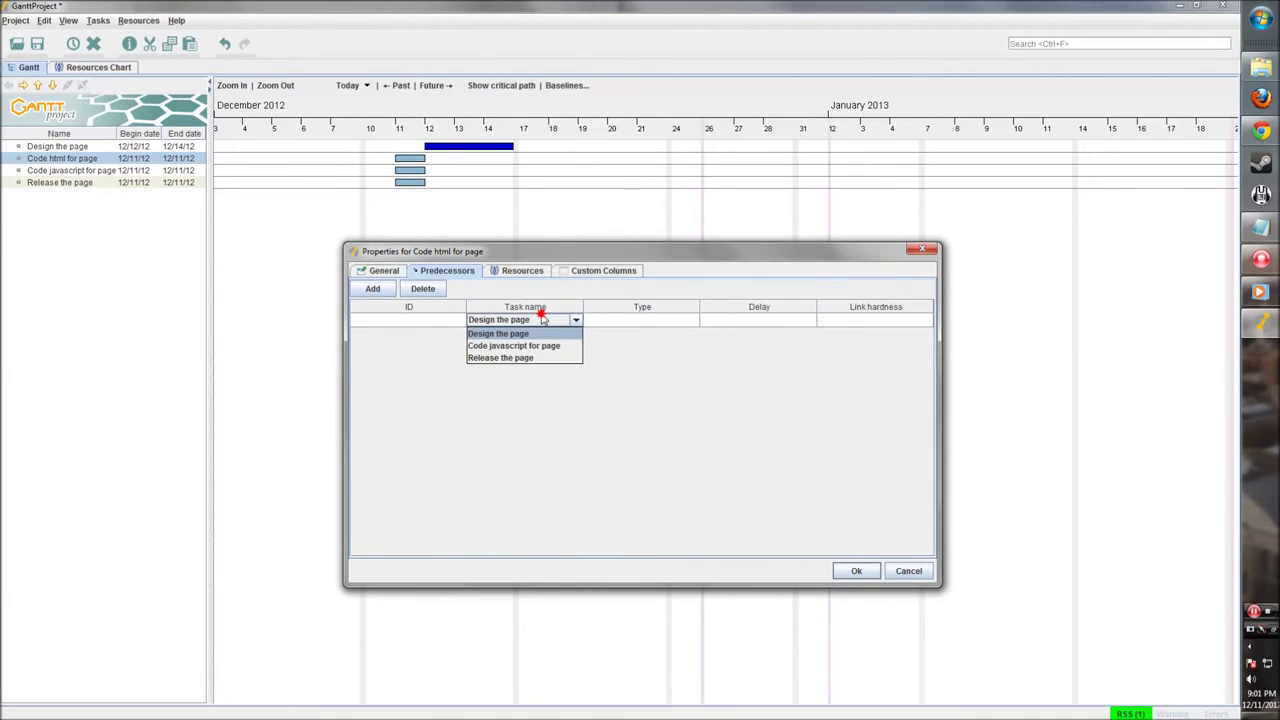
click(514, 336)
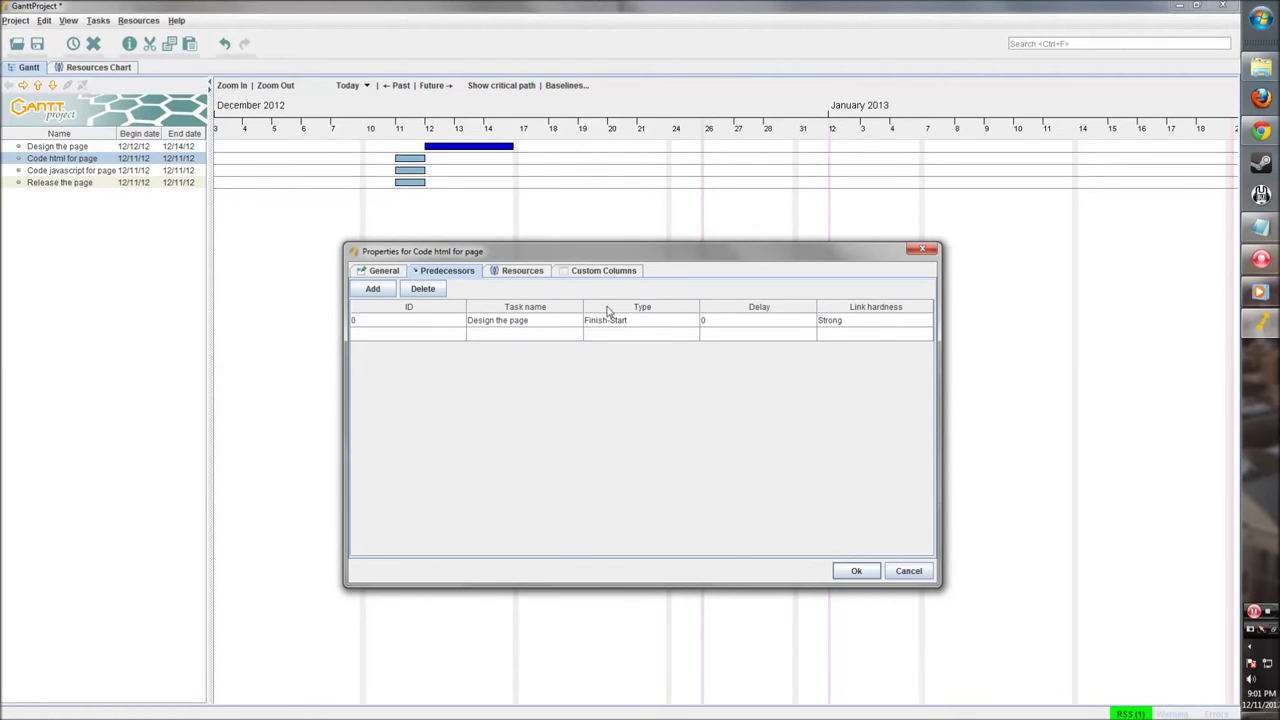
click(856, 570)
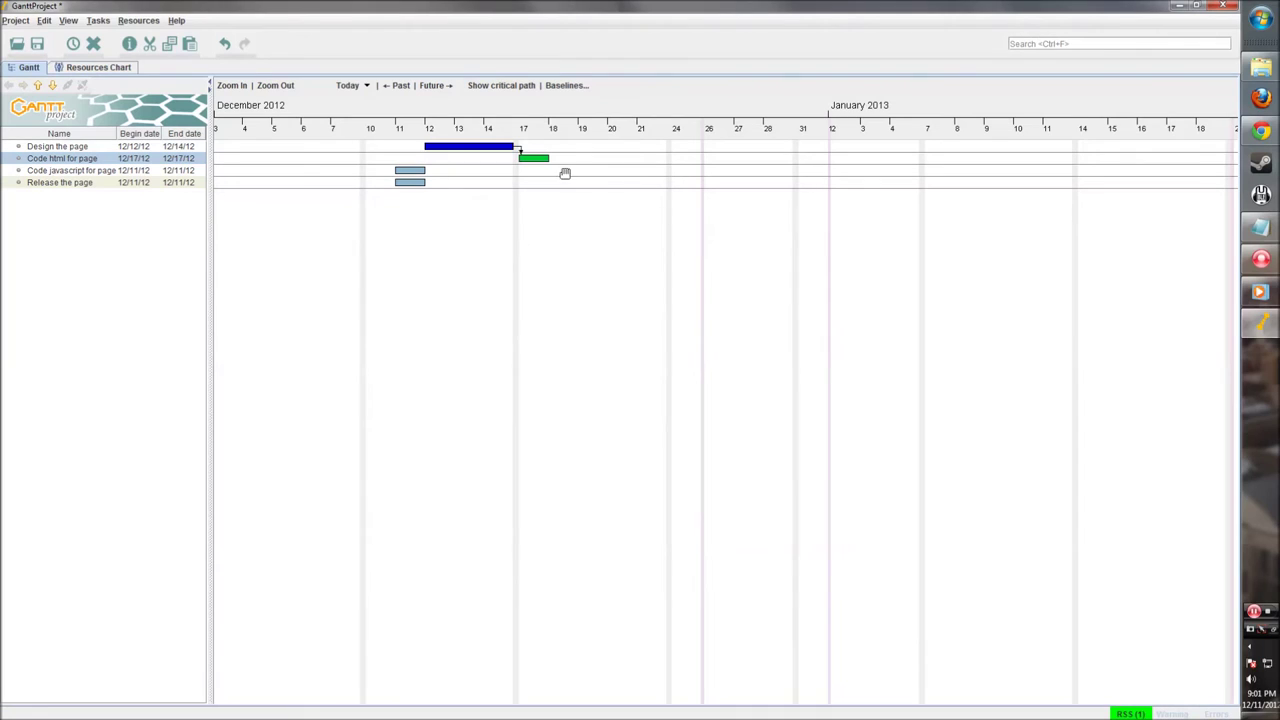
drag(549, 159, 666, 159)
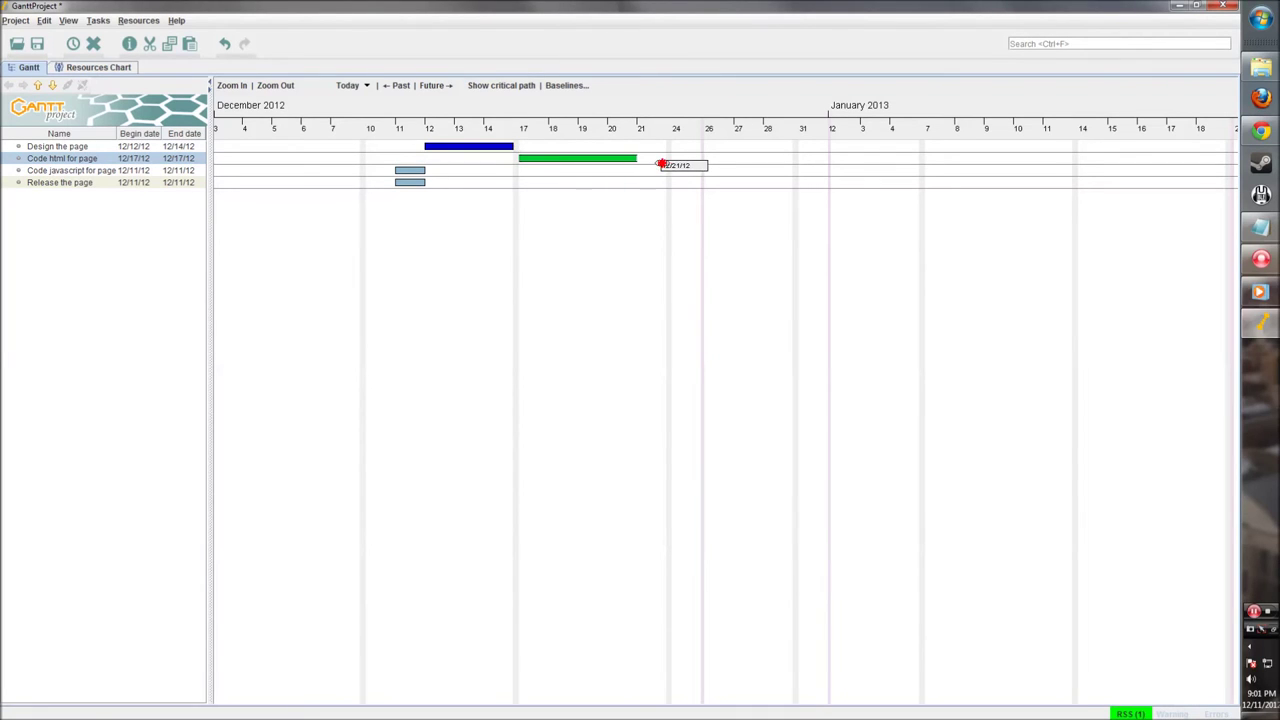
Make the Code javascript for page bar green after browsing the colour models.
double_click(410, 170)
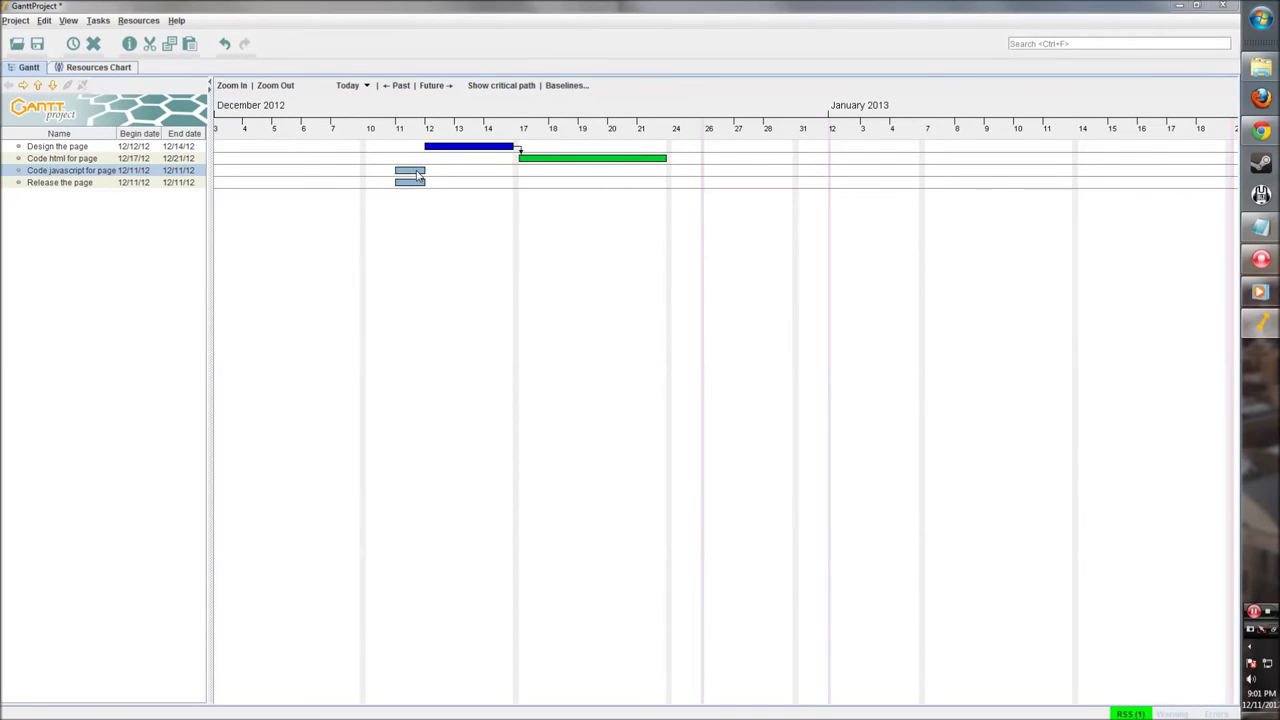
click(454, 465)
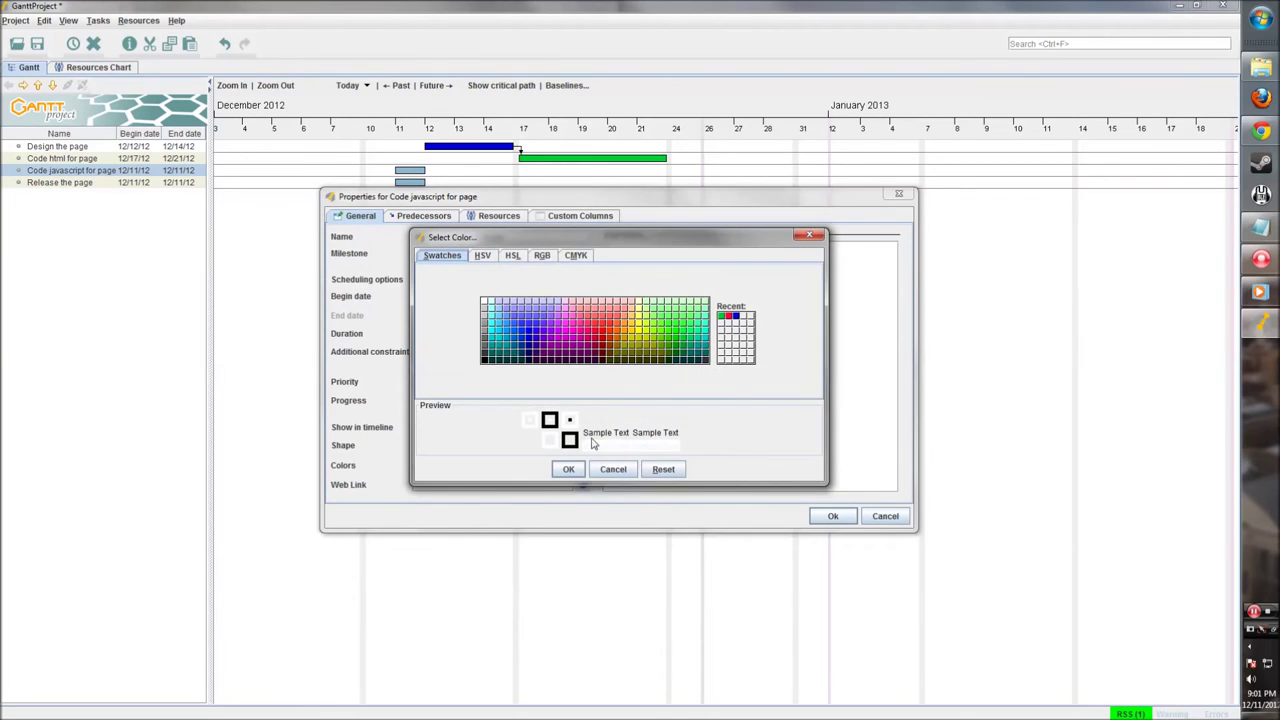
click(482, 255)
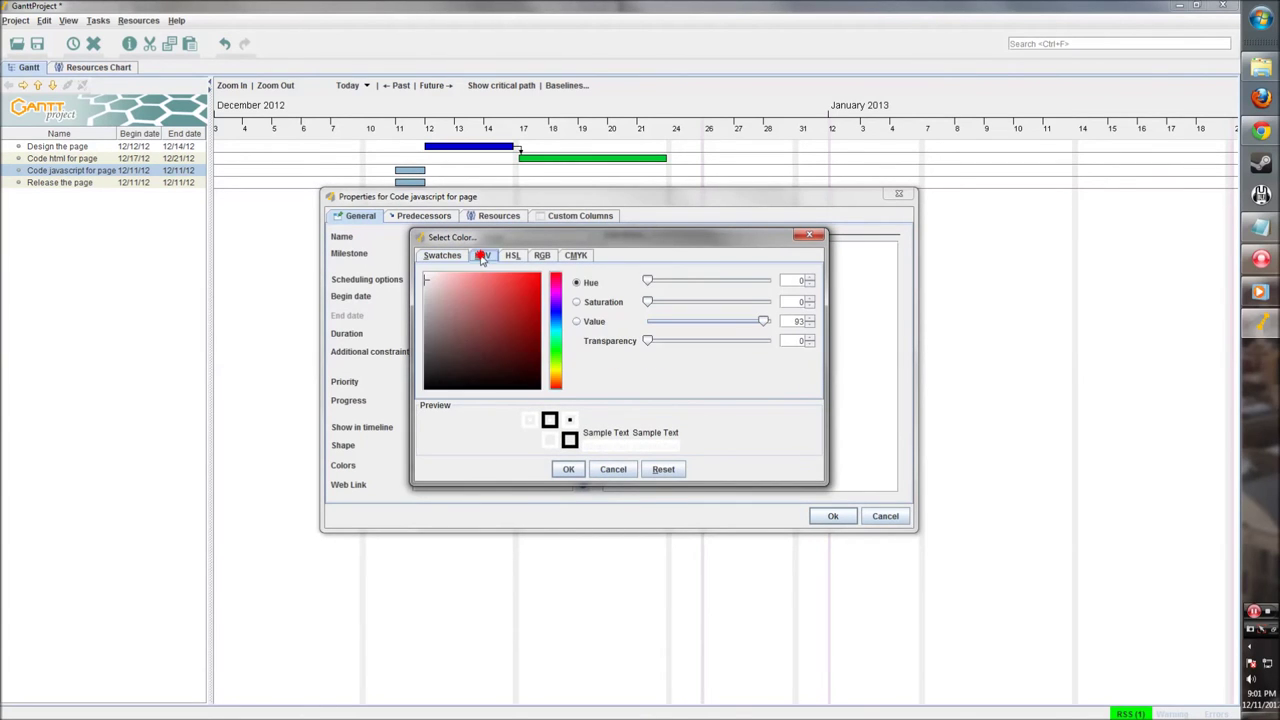
click(541, 255)
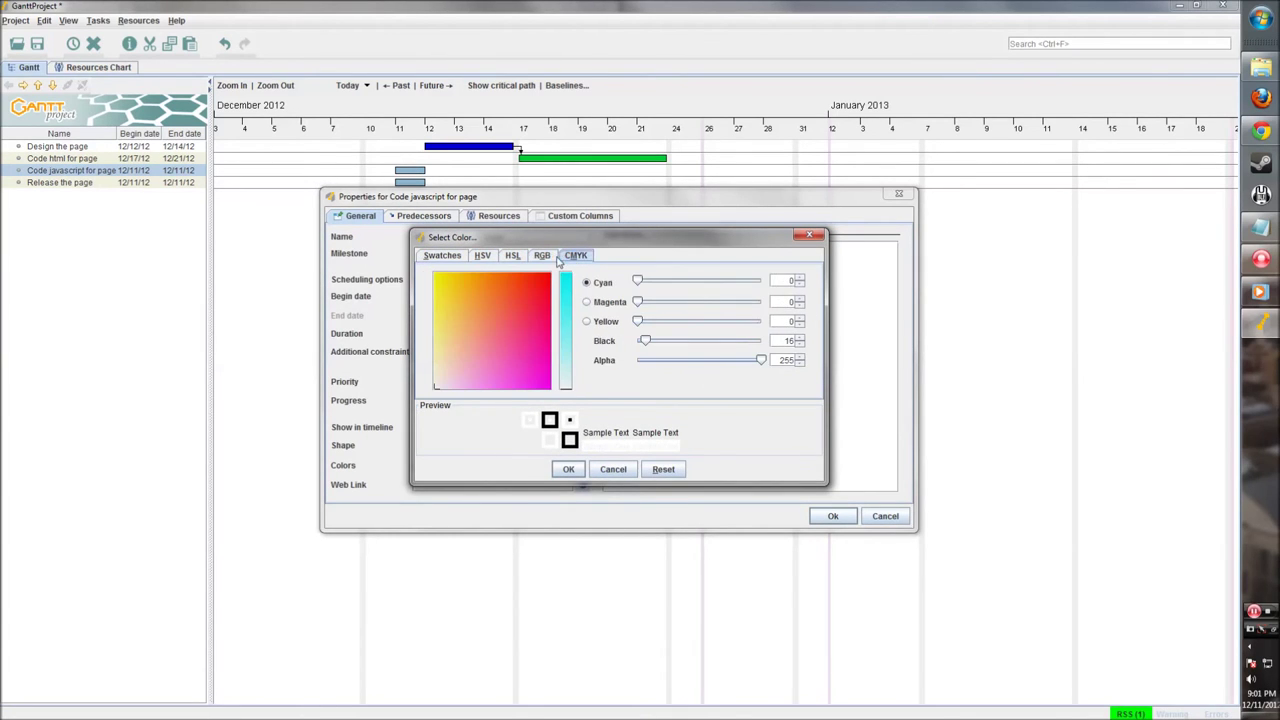
click(483, 256)
click(541, 256)
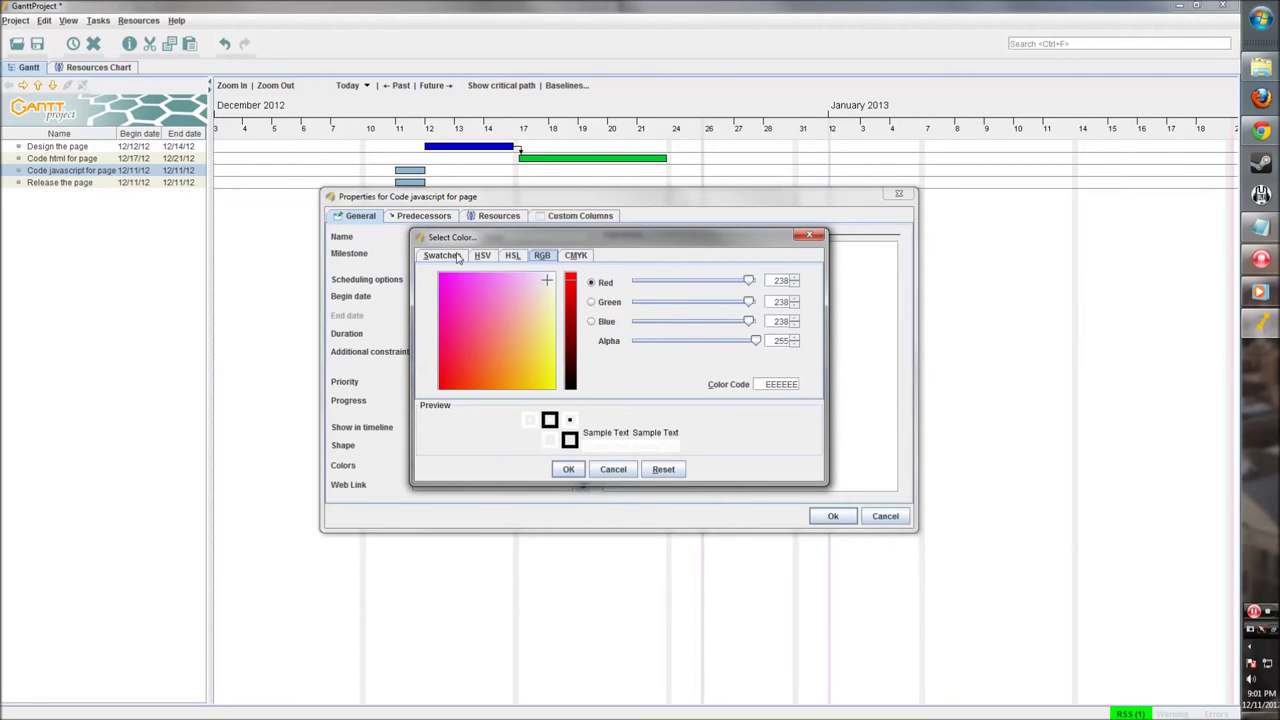
click(575, 256)
click(481, 257)
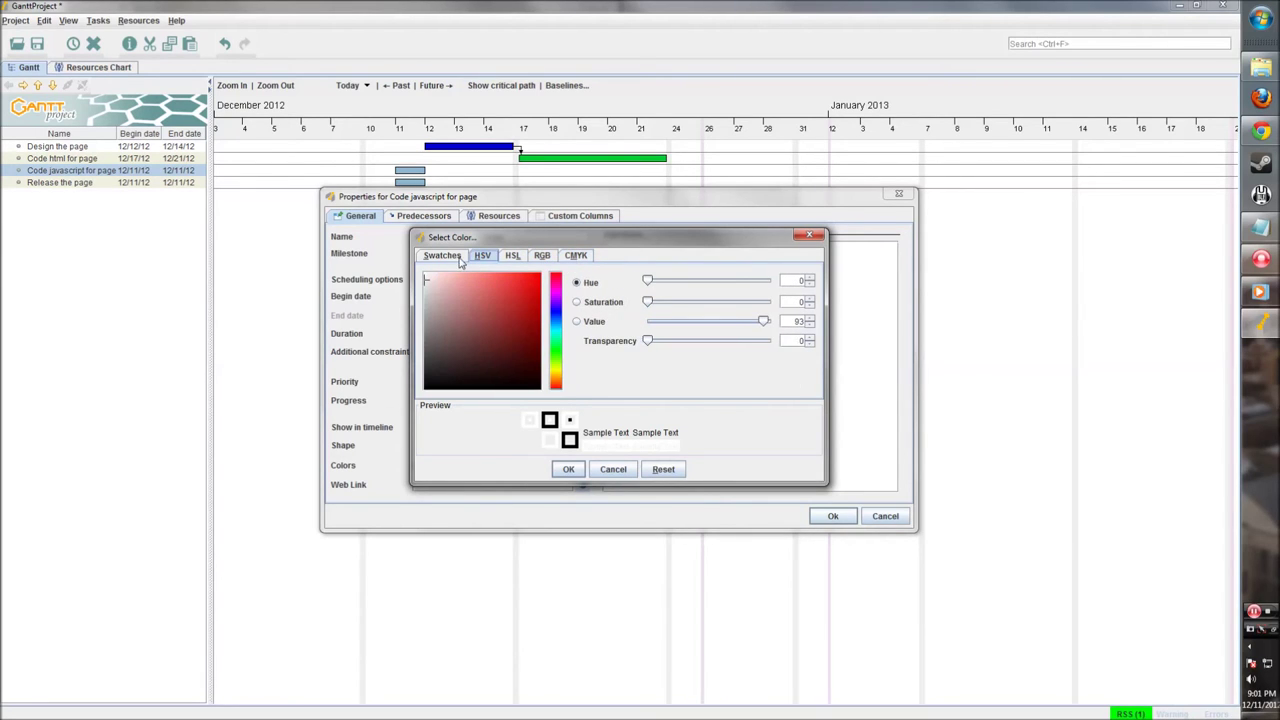
click(512, 256)
click(442, 256)
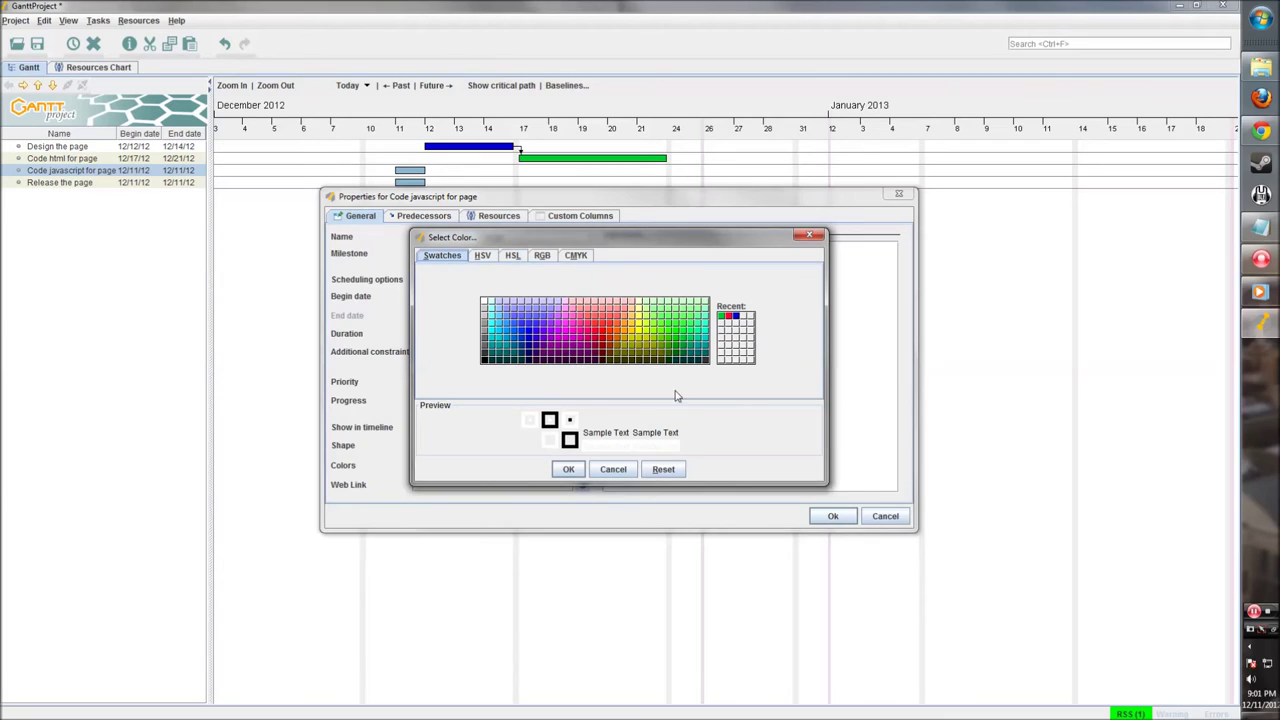
click(684, 352)
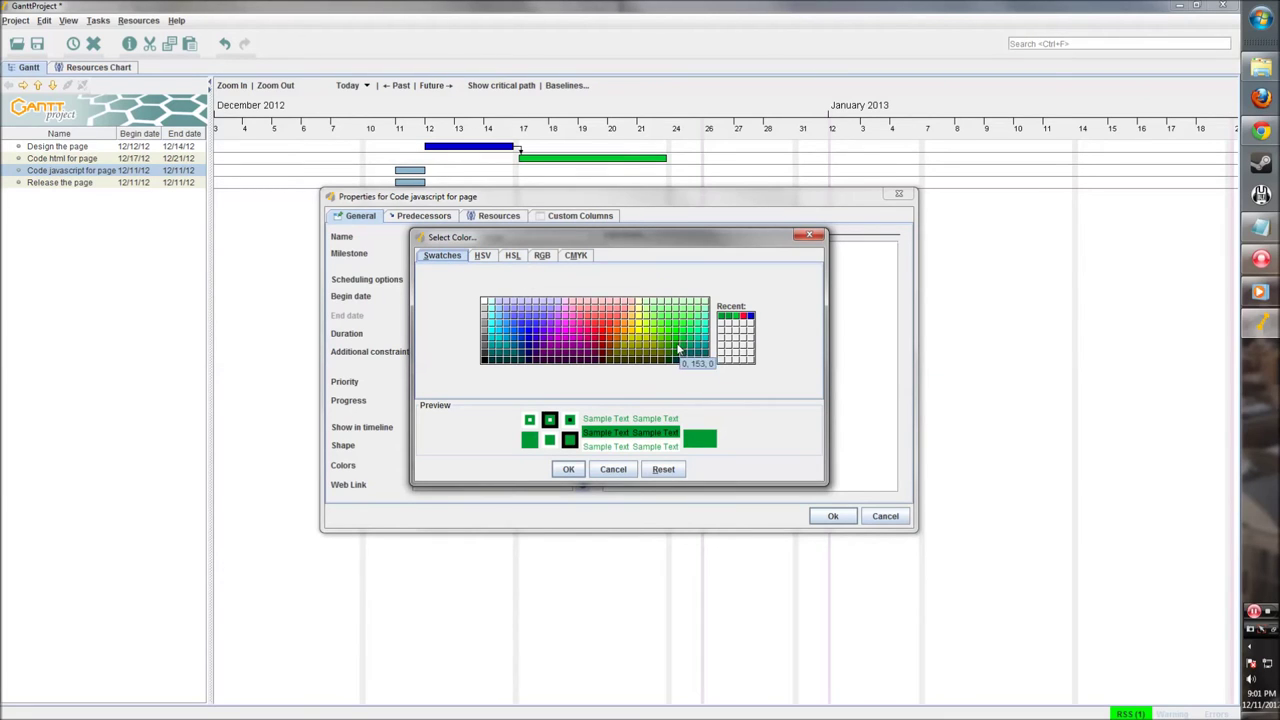
click(568, 469)
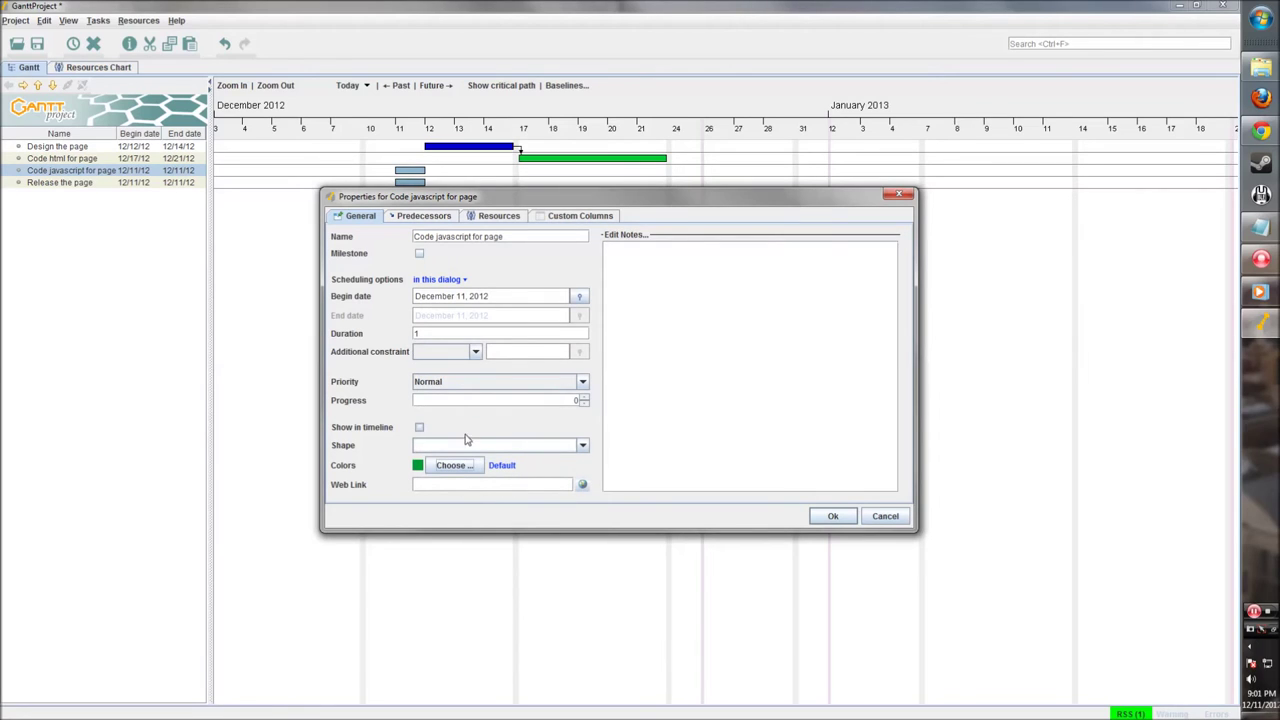
Try adding Design the page as a predecessor, then remove the unwanted predecessor rows.
click(444, 218)
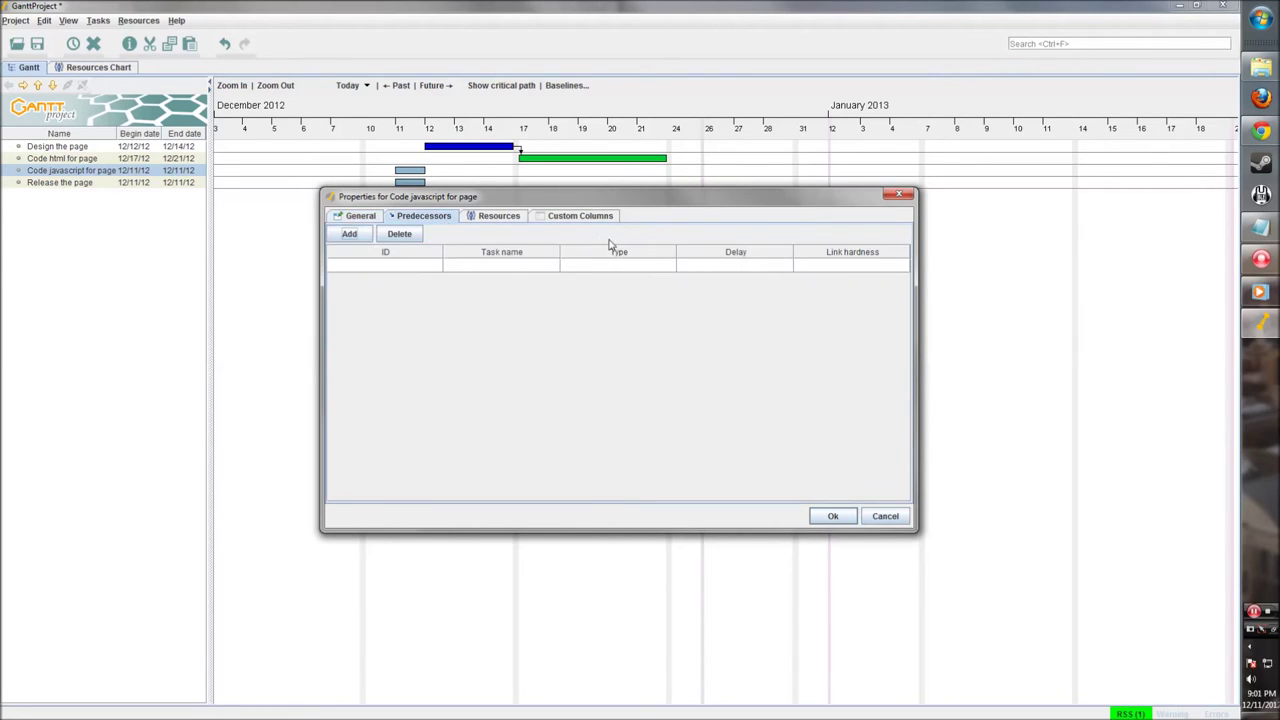
click(349, 233)
click(504, 275)
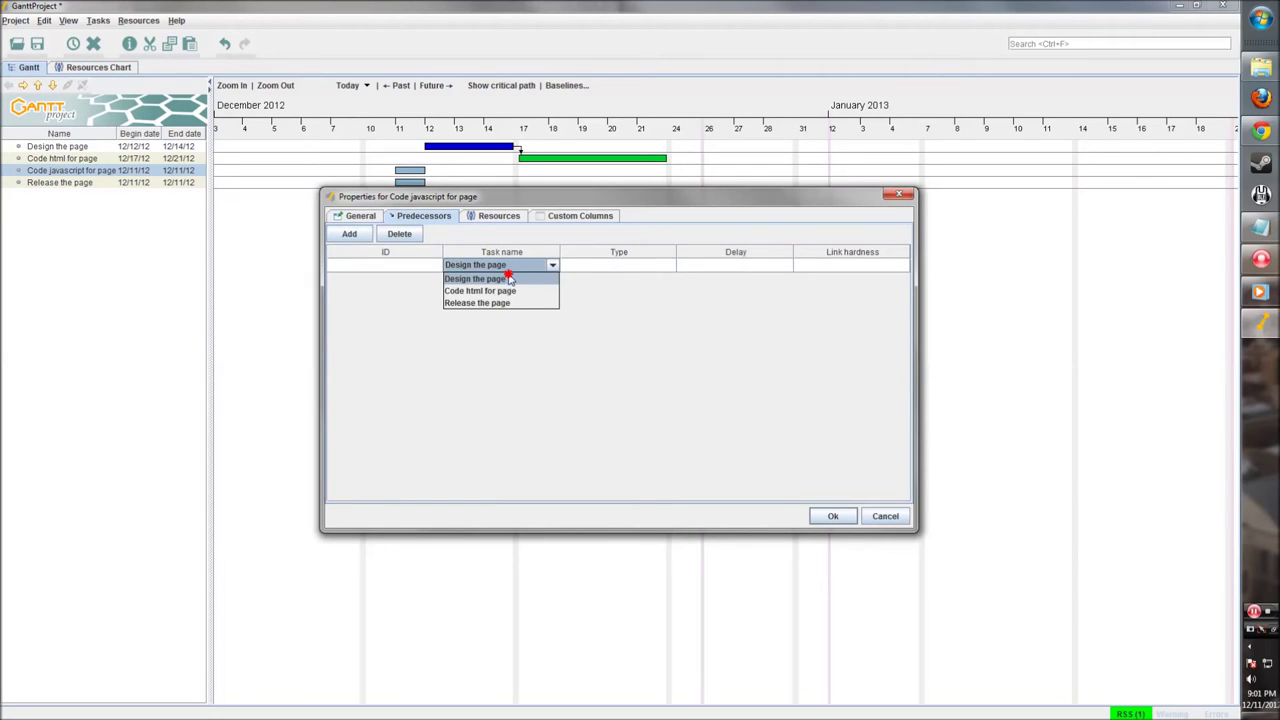
click(518, 274)
click(552, 279)
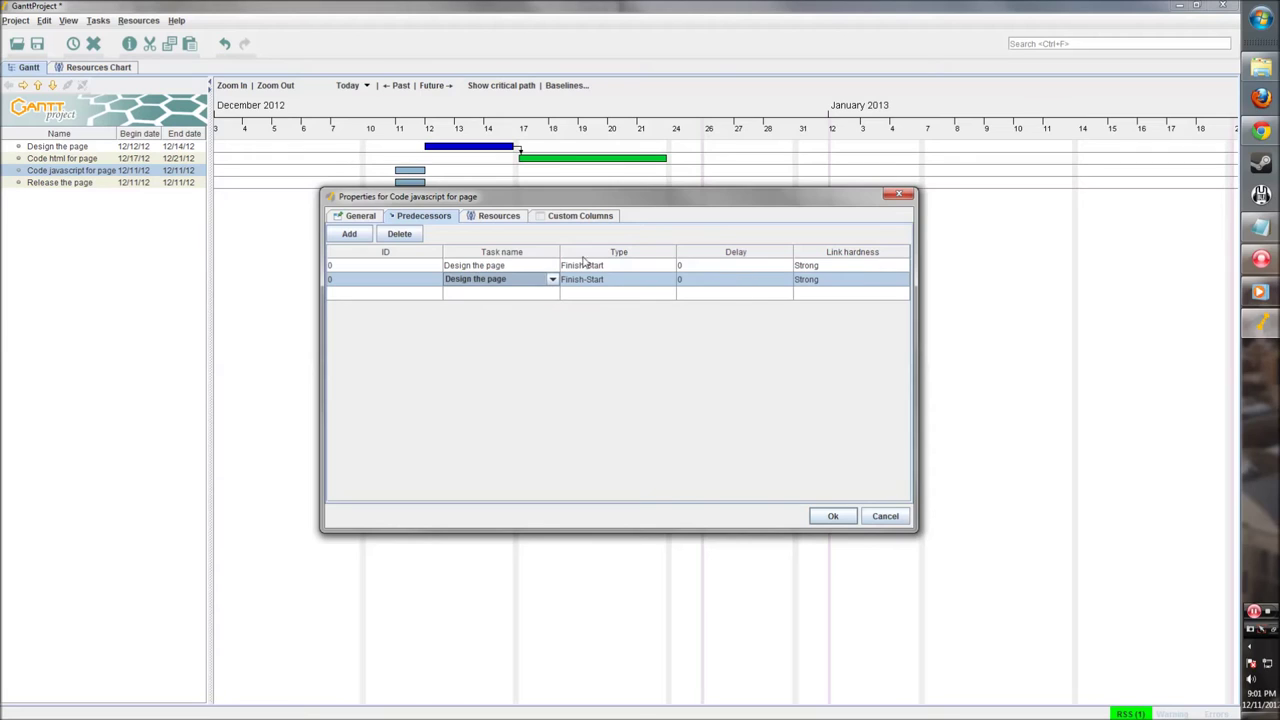
click(399, 233)
click(352, 234)
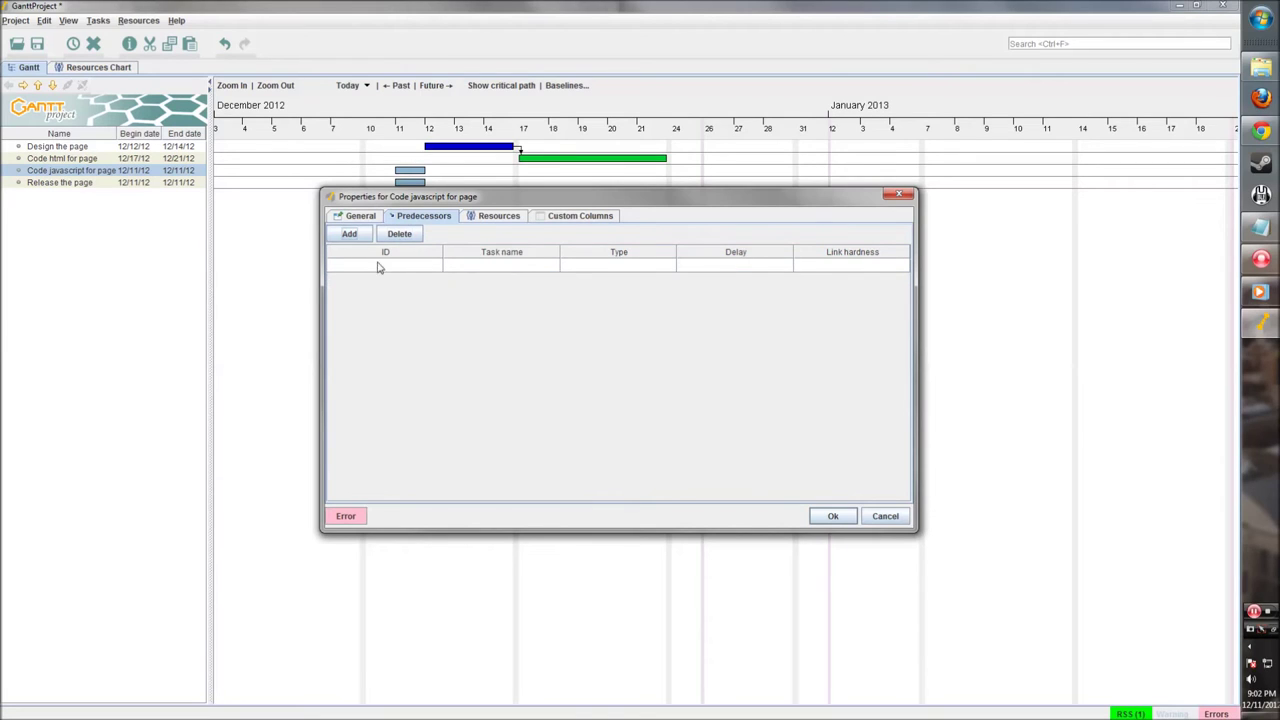
click(407, 267)
click(349, 234)
click(488, 217)
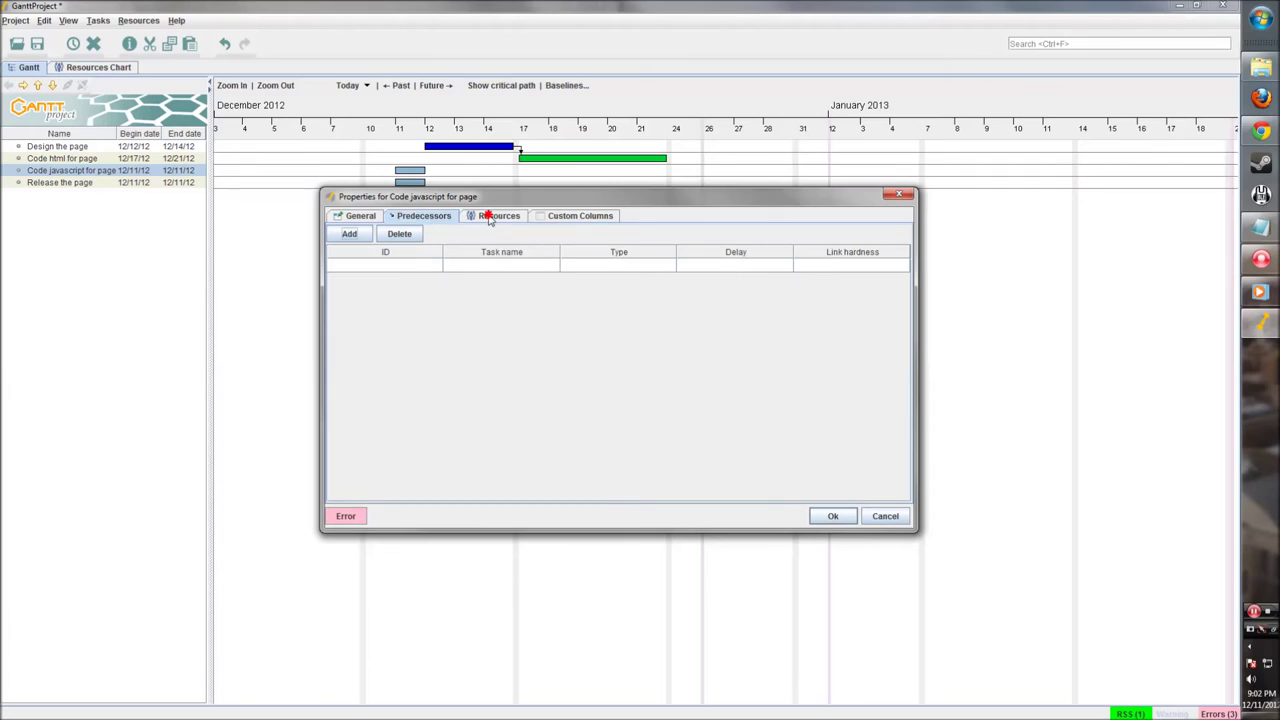
click(832, 516)
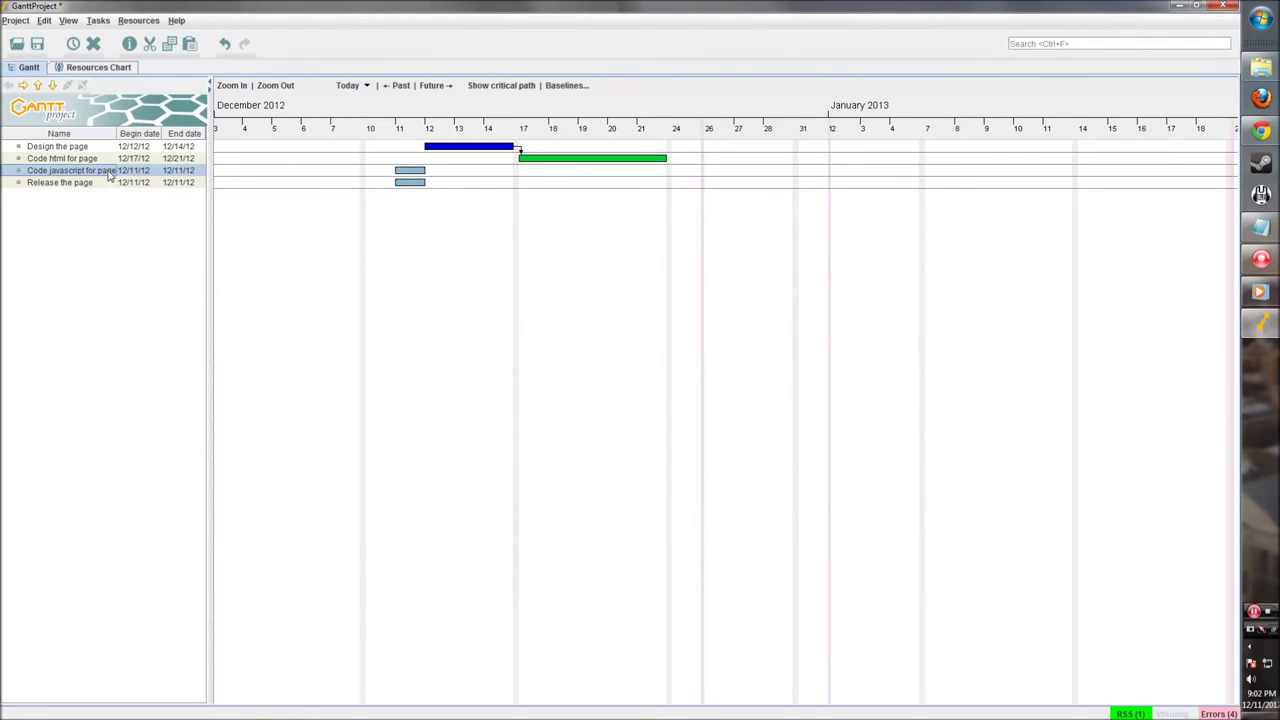
Link Code javascript for page after Design the page and extend it to end 12/21/12.
click(413, 173)
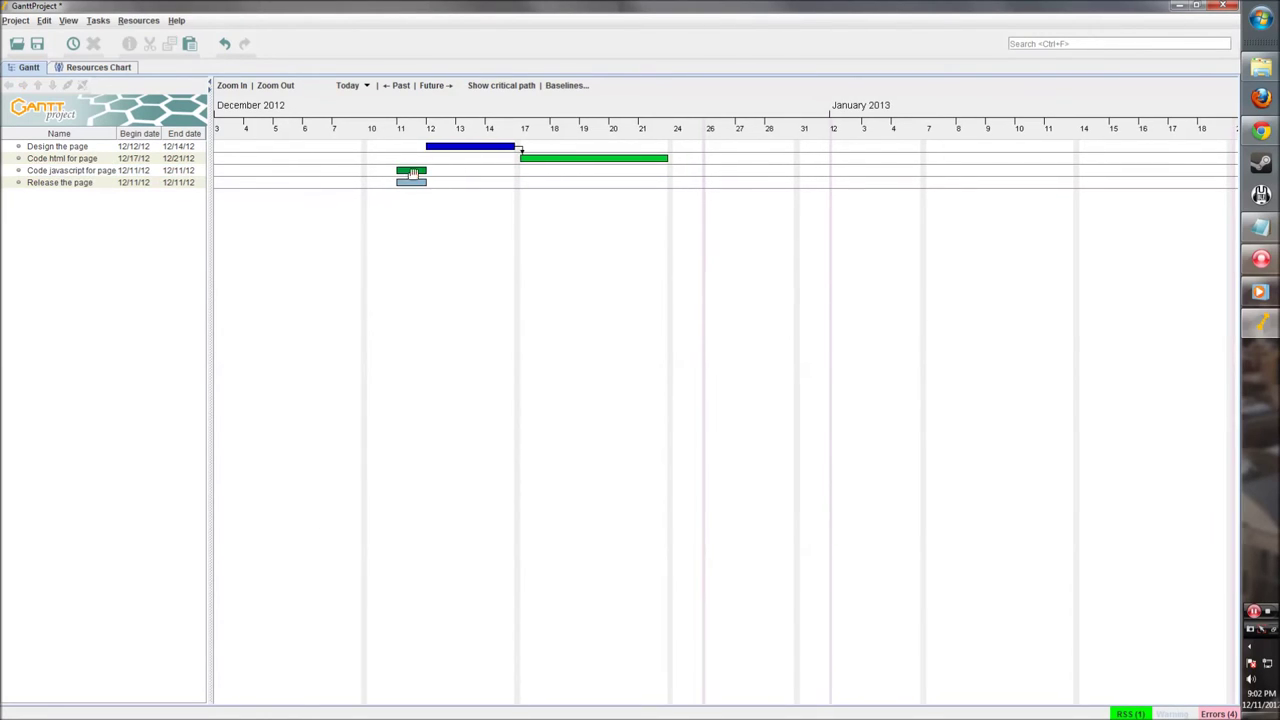
double_click(413, 173)
click(423, 216)
click(349, 234)
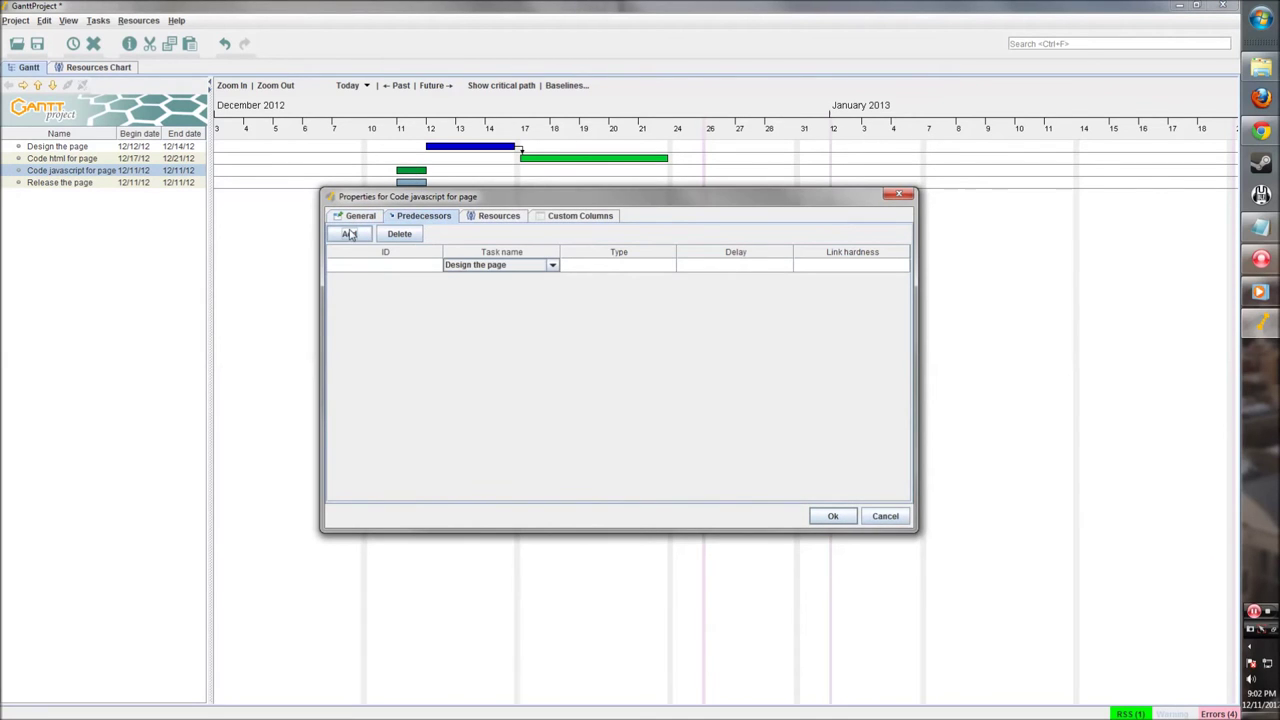
click(500, 265)
click(505, 279)
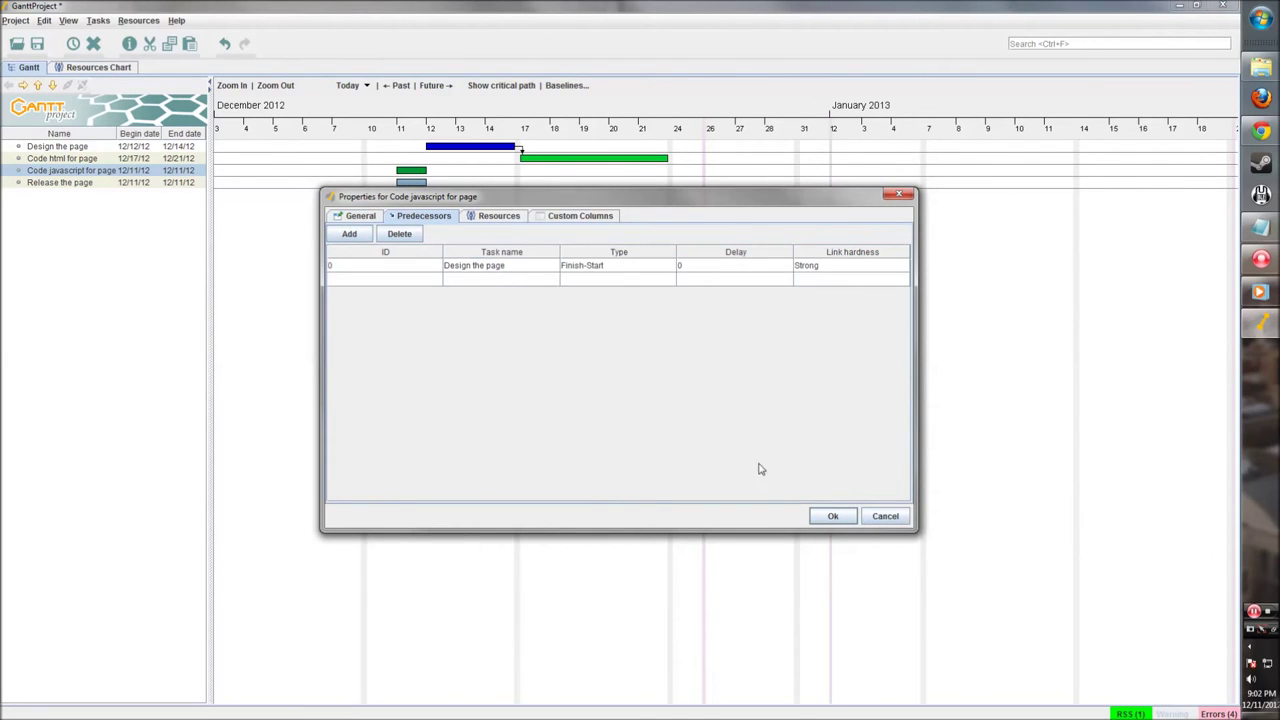
click(830, 515)
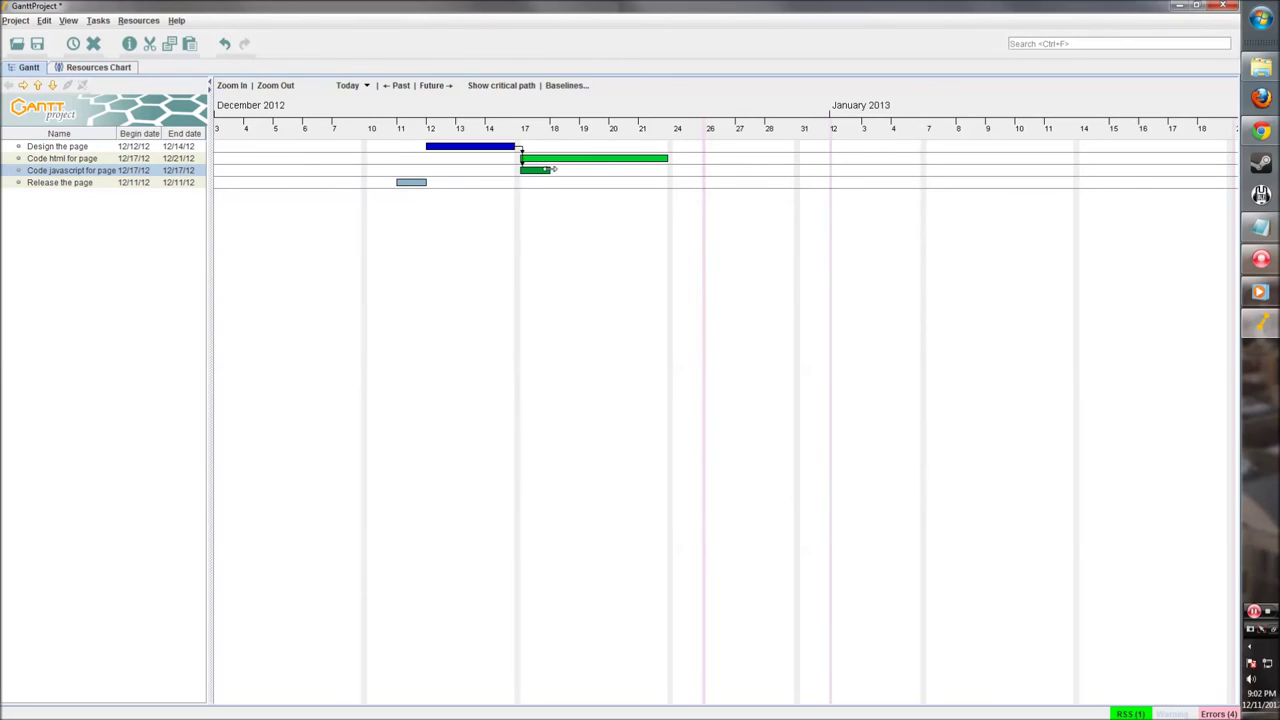
drag(550, 170, 668, 177)
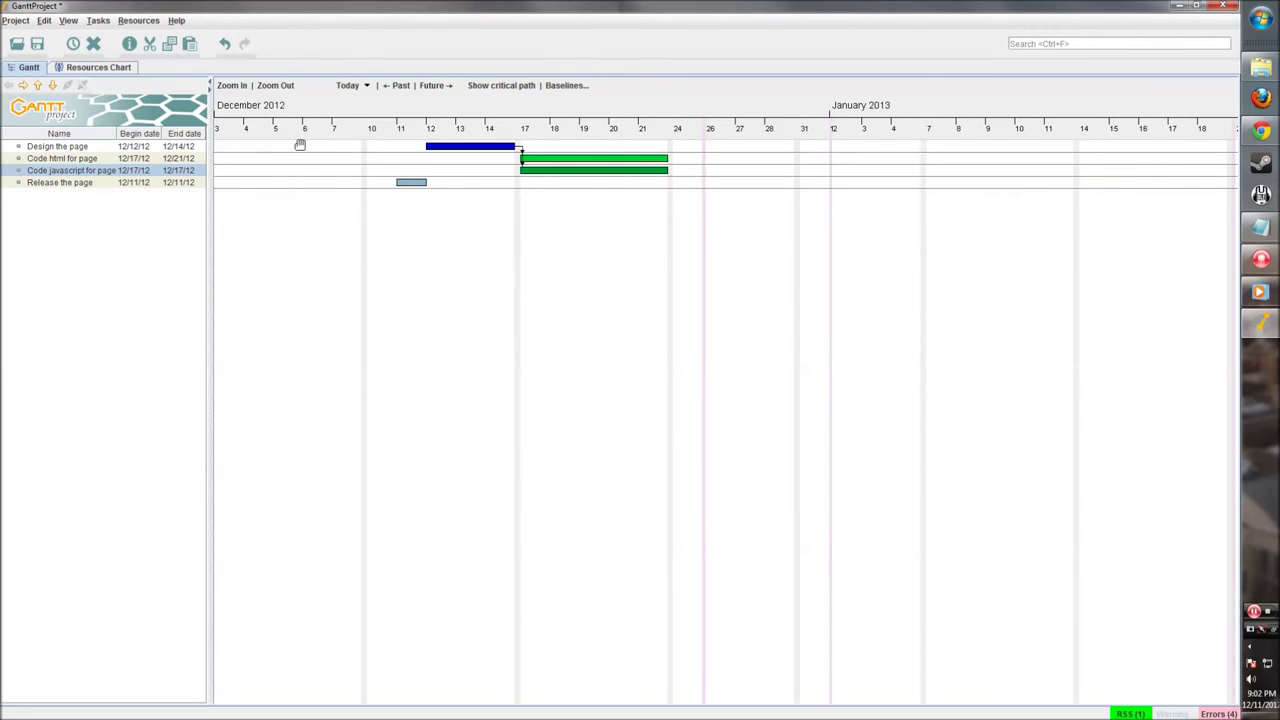
Colour the Release the page bar magenta.
click(413, 183)
double_click(415, 186)
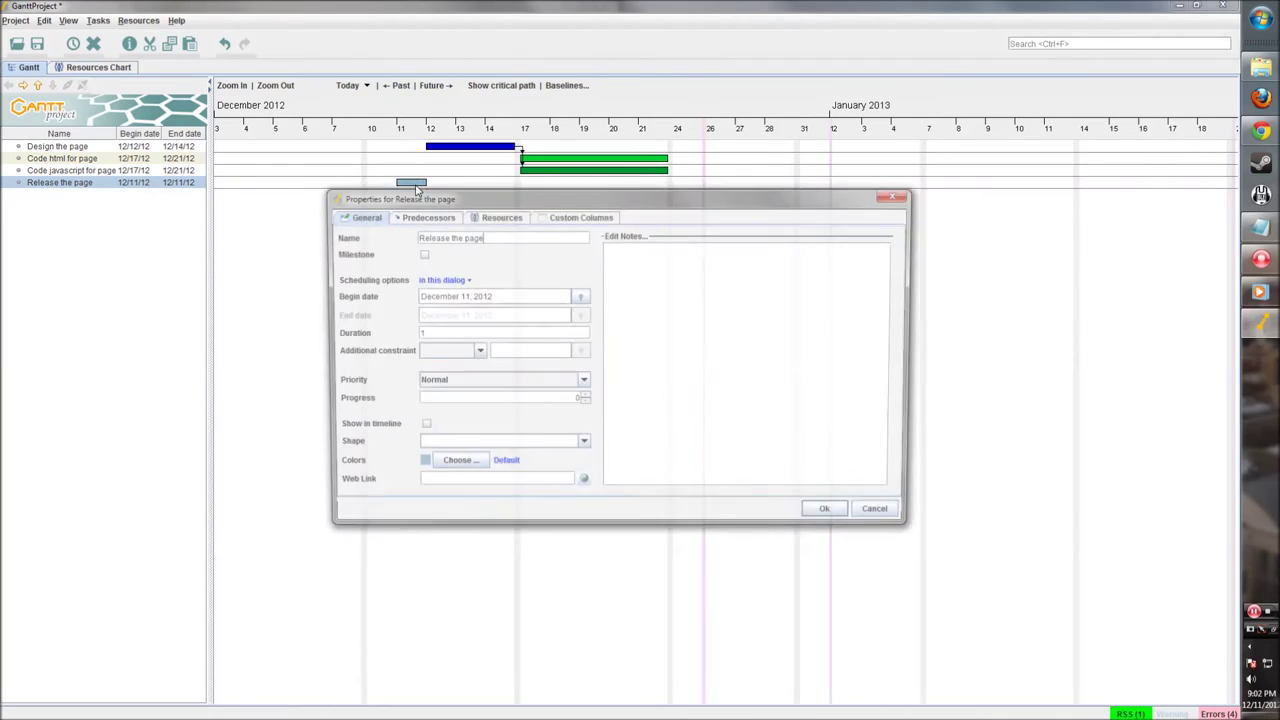
click(455, 466)
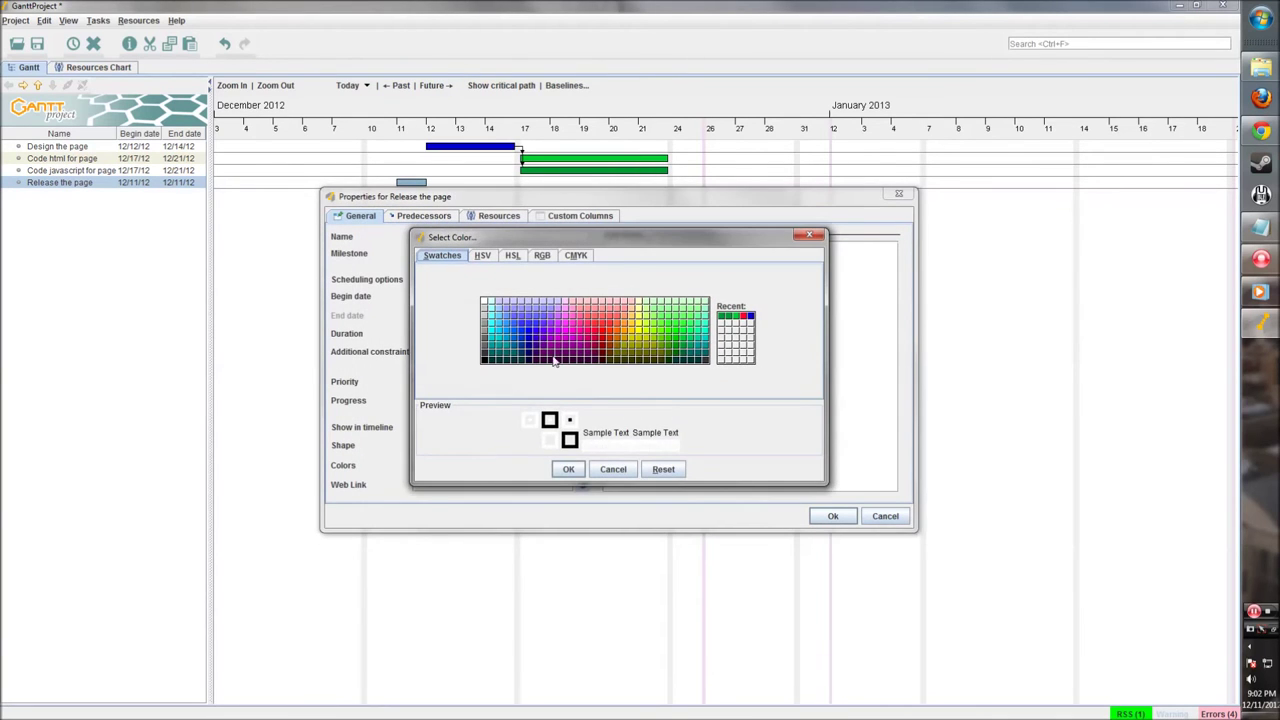
click(564, 338)
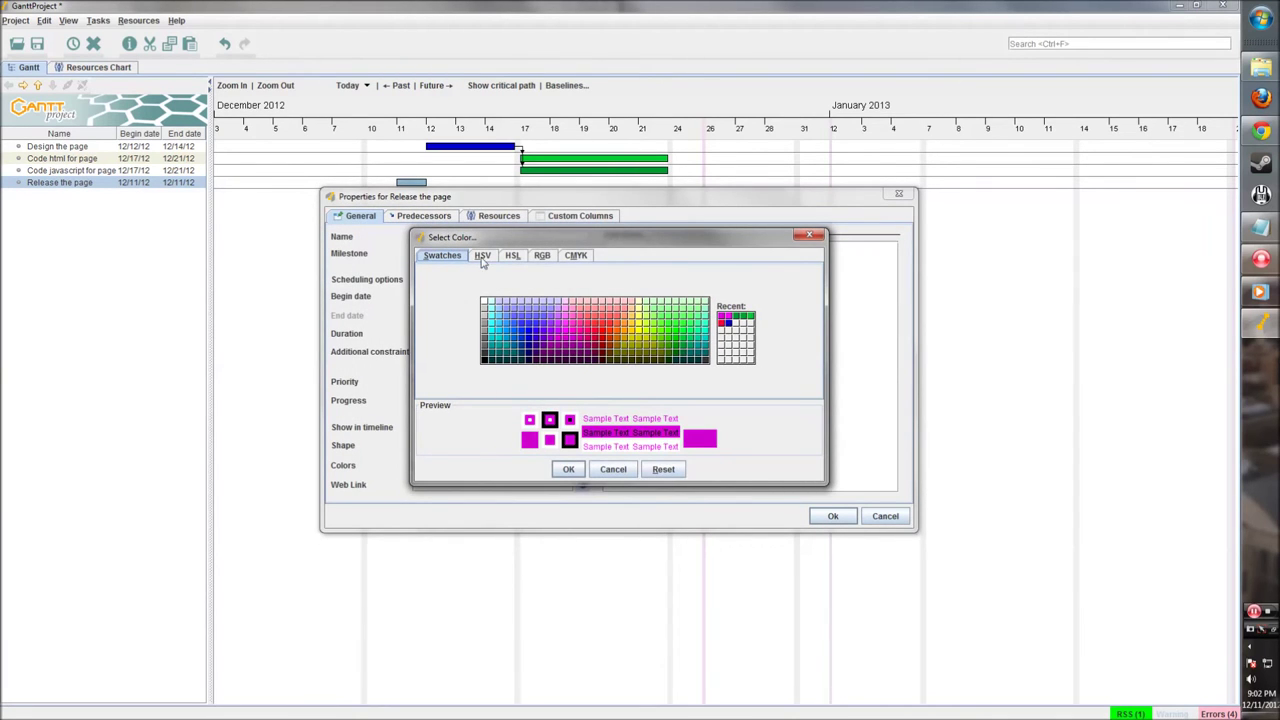
click(568, 469)
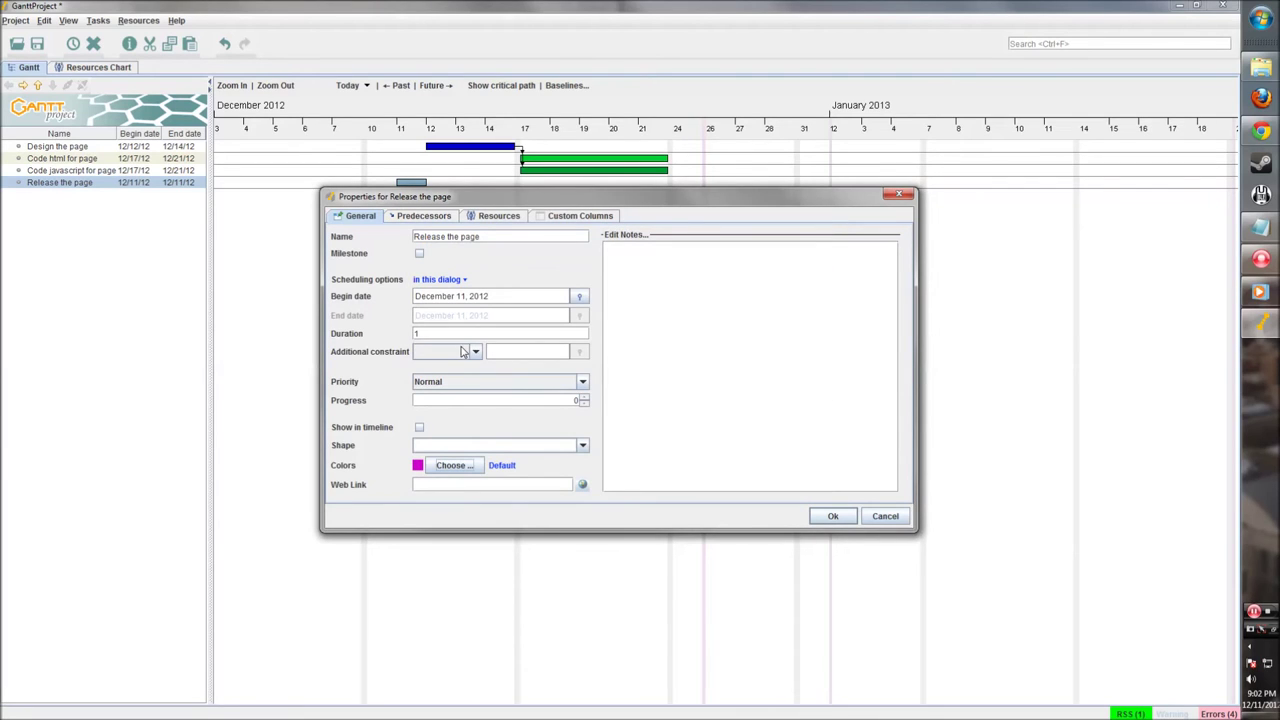
Make Release the page follow both Code html for page and Code javascript for page.
click(424, 216)
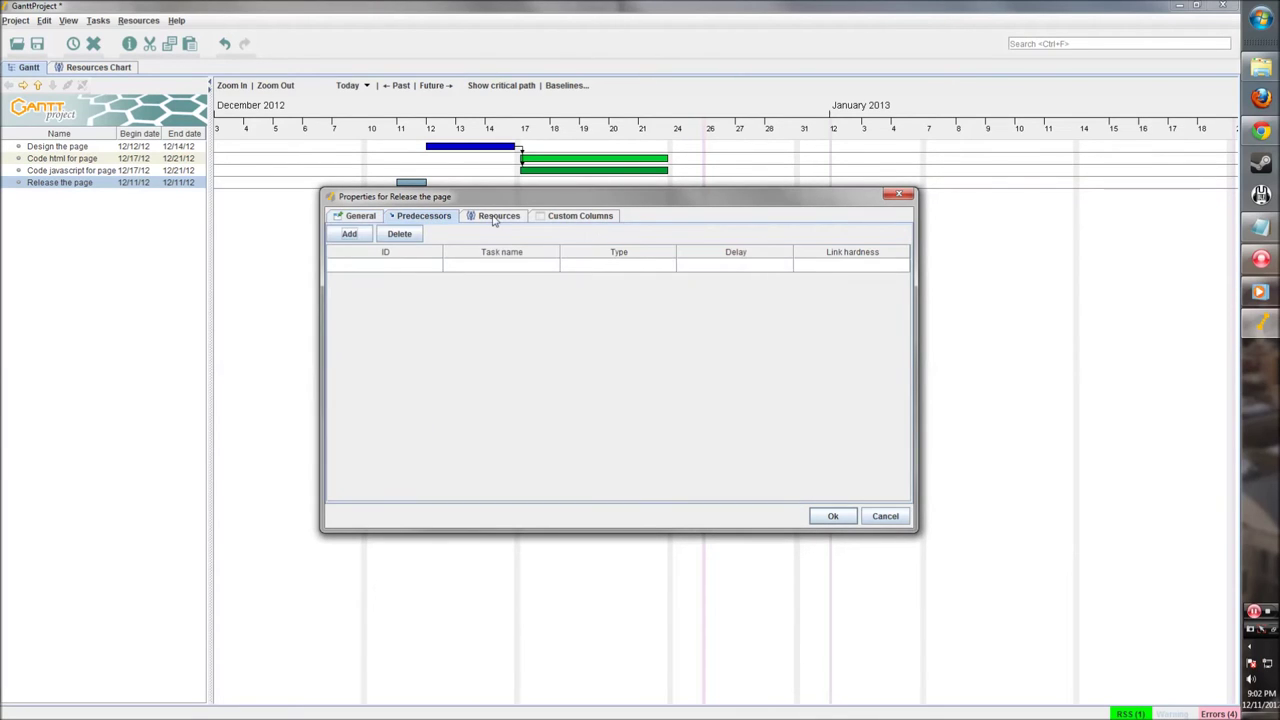
click(349, 234)
click(480, 265)
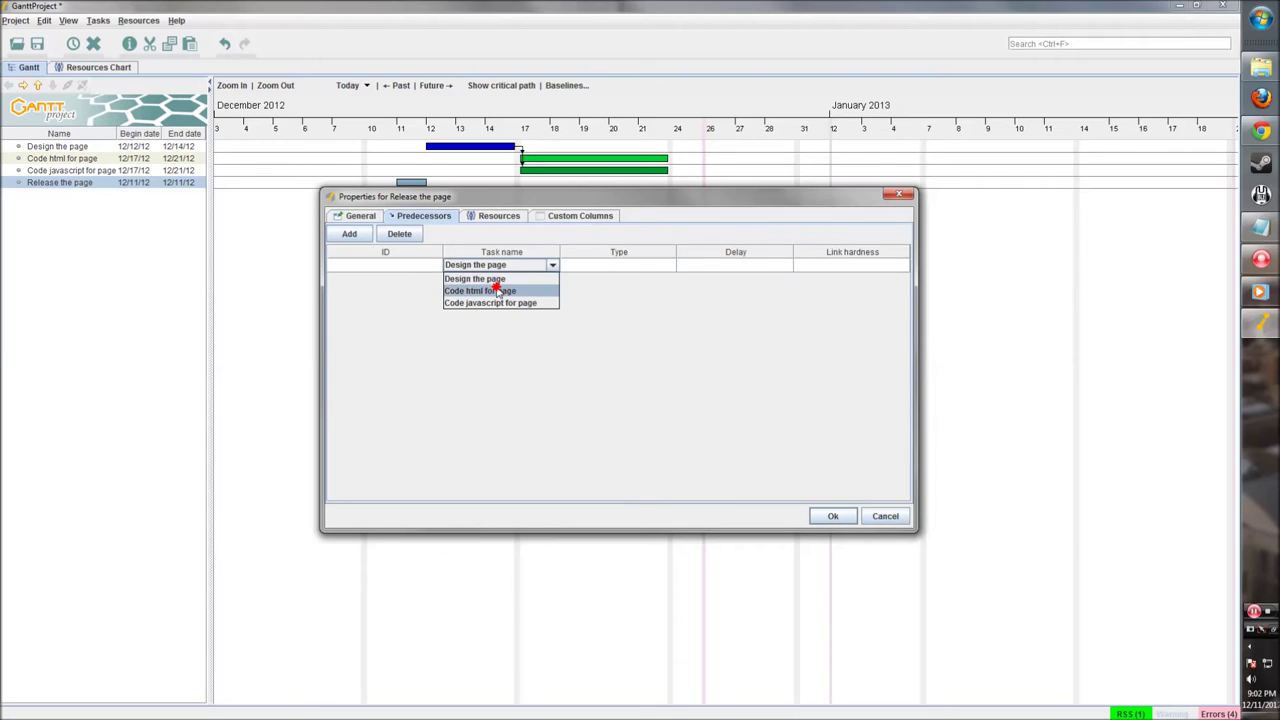
click(495, 290)
click(487, 317)
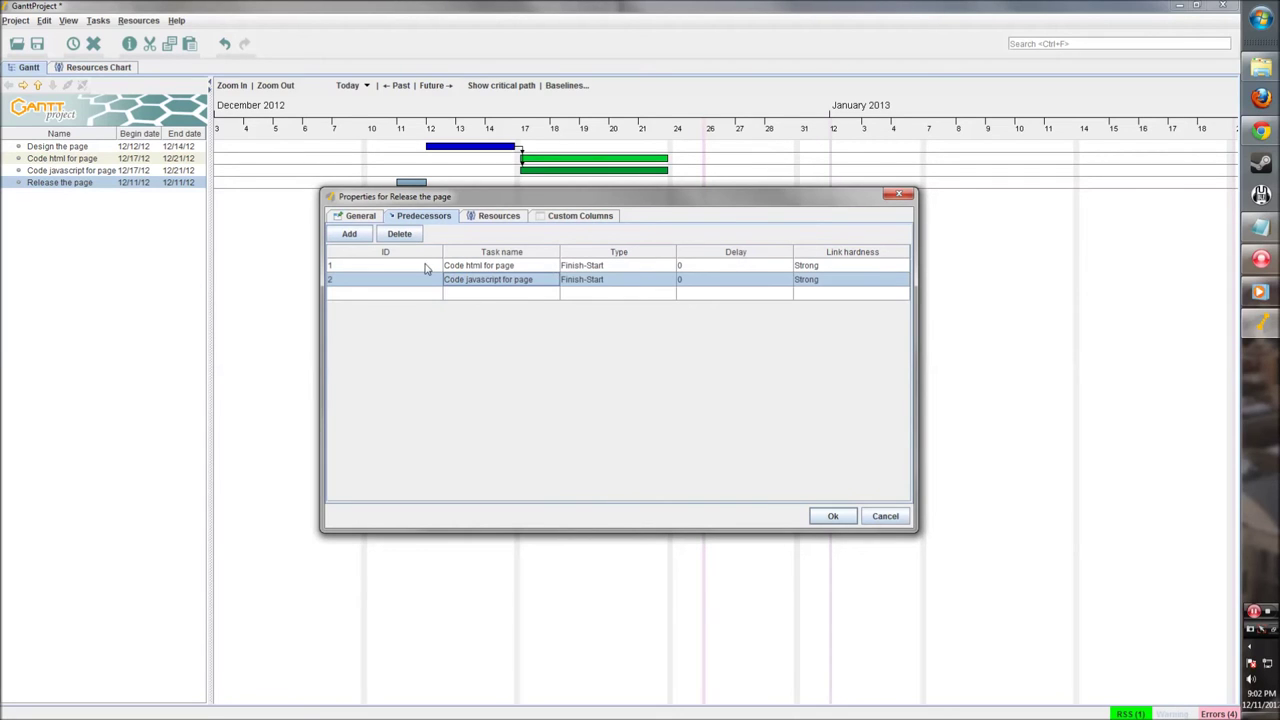
click(499, 216)
click(540, 216)
click(362, 216)
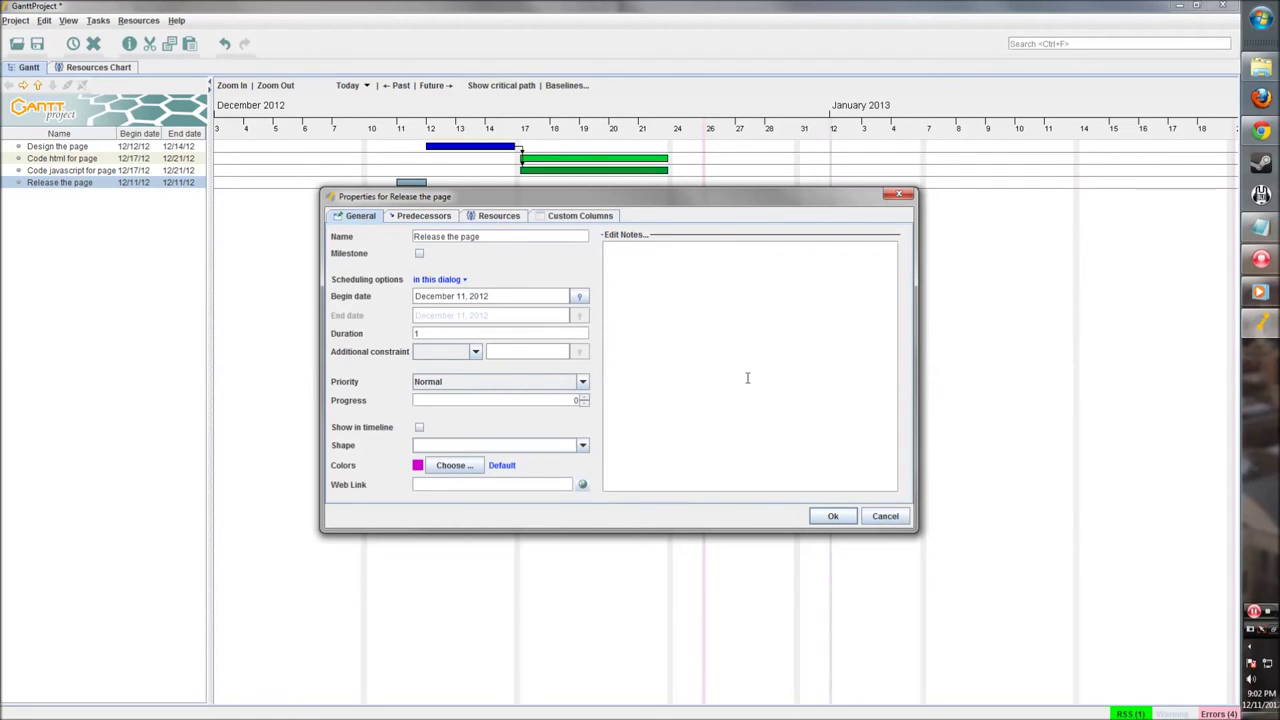
click(834, 518)
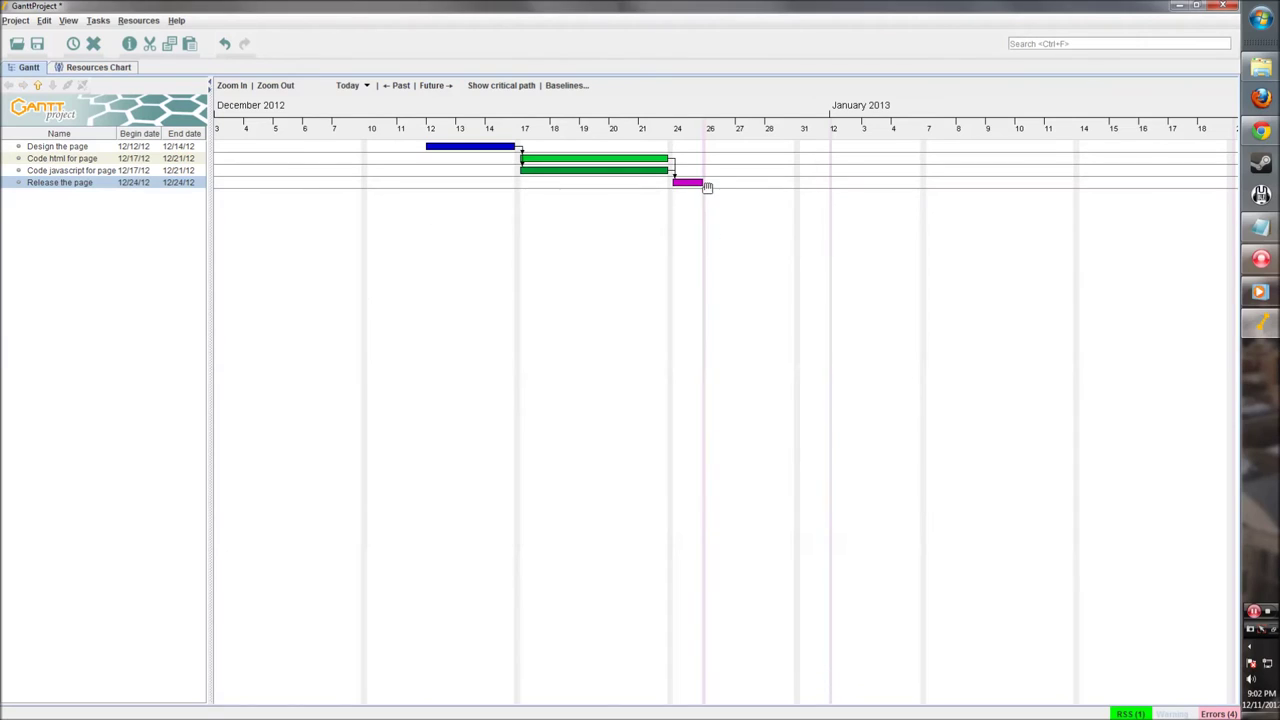
Extend Release the page so it ends on 12/26/12.
drag(705, 182, 735, 182)
click(669, 274)
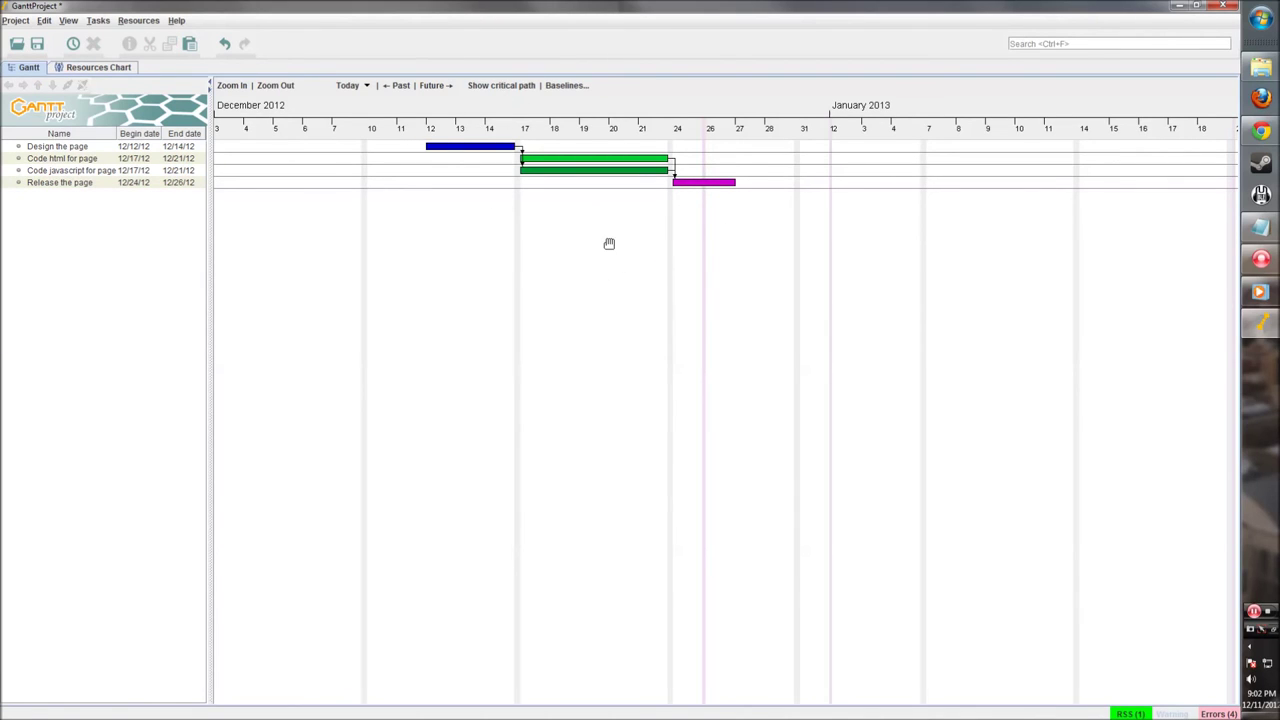
right_click(605, 238)
Add a new task named 'Website Complete' as a yellow milestone.
click(640, 244)
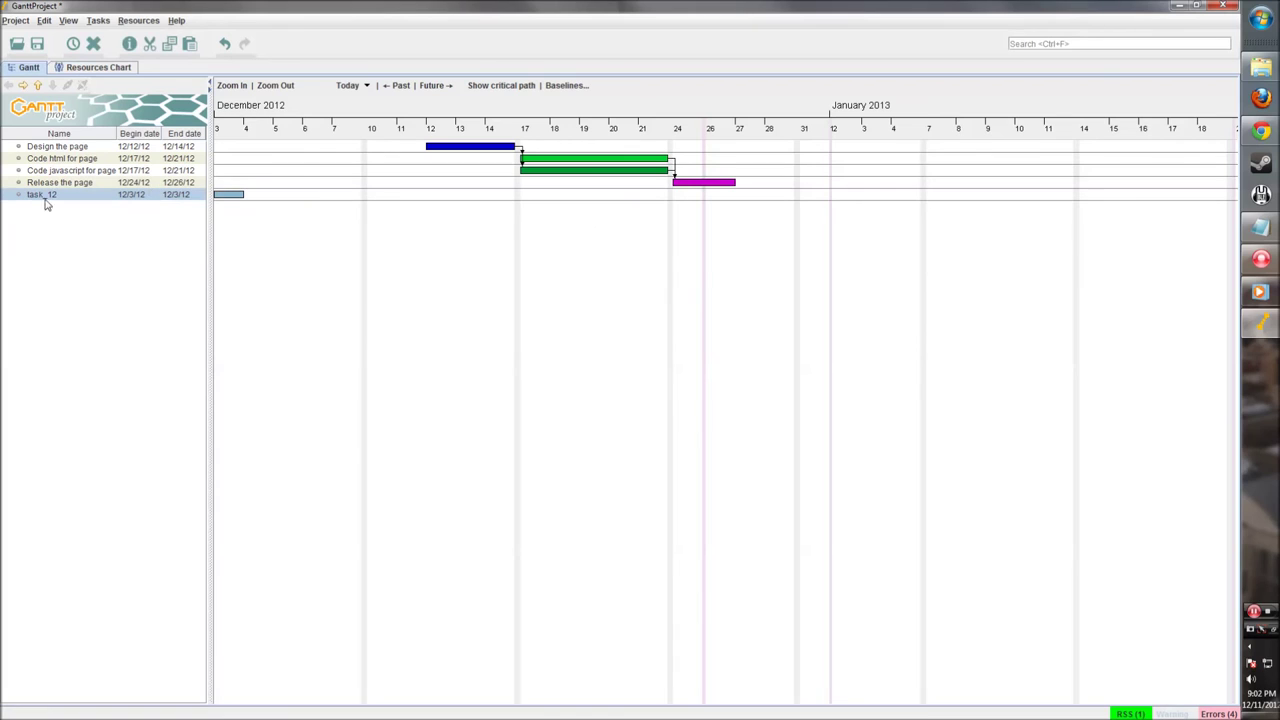
right_click(86, 198)
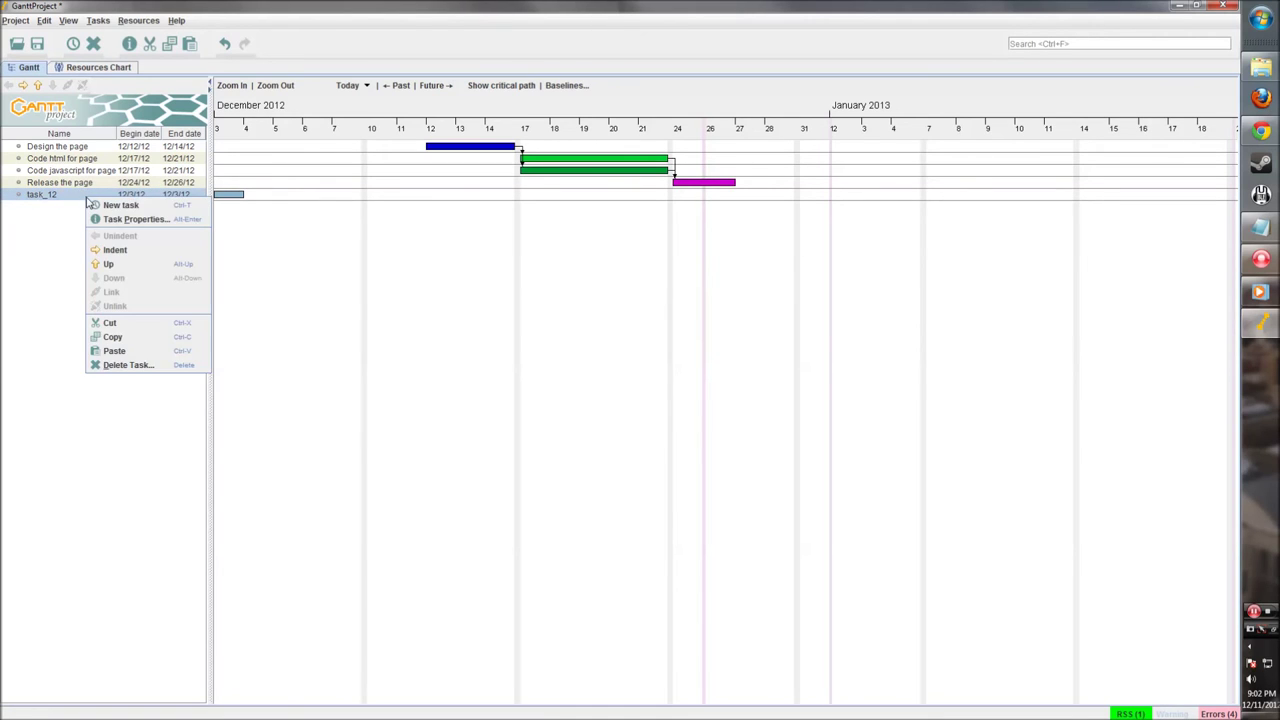
click(111, 218)
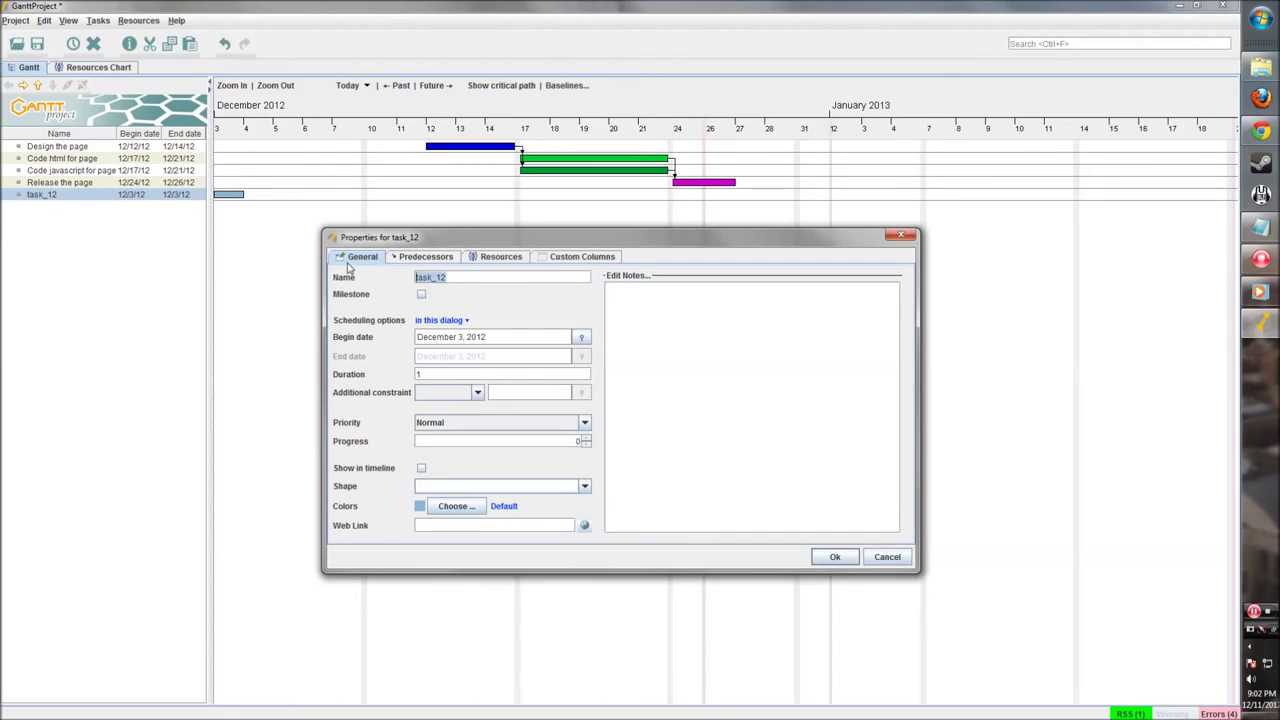
text(Website C)
text(omplete)
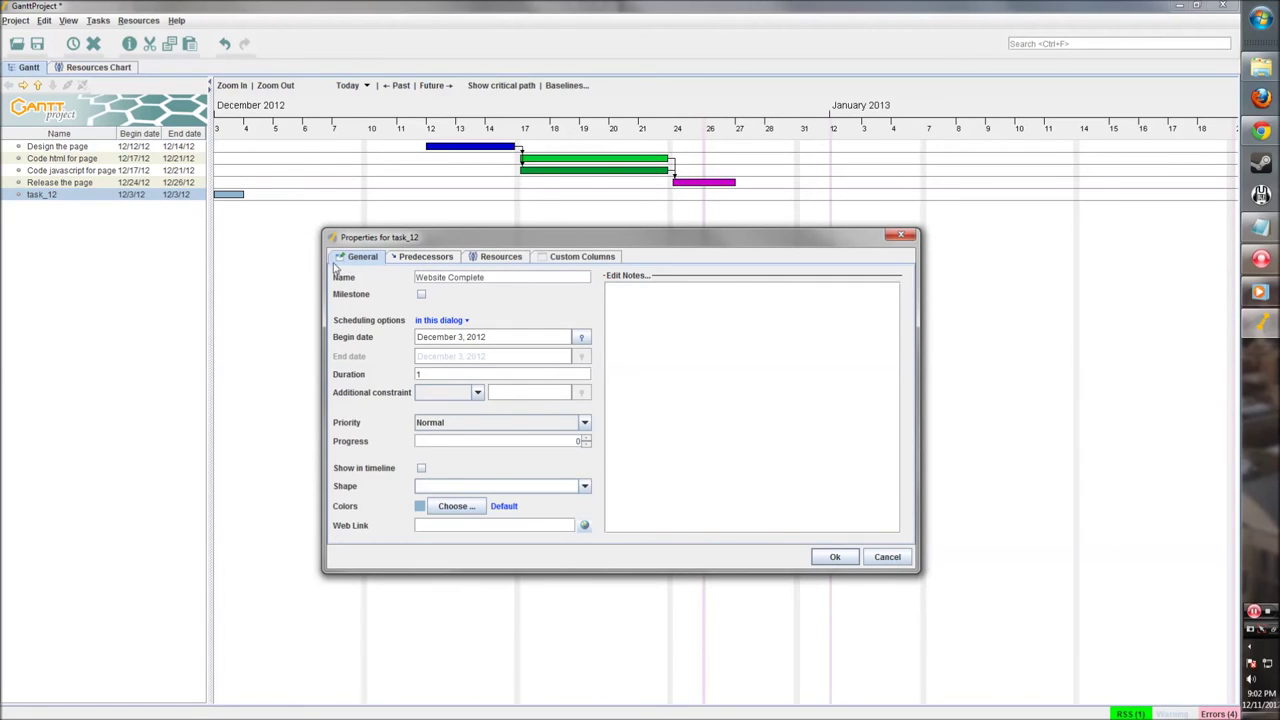
click(421, 294)
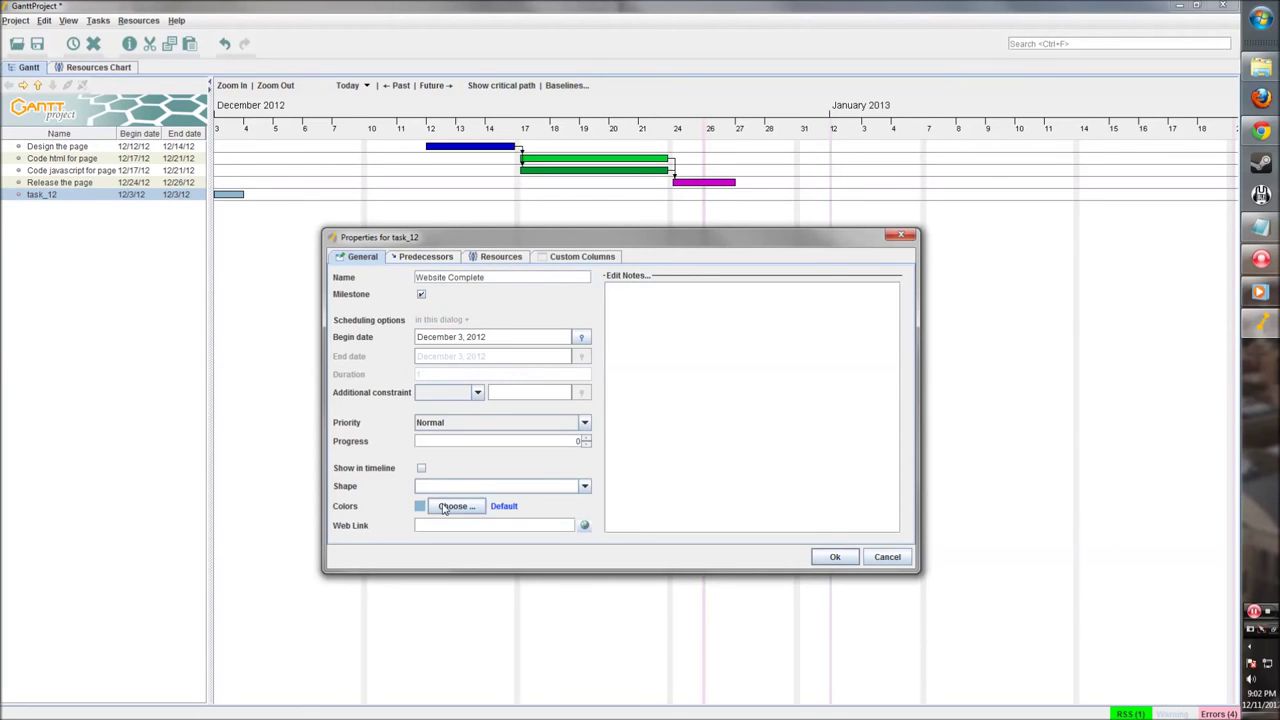
click(444, 508)
click(641, 385)
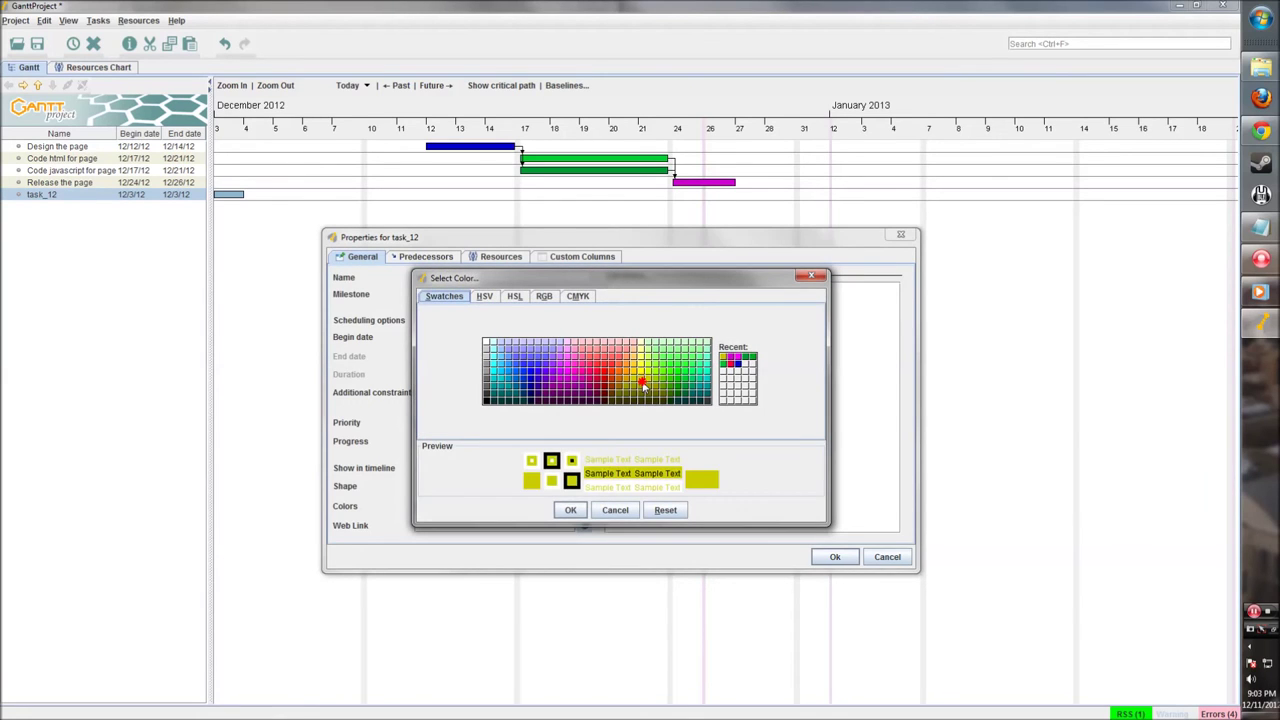
click(570, 510)
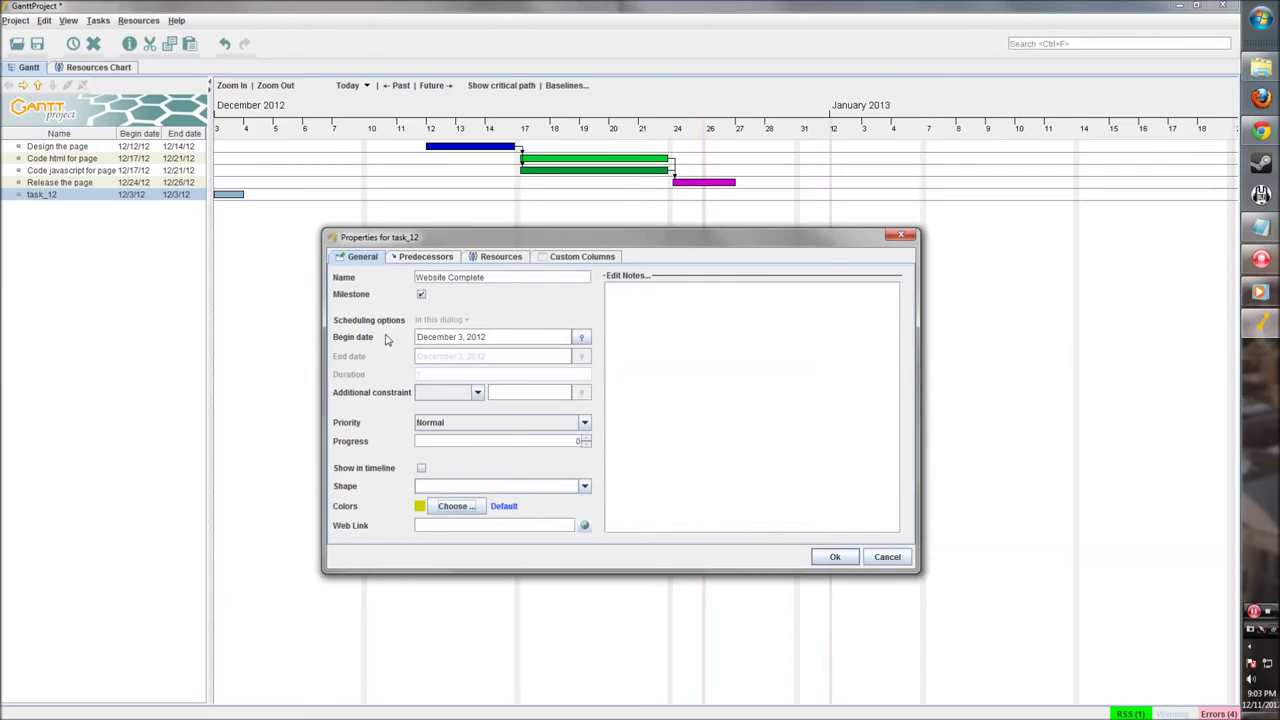
Link the Website Complete milestone after Code html for page and Release the page.
click(422, 258)
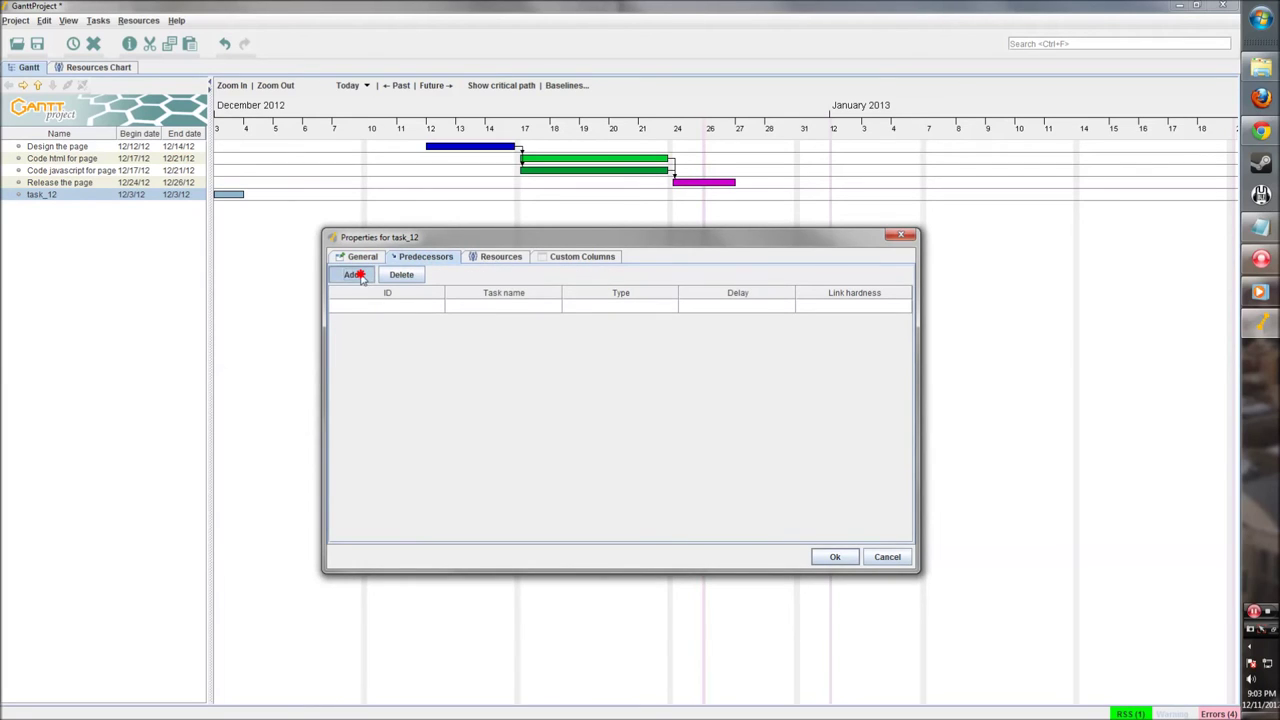
click(504, 314)
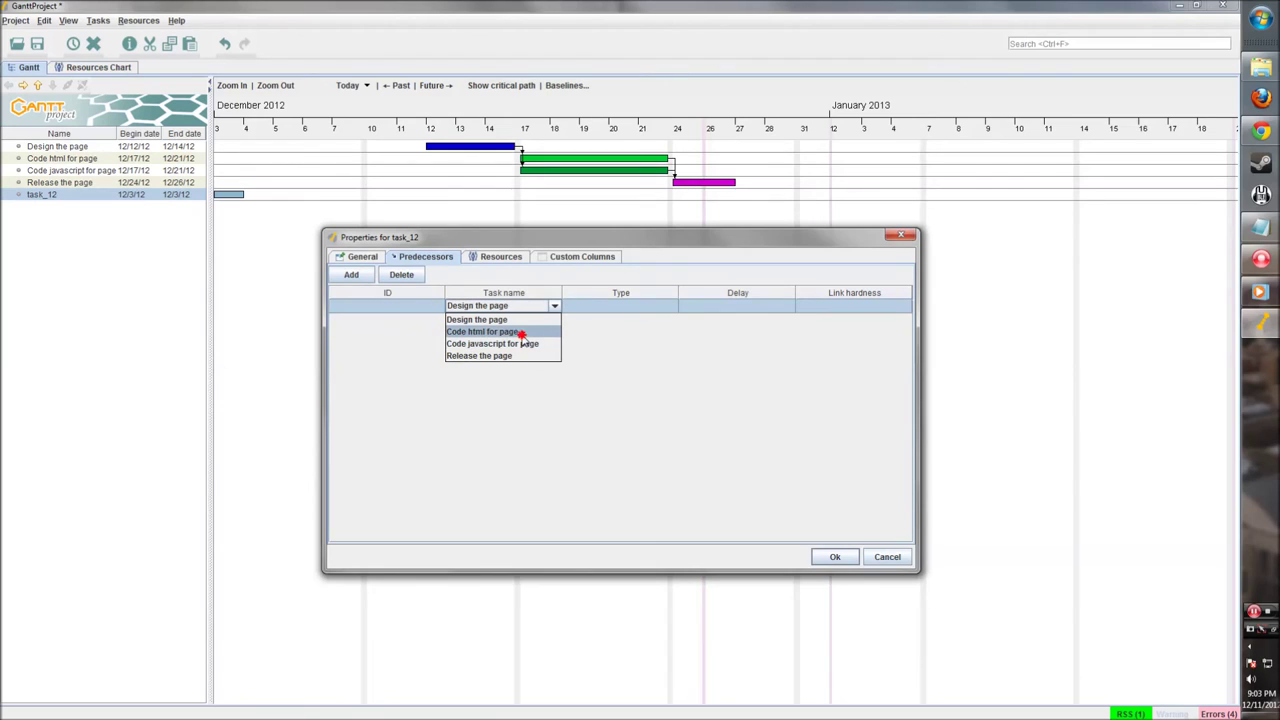
click(520, 331)
click(512, 306)
click(554, 306)
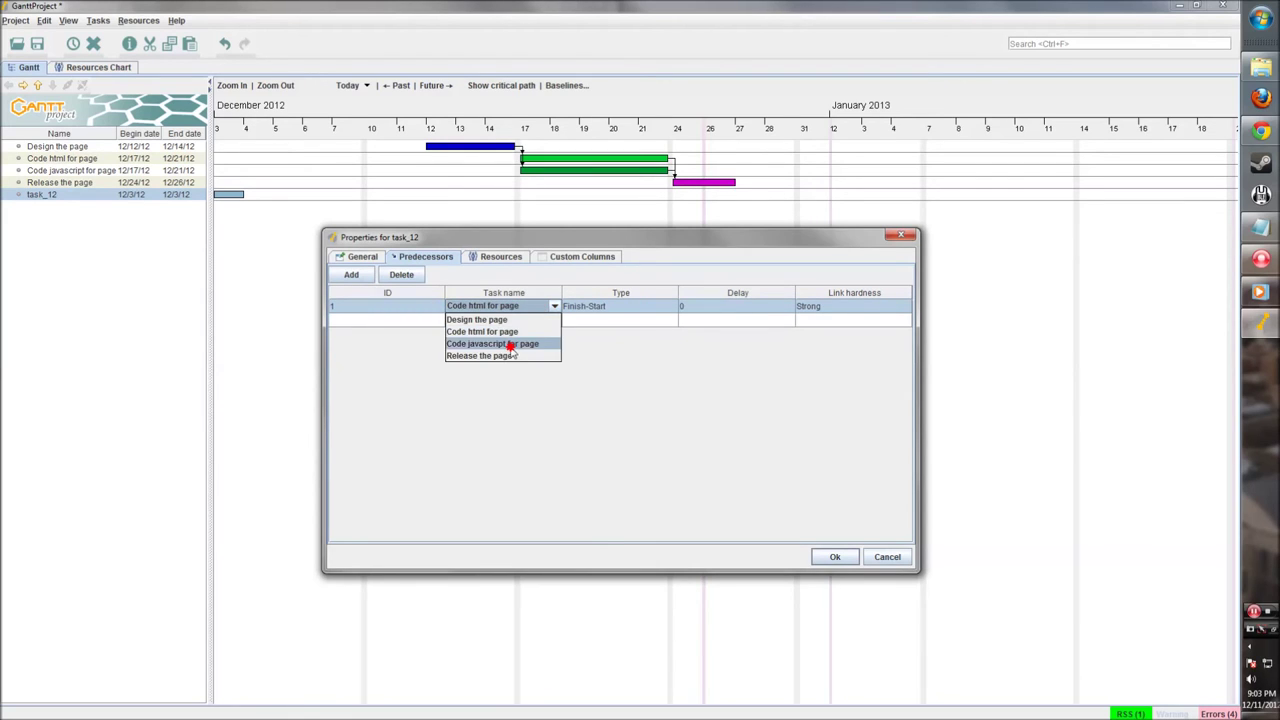
click(505, 356)
click(836, 557)
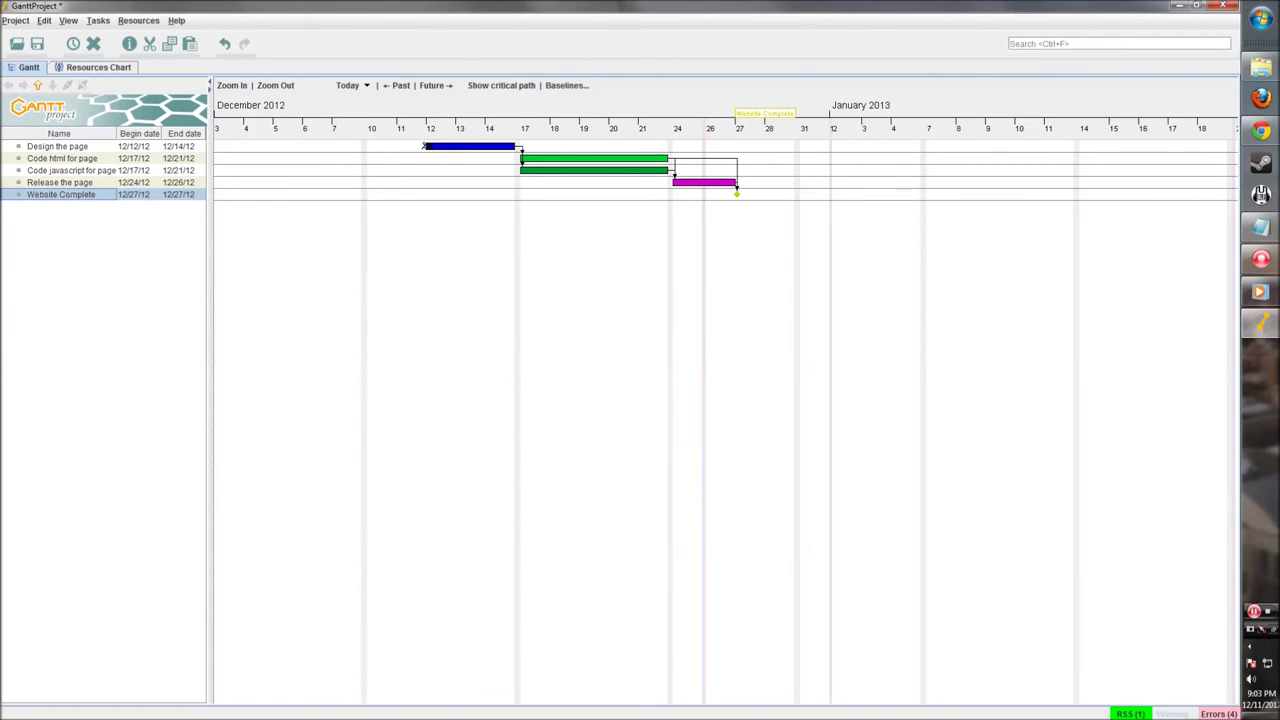
Set progress to about 62% for Design the page, 46% for Code javascript, 56% for Code html.
drag(424, 146, 519, 147)
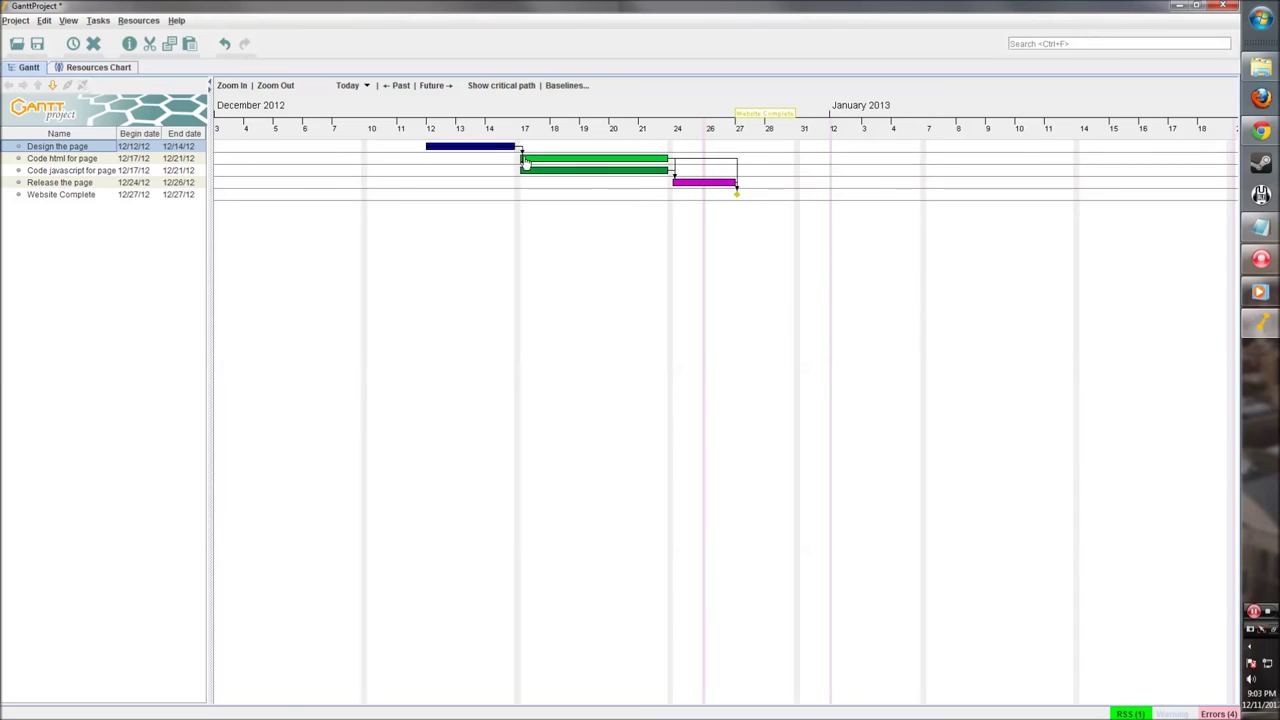
drag(519, 170, 591, 173)
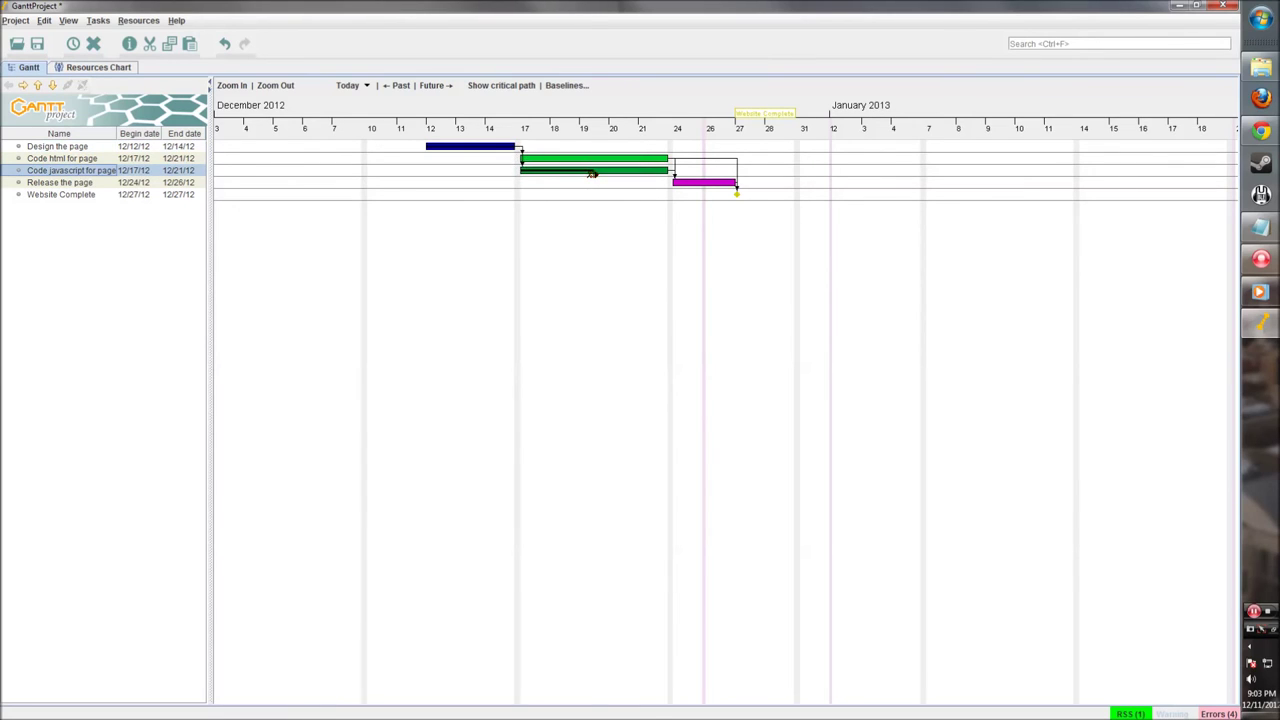
click(519, 158)
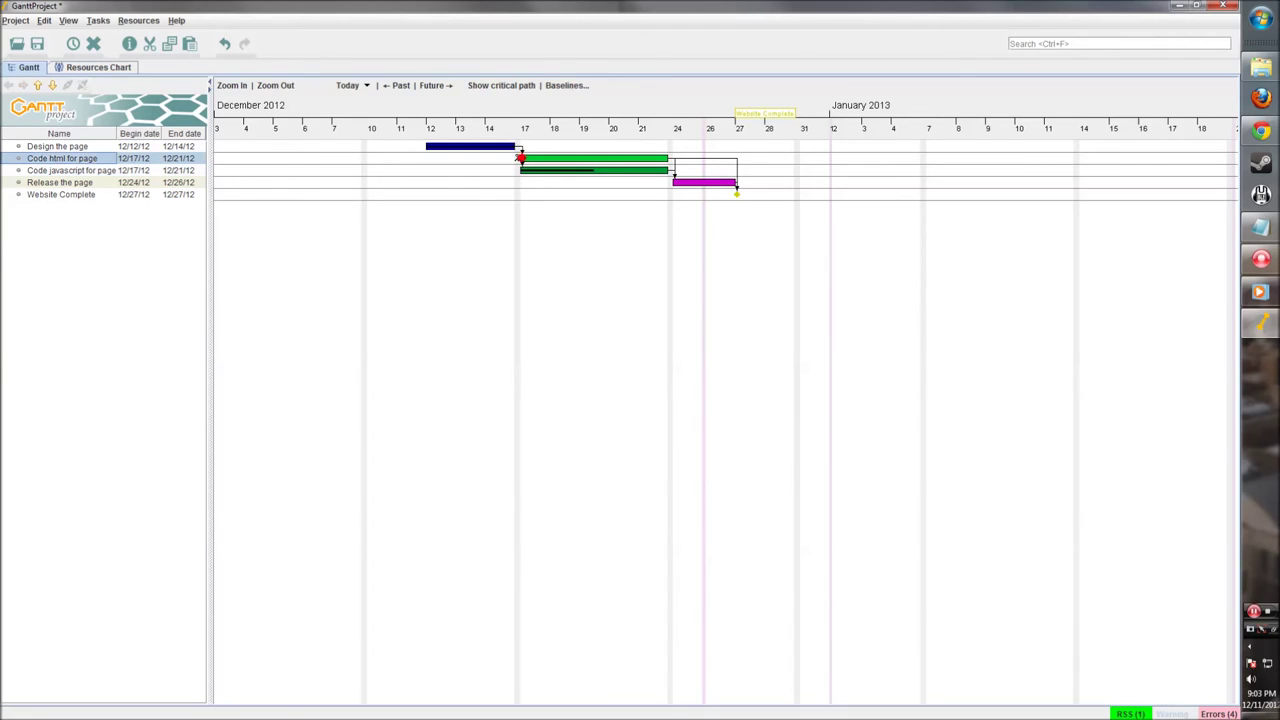
drag(520, 158, 609, 163)
scroll(535, 160, up, 1)
scroll(494, 186, up, 1)
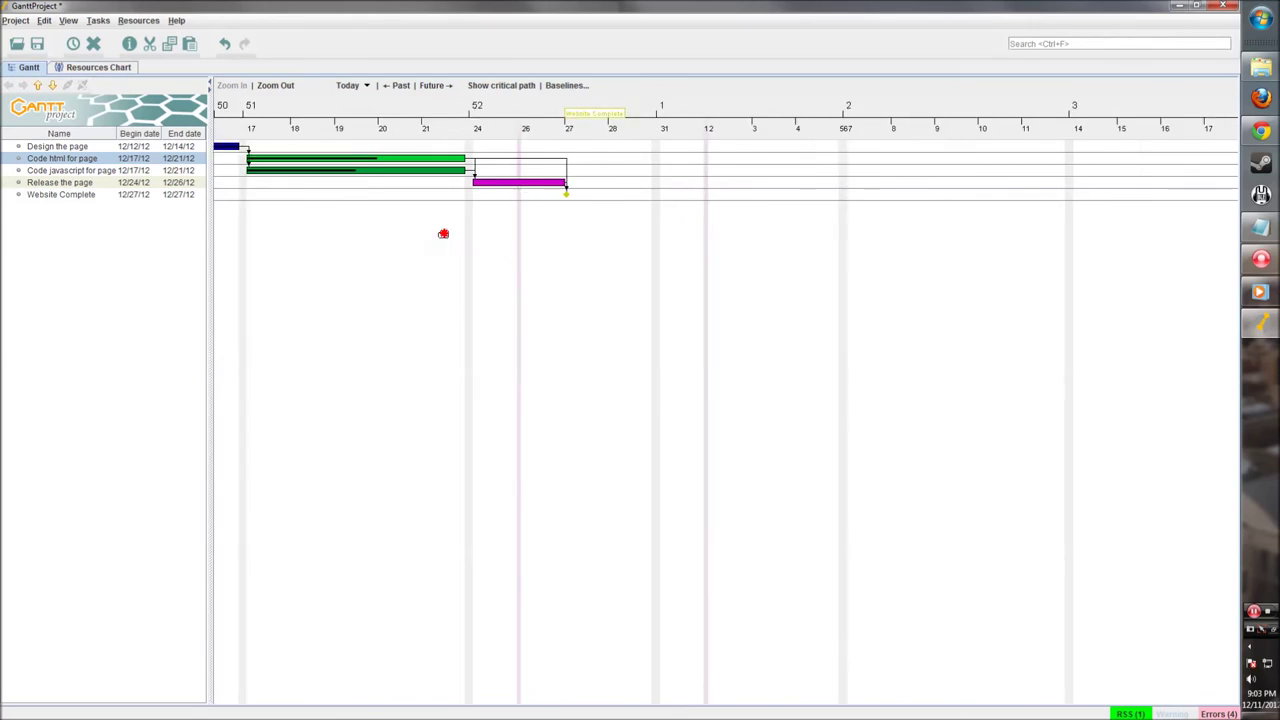
drag(443, 233, 634, 248)
drag(437, 214, 492, 248)
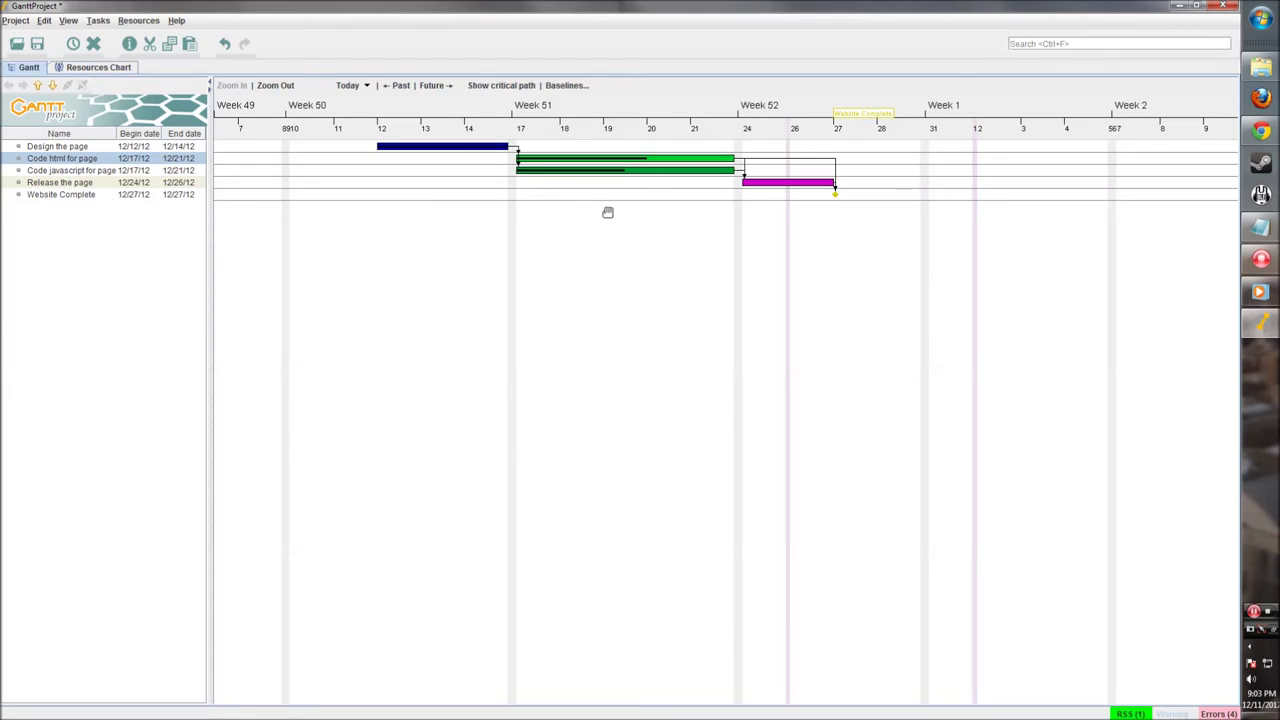
scroll(609, 212, down, 2)
scroll(629, 189, down, 2)
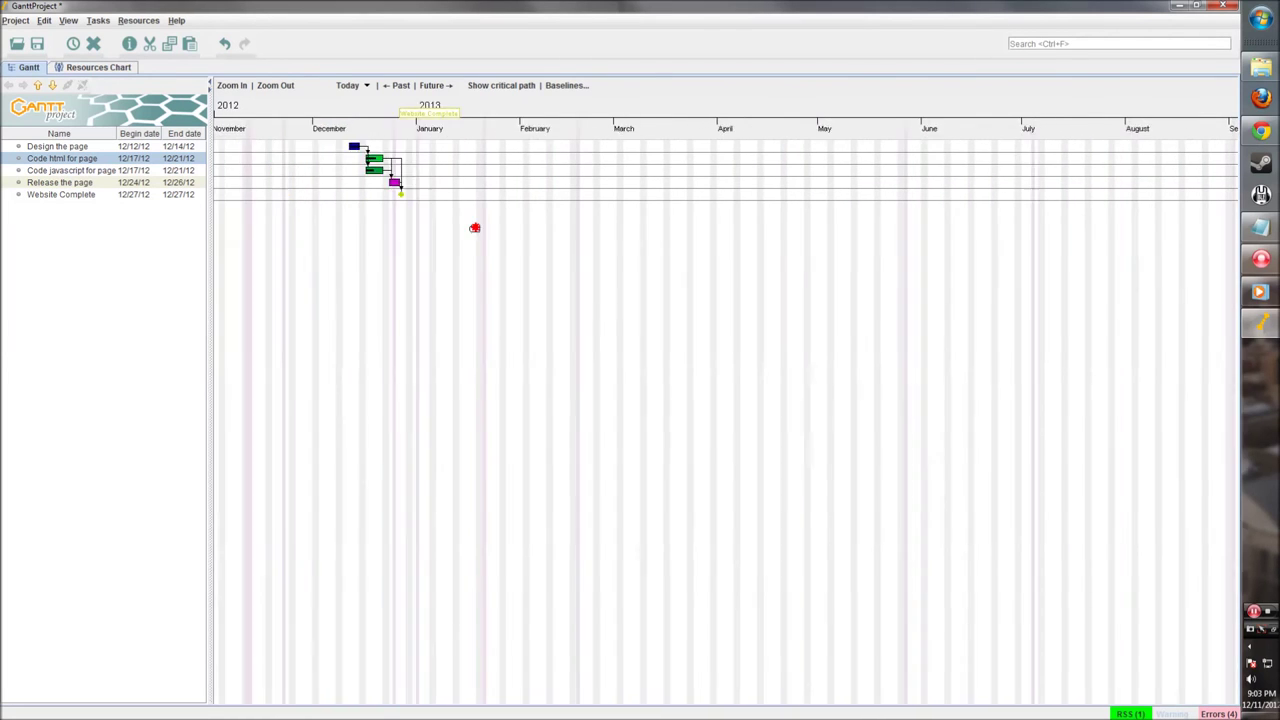
scroll(465, 191, up, 1)
scroll(500, 210, up, 1)
scroll(520, 185, up, 1)
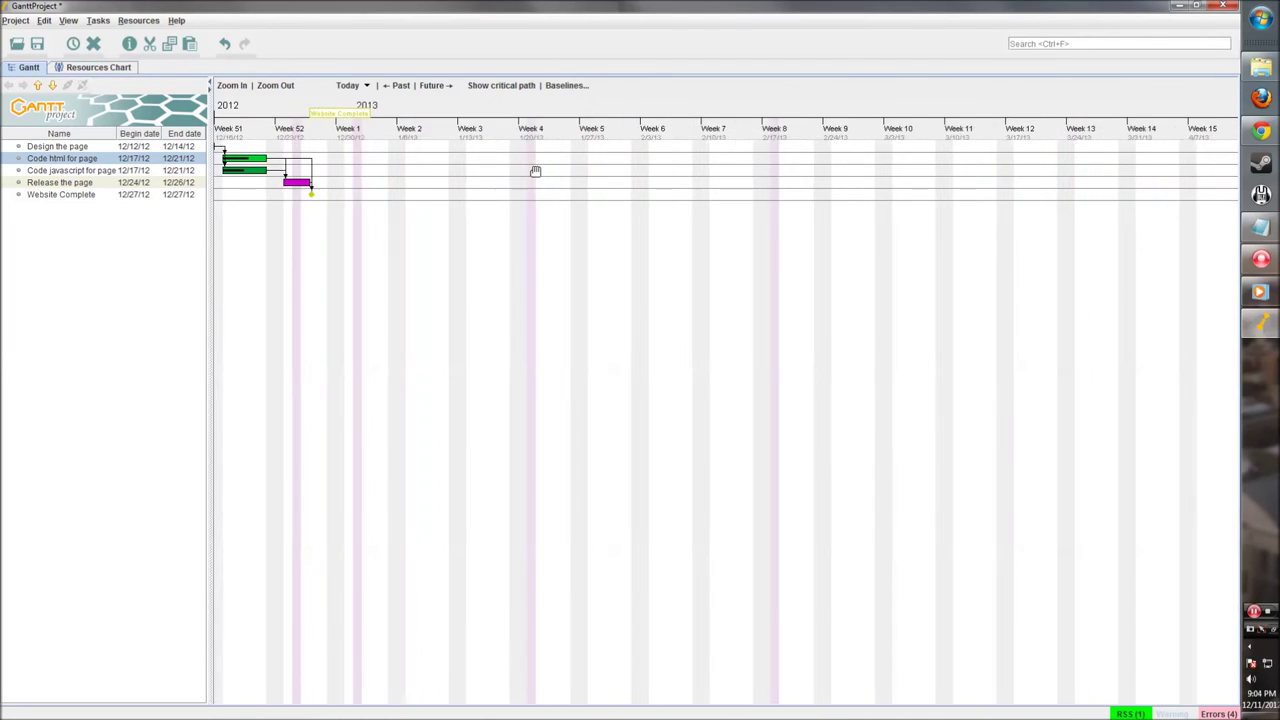
scroll(510, 180, up, 1)
scroll(500, 192, up, 1)
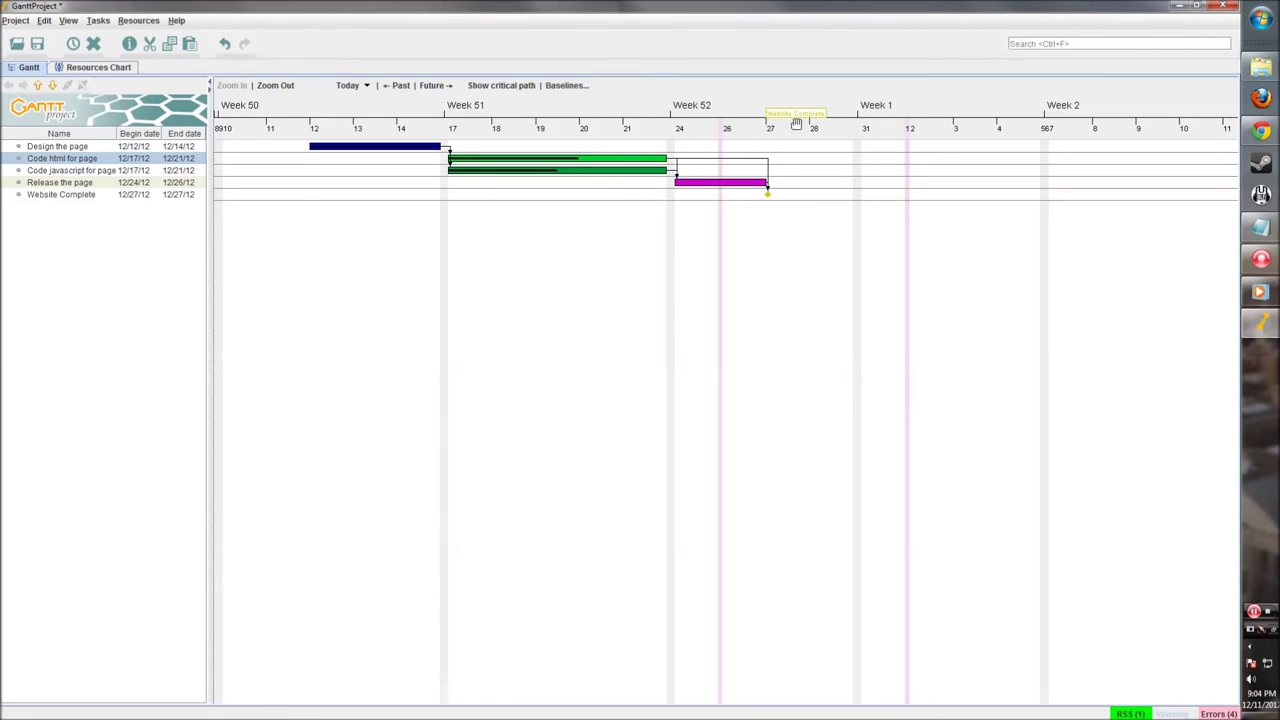
mouse_move(655, 286)
mouse_down()
mouse_move(689, 286)
mouse_move(744, 215)
mouse_up()
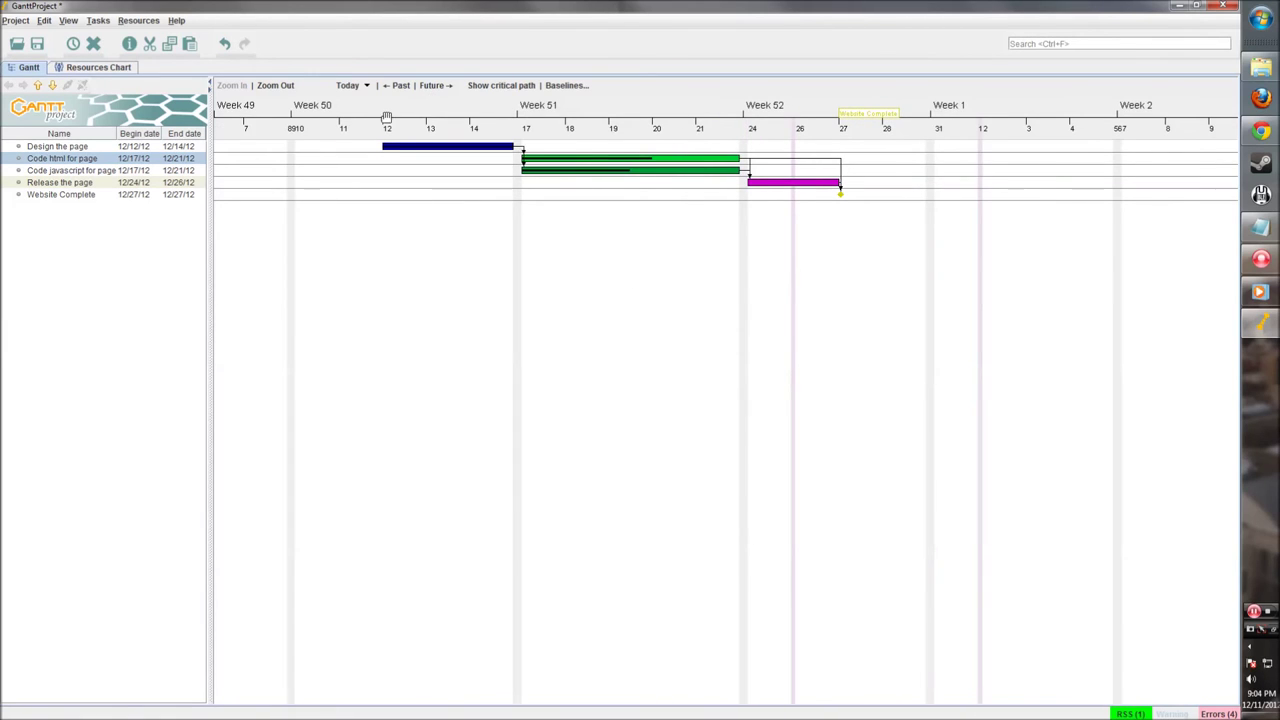
click(490, 87)
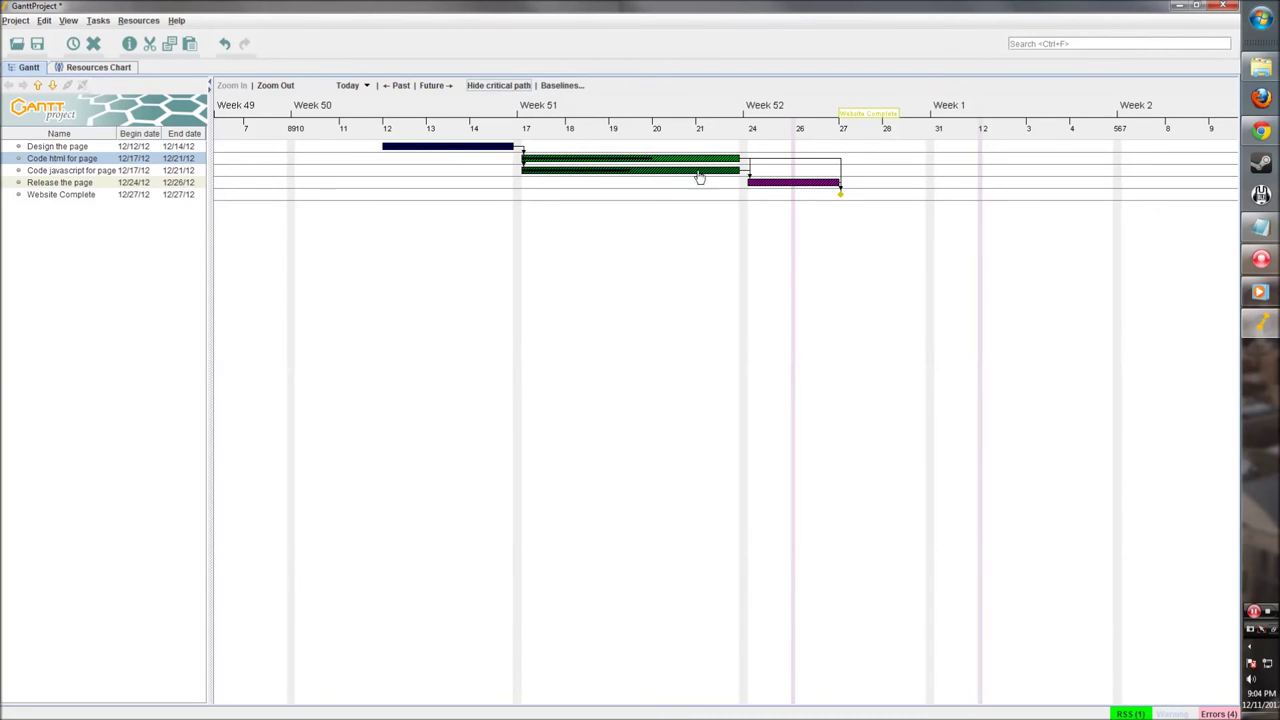
click(497, 87)
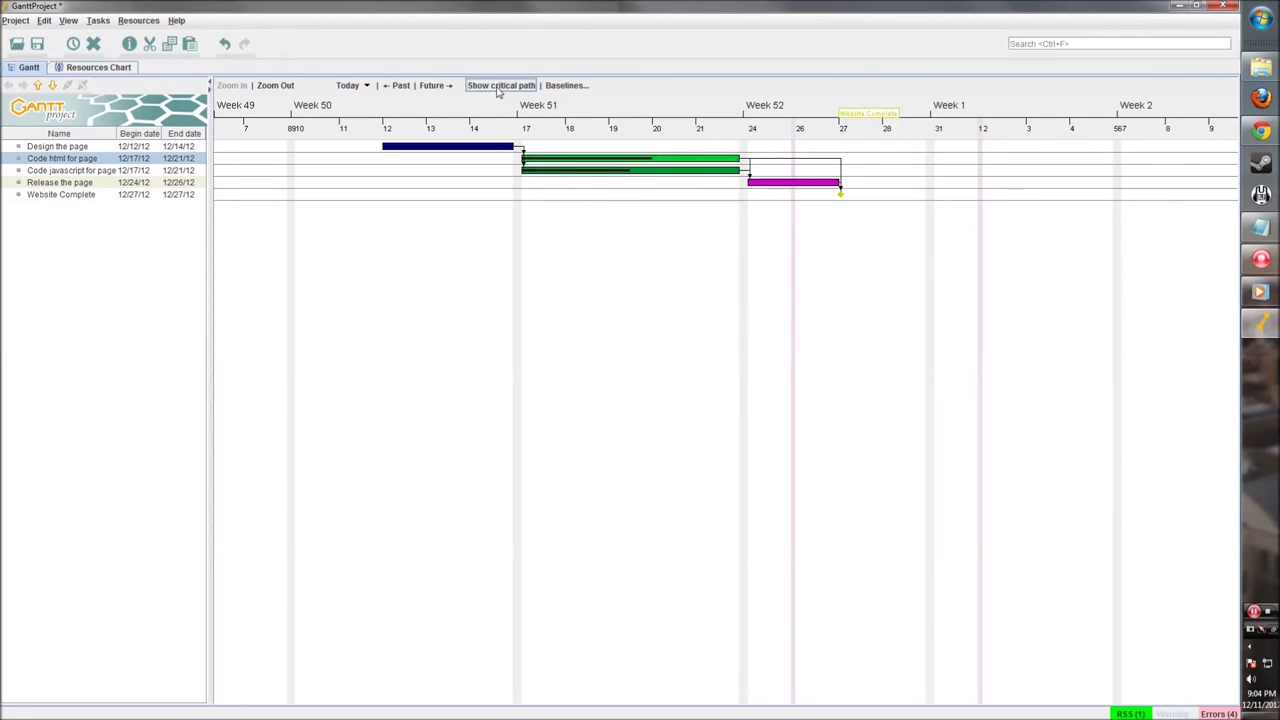
click(497, 88)
drag(440, 245, 454, 248)
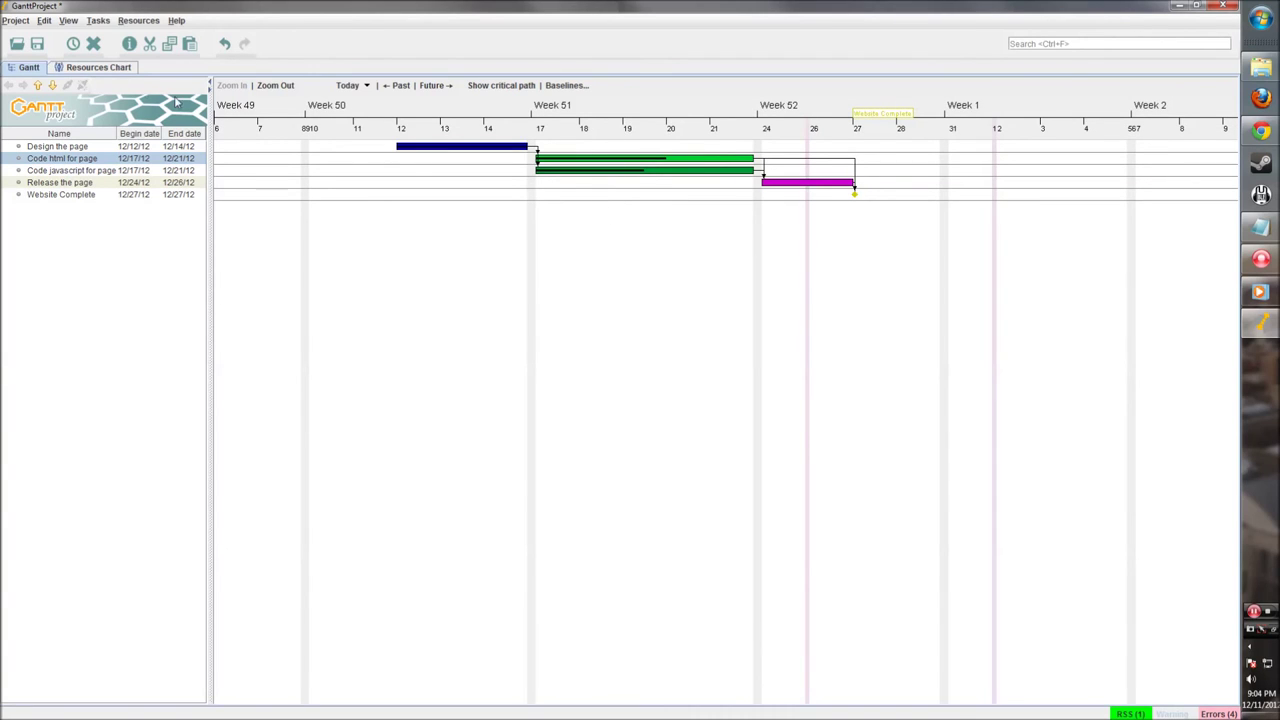
click(89, 68)
Add a first resource with the developer default role.
right_click(55, 168)
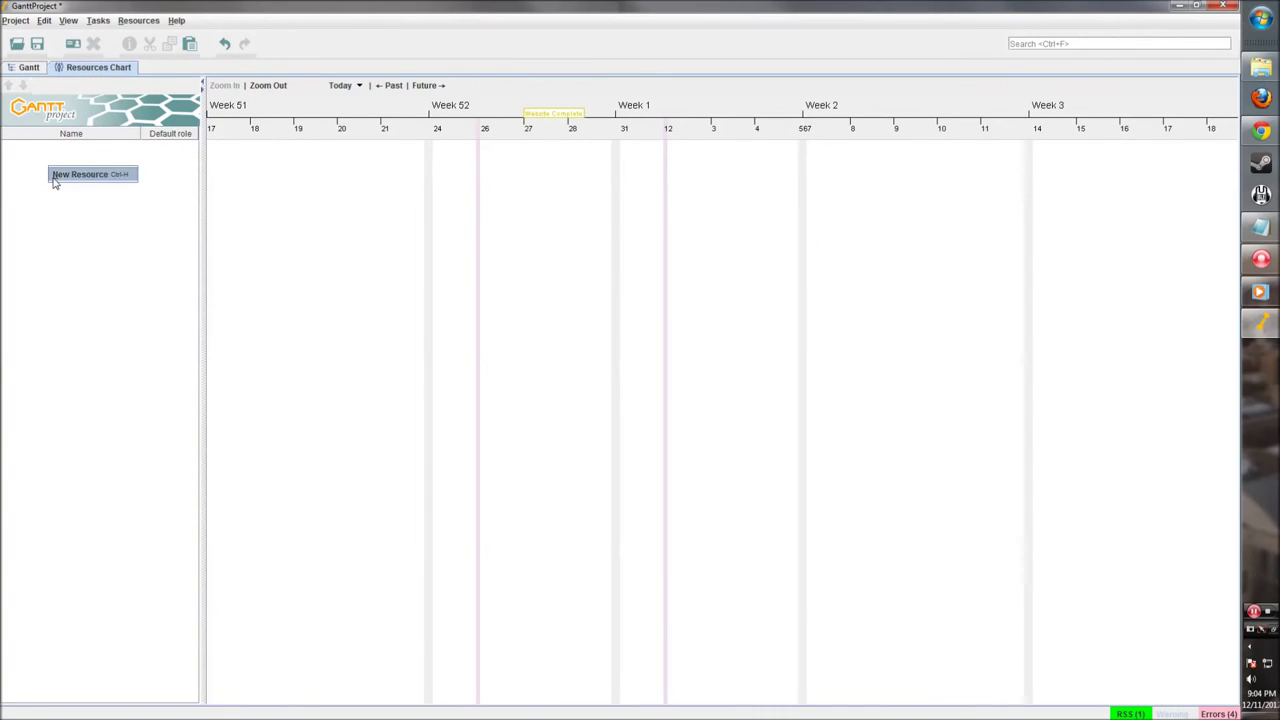
click(70, 173)
text(Bob Smith)
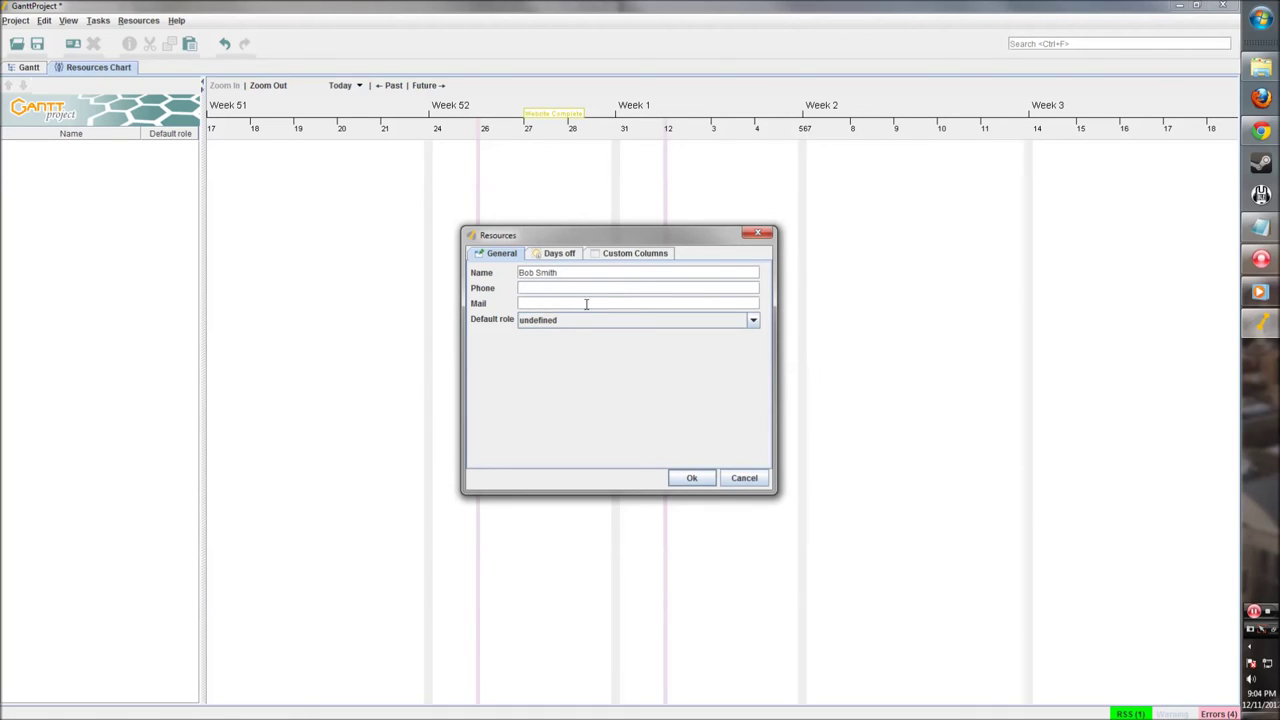
click(558, 322)
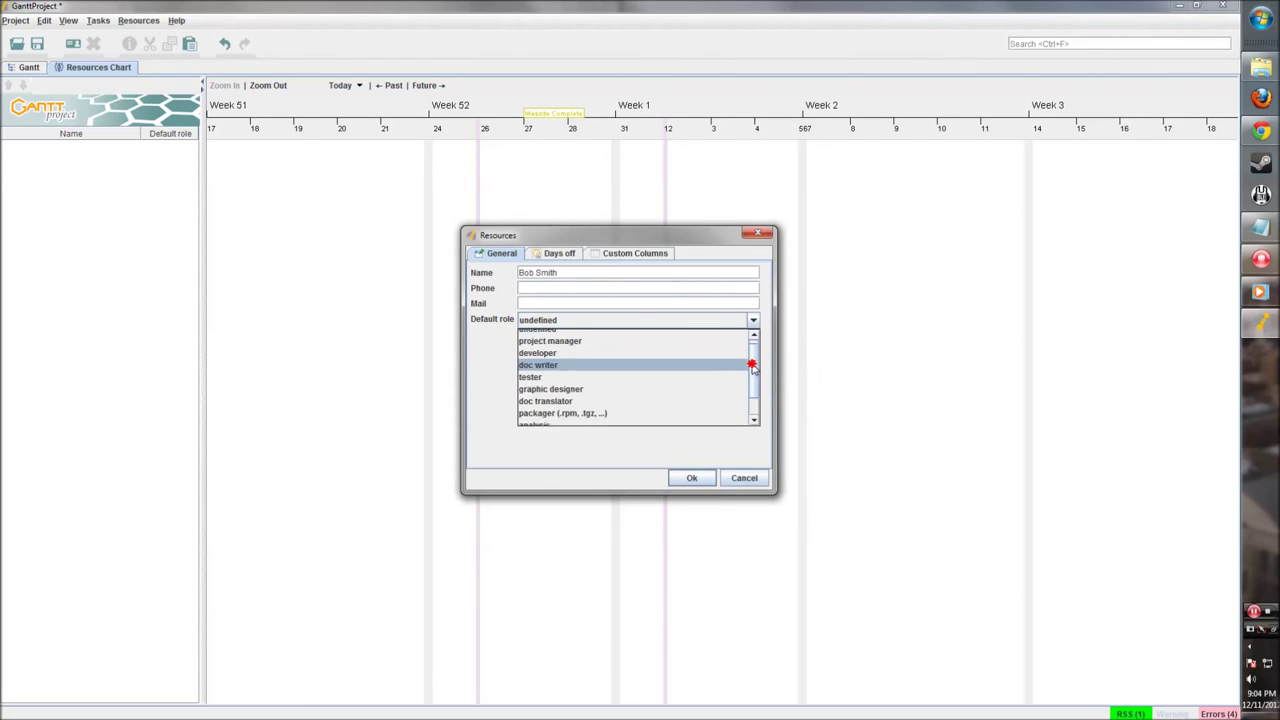
mouse_move(754, 365)
mouse_down()
mouse_move(751, 400)
mouse_move(754, 343)
mouse_up()
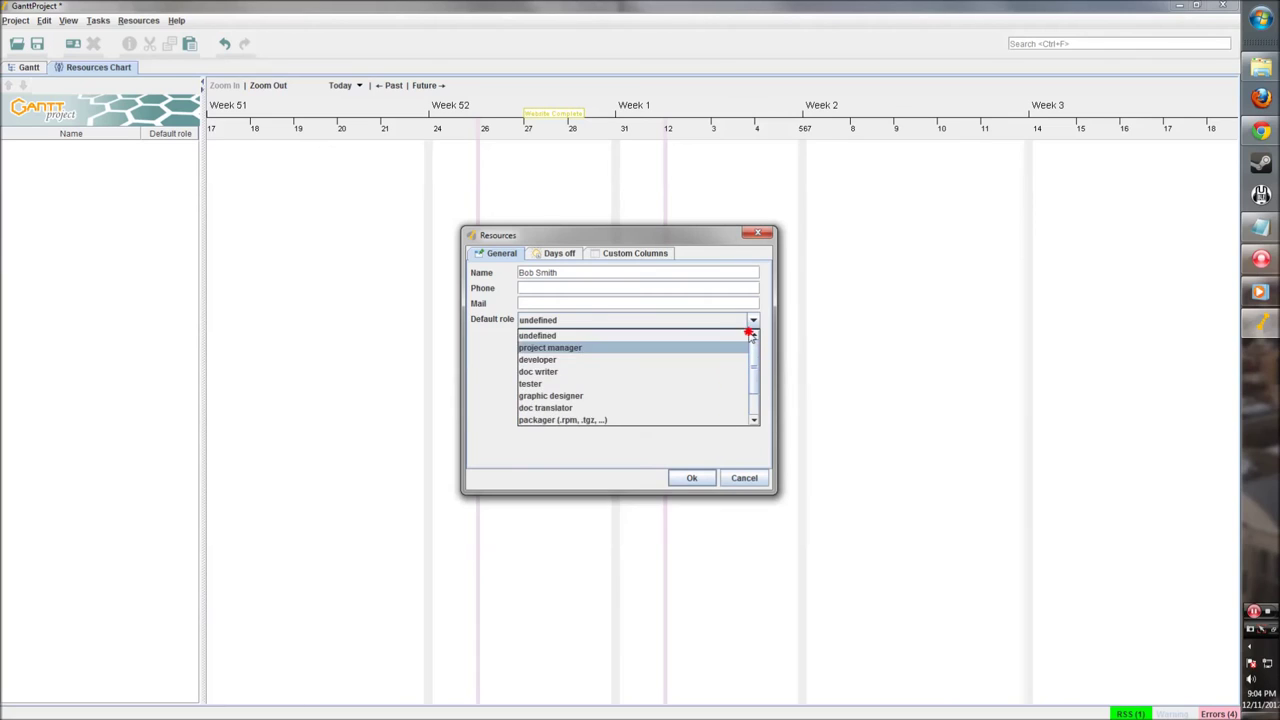
click(572, 360)
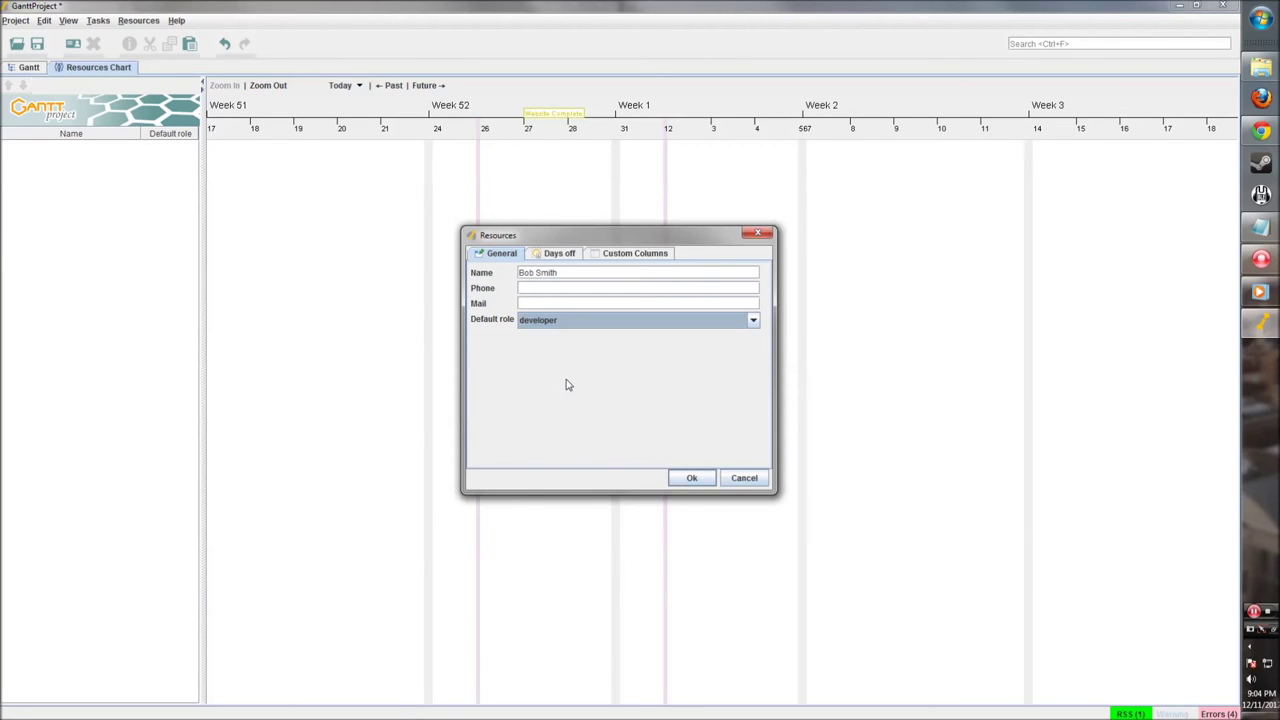
click(563, 255)
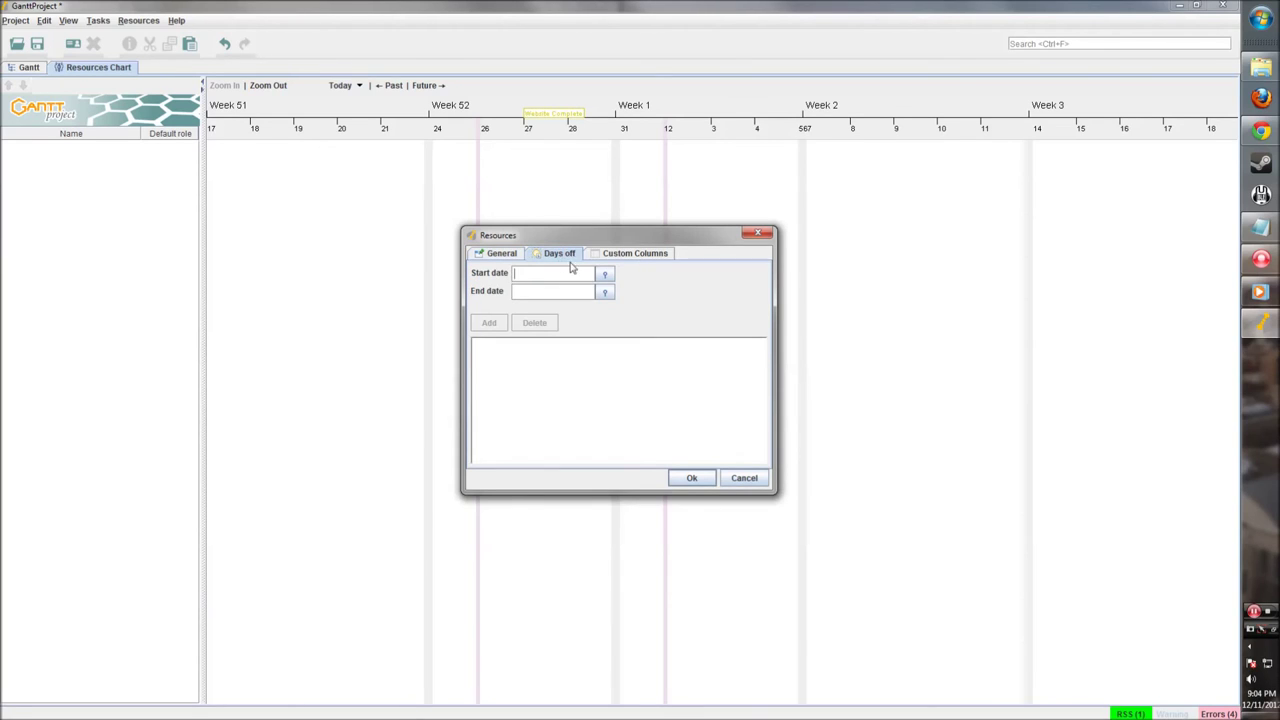
click(621, 258)
click(692, 478)
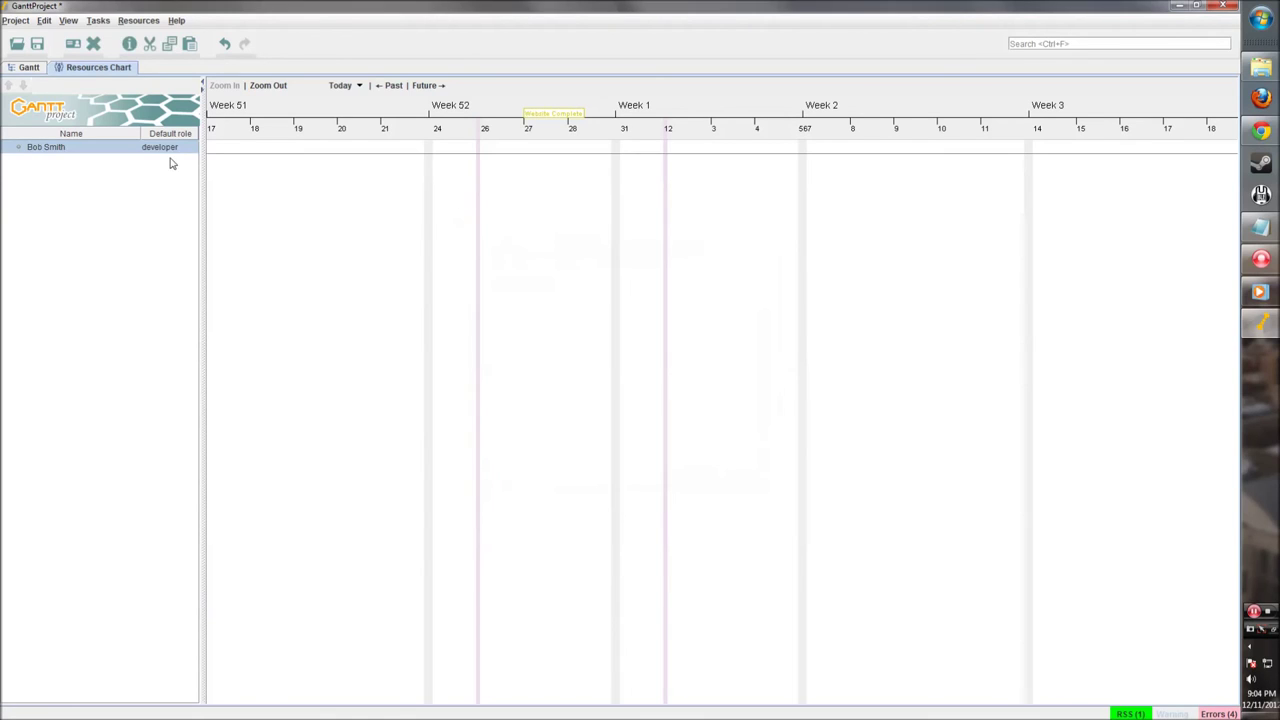
Add a second named resource with the project manager default role.
right_click(89, 175)
click(138, 181)
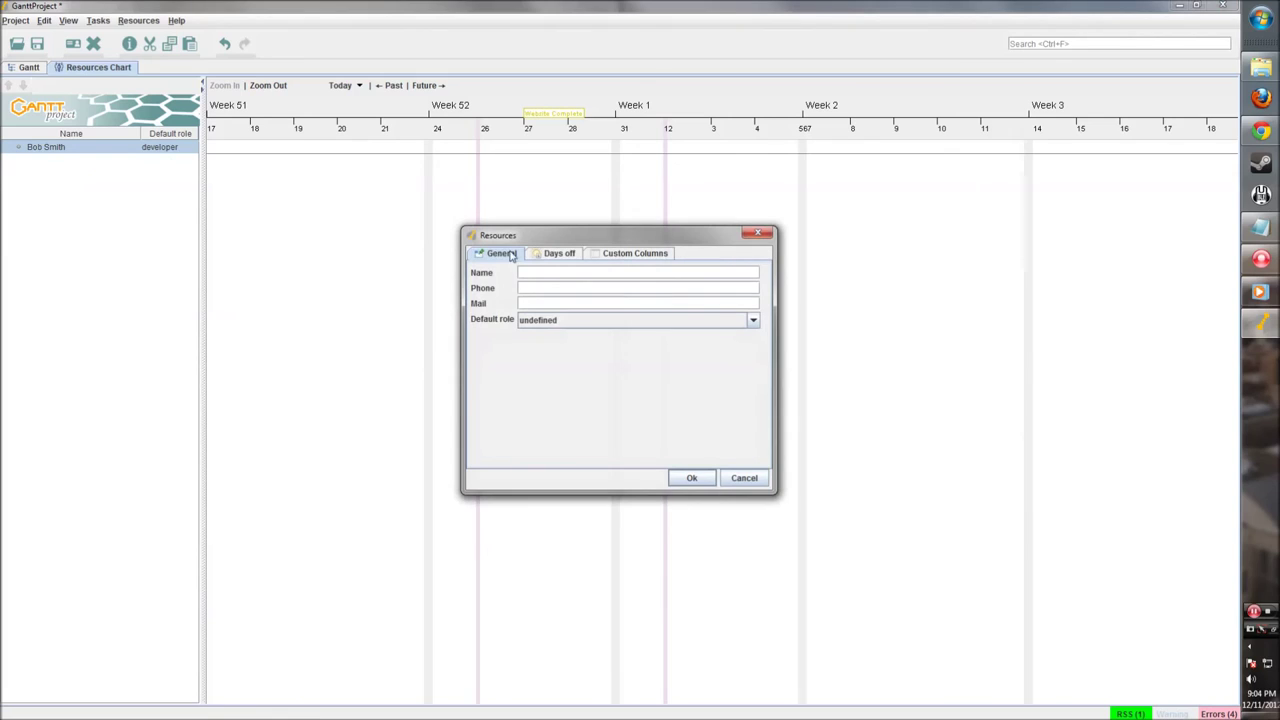
click(543, 272)
text(Bi)
text(ll)
text( Brown)
click(522, 322)
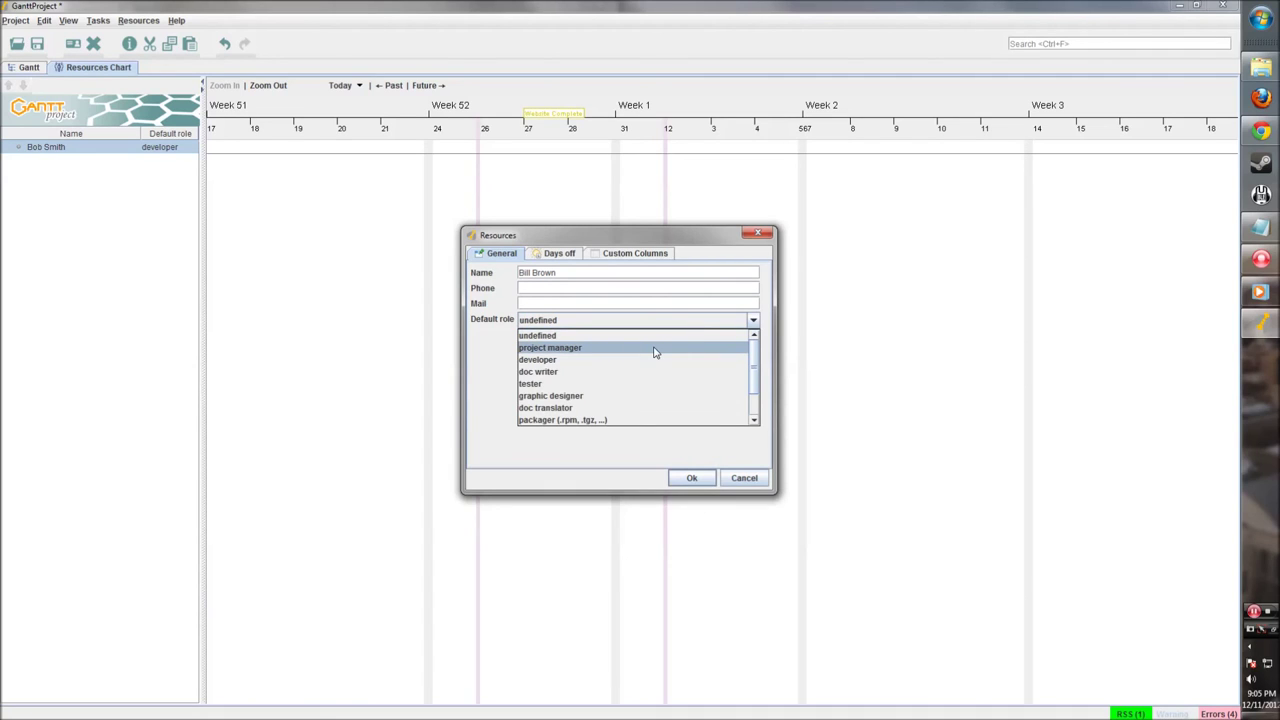
click(575, 348)
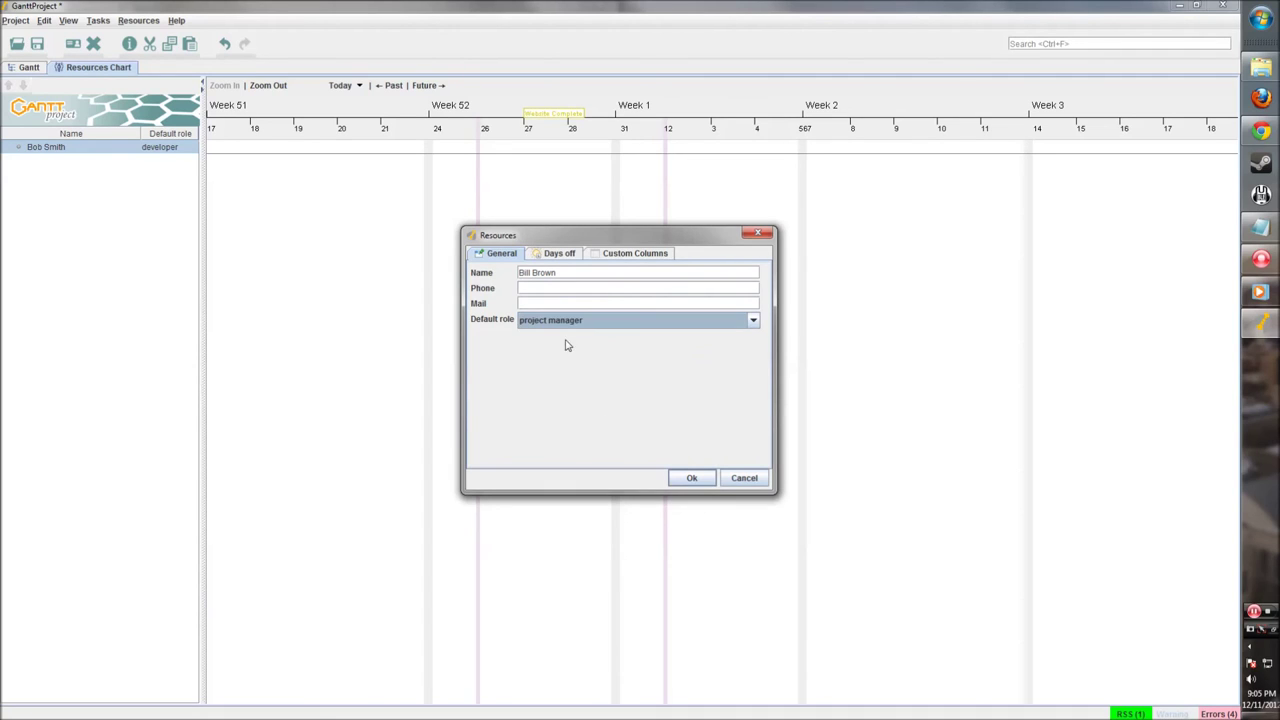
click(688, 478)
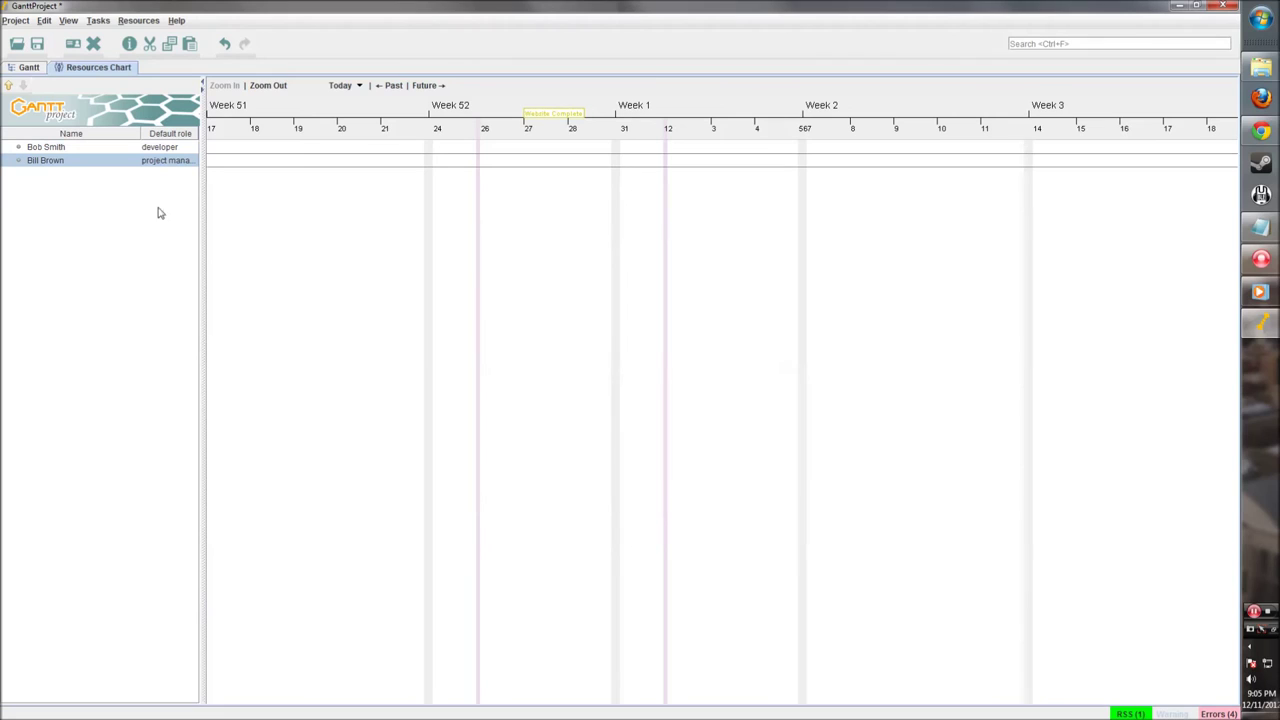
right_click(157, 210)
Add a third resource with the web designer default role.
click(175, 221)
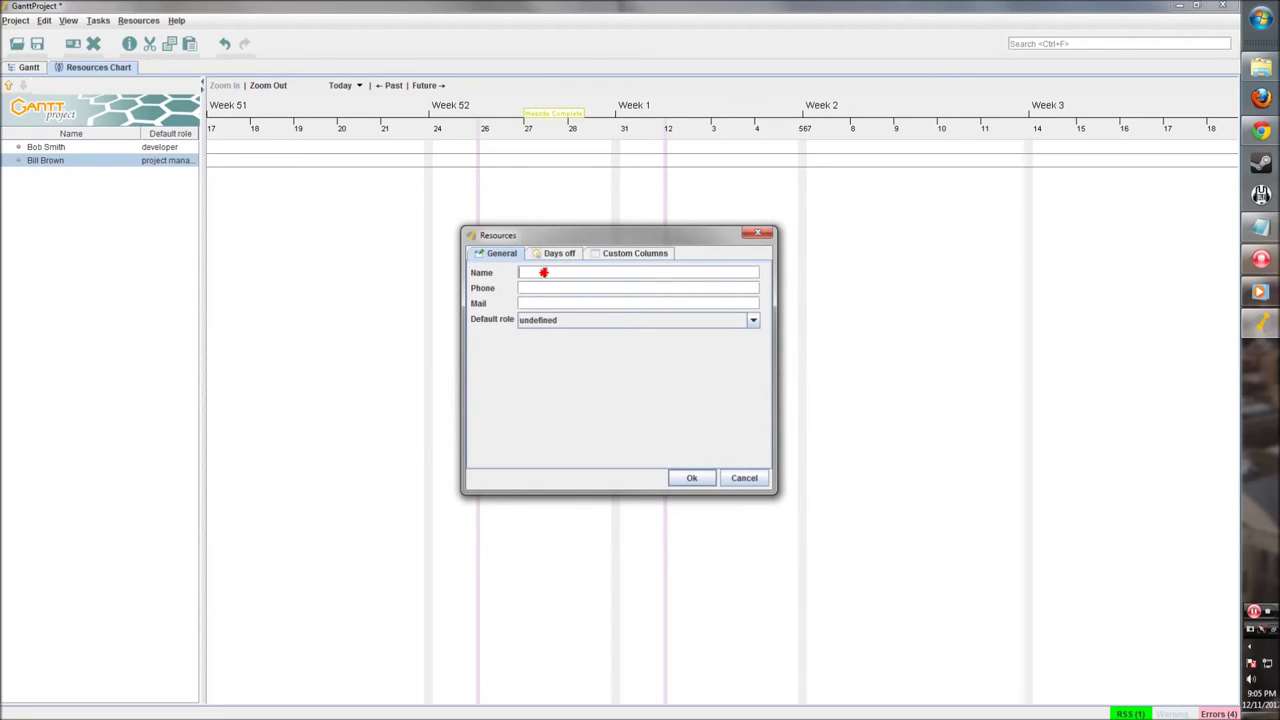
click(544, 272)
click(590, 320)
scroll(648, 397, down, 1)
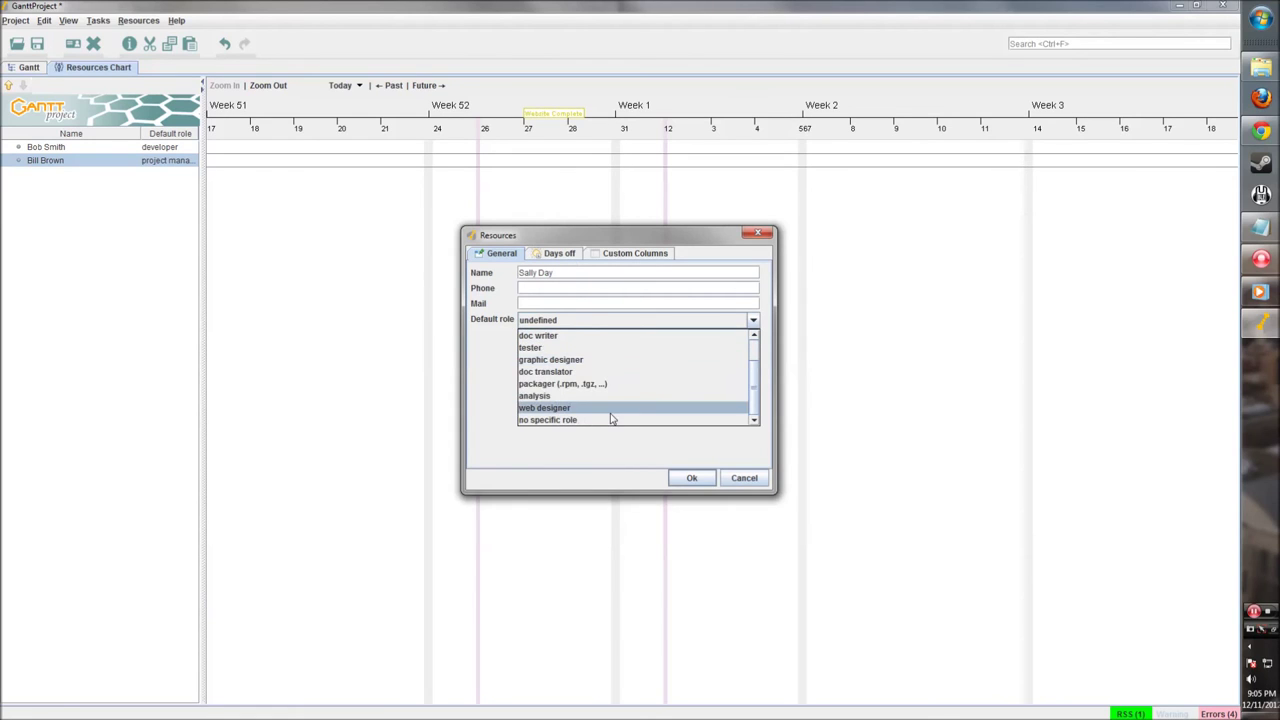
scroll(613, 406, up, 1)
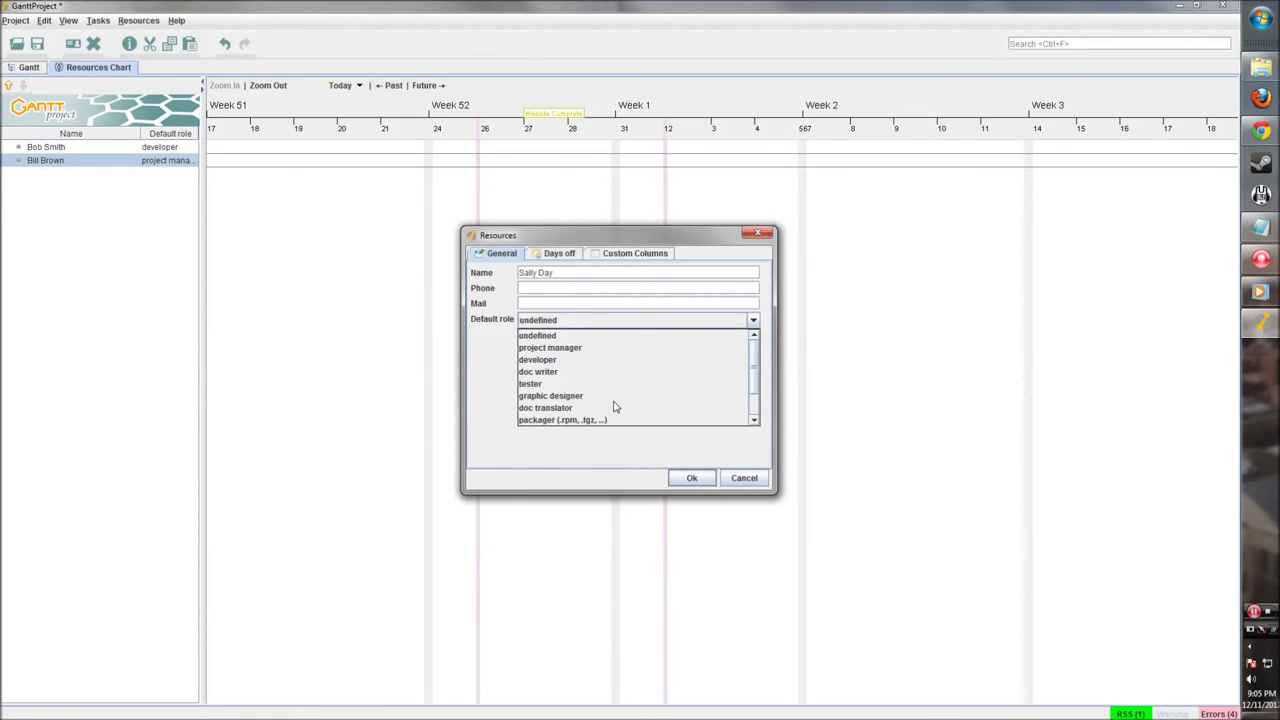
scroll(612, 408, down, 1)
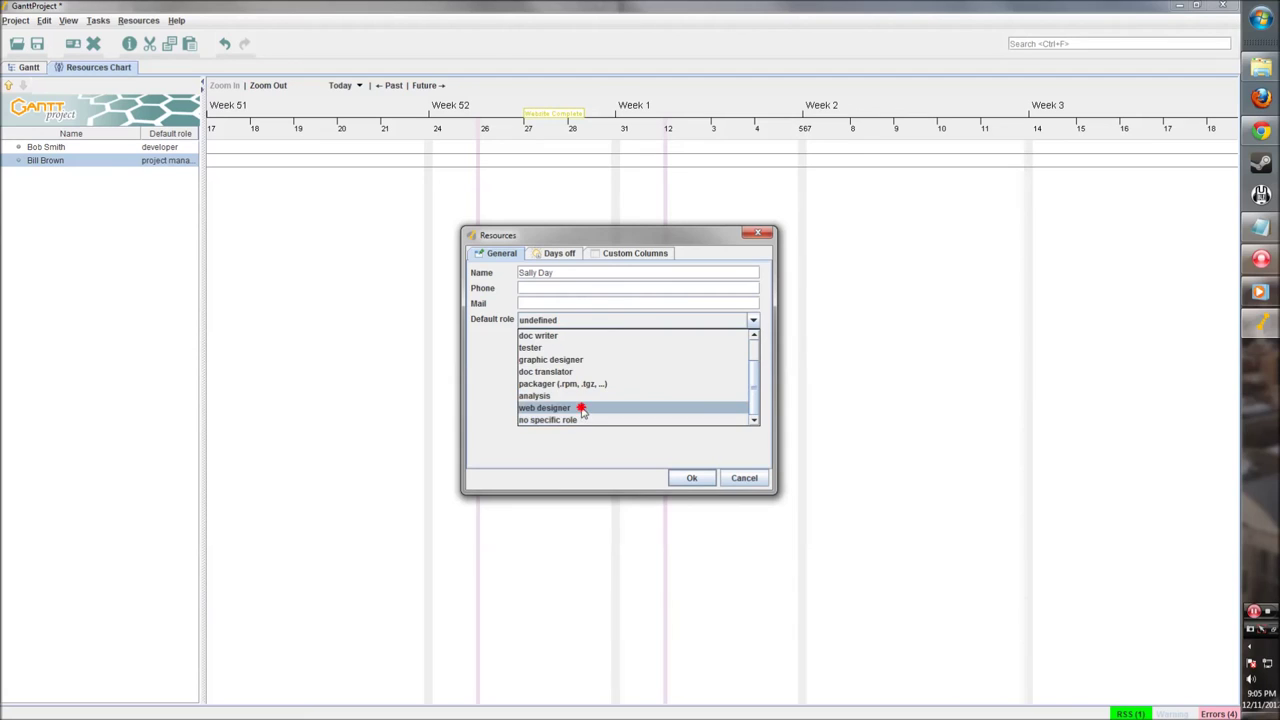
click(582, 408)
click(689, 480)
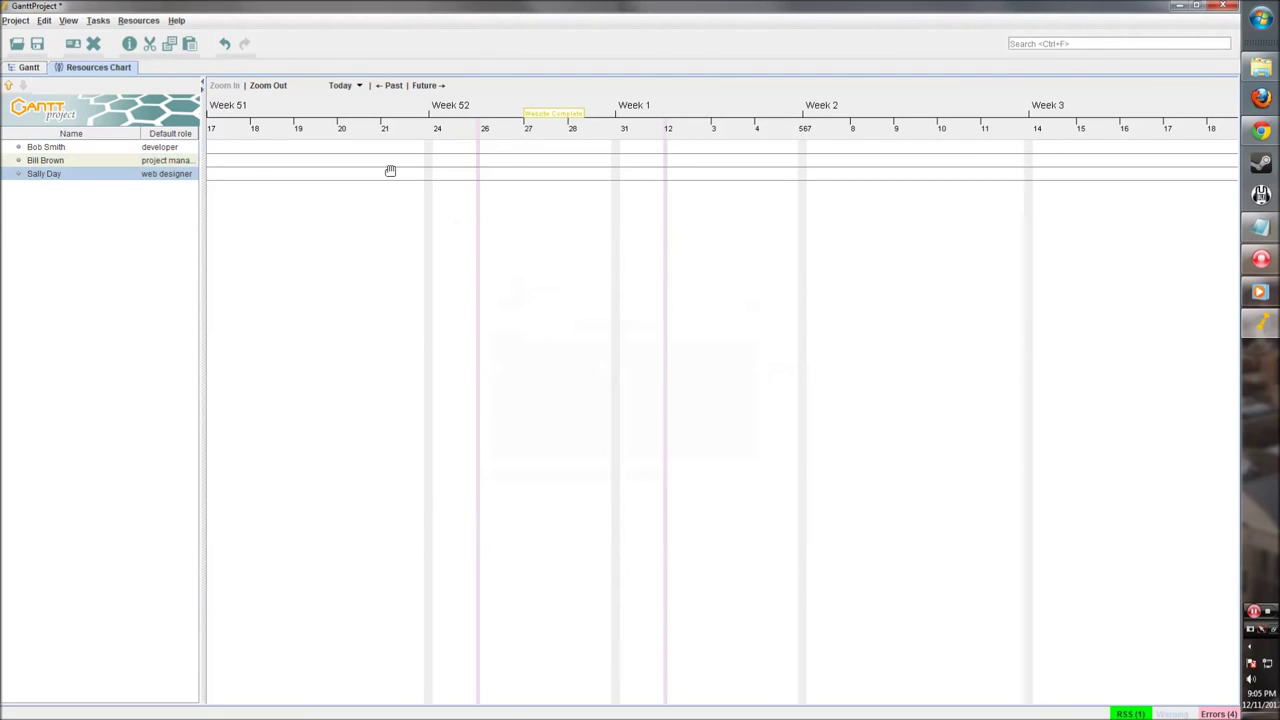
Switch between the Resources and Gantt chart views, ending on the Gantt chart.
click(102, 149)
click(103, 172)
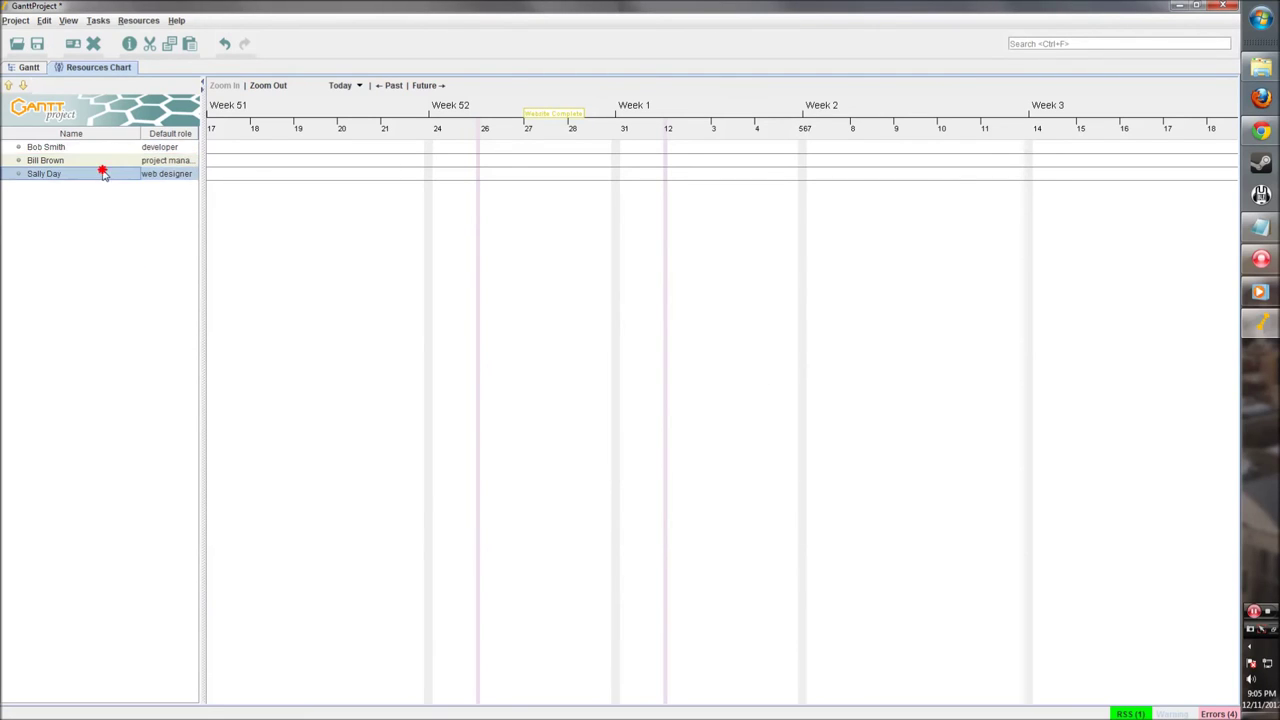
click(102, 149)
click(102, 172)
click(105, 150)
click(98, 175)
click(37, 70)
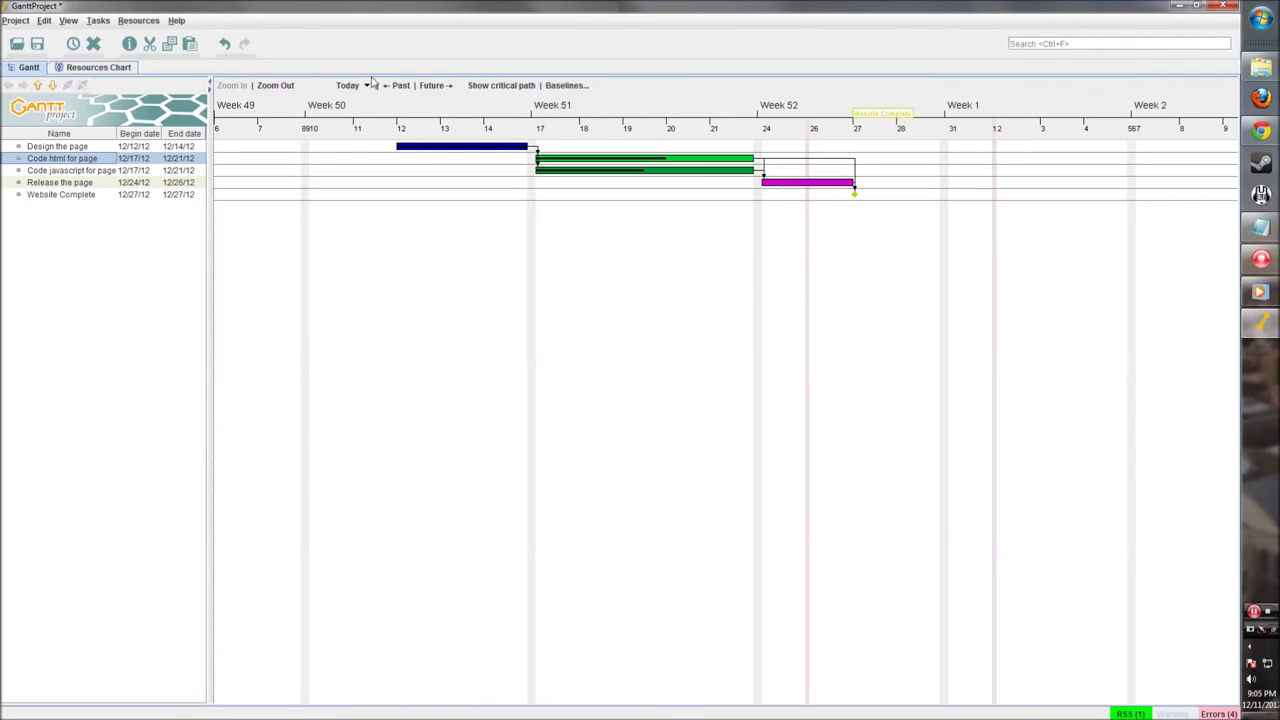
double_click(467, 148)
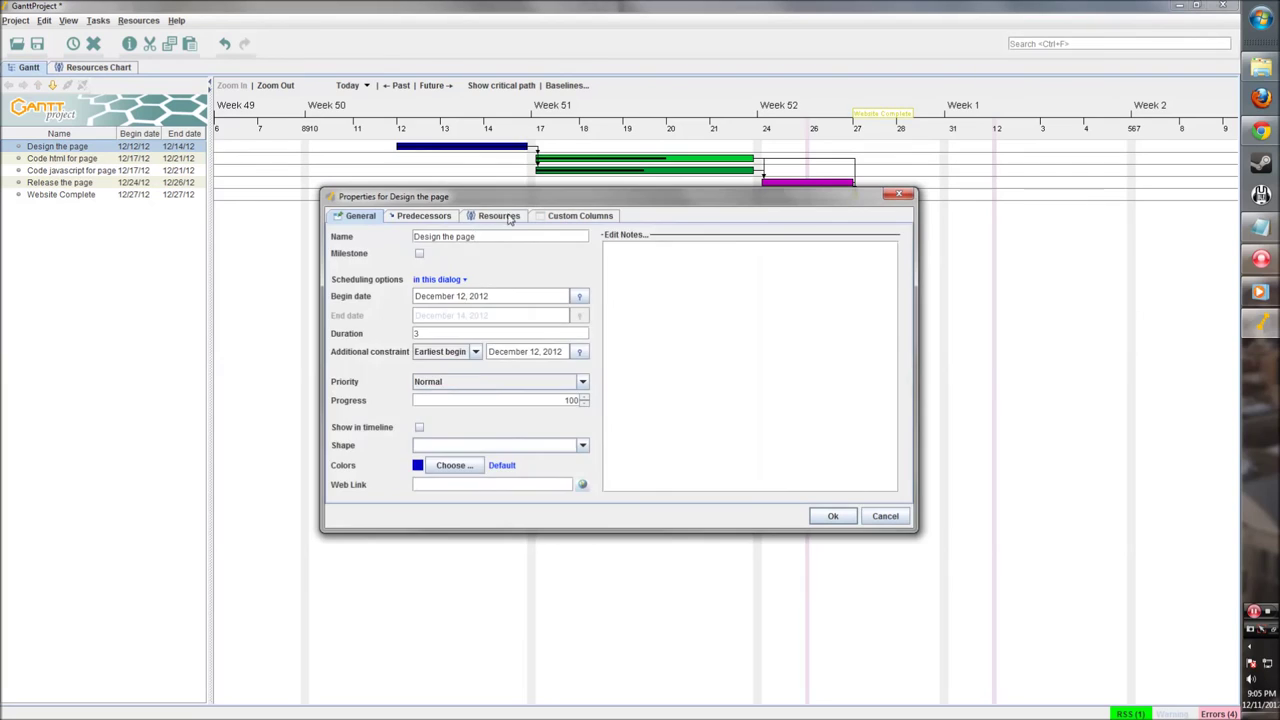
click(505, 216)
click(349, 234)
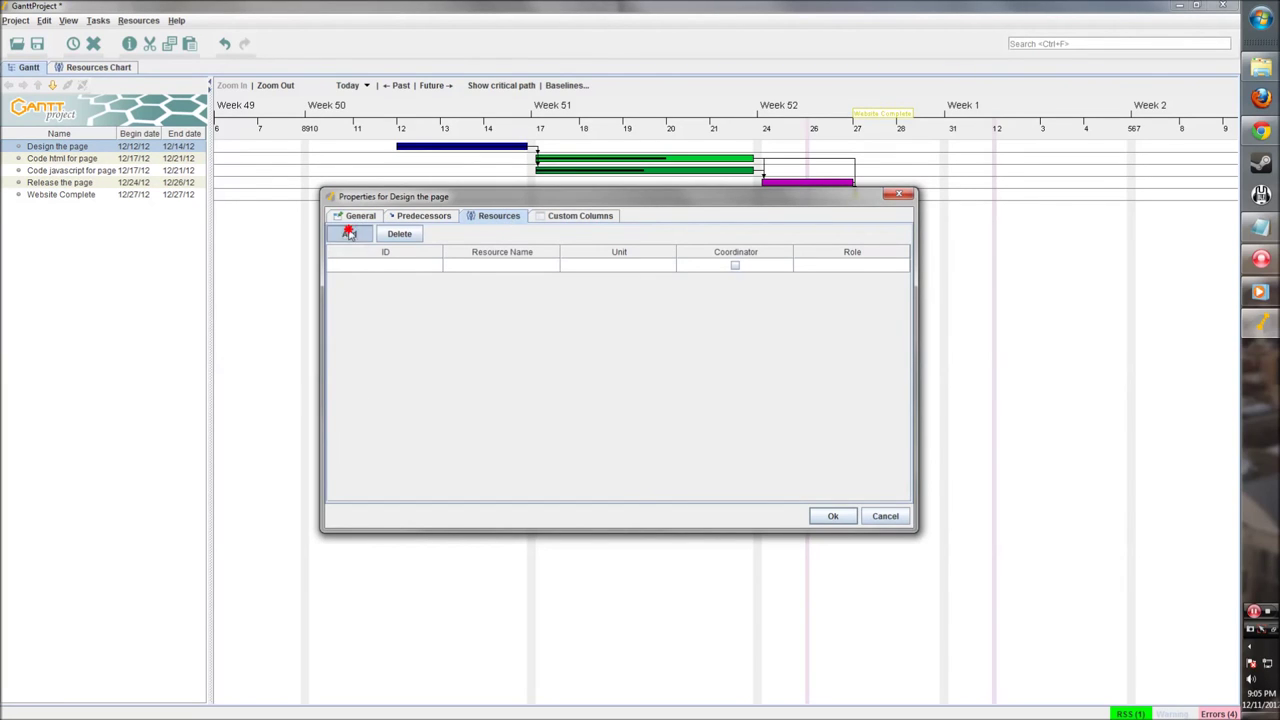
click(552, 267)
click(514, 304)
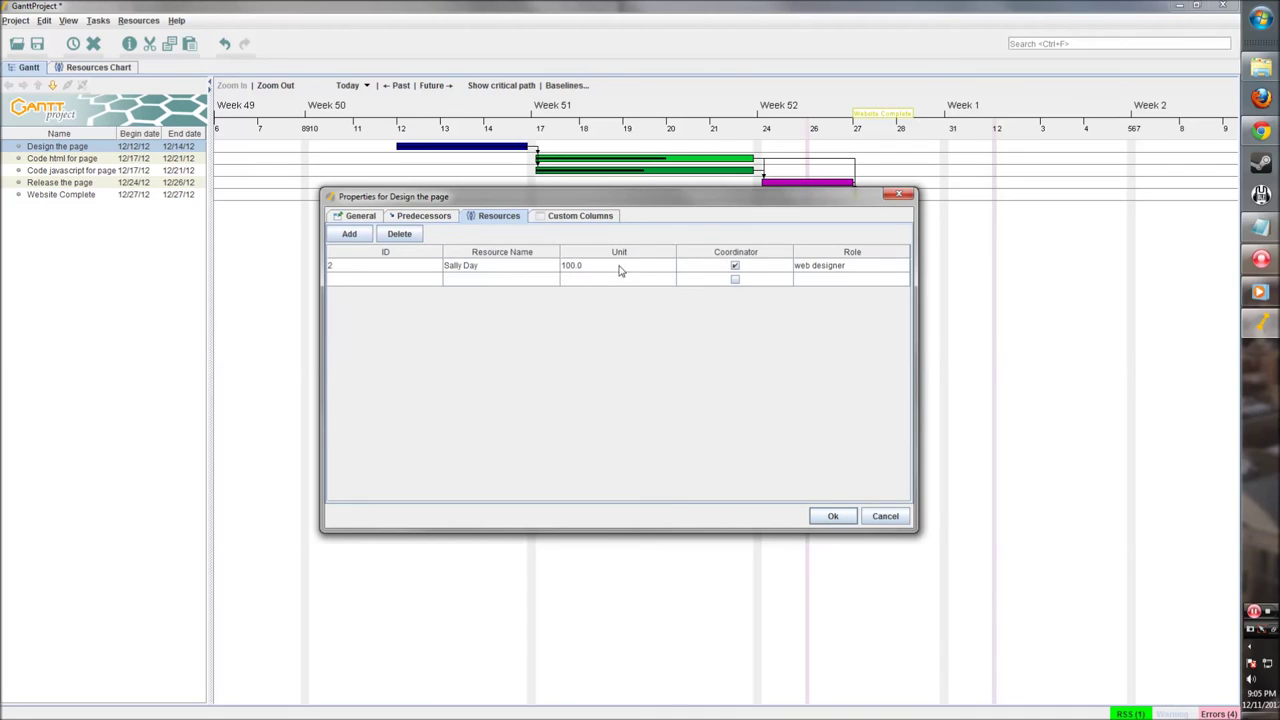
click(735, 266)
click(828, 515)
Begin a resource assignment for Code html for page, then cancel it unfinished.
click(88, 160)
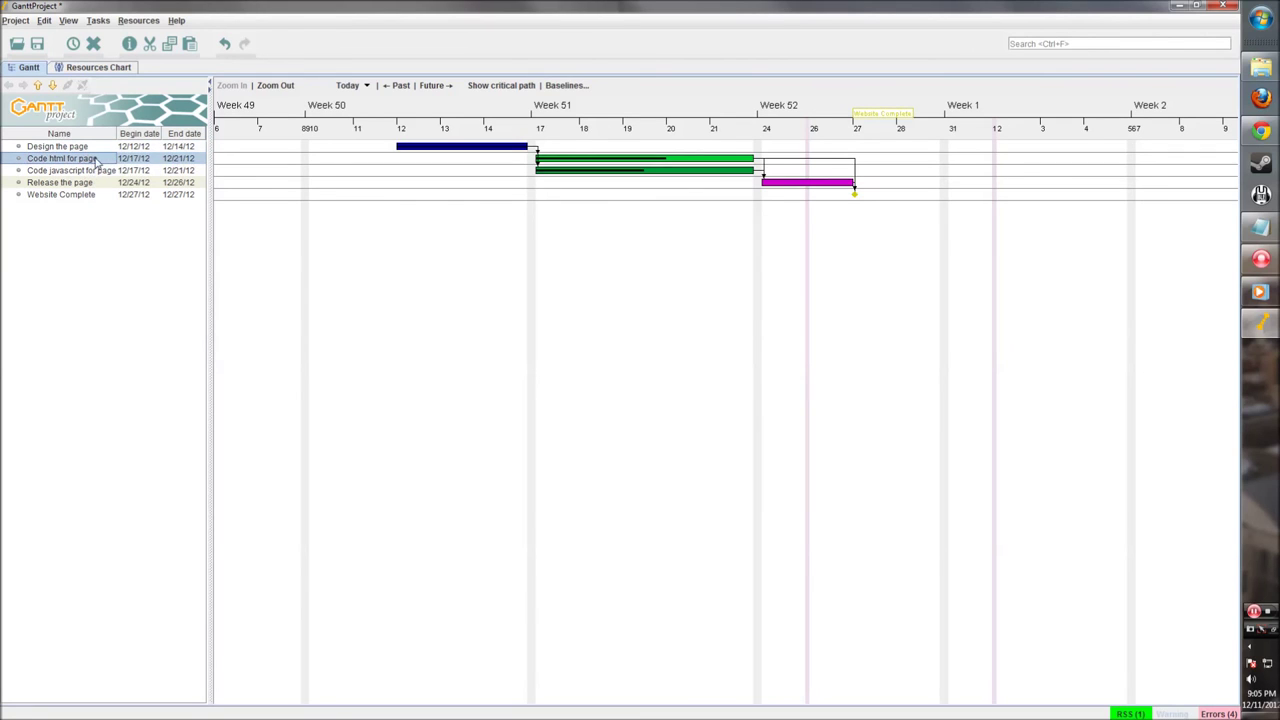
right_click(96, 159)
click(62, 160)
click(606, 162)
double_click(608, 163)
click(486, 217)
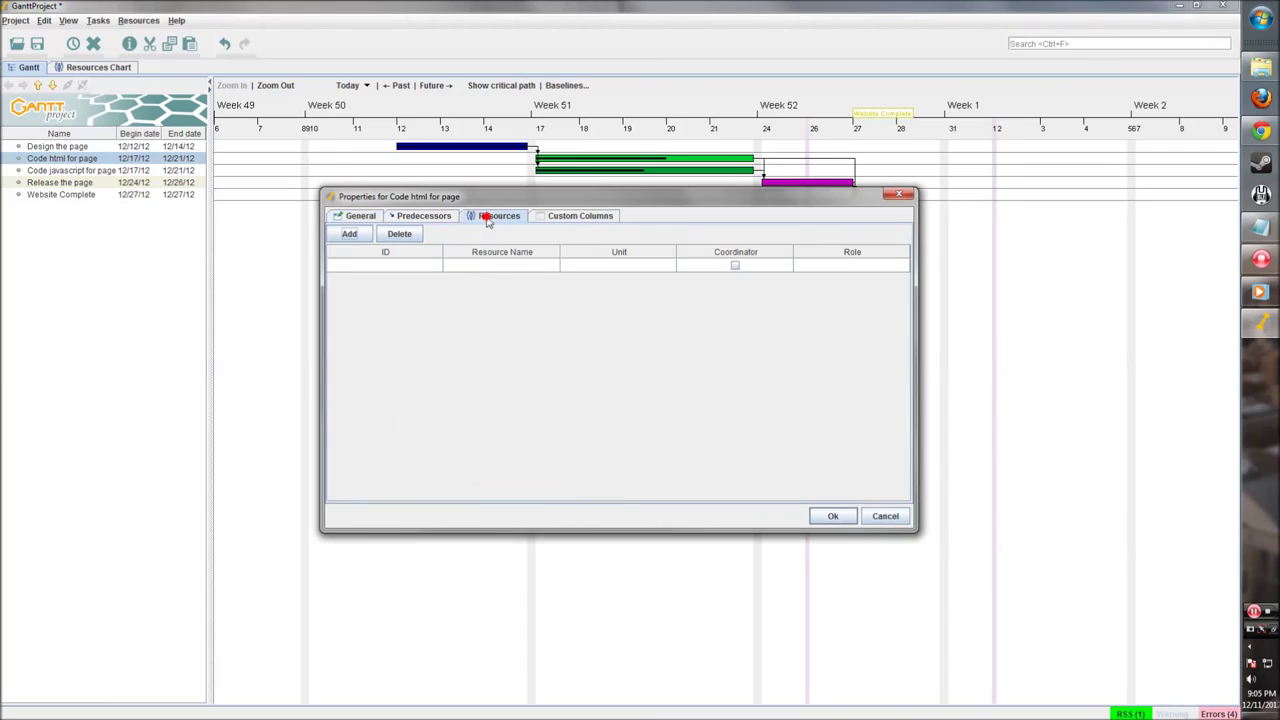
click(352, 234)
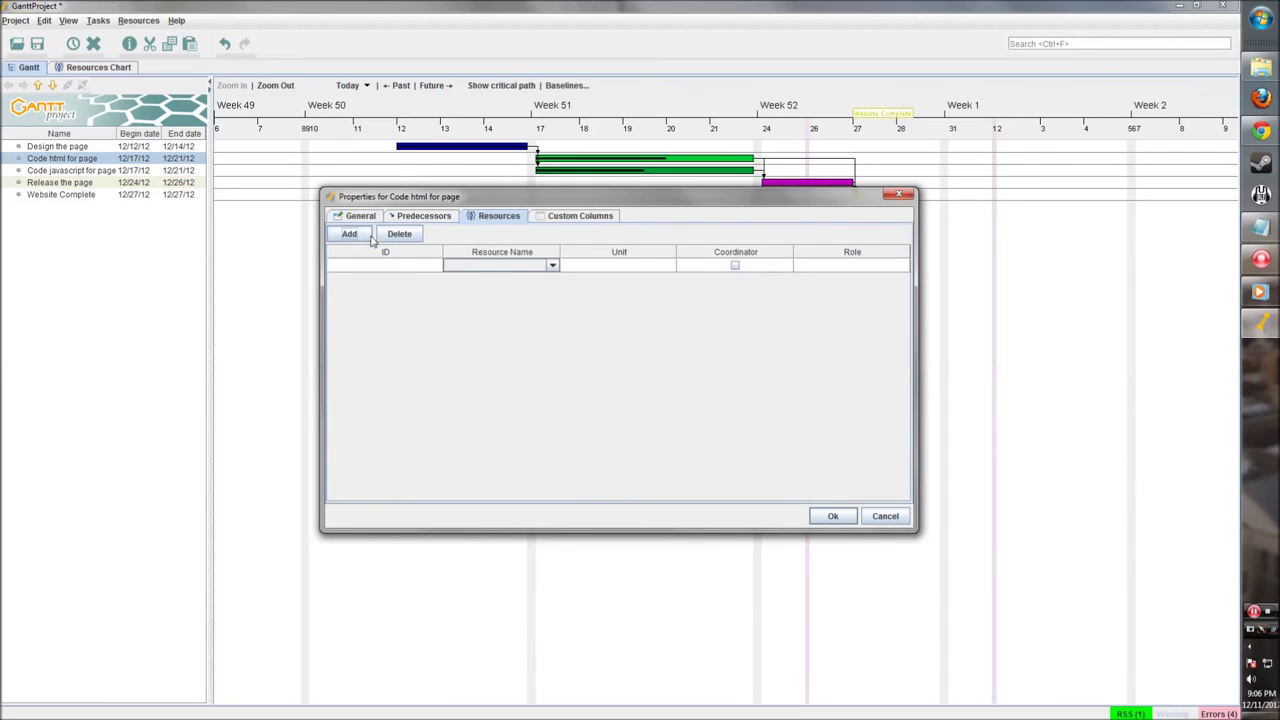
click(510, 265)
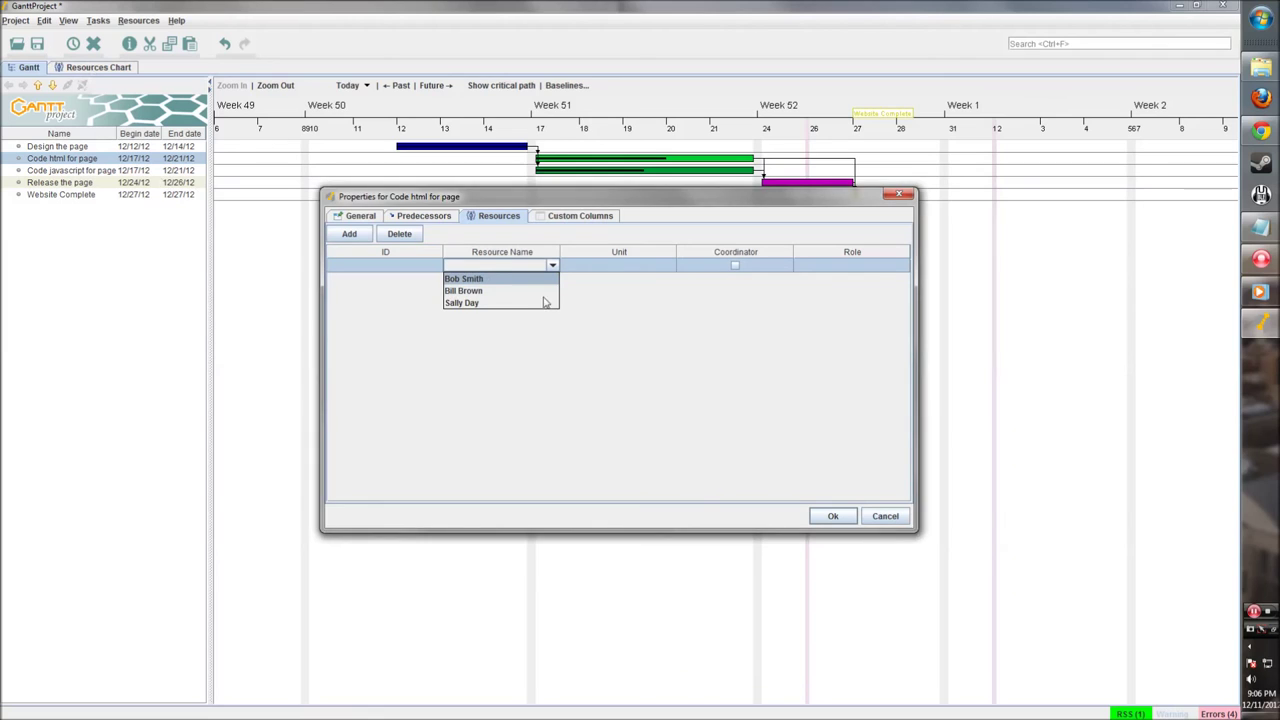
click(885, 516)
Check Bob Smith's default role on the resources chart, then return to the Gantt chart.
click(112, 68)
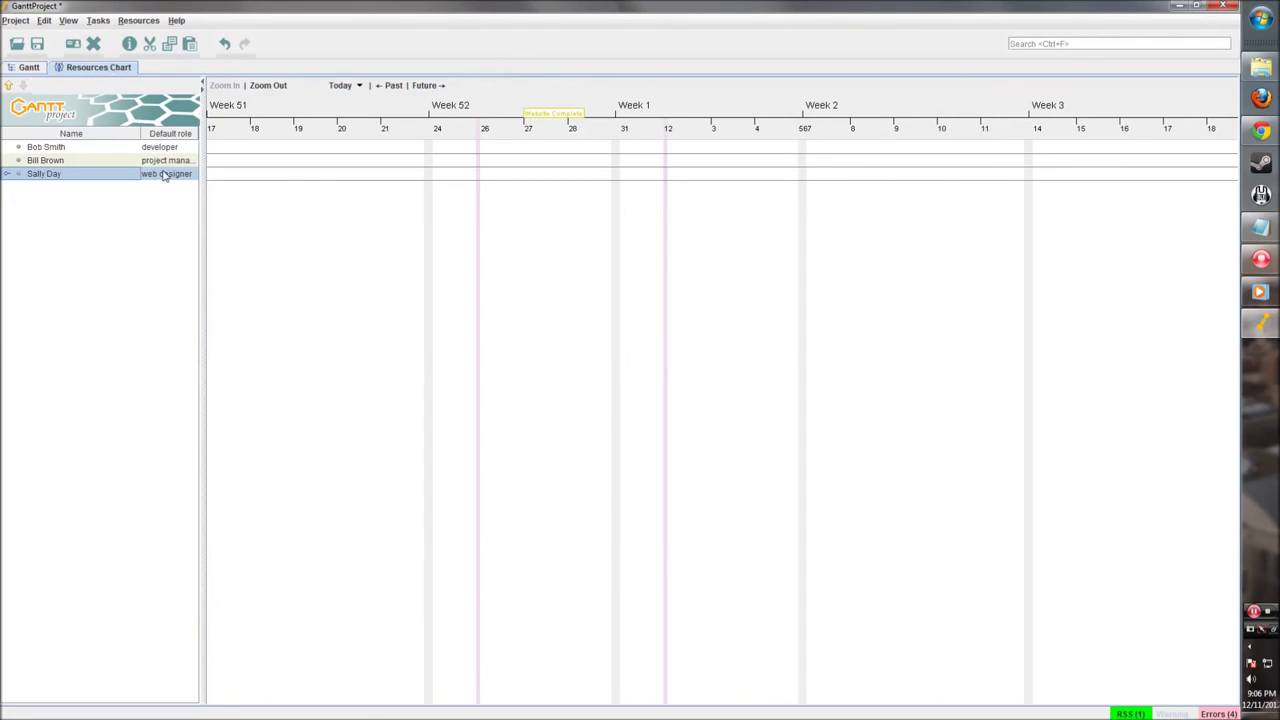
click(172, 150)
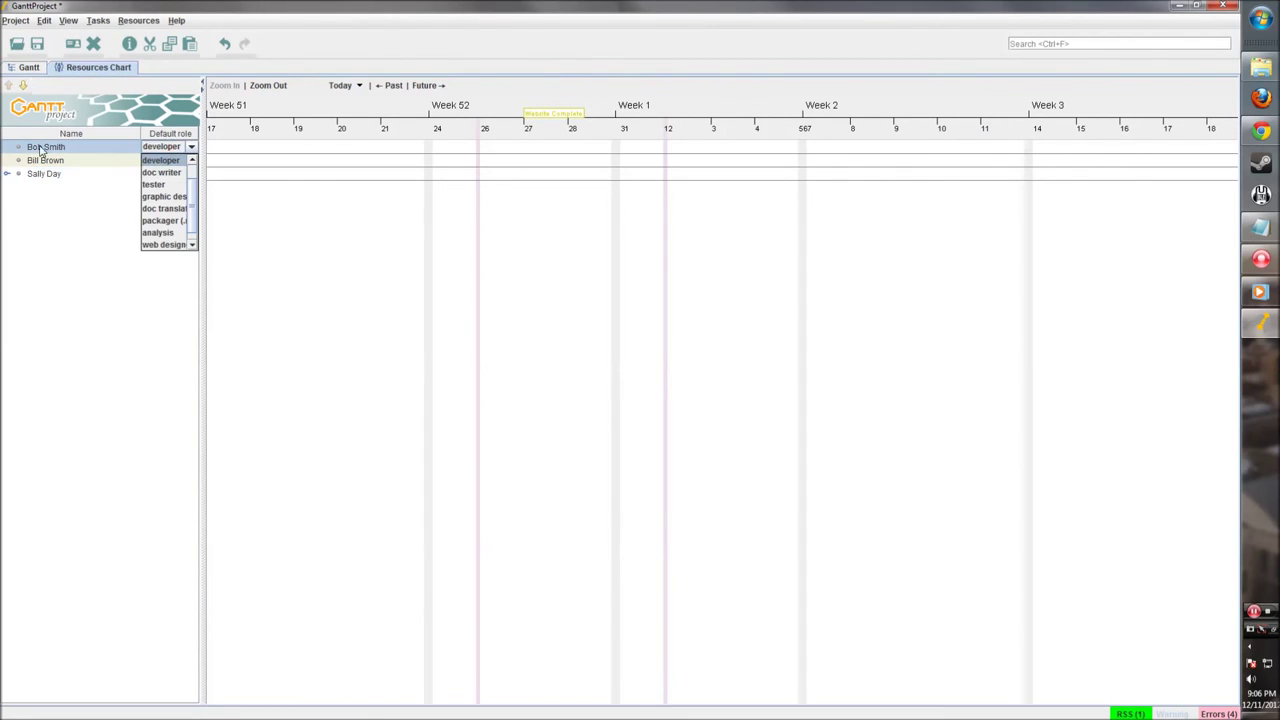
click(23, 69)
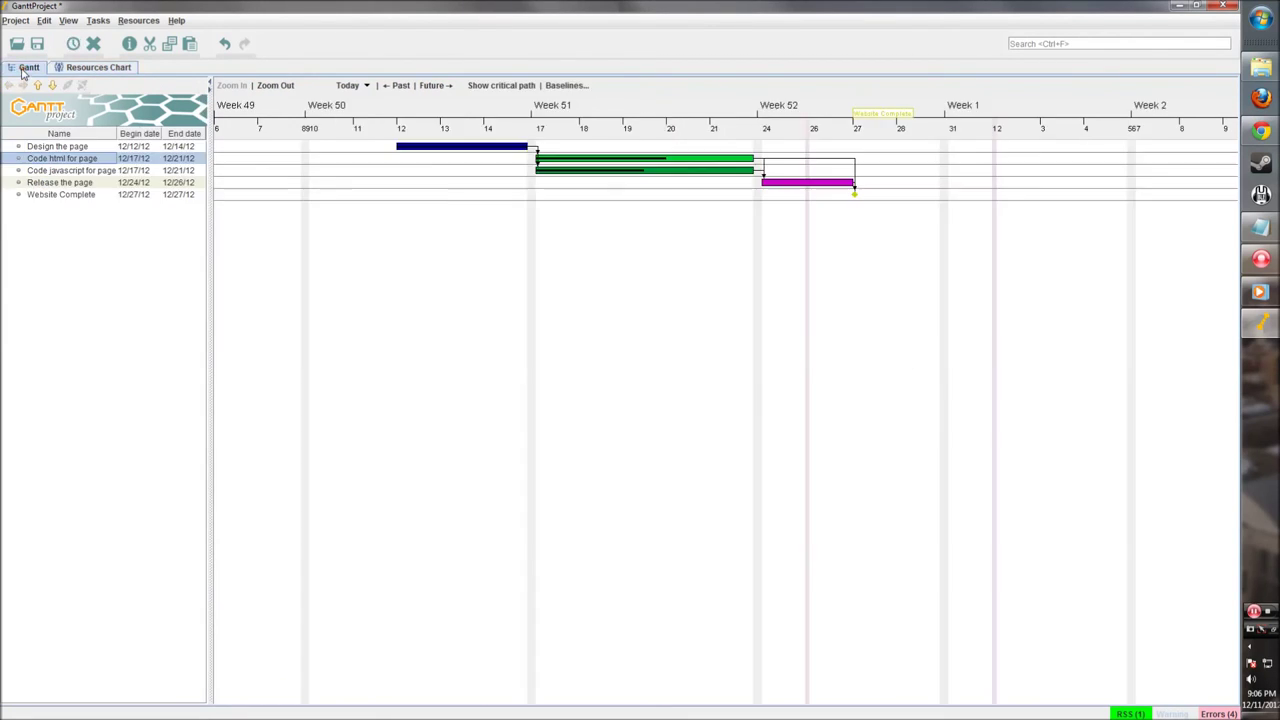
Assign Bob Smith to Code html for page at 50.0 units.
double_click(627, 160)
click(498, 216)
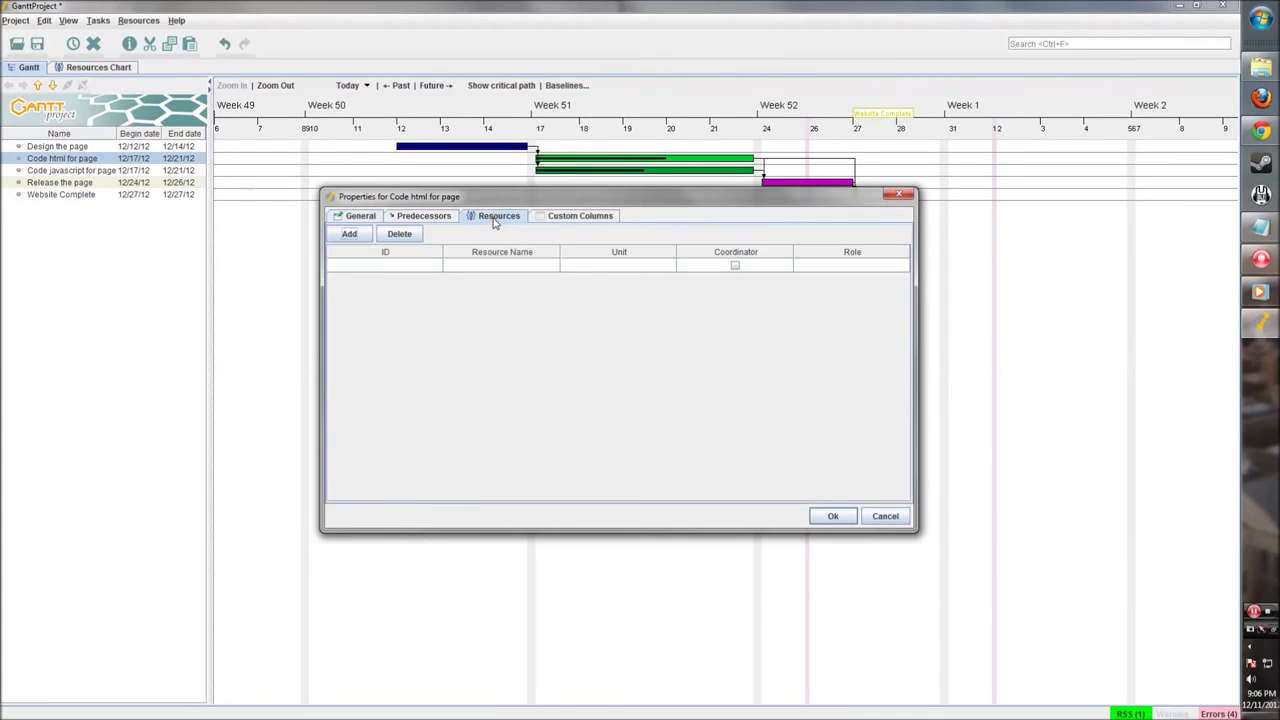
click(349, 233)
click(533, 262)
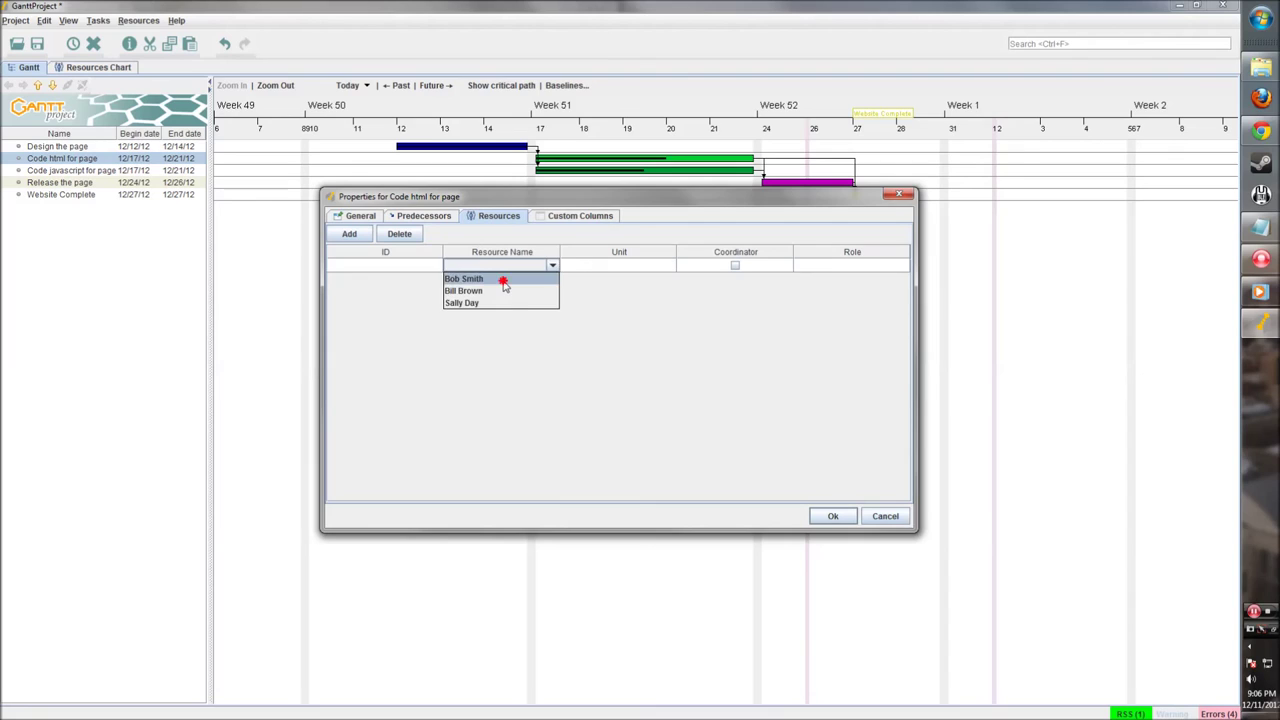
click(504, 281)
click(615, 265)
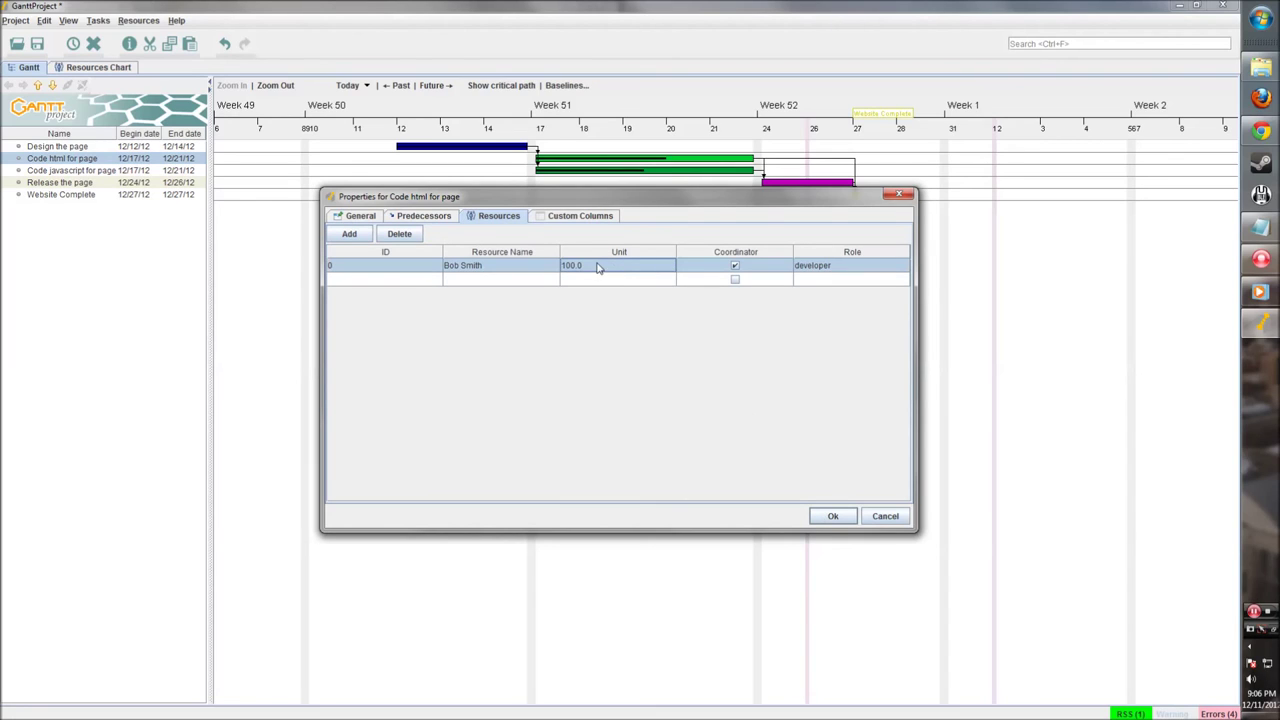
double_click(580, 265)
drag(580, 265, 540, 271)
text(50)
click(655, 279)
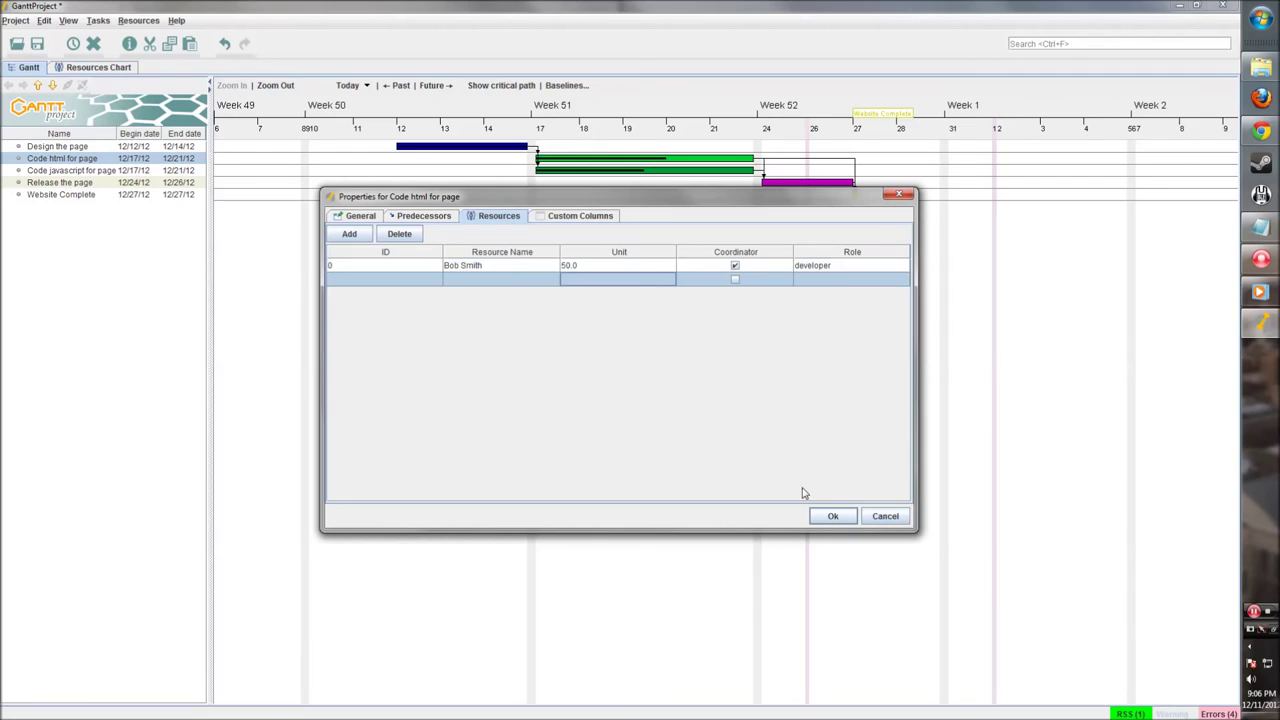
click(830, 515)
Assign Bob Smith to Code javascript for page at 50.0 units.
double_click(606, 176)
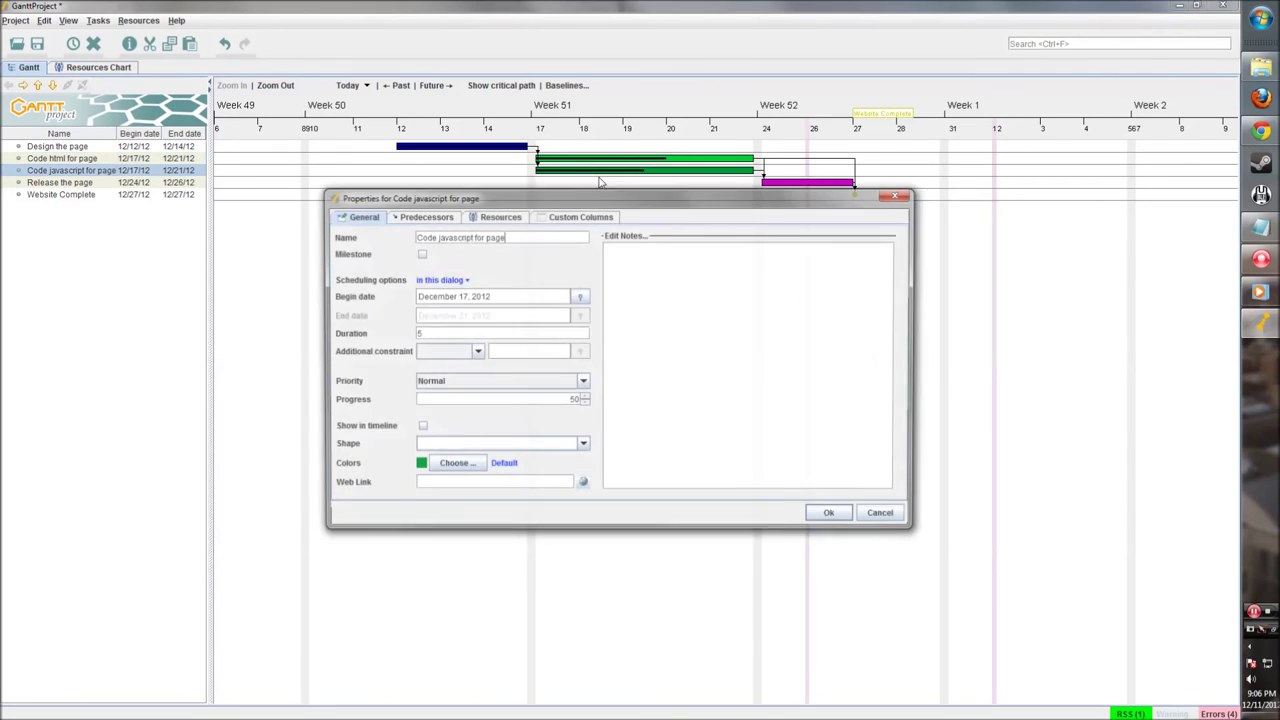
click(486, 217)
click(530, 264)
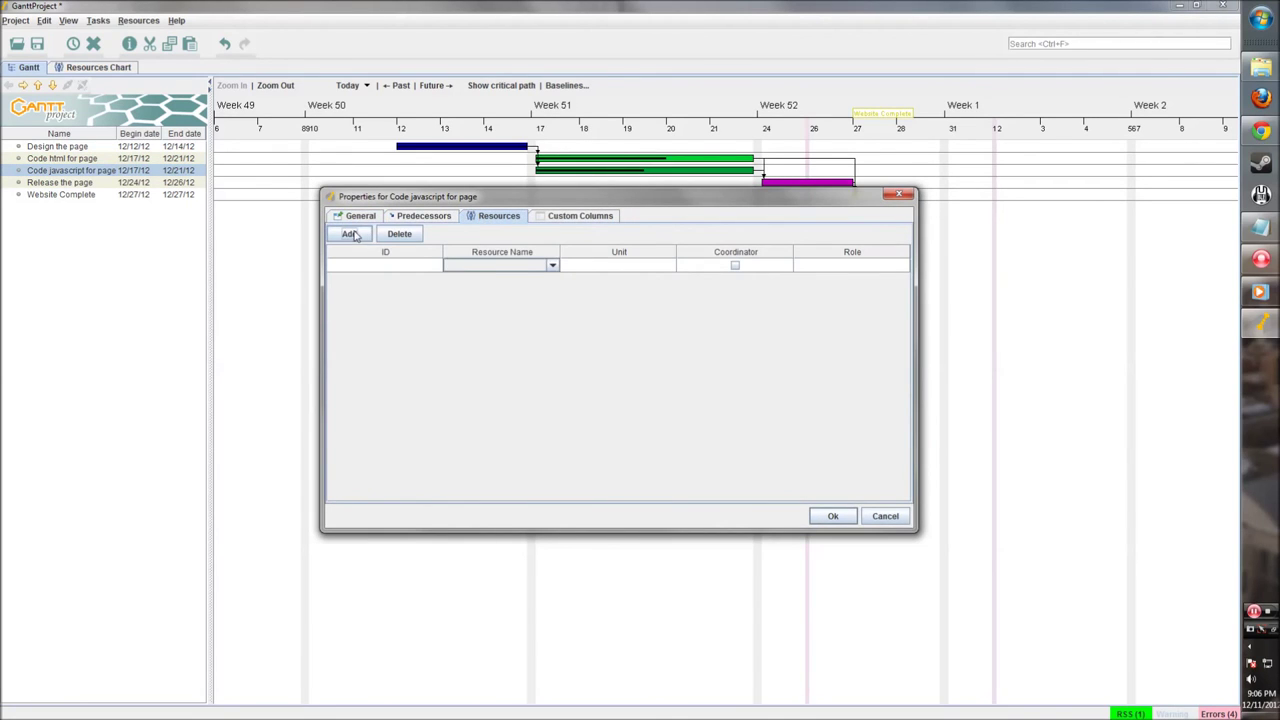
click(535, 266)
click(495, 280)
double_click(643, 267)
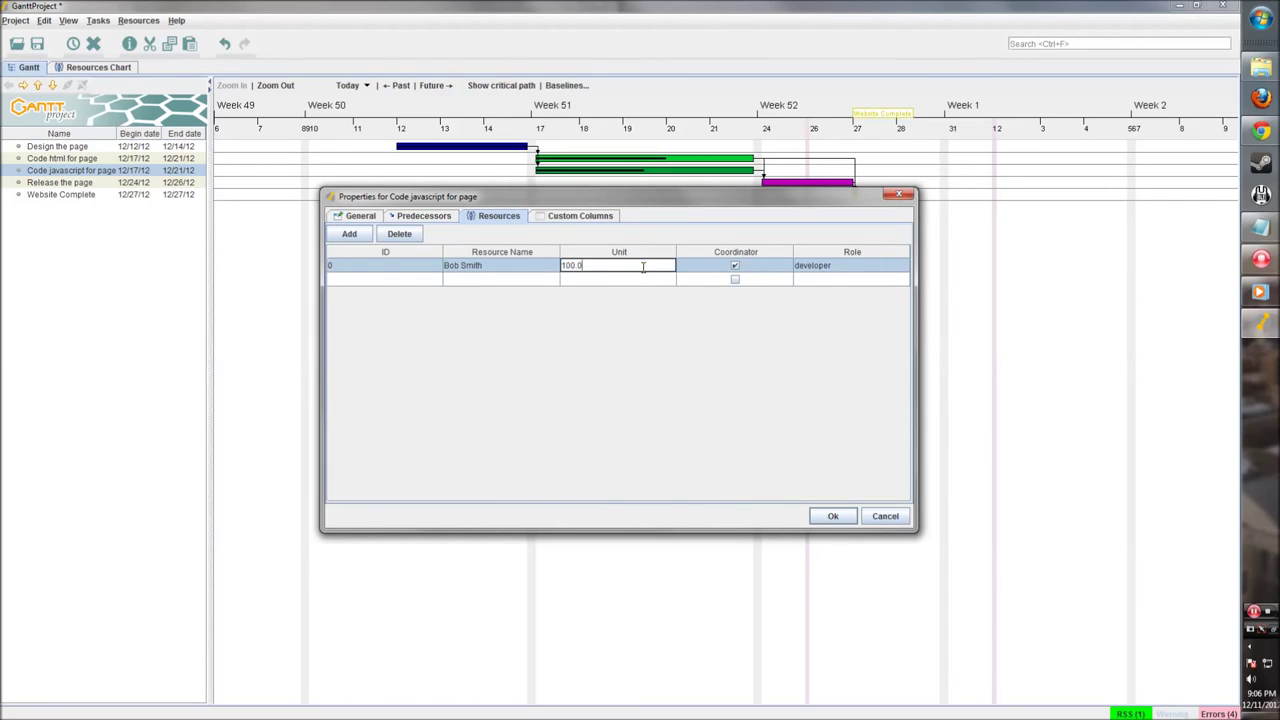
drag(643, 267, 520, 260)
text(50)
click(691, 257)
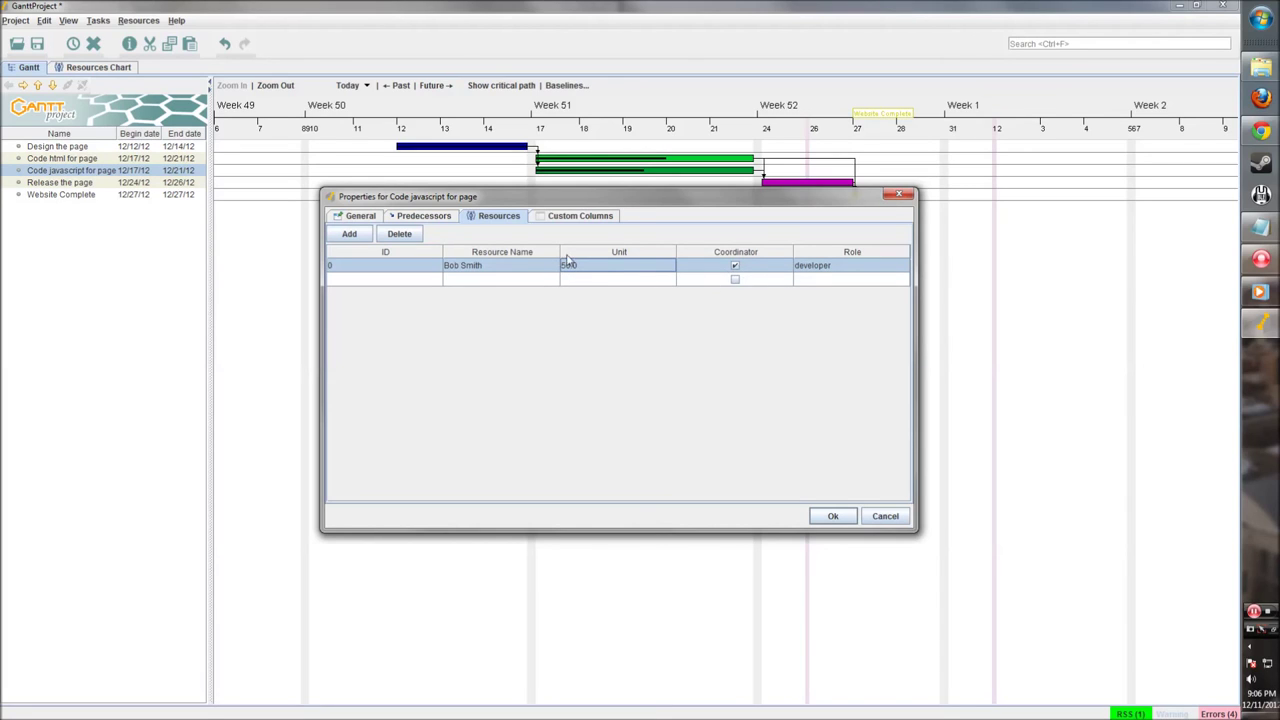
click(835, 515)
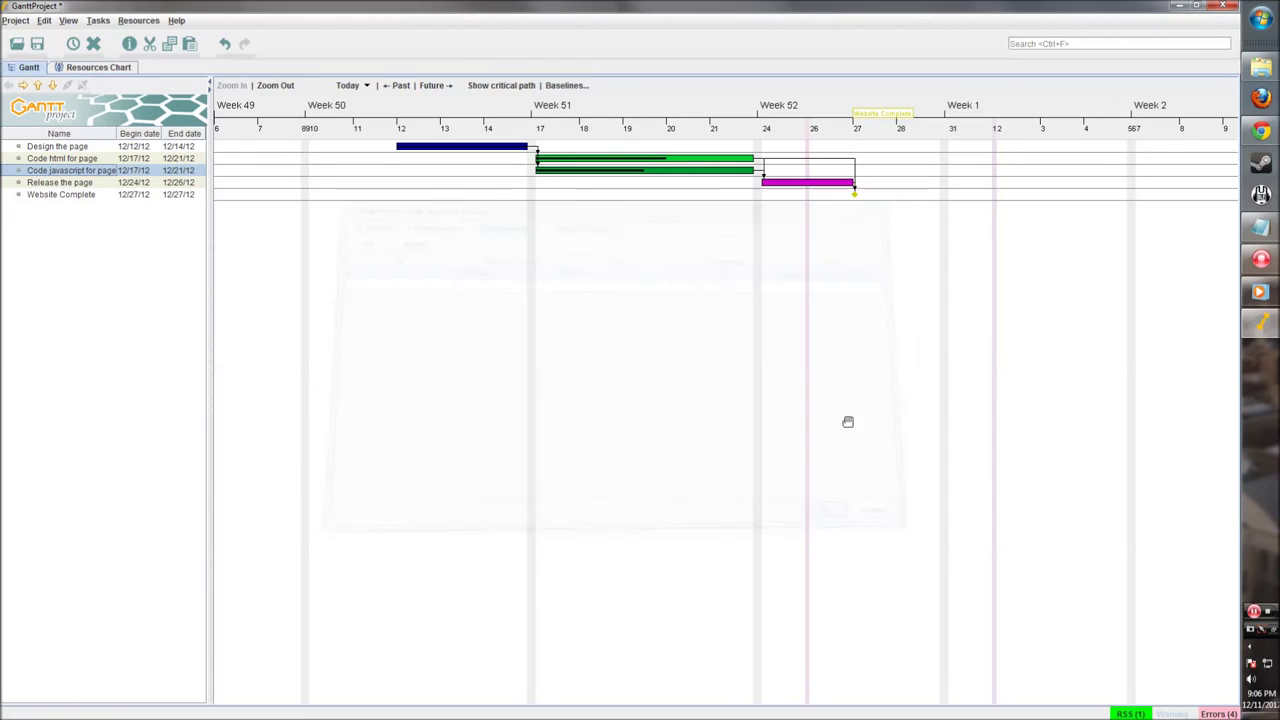
double_click(791, 187)
click(500, 217)
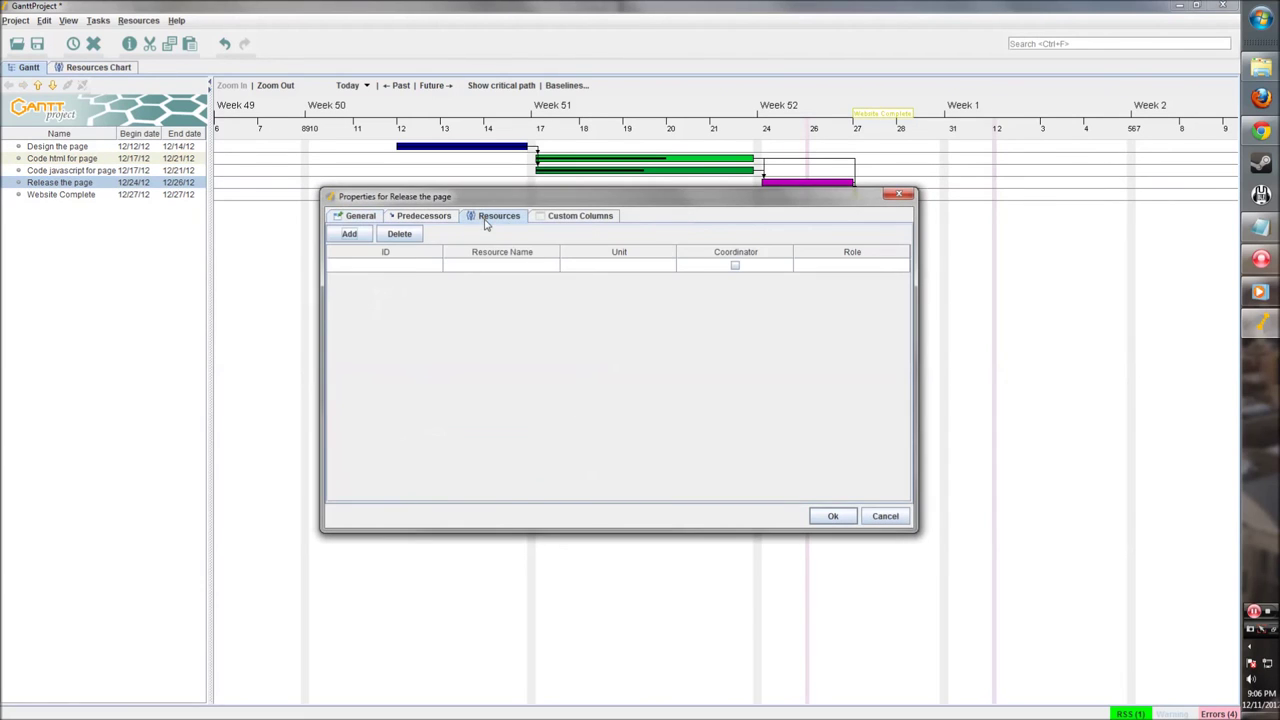
click(349, 233)
click(522, 266)
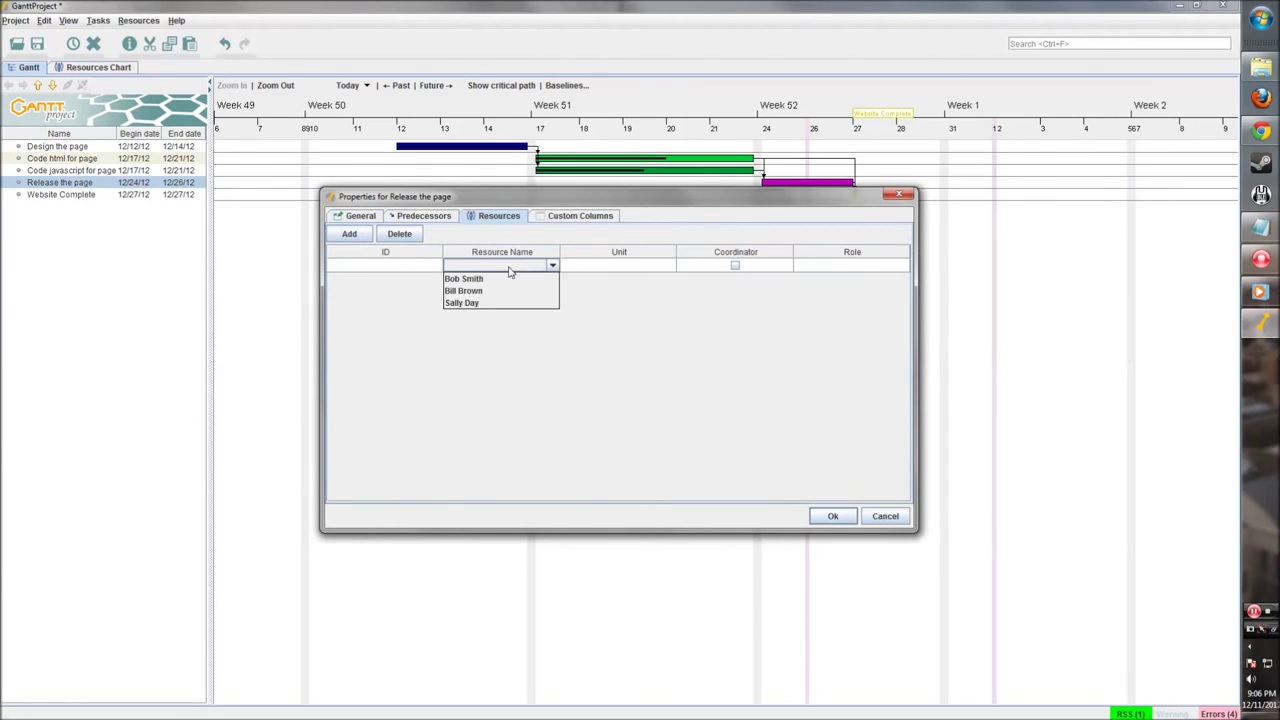
click(490, 291)
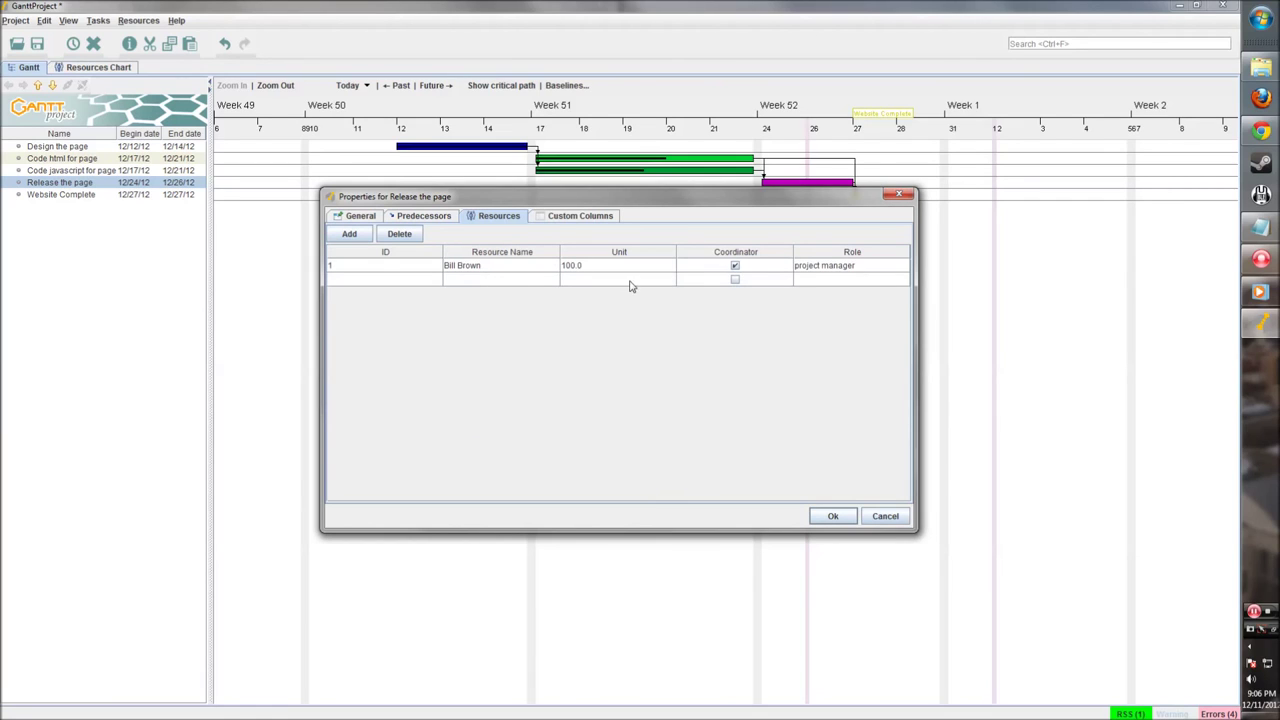
click(822, 516)
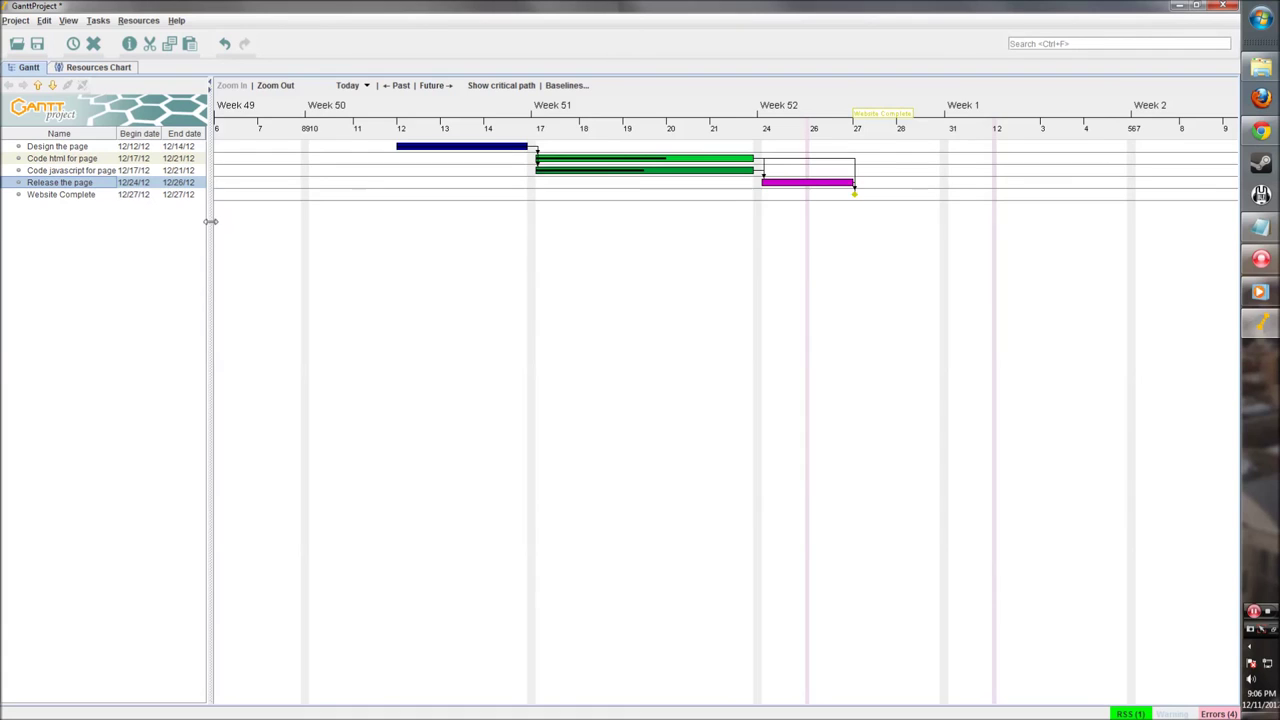
drag(208, 222, 227, 222)
Review the team's load bars on the resources chart, closing its colour settings unchanged.
click(98, 67)
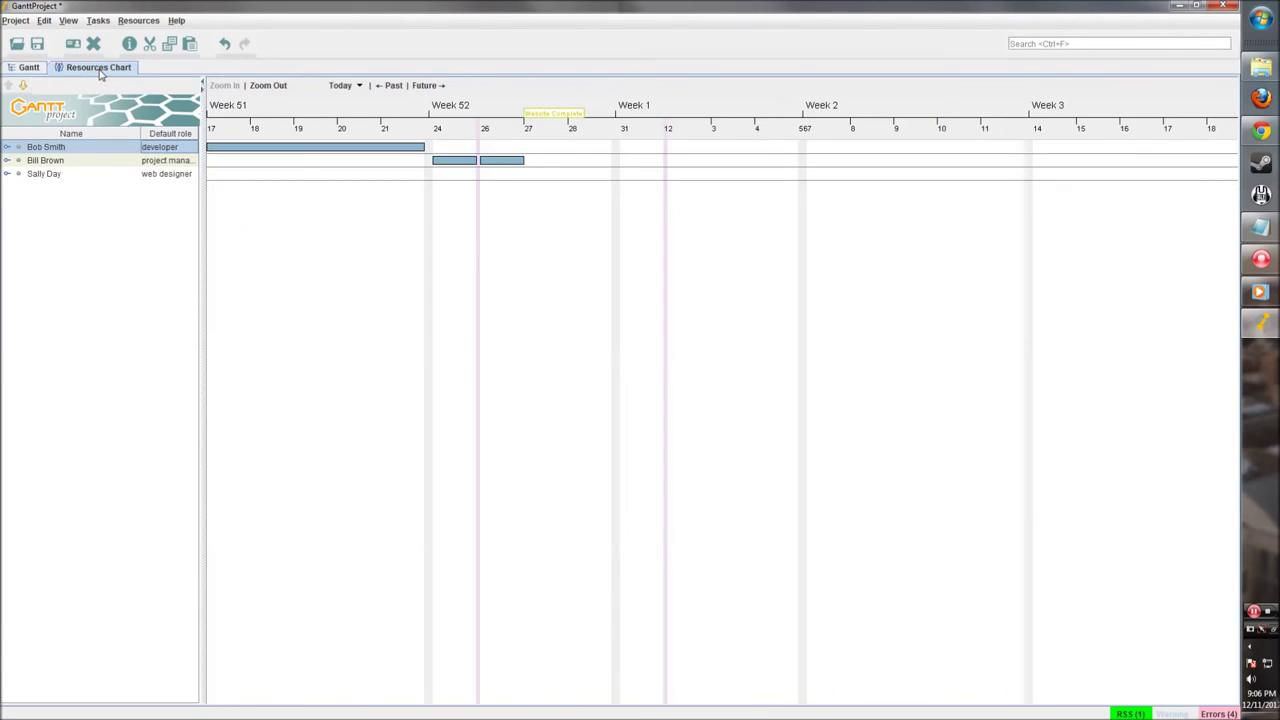
drag(435, 264, 637, 274)
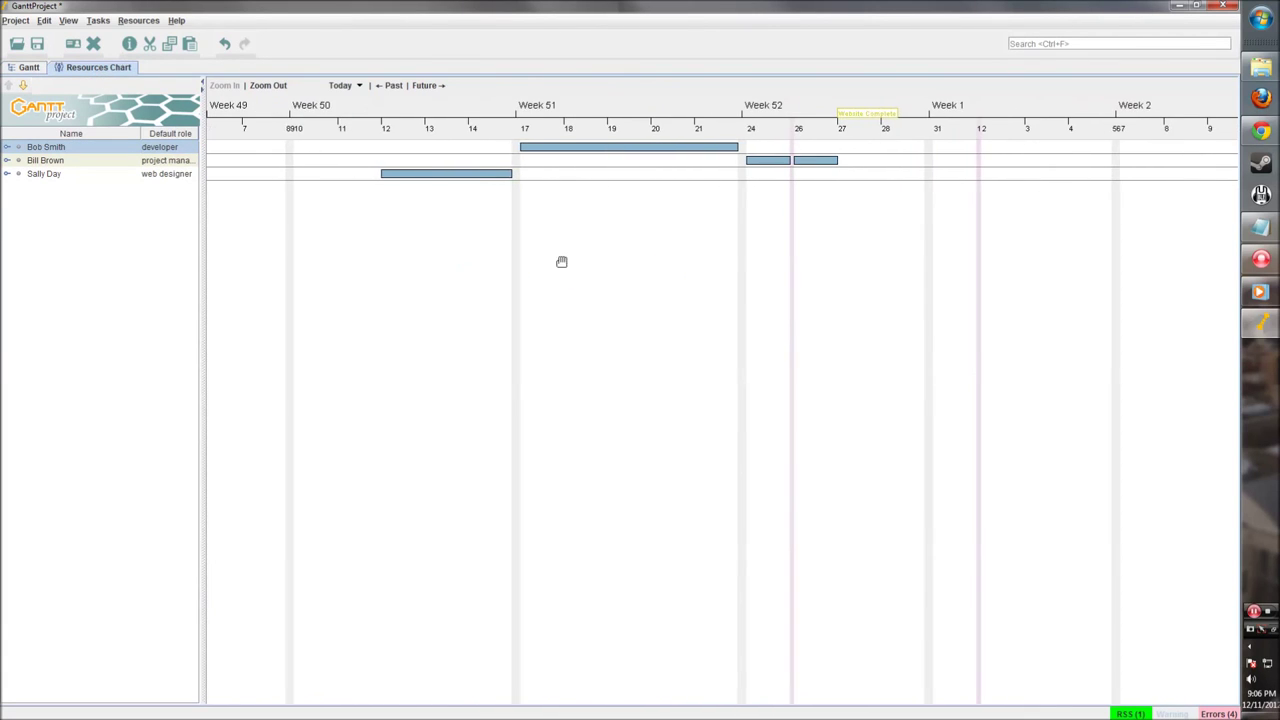
drag(734, 244, 741, 244)
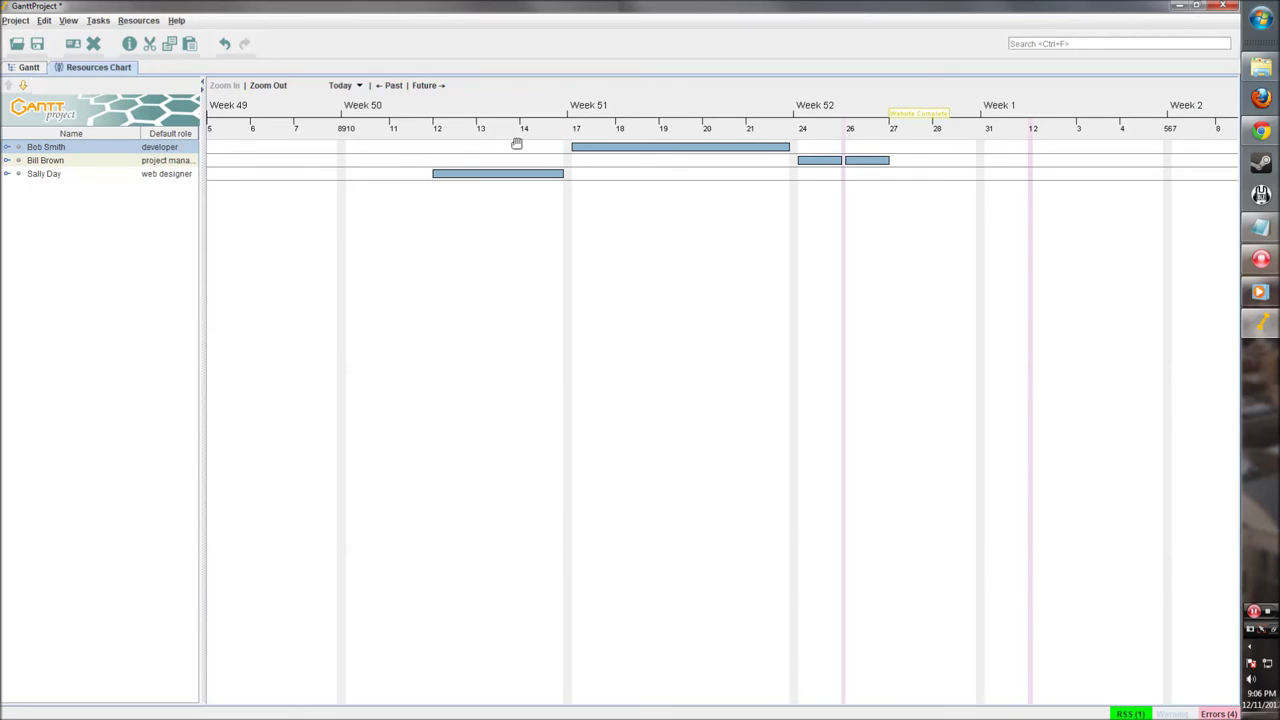
right_click(596, 147)
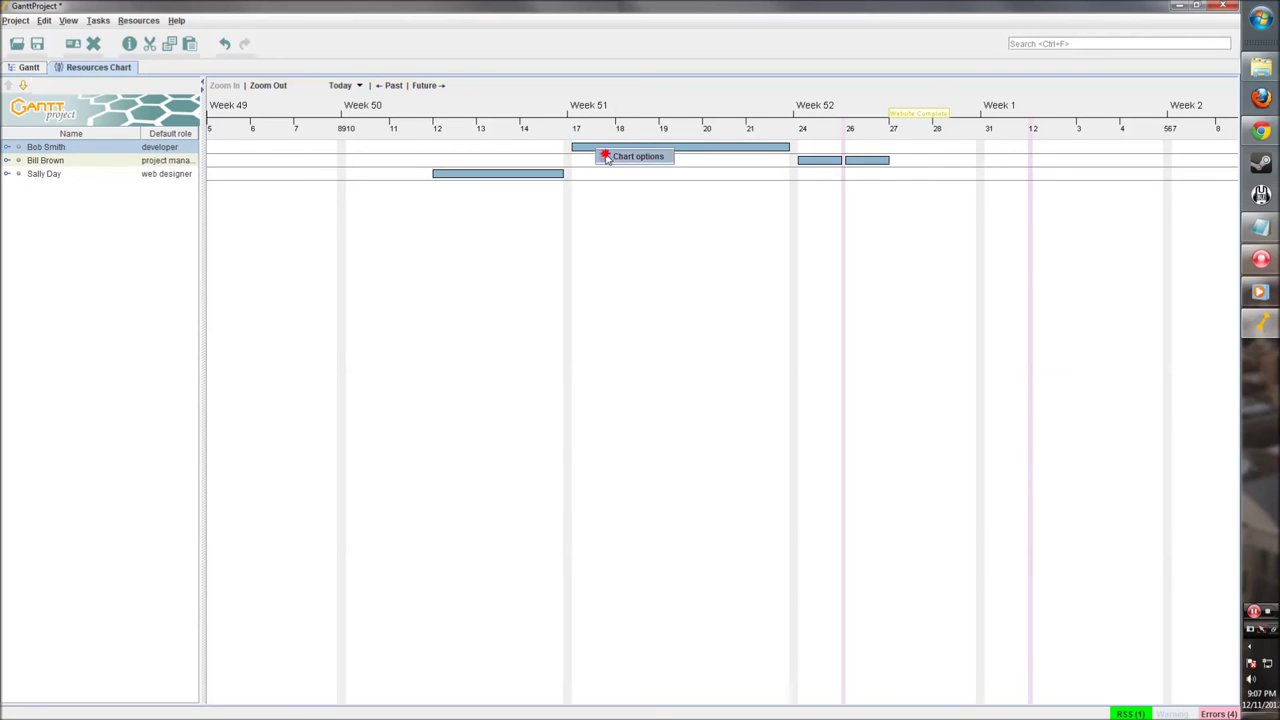
click(622, 157)
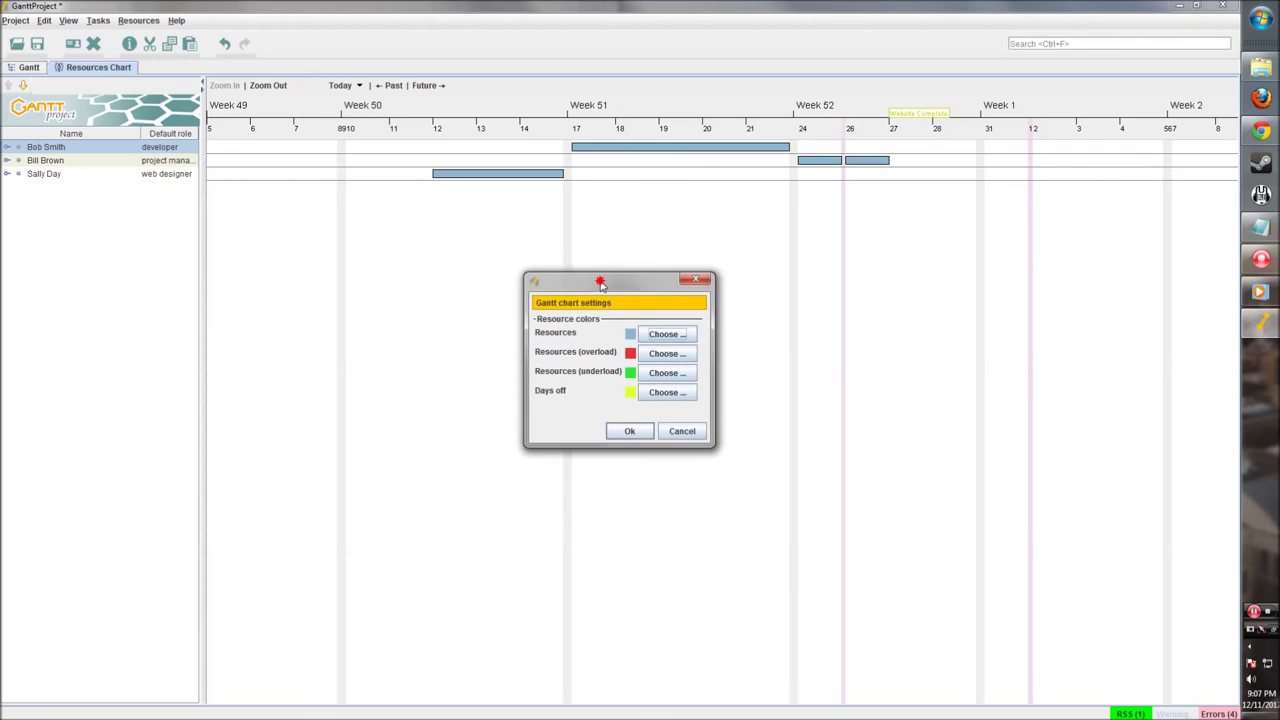
drag(624, 290, 608, 262)
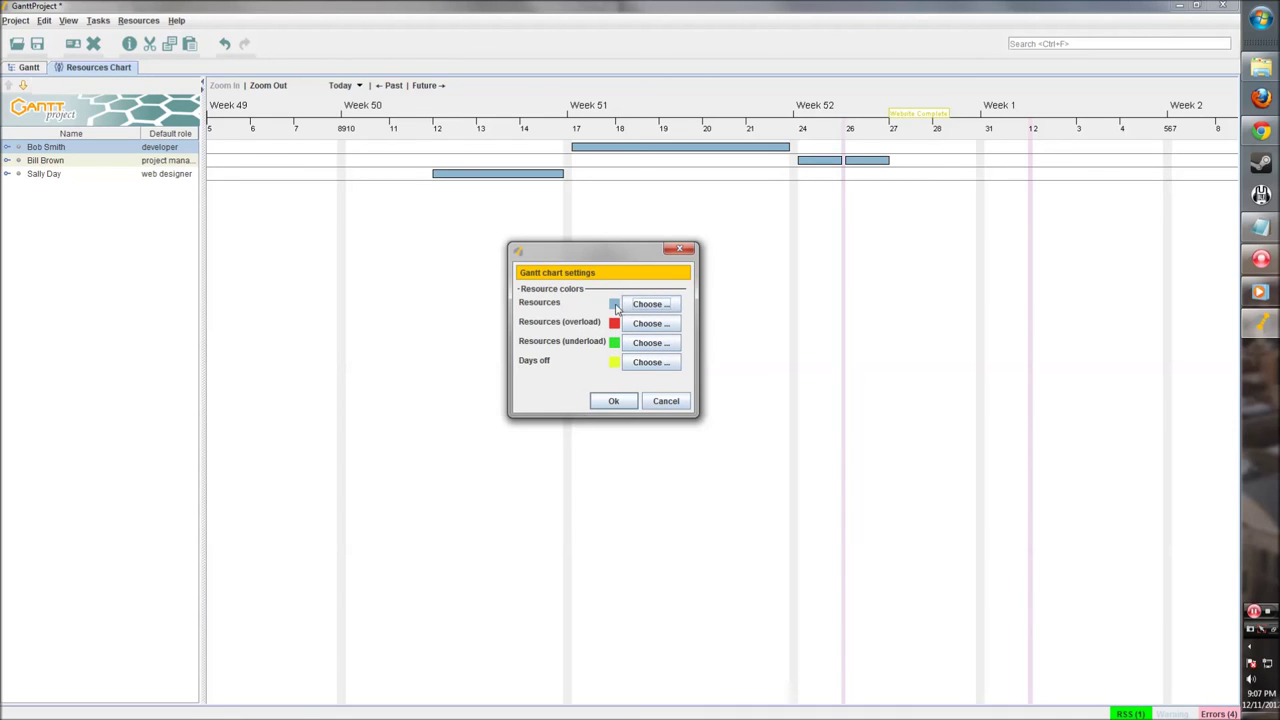
click(617, 399)
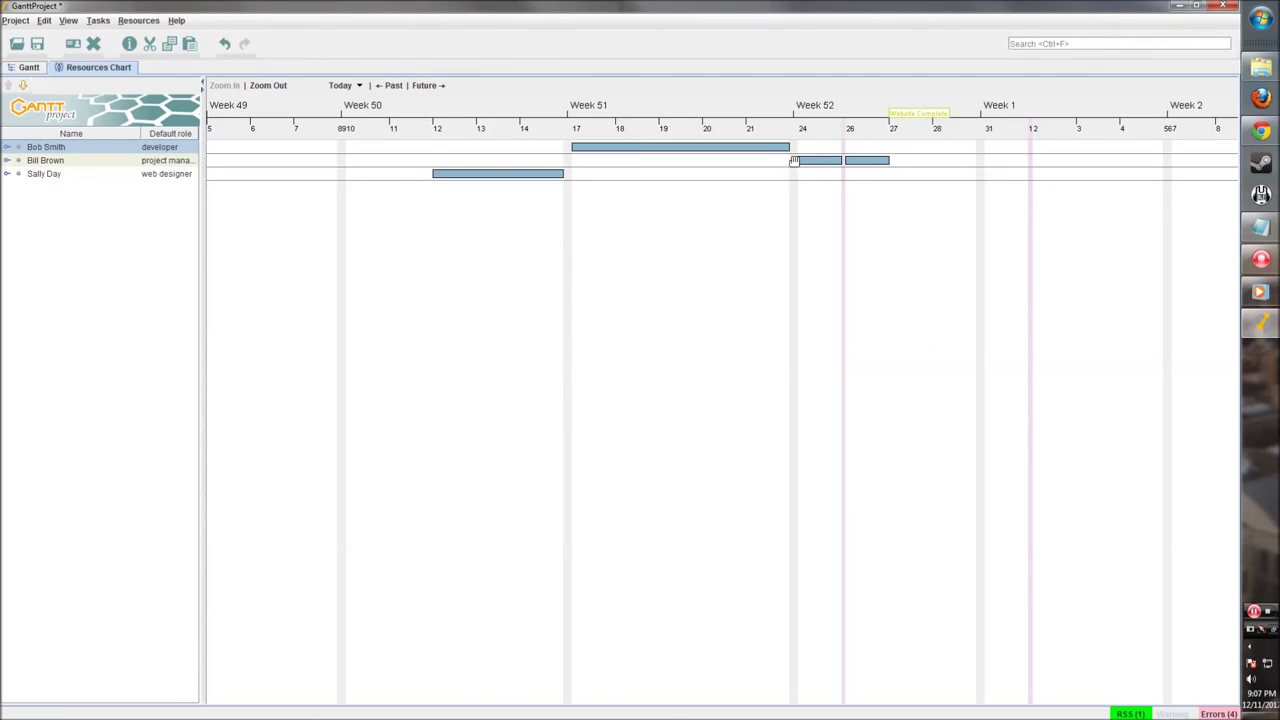
click(66, 162)
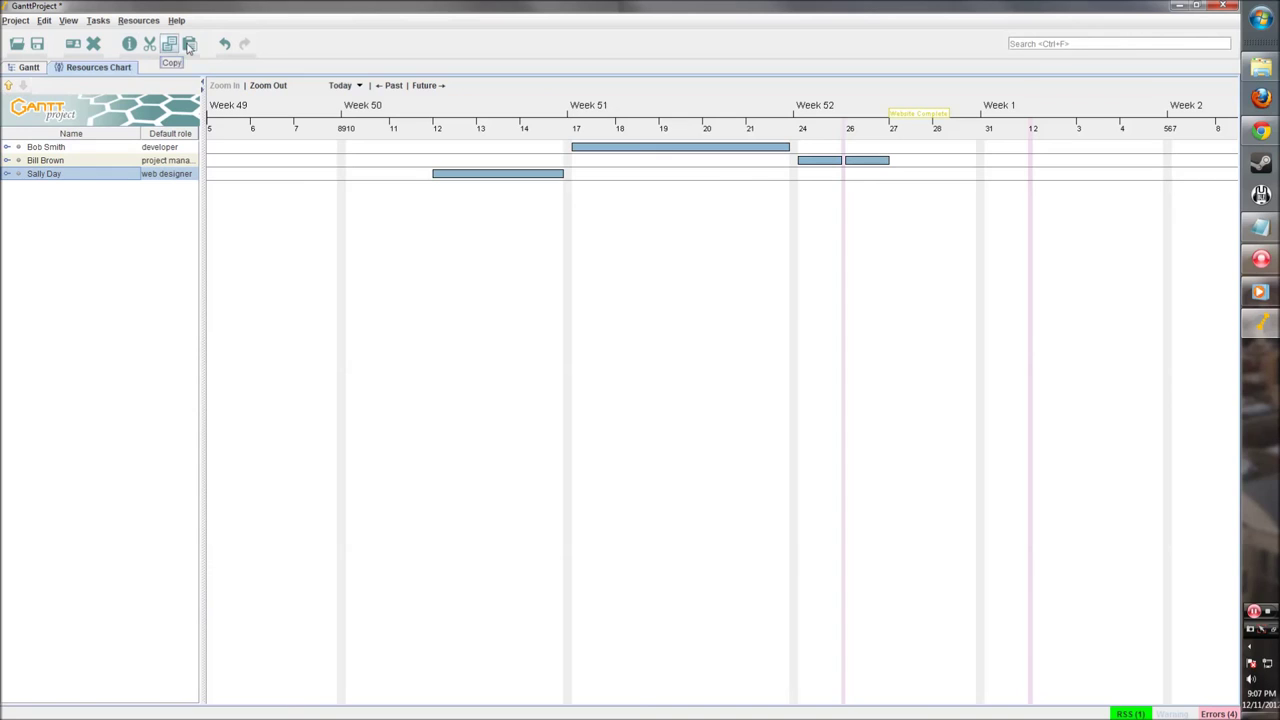
click(29, 67)
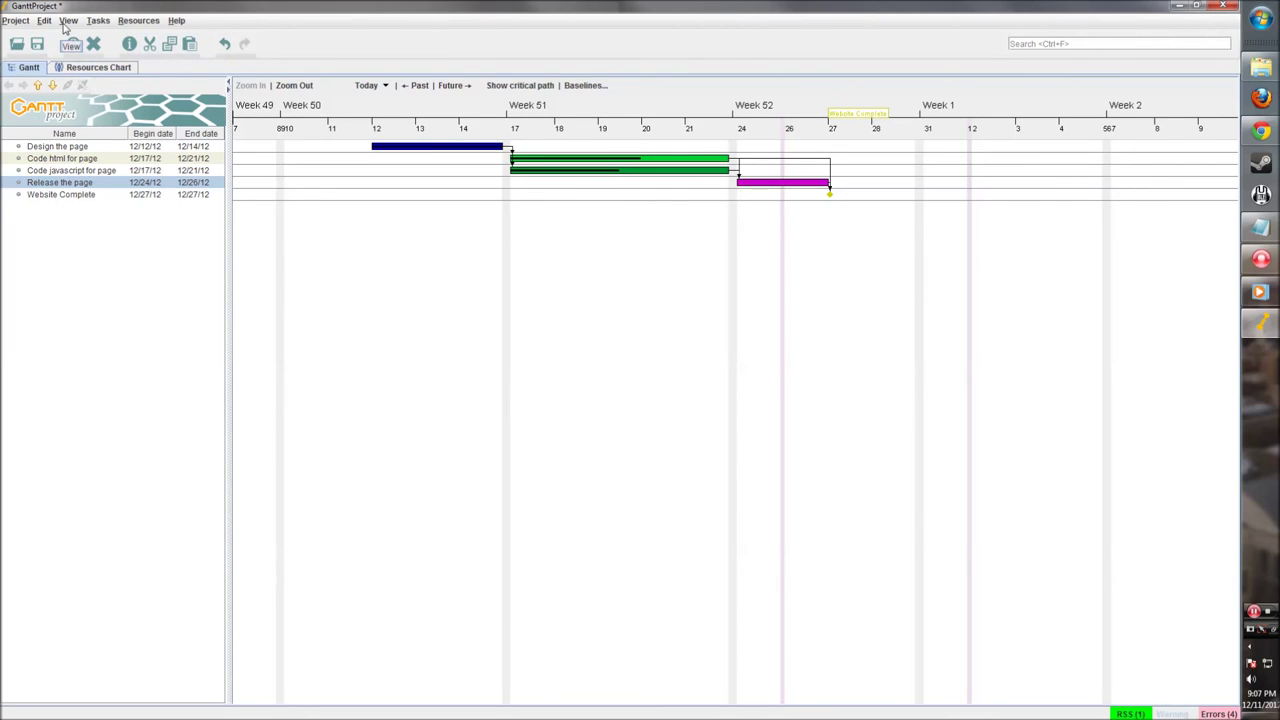
Save the project as tutorial_project.gan in D:\tutorial using the .gan file type.
click(15, 20)
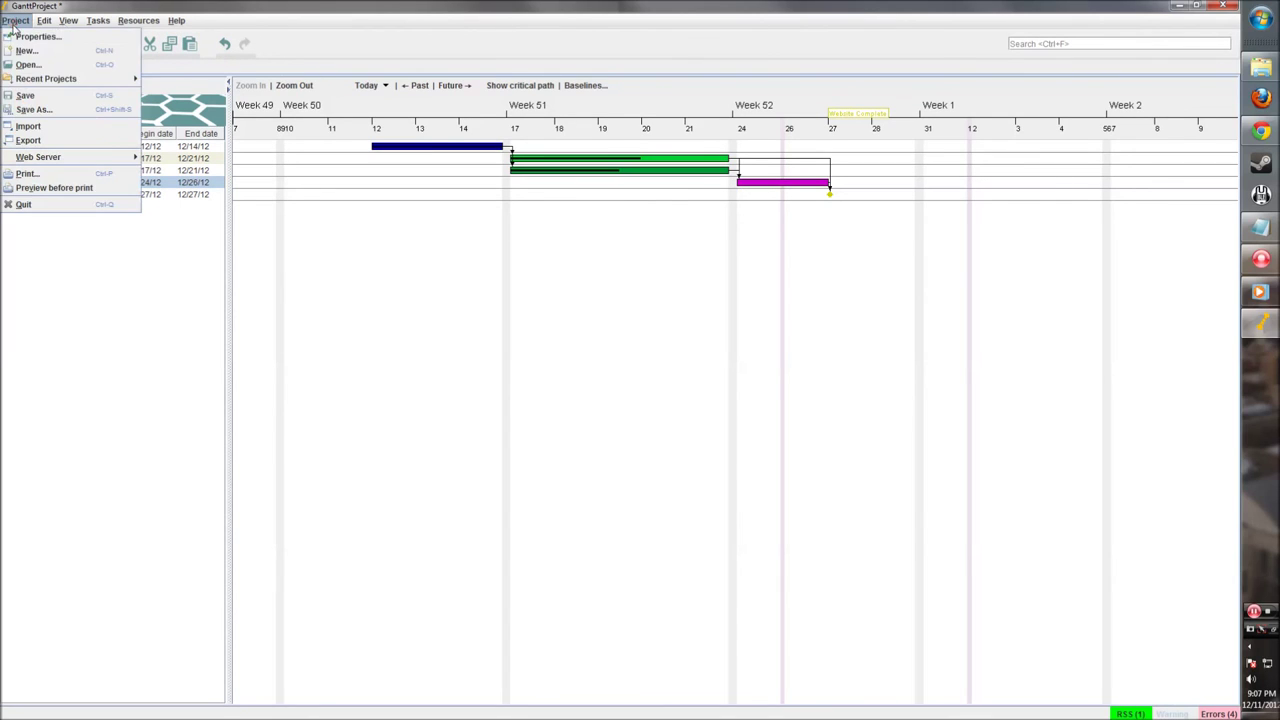
click(45, 110)
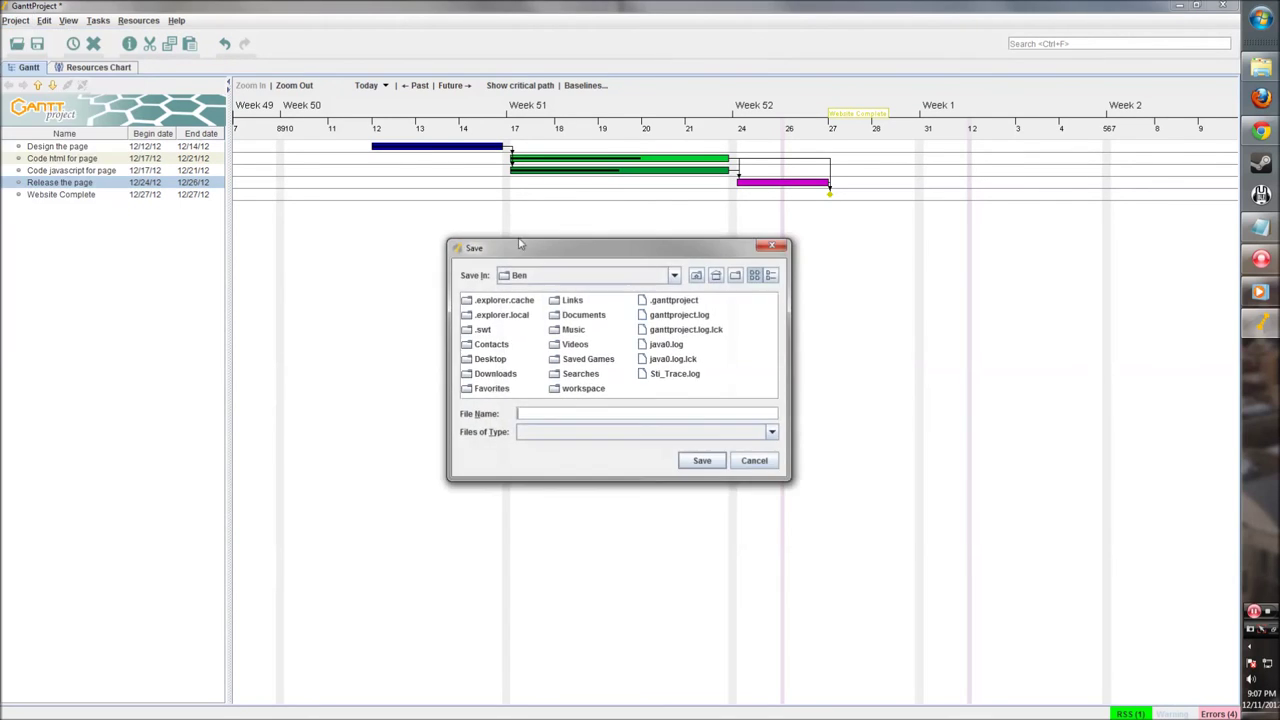
click(648, 281)
click(578, 308)
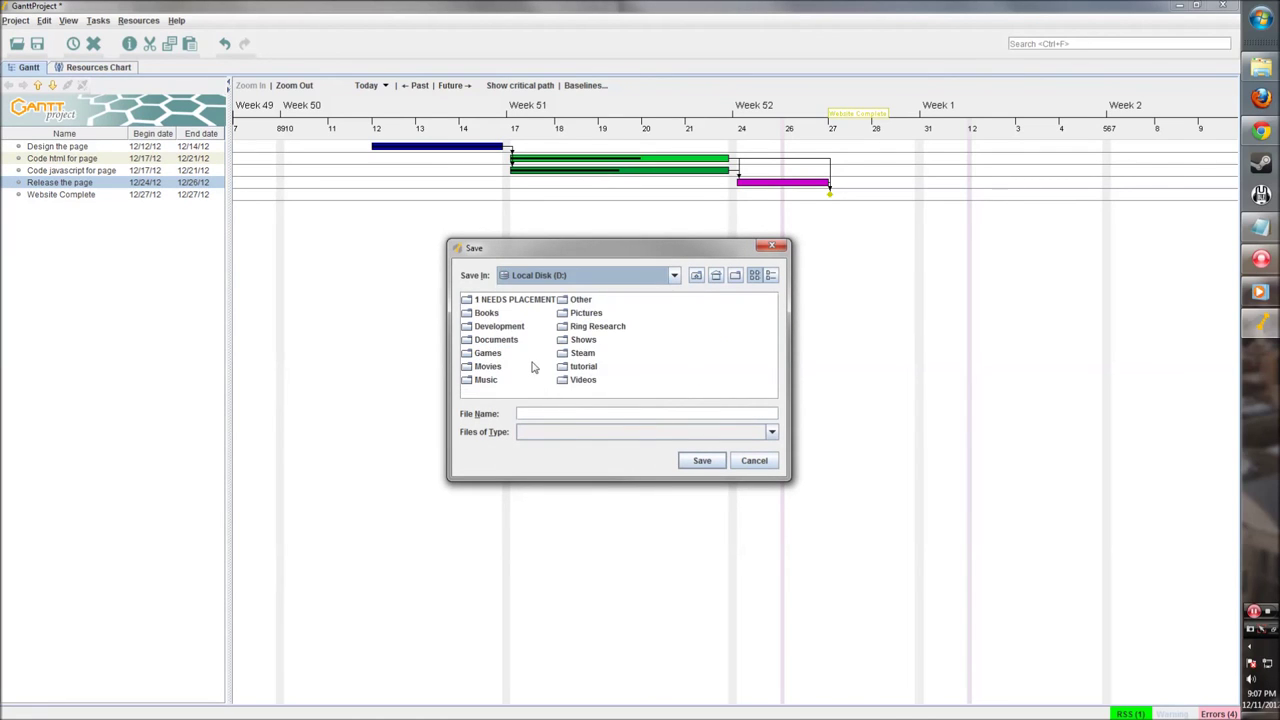
double_click(593, 368)
click(570, 415)
text(tutorial_project)
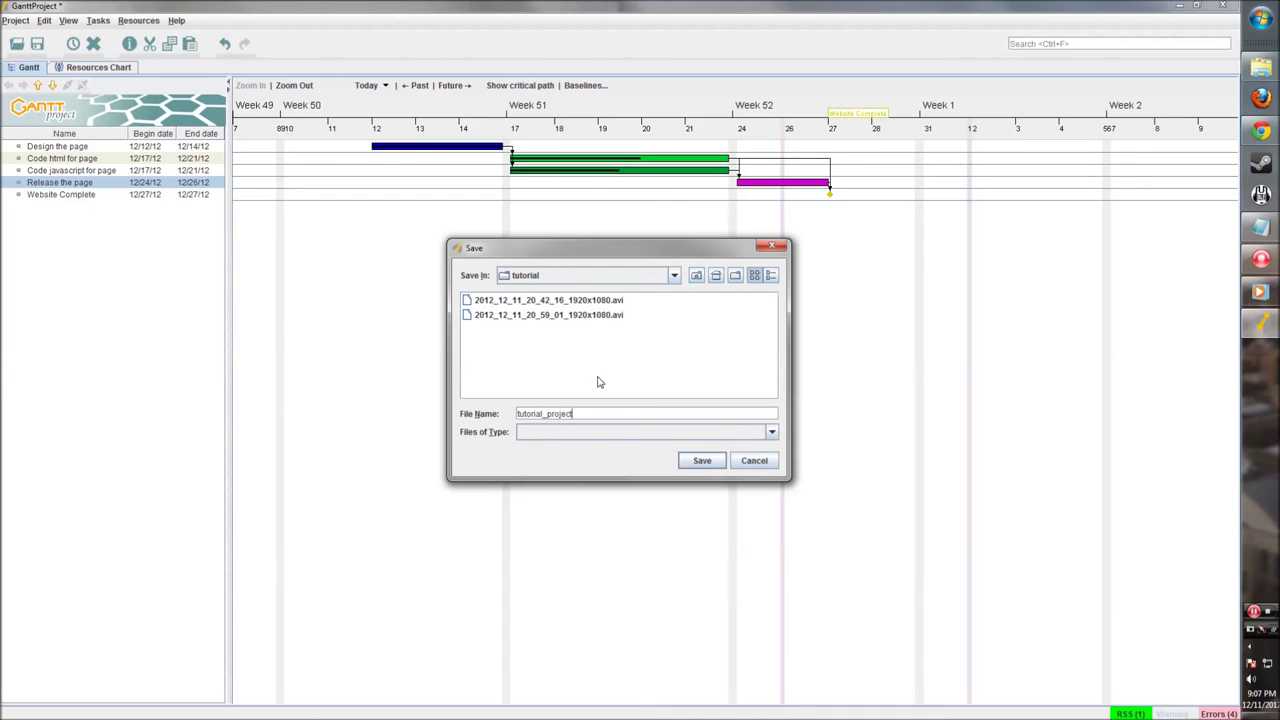
click(724, 432)
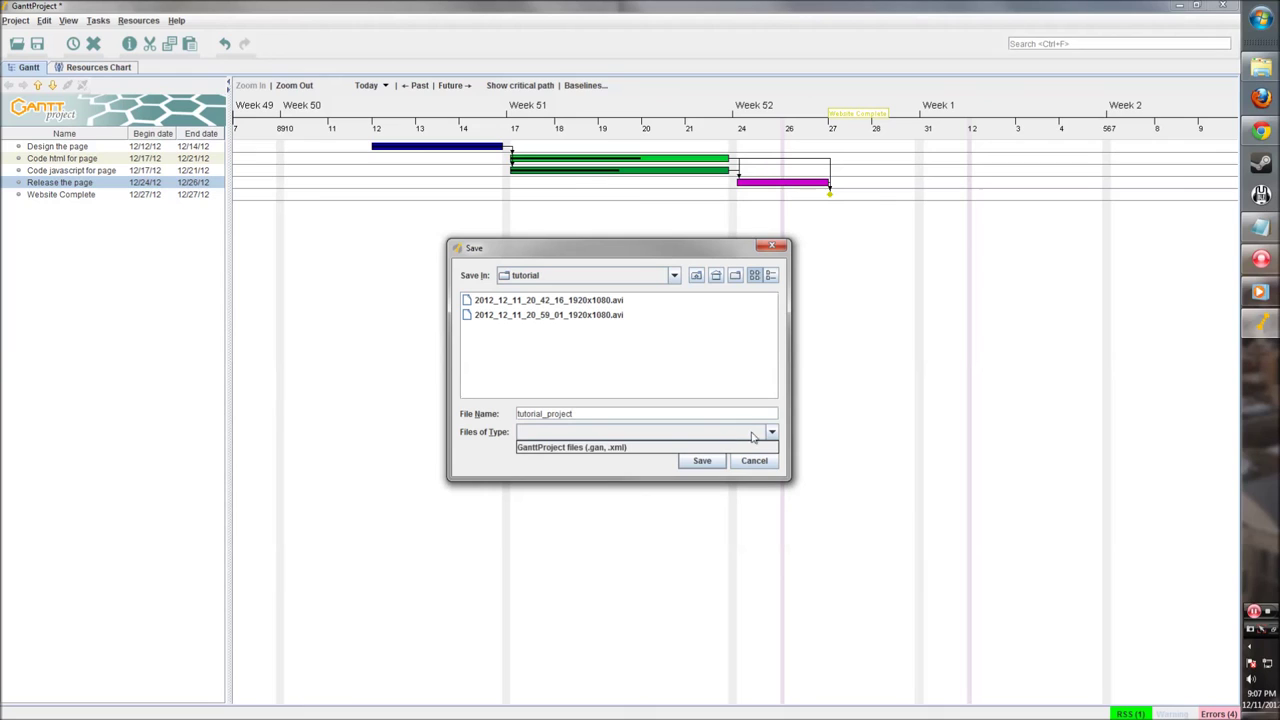
click(650, 448)
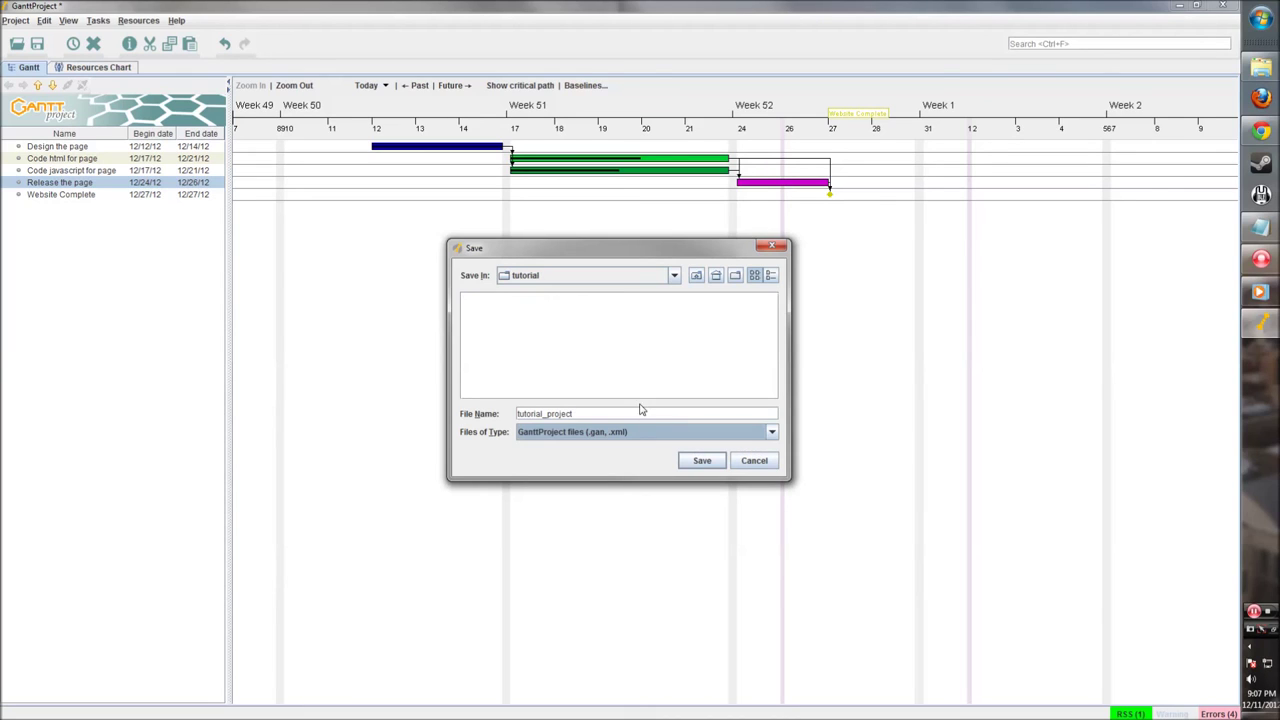
click(692, 461)
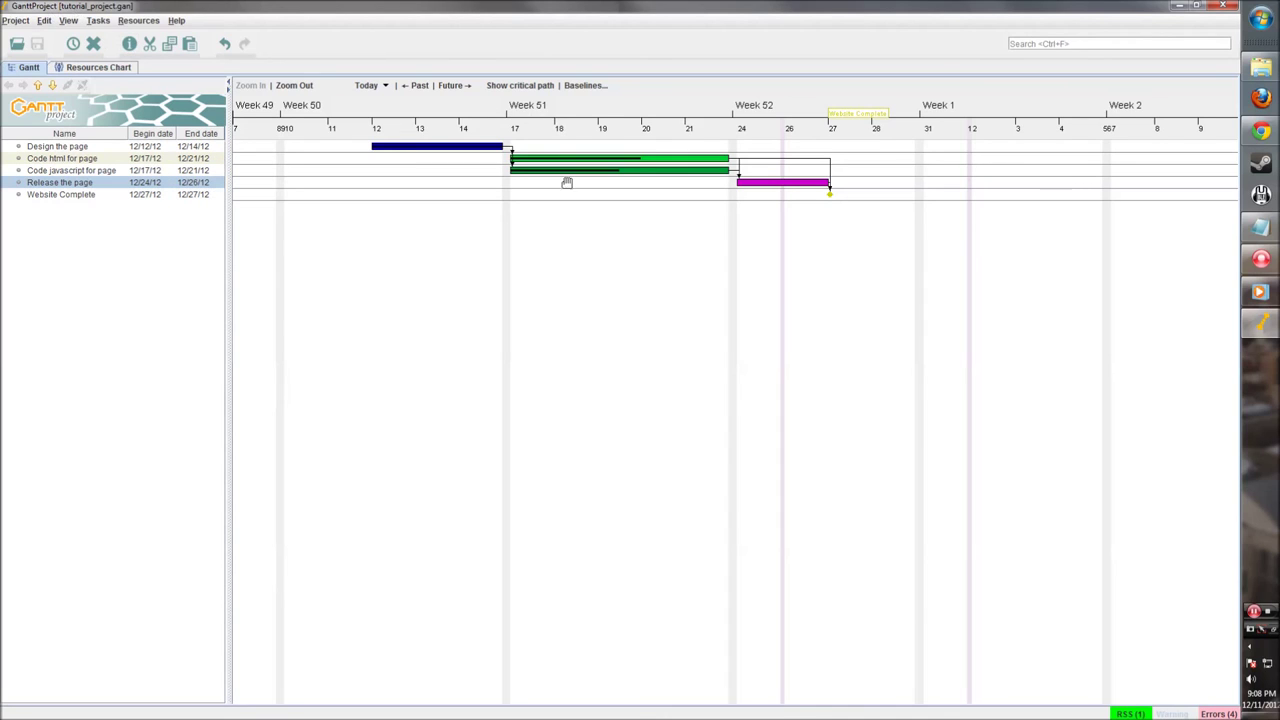
Browse the export options: raster image formats, CSV, HTML report themes and PDF report.
click(14, 22)
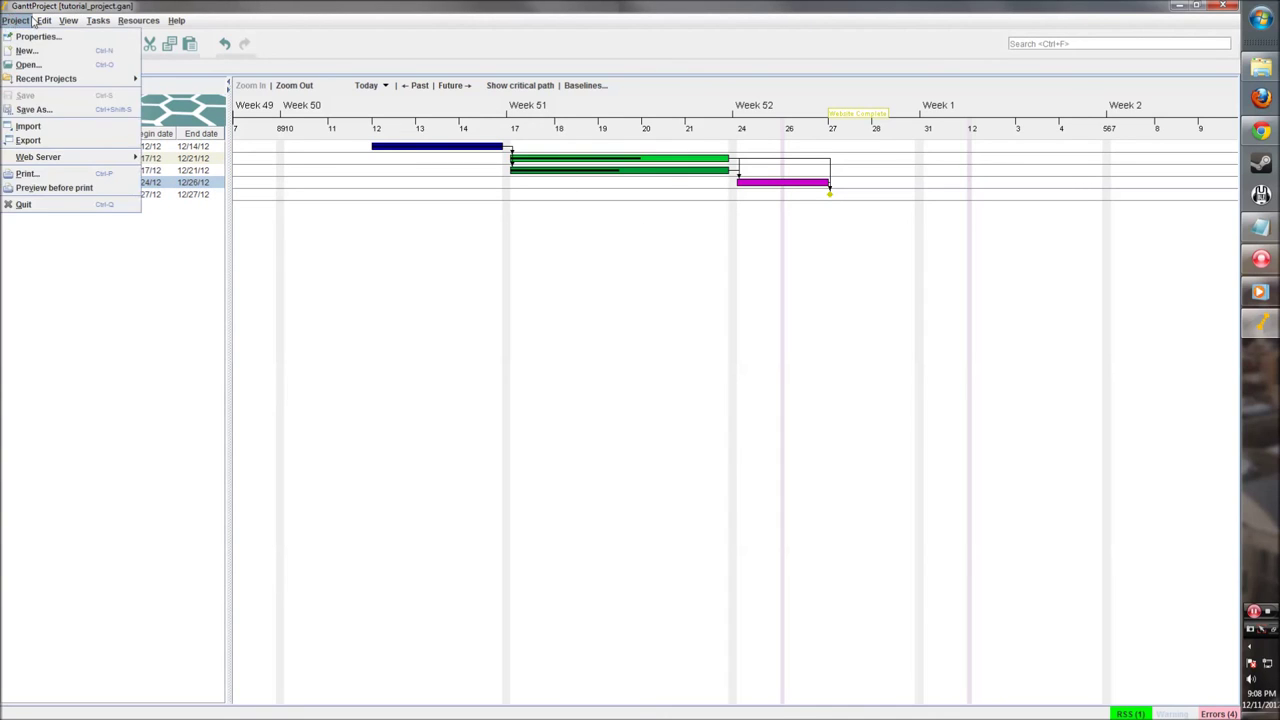
click(44, 141)
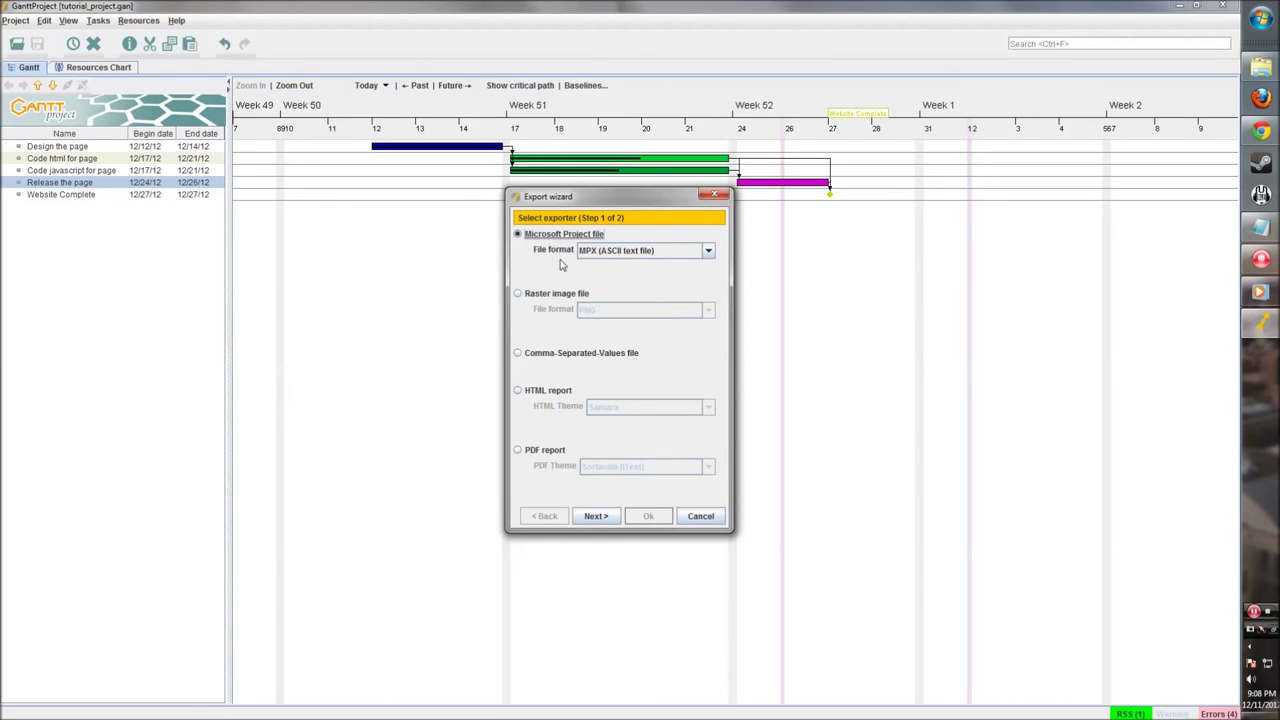
click(518, 294)
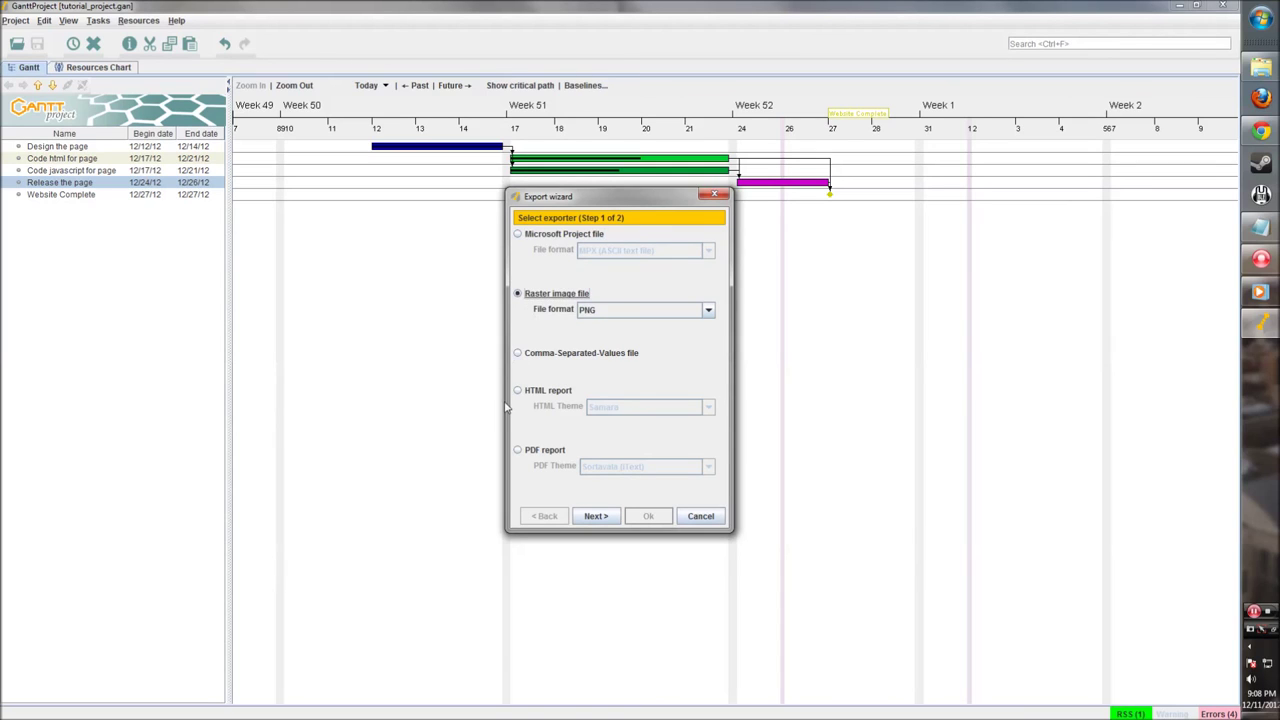
click(674, 316)
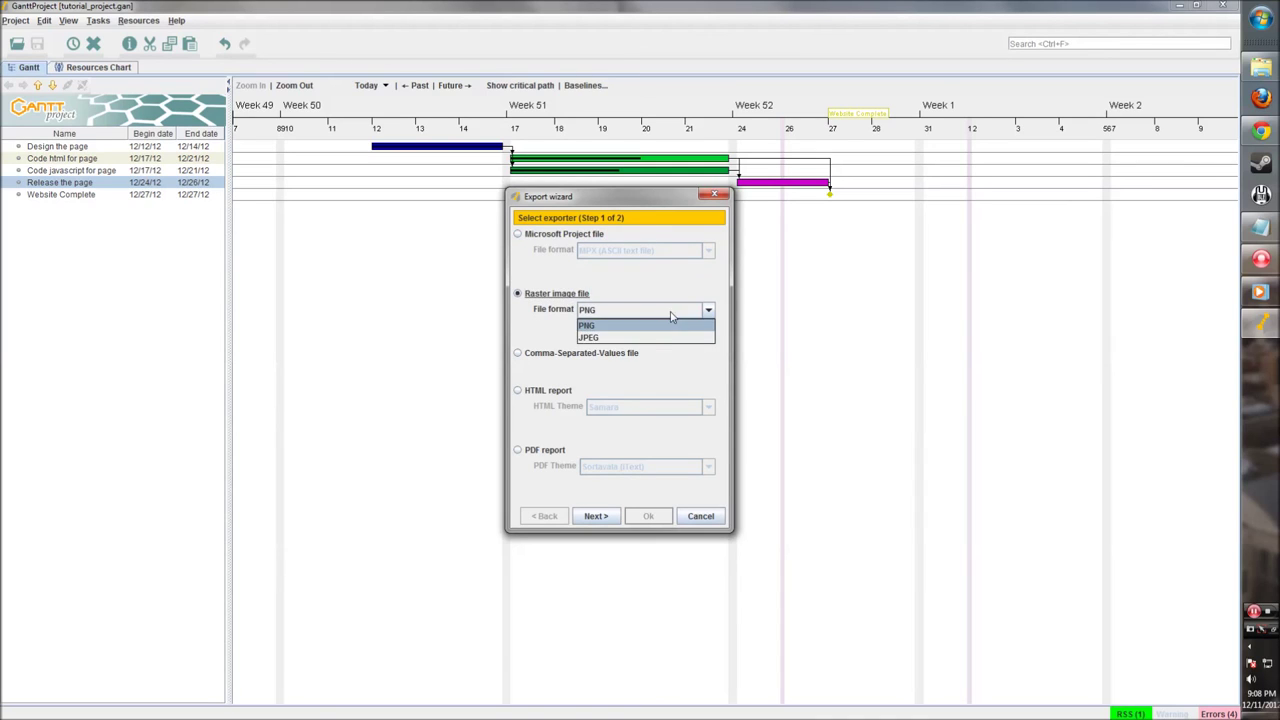
click(517, 354)
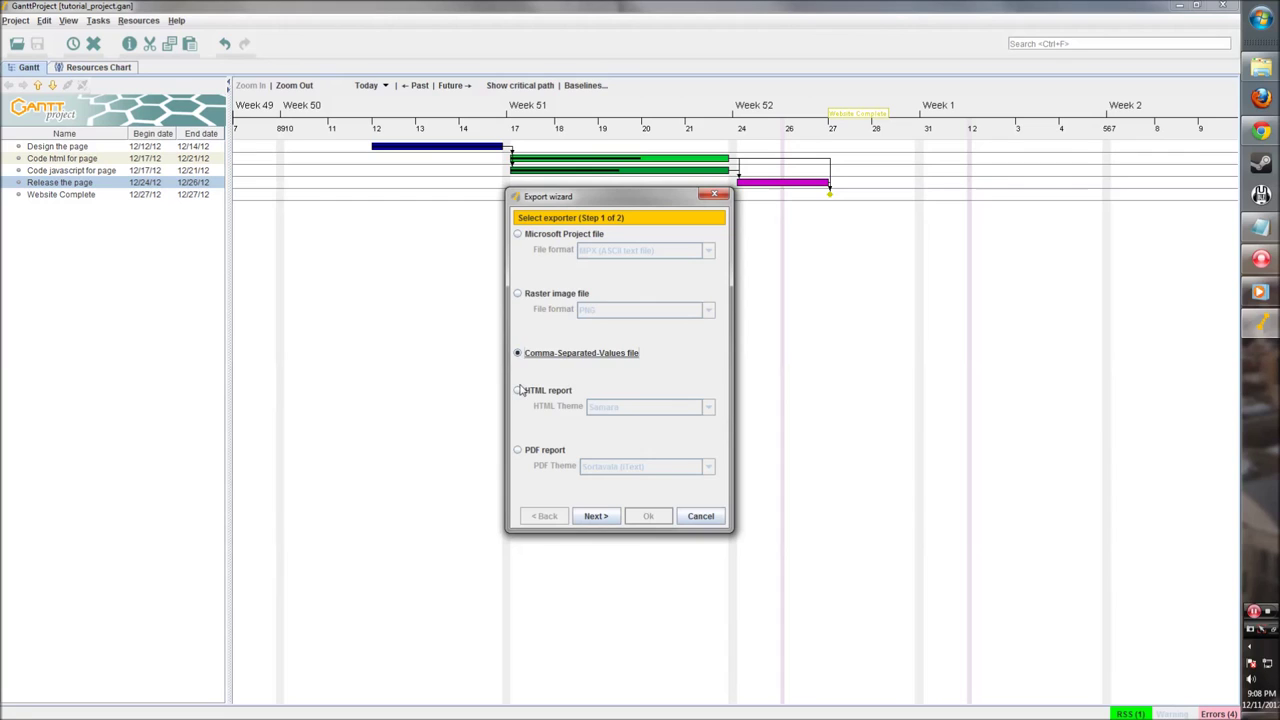
click(518, 391)
click(641, 410)
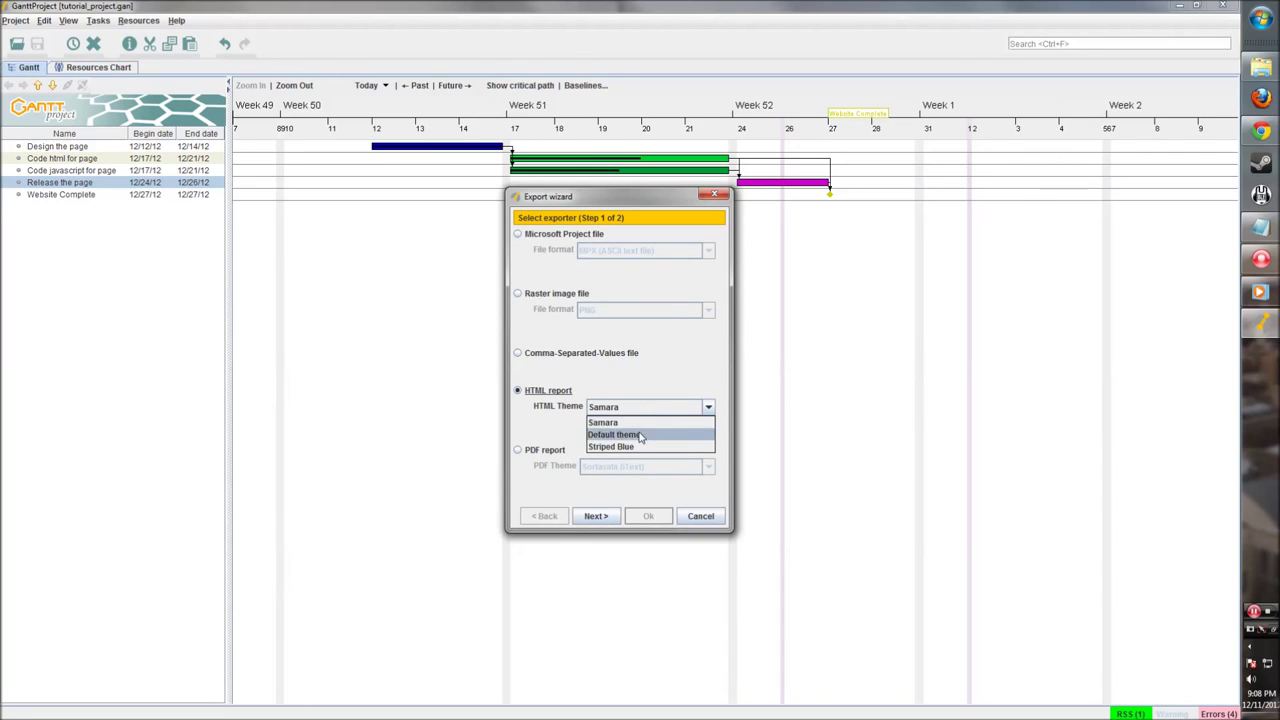
click(634, 404)
click(518, 450)
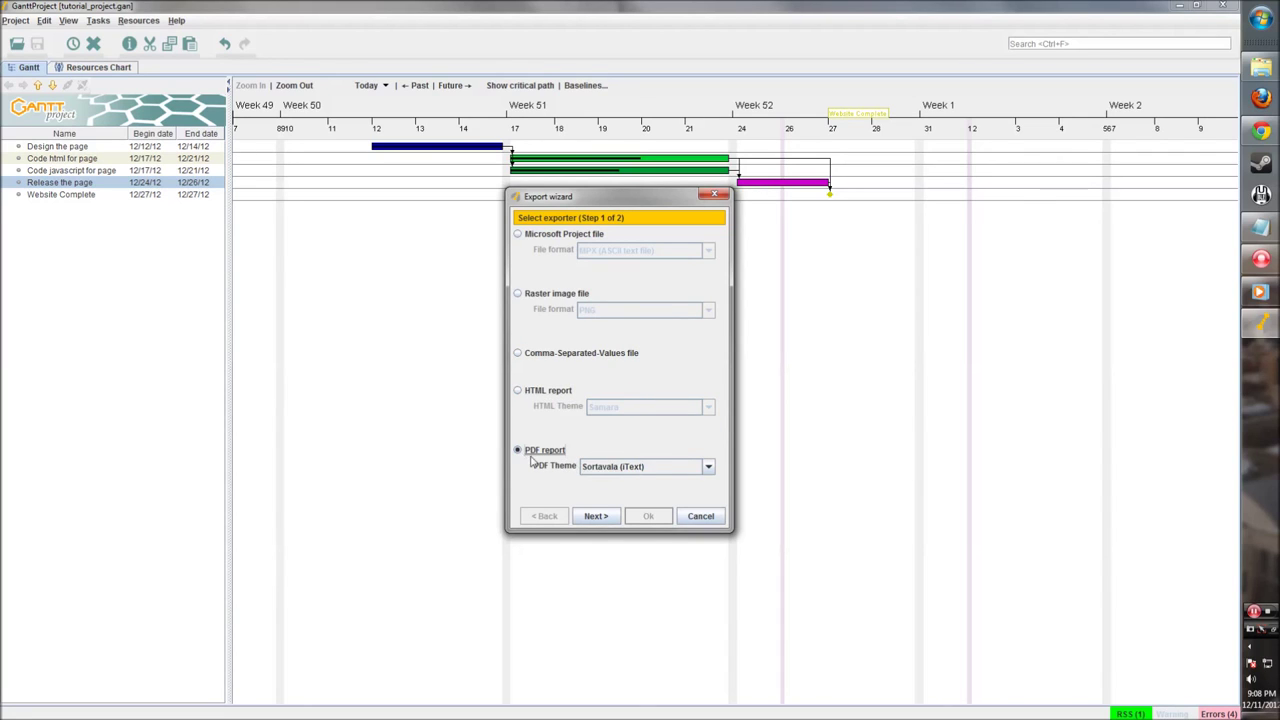
Export the project as the MPX file tutorial_project.mpx.
click(518, 234)
click(671, 251)
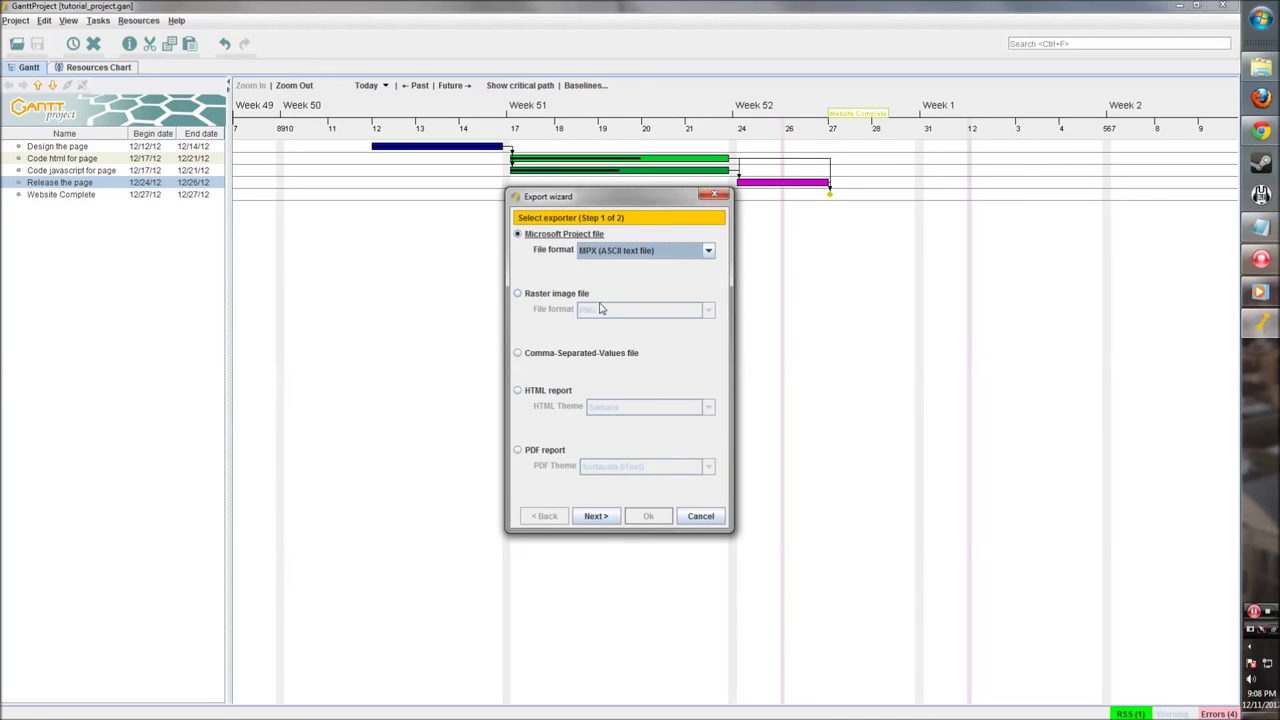
click(598, 516)
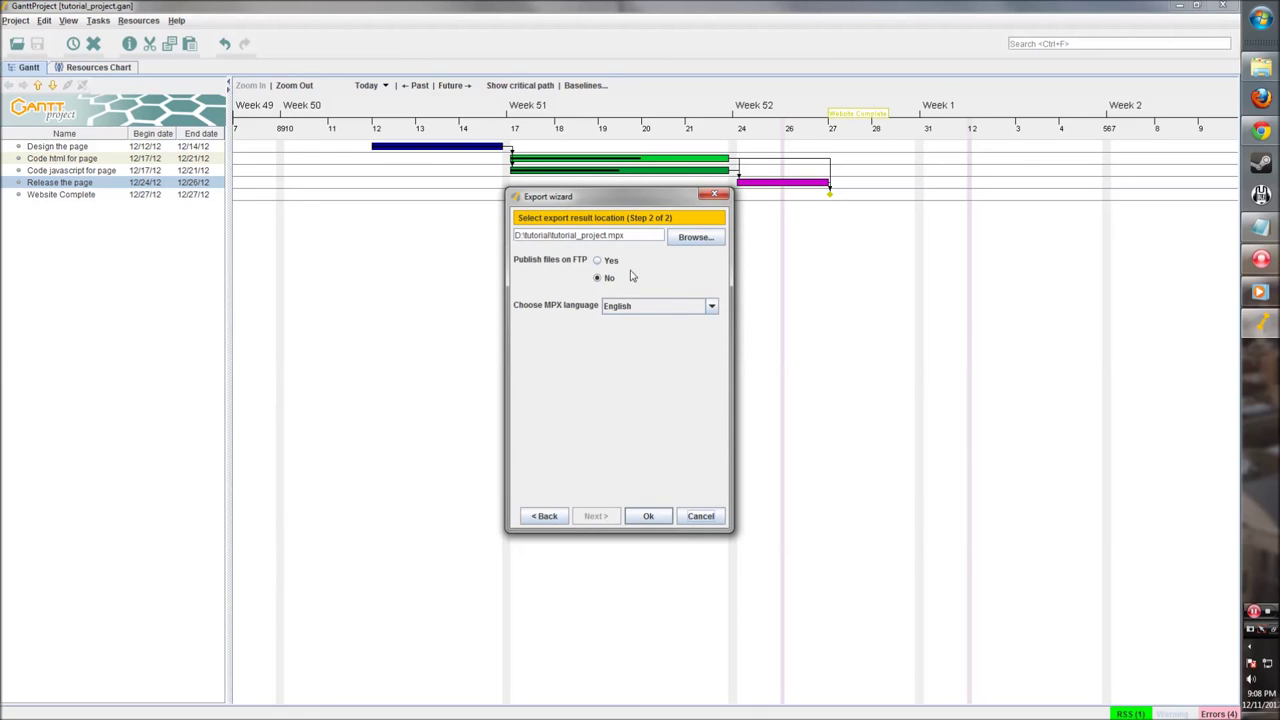
click(648, 516)
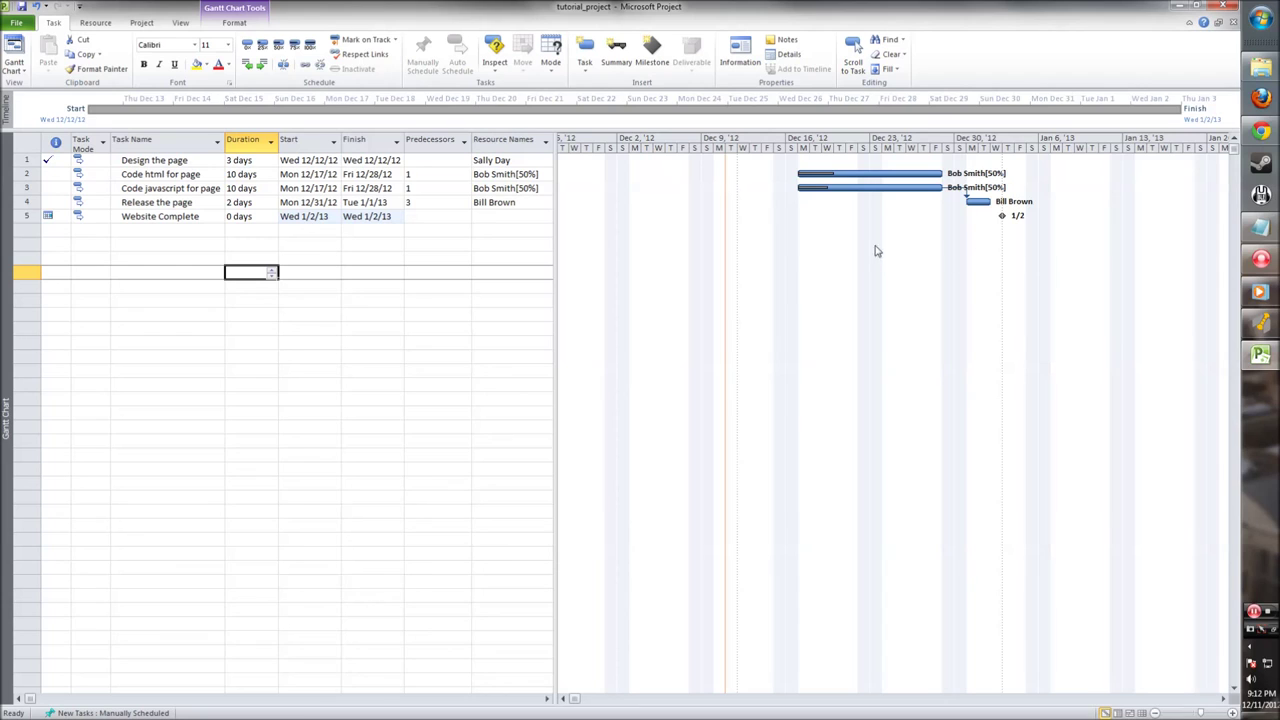
Return to GanttProject to compare its chart with the Microsoft Project version.
click(1260, 322)
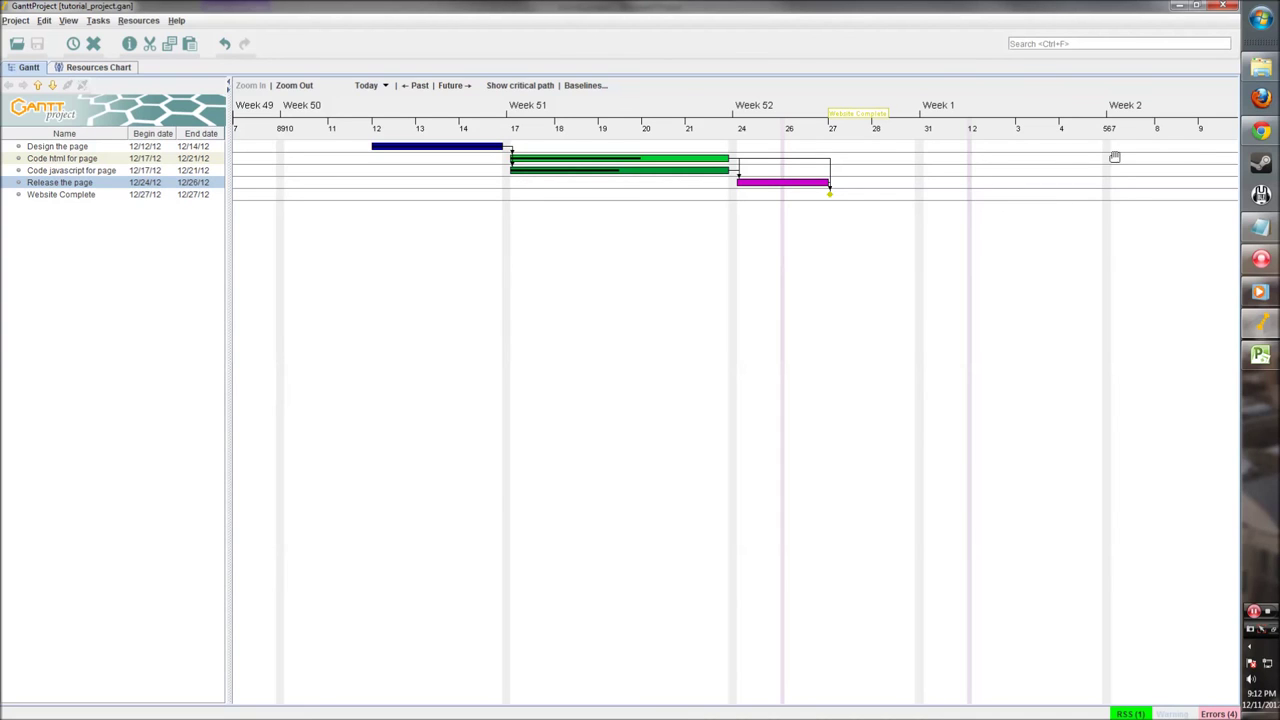
Open ganttproject.biz in Chrome.
click(1261, 133)
click(366, 22)
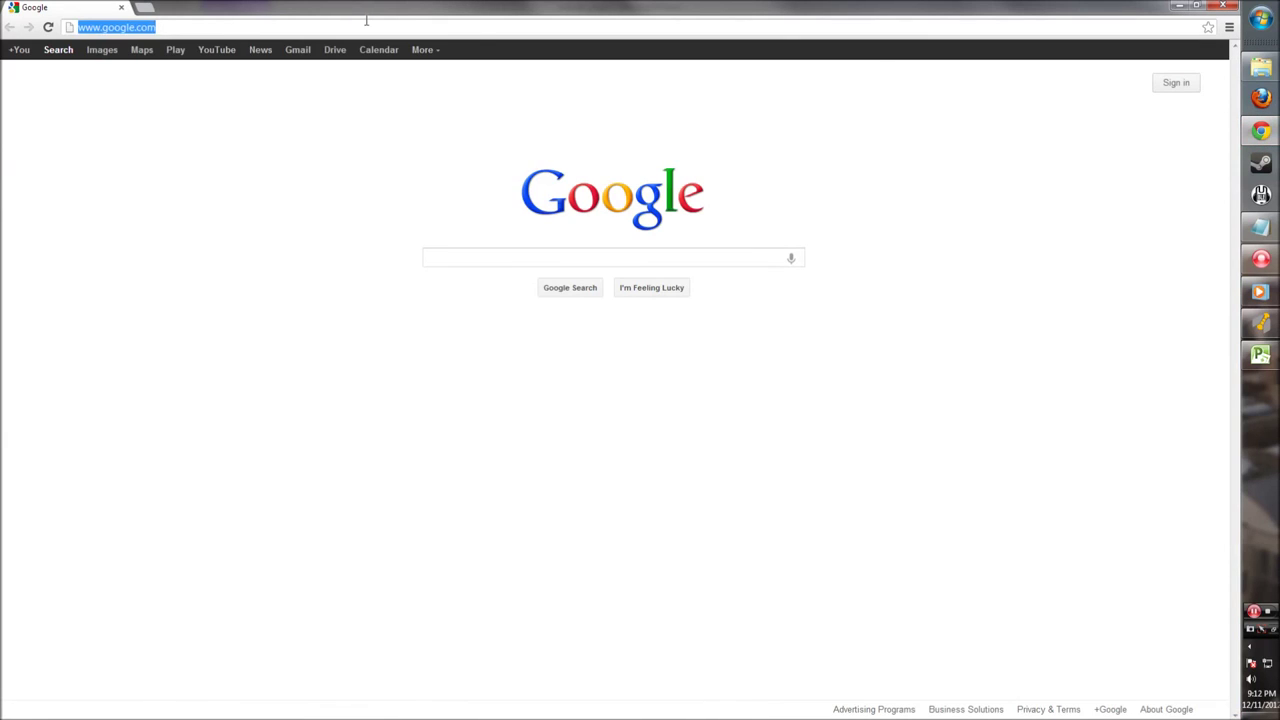
text(gan)
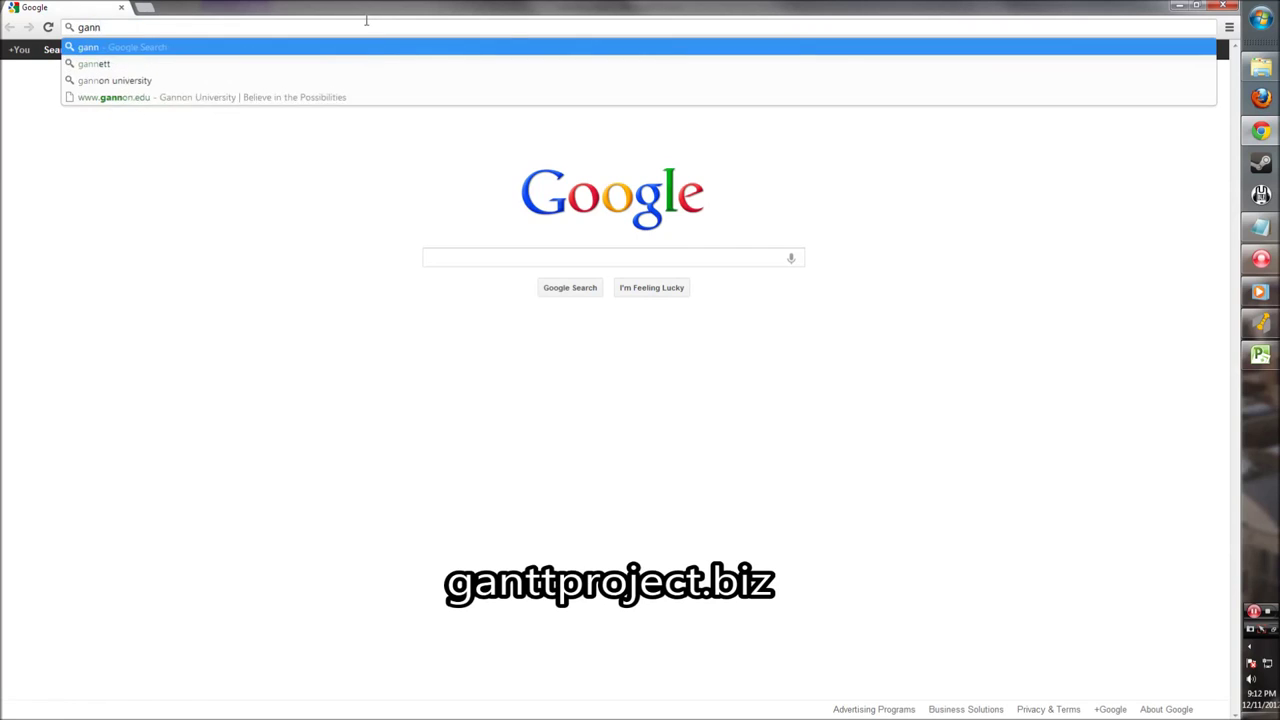
text(ttproje)
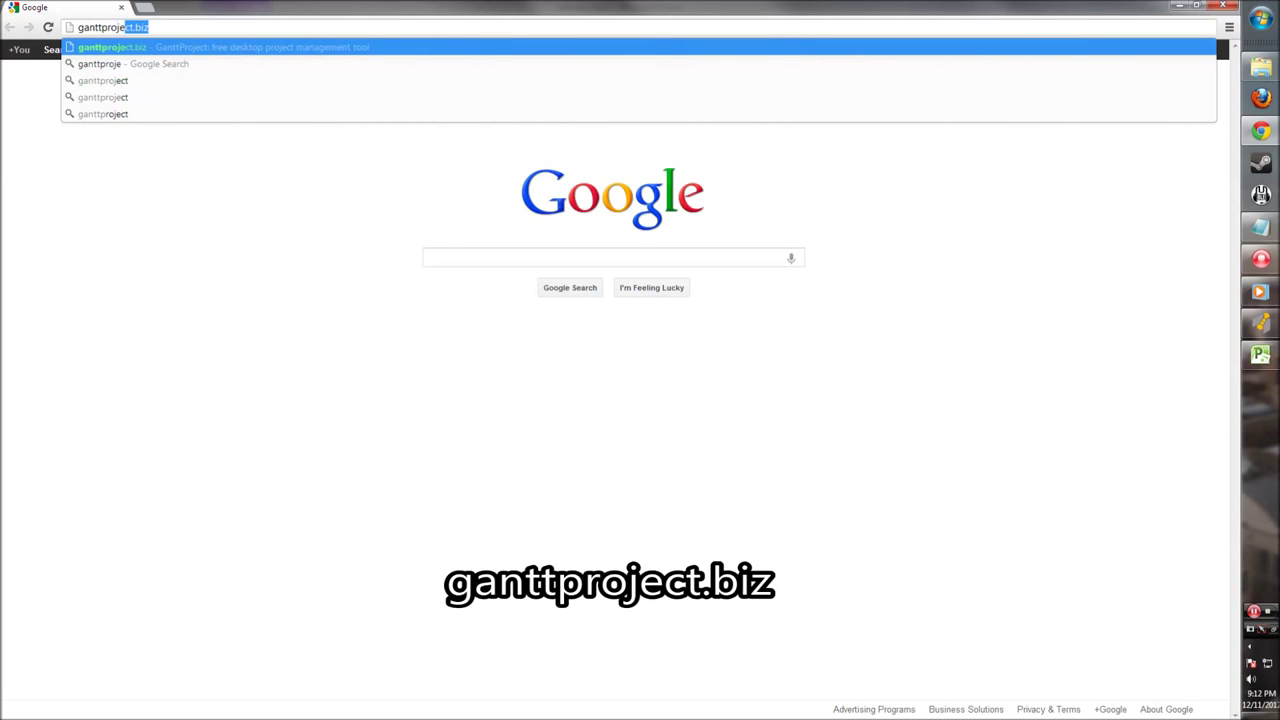
text(ct.biz)
key(Return)
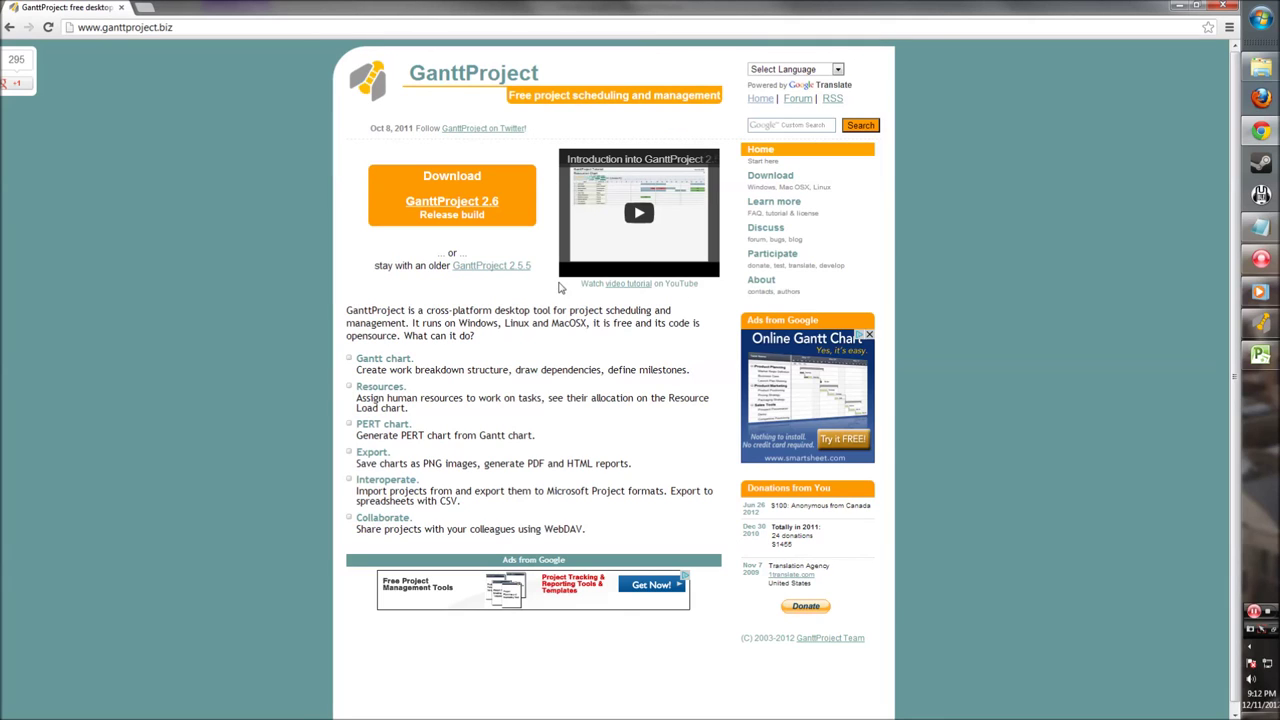
click(1261, 259)
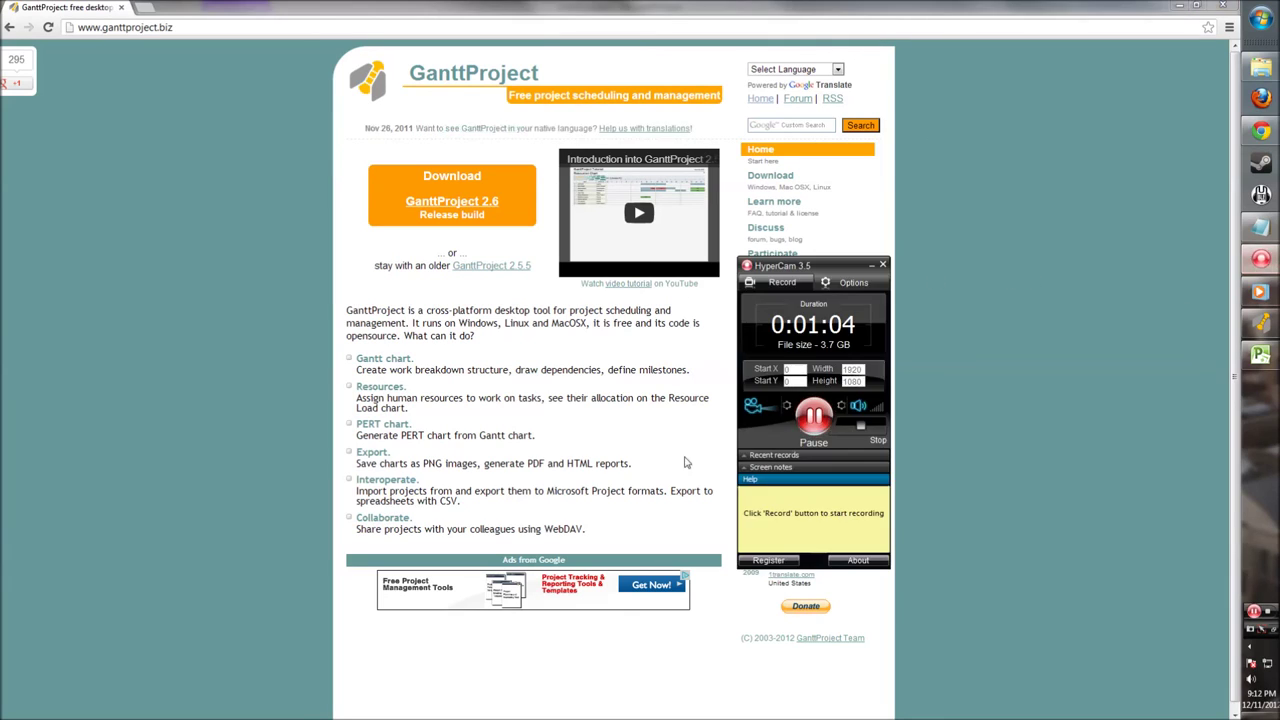